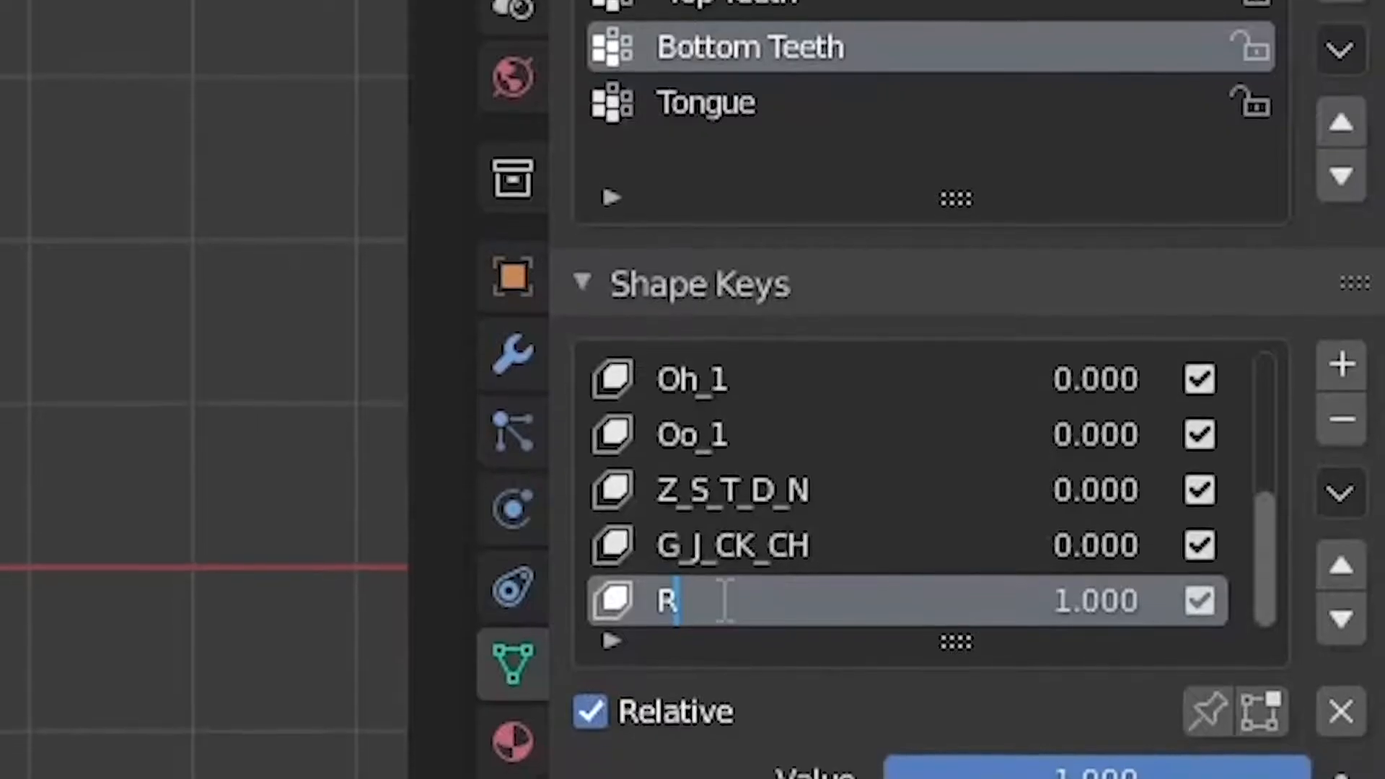
Step: Rename the selected shape key as R_1, and with the Tongue group's Ah_1 shape partly applied, add another shape key from the mix
text(_1)
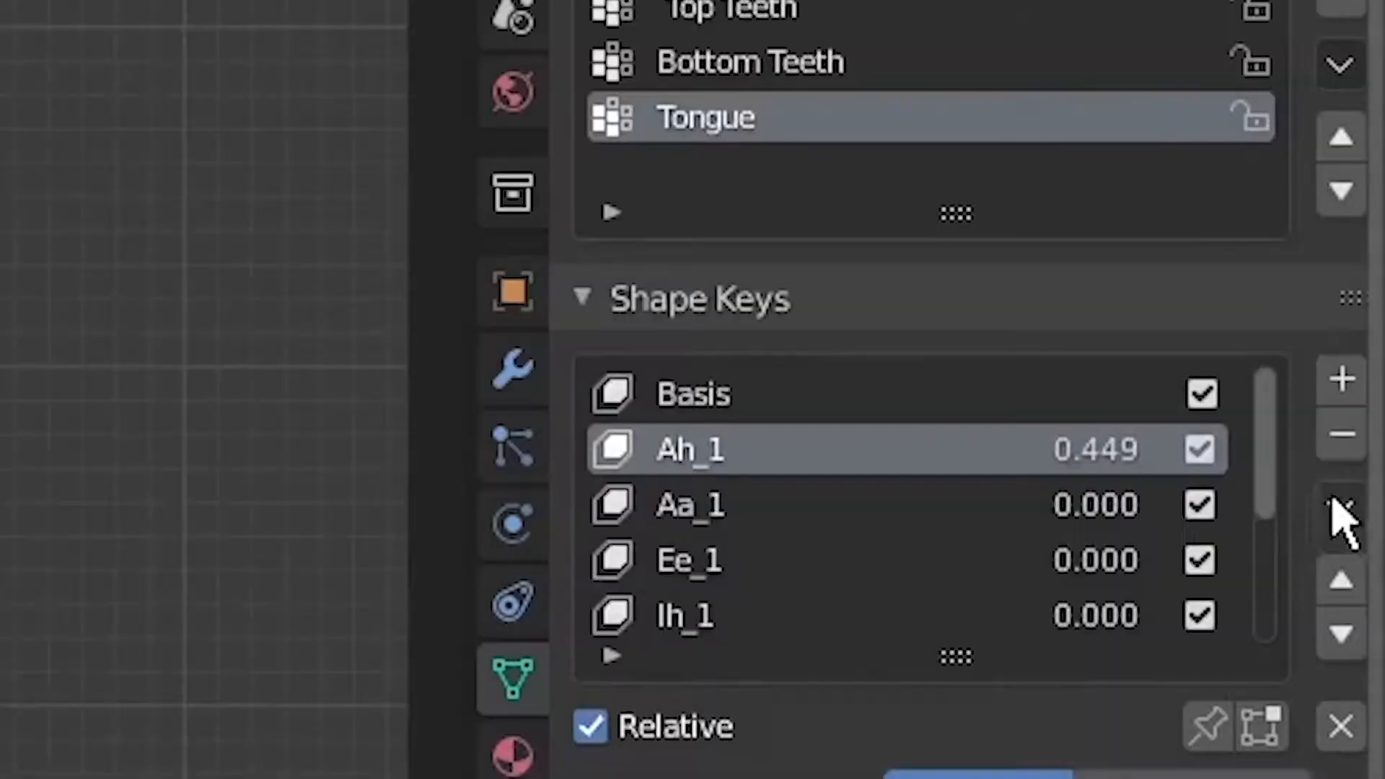
click(1339, 505)
click(1271, 570)
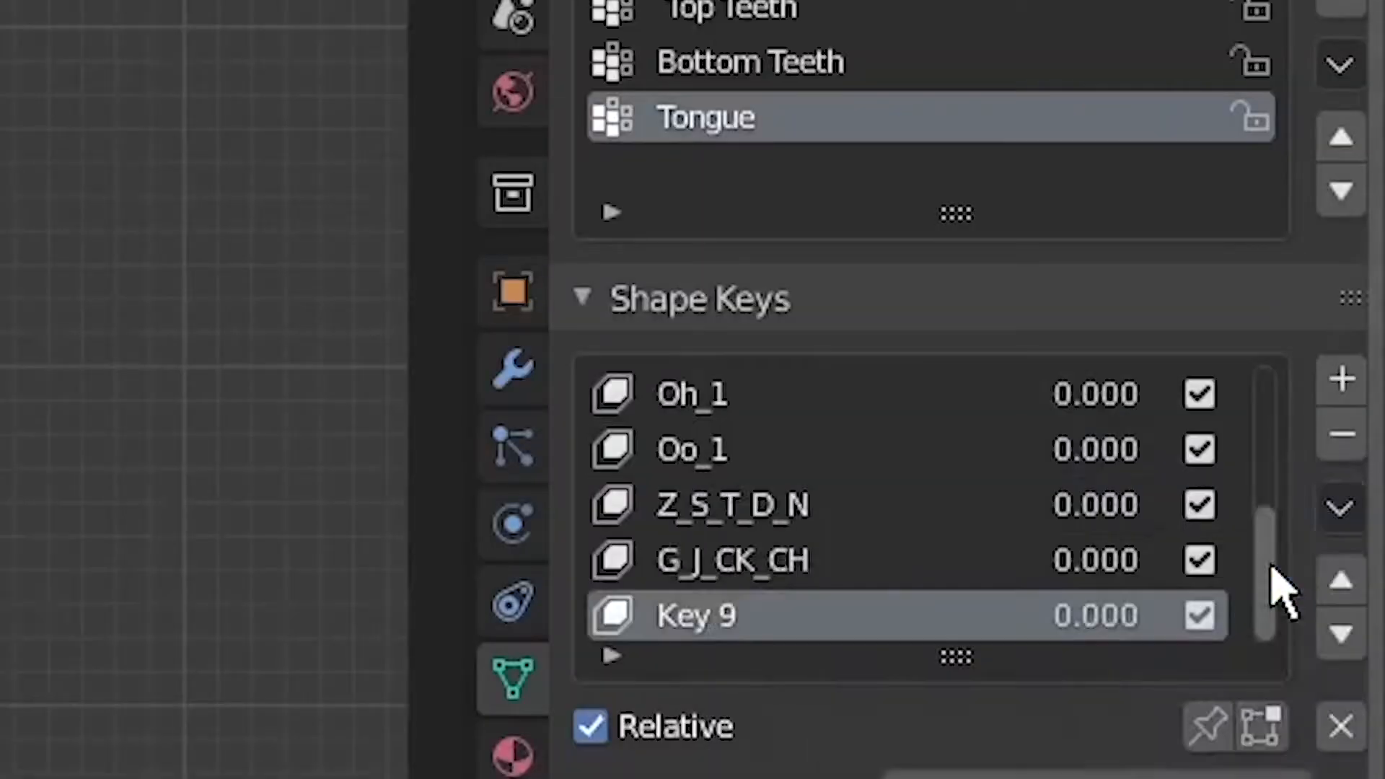
drag(1262, 604, 1314, 254)
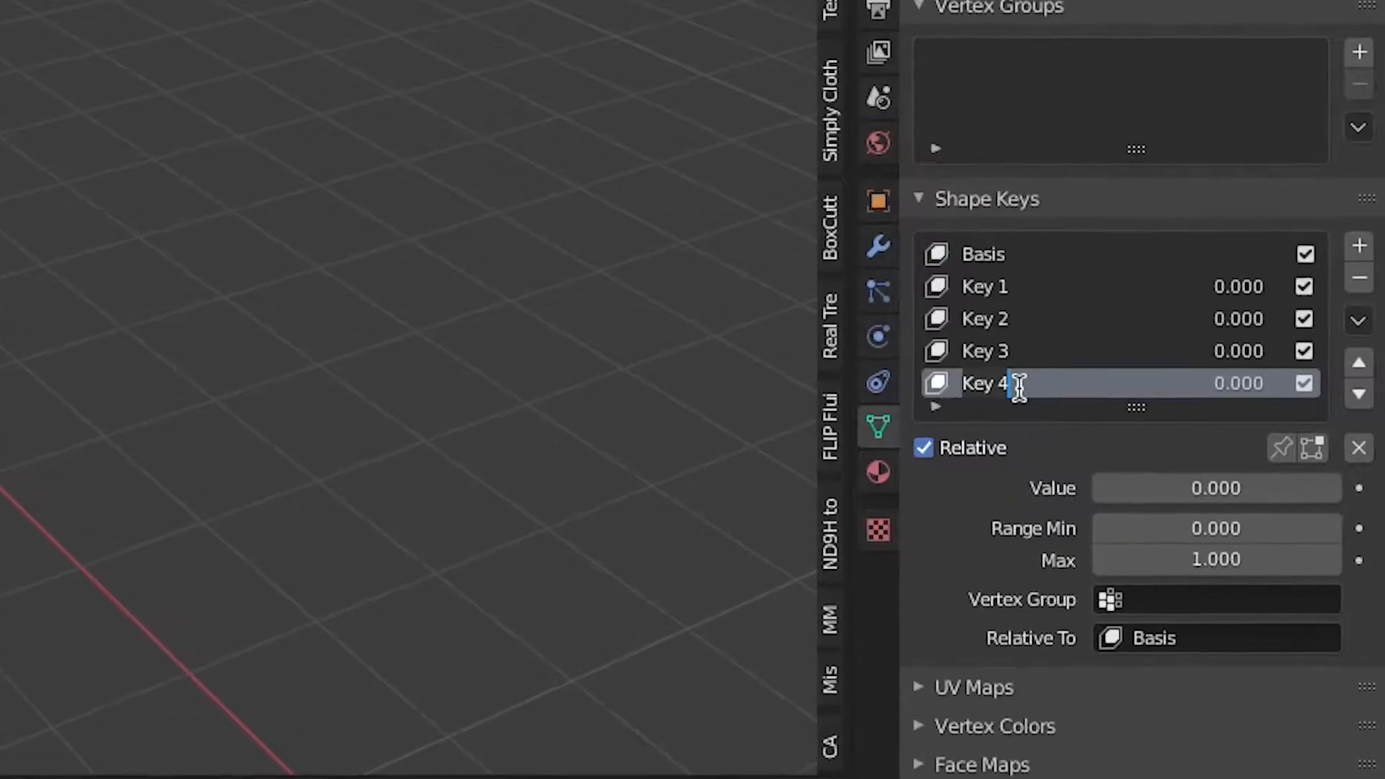
Step: Rename the Key 4 shape key as Closed
text(Closed)
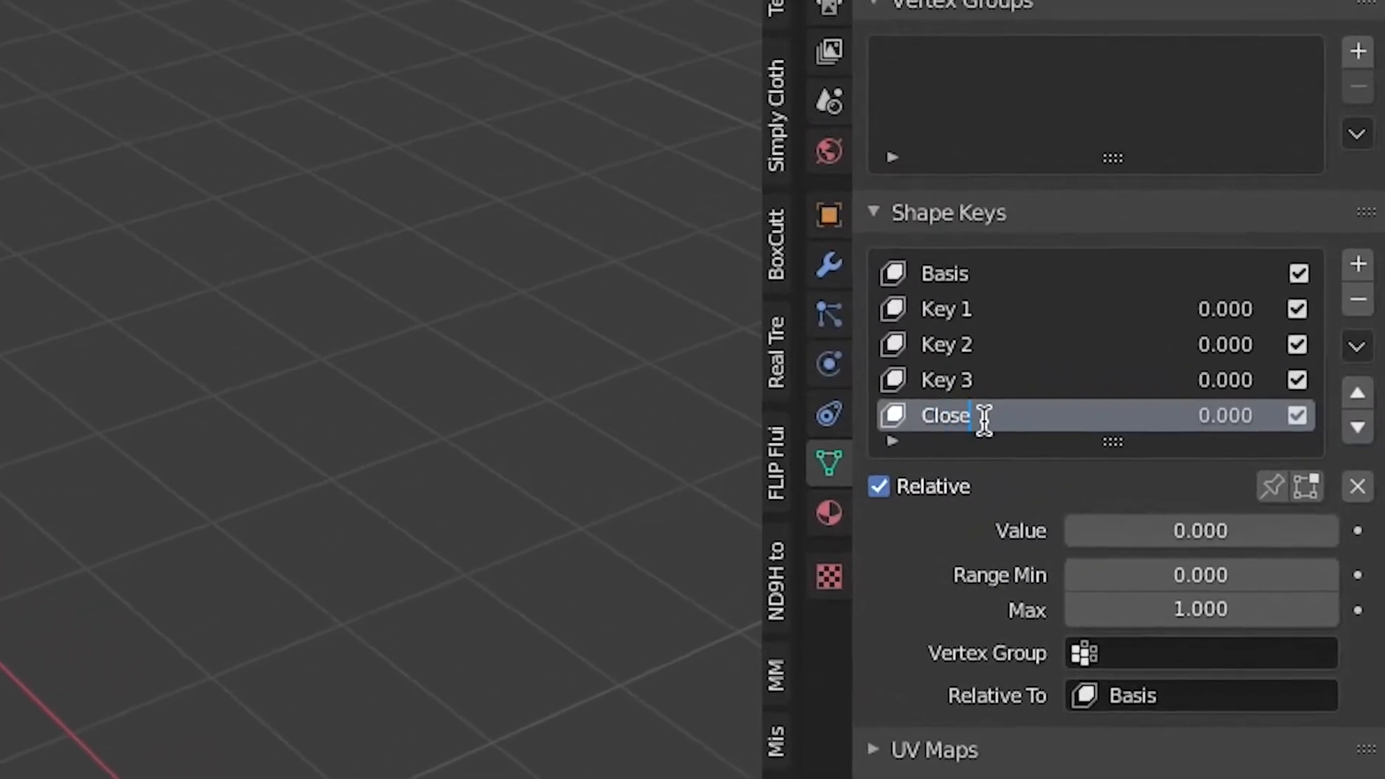
key(Return)
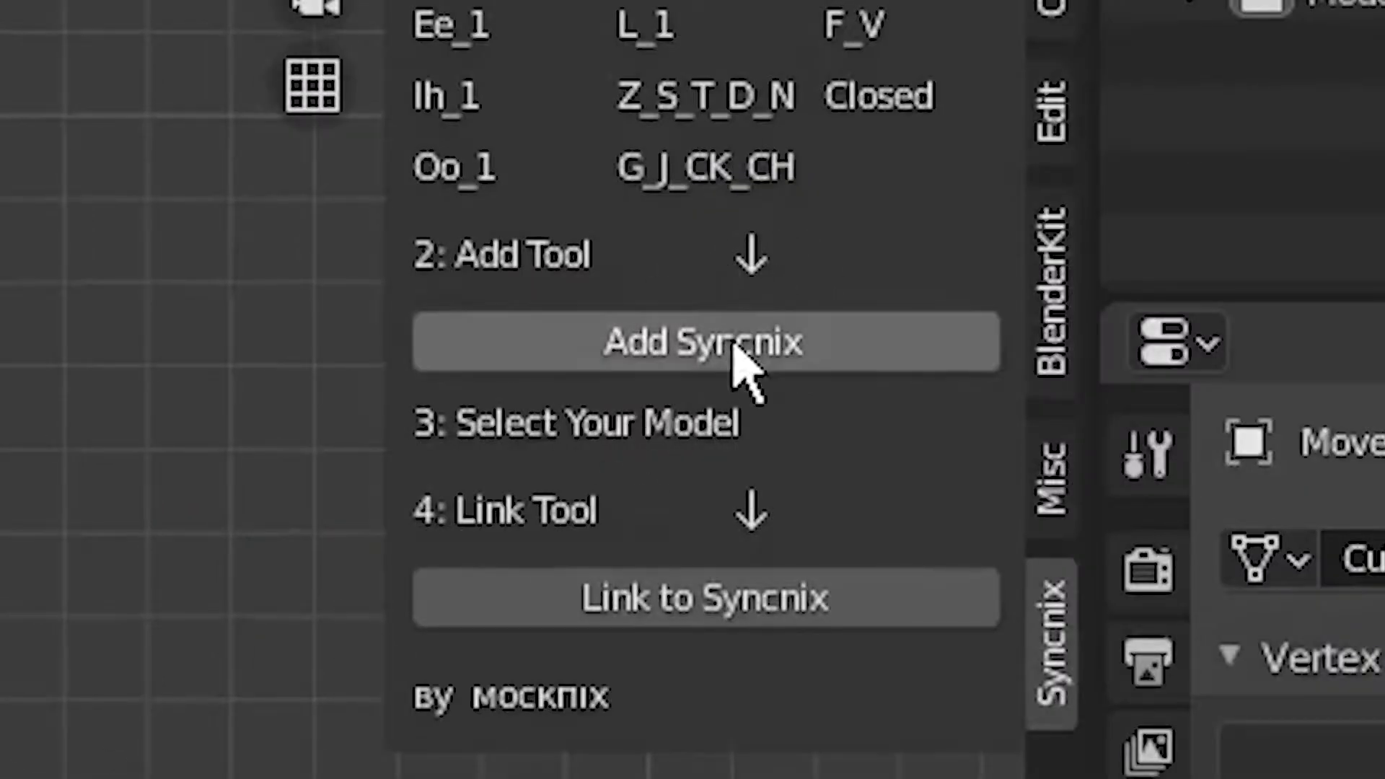
Step: Add the Syncnix tool to the scene and return to the Layout workspace
click(742, 340)
click(204, 28)
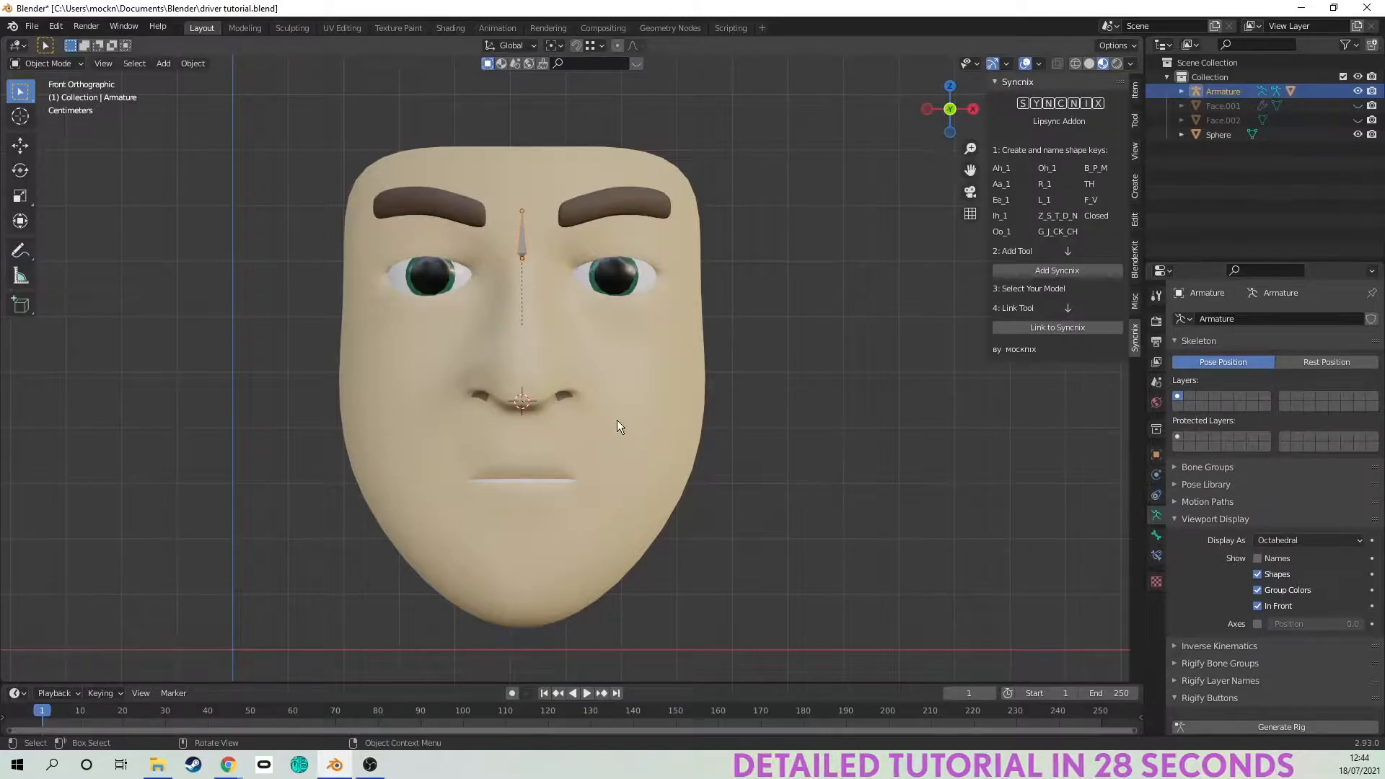
Step: Duplicate the face mesh in place and hide the selected copy
click(687, 330)
key(shift+d)
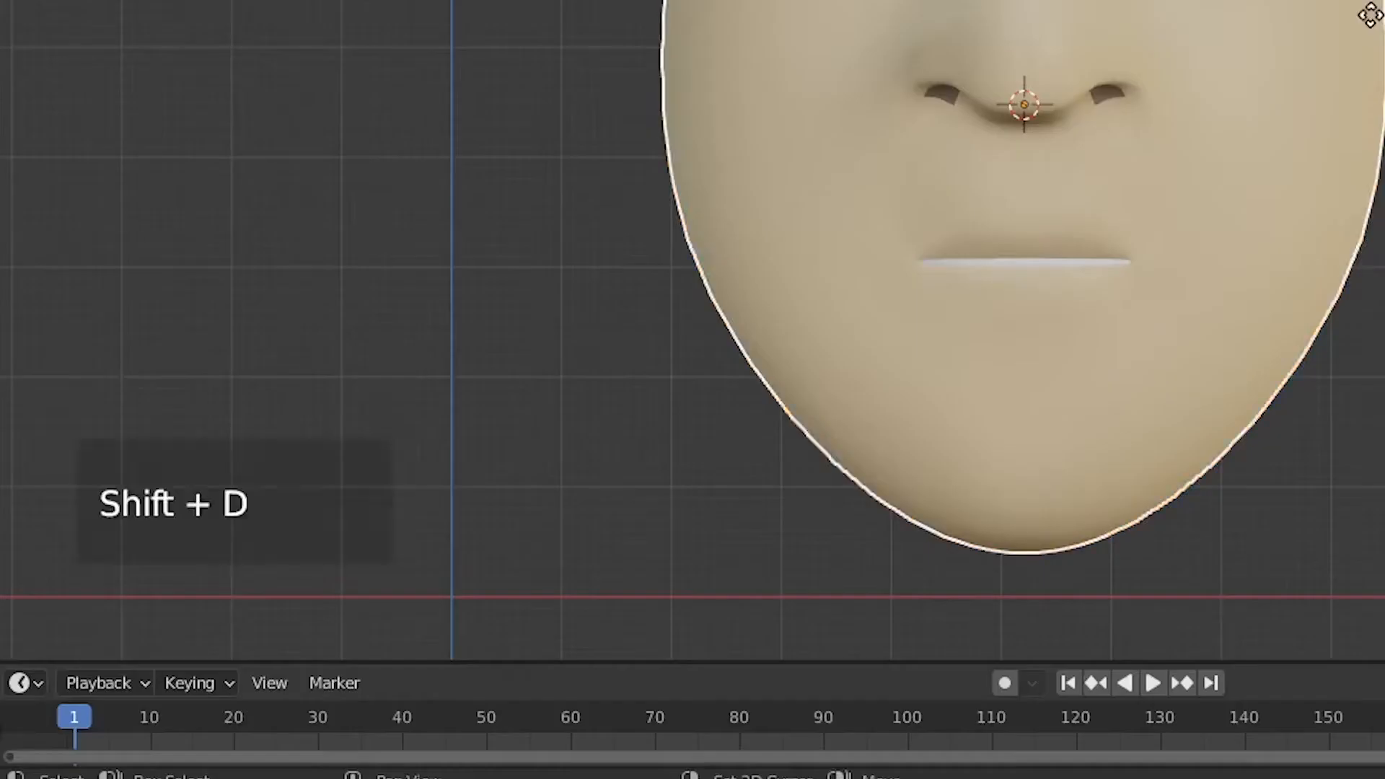
key(h)
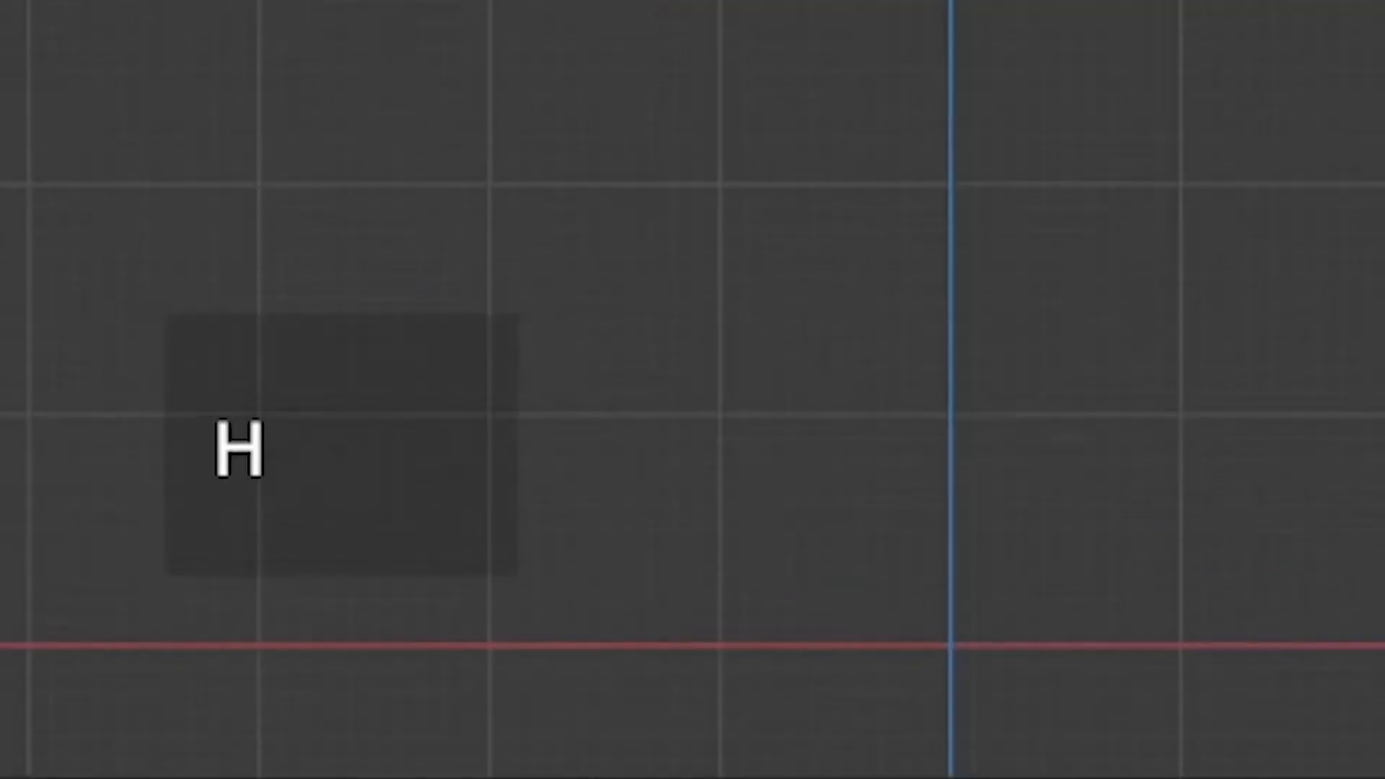
Step: Undo the out-of-order modifier application, and apply the face's Mirror modifier followed by its Subdivision modifier
key(ctrl+z)
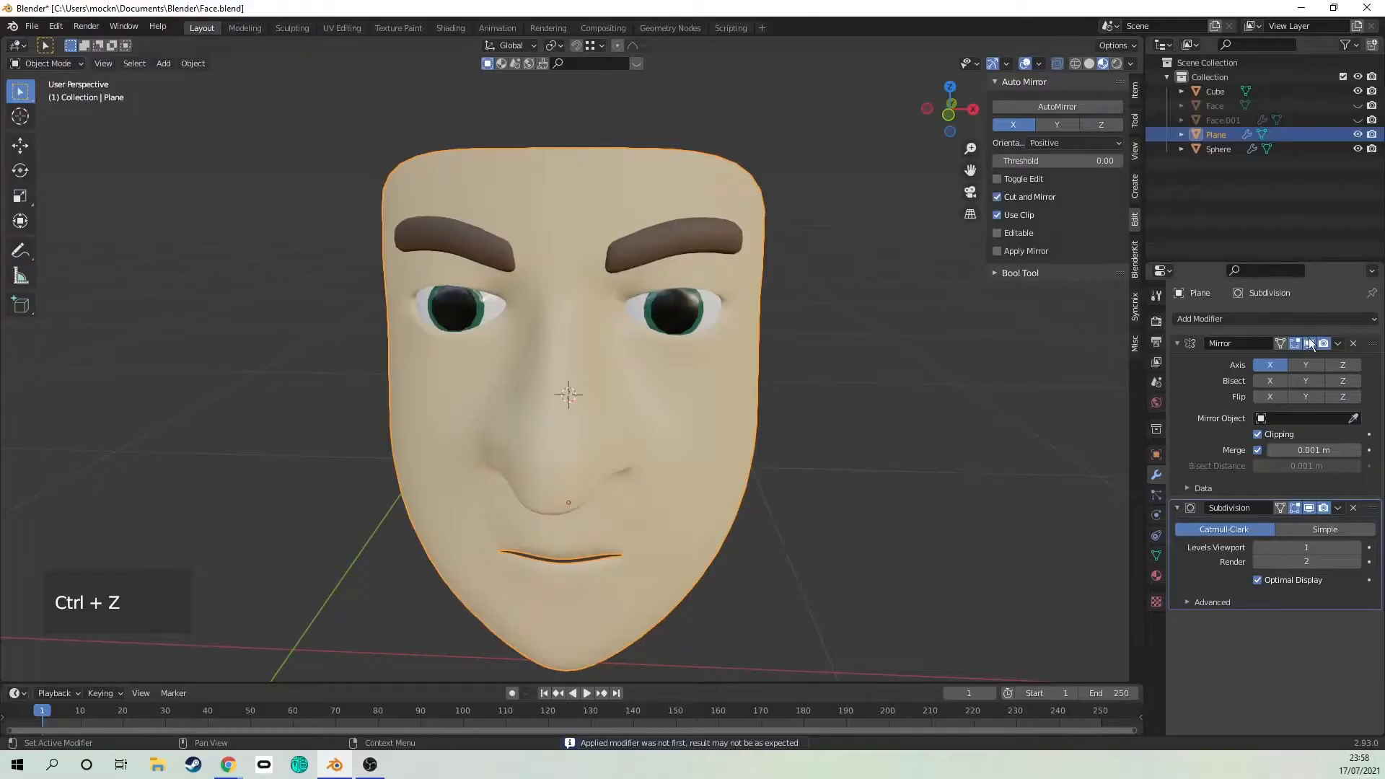
click(1338, 344)
click(1320, 359)
click(1337, 344)
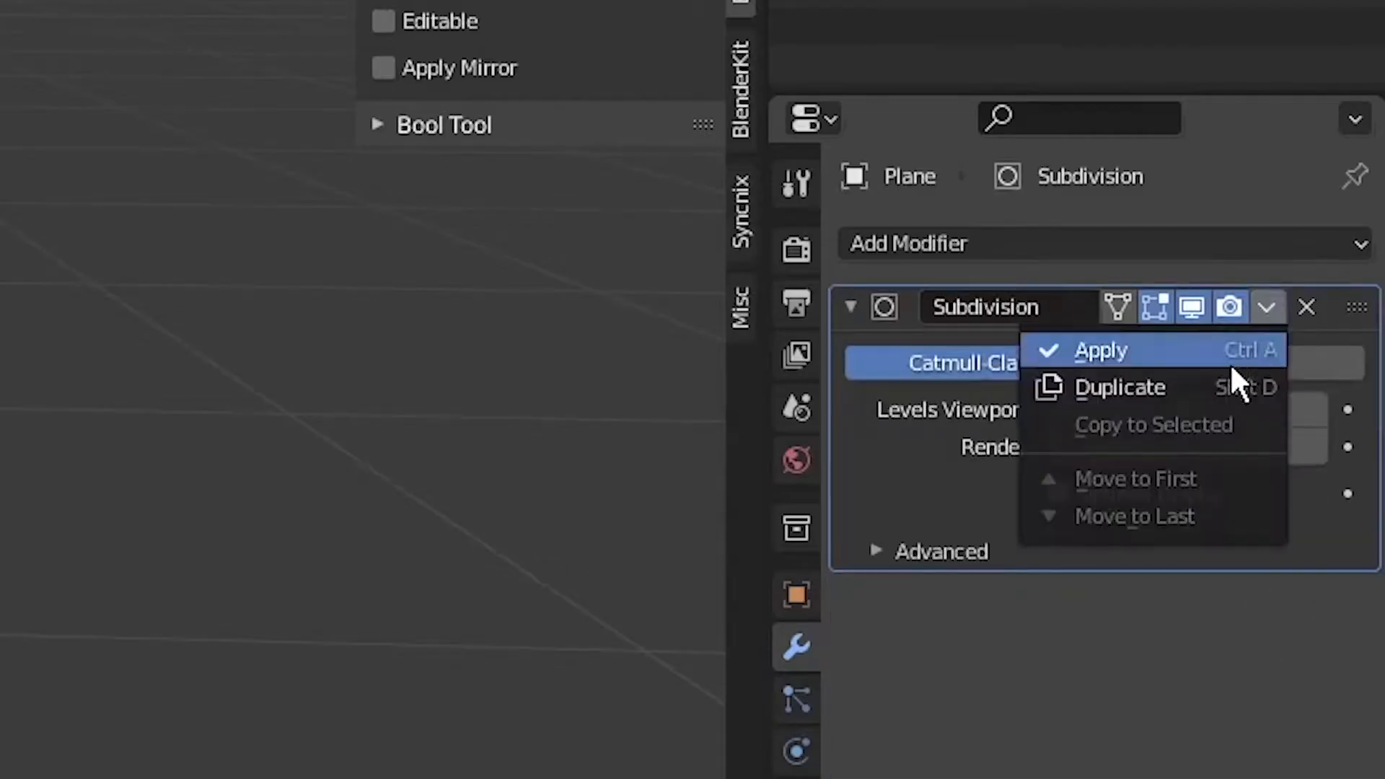
click(1324, 360)
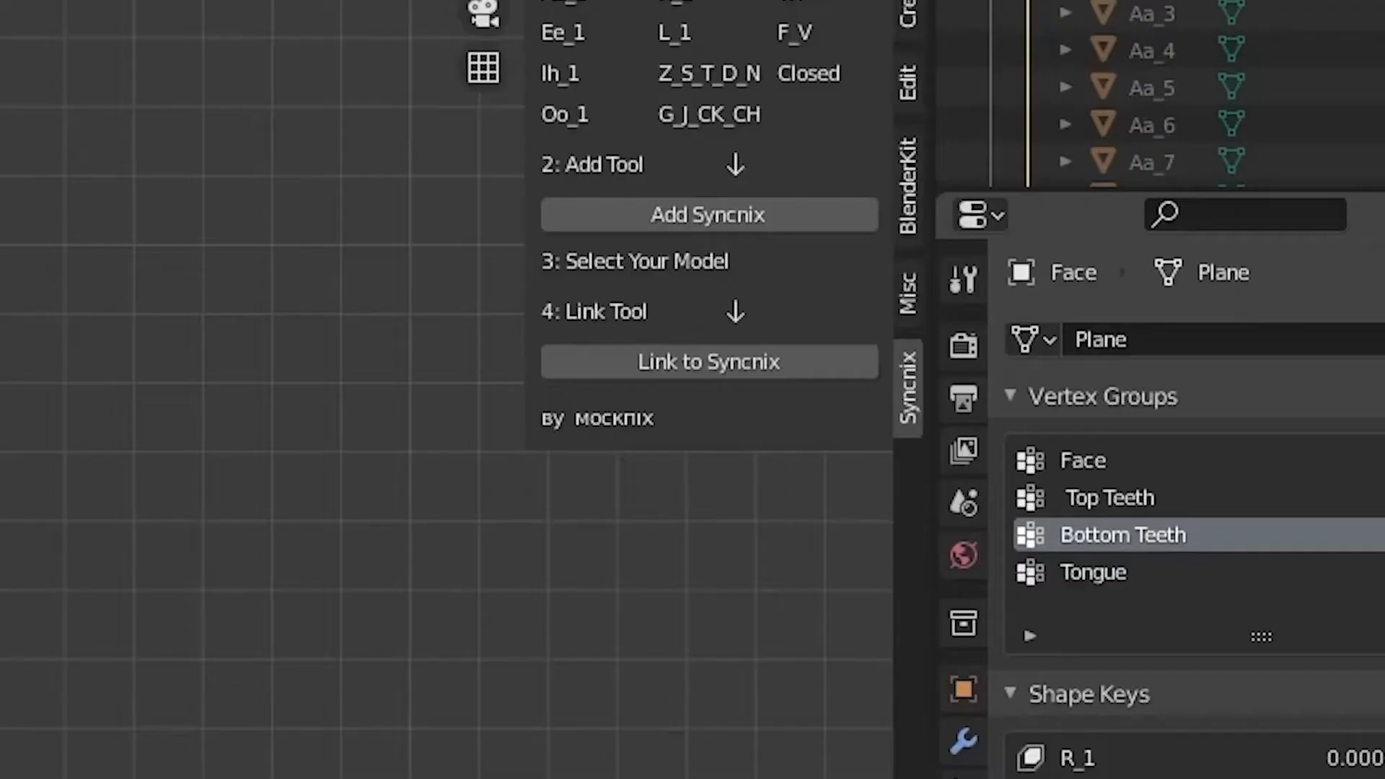
Step: Link the face model to Syncnix and set the eyebrow driver variable's space to World Space
click(724, 367)
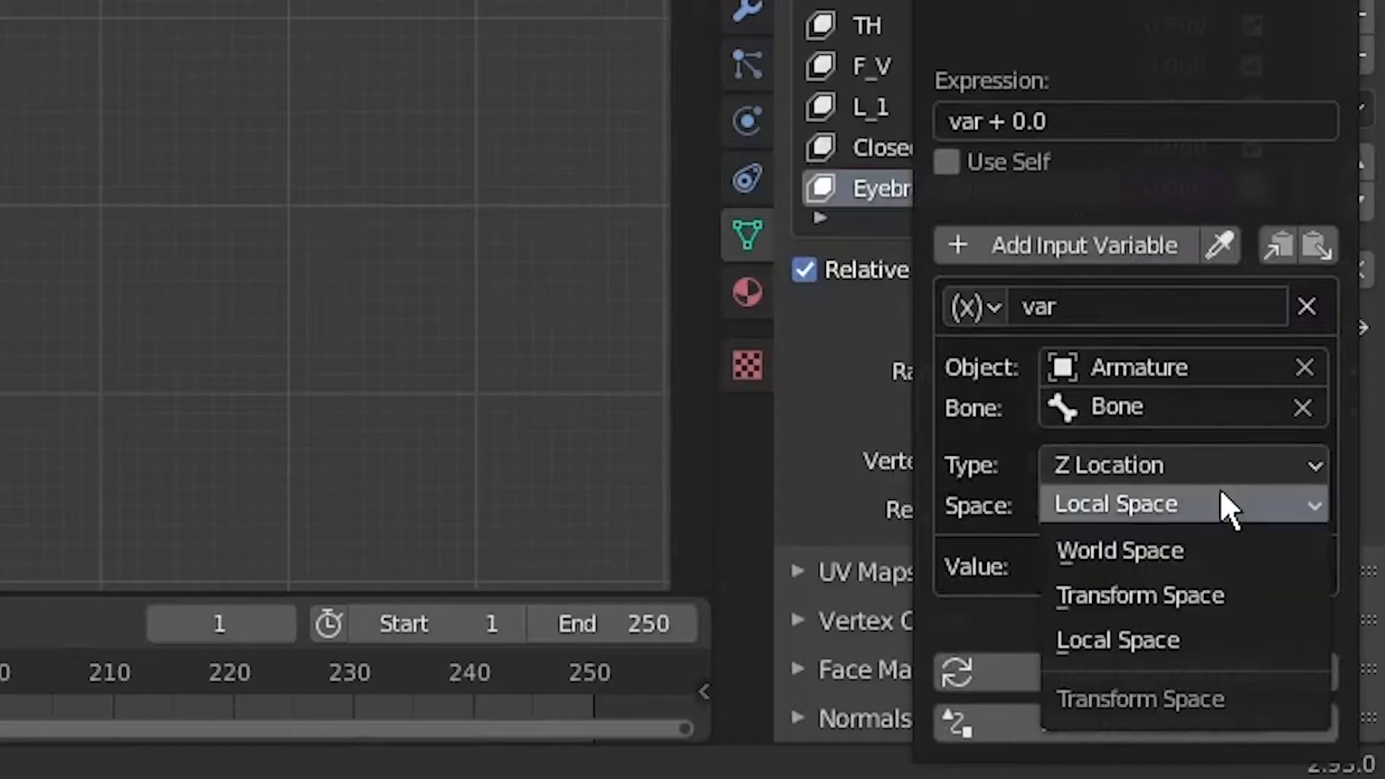
click(1112, 551)
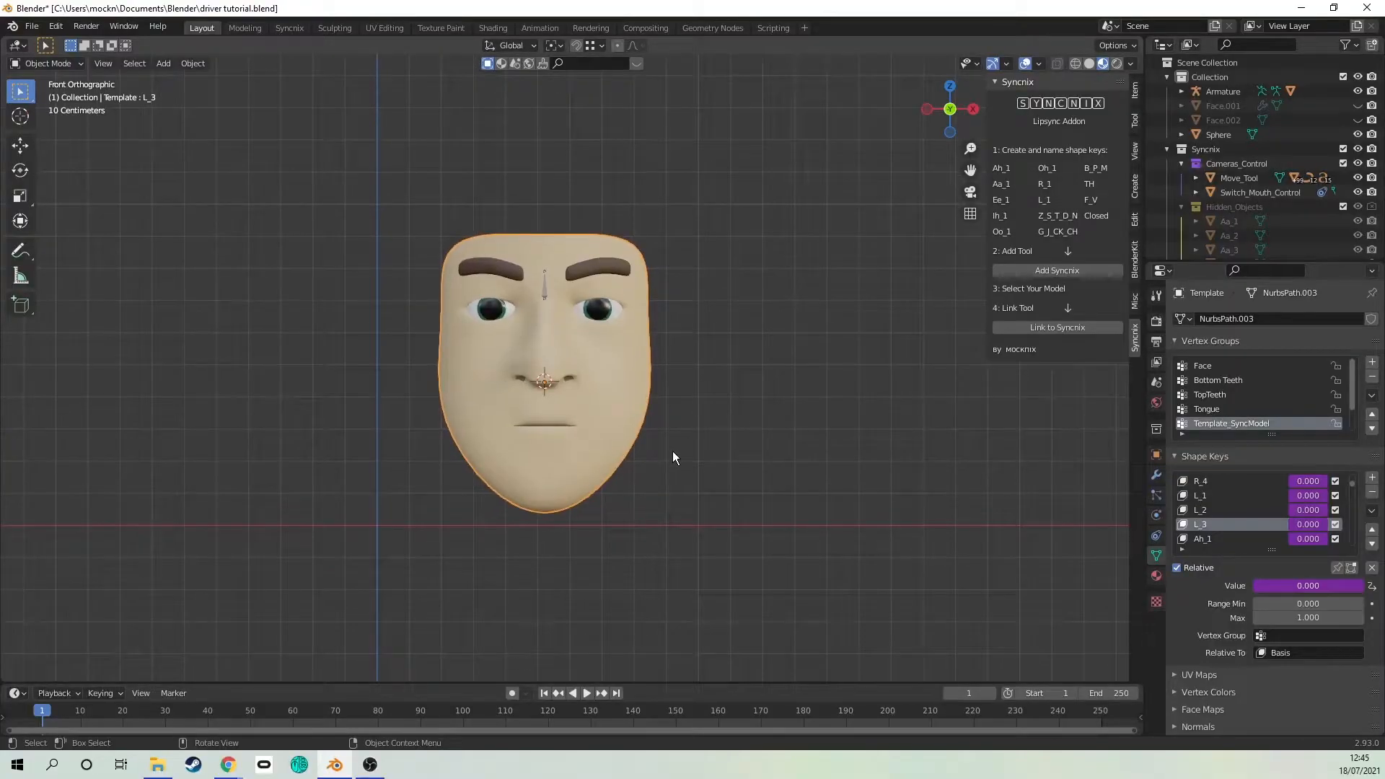
Step: Select the Template face together with the armature and parent the face to the armature
scroll(673, 453, up, 5)
shift+middle_drag(672, 453, 681, 495)
scroll(820, 456, down, 3)
click(634, 340)
scroll(733, 393, up, 2)
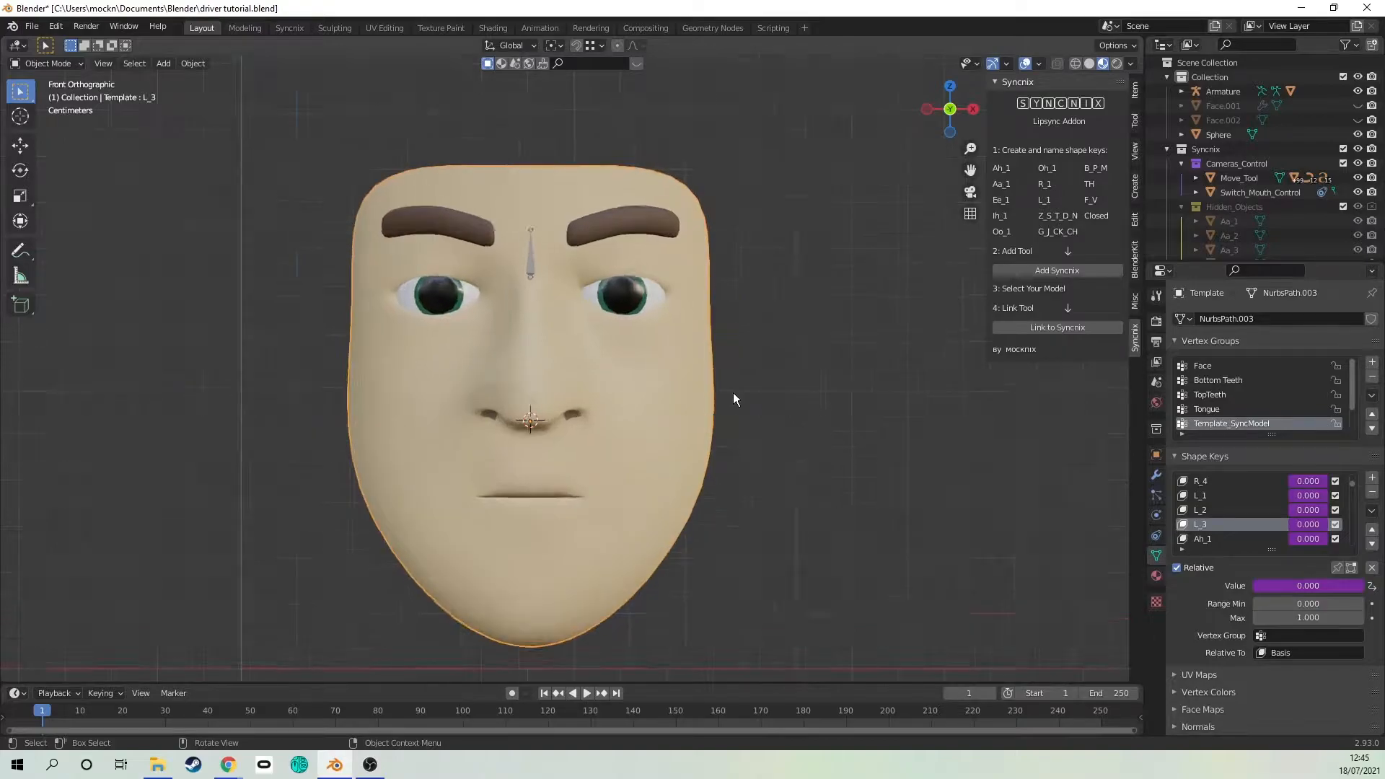
shift+click(523, 242)
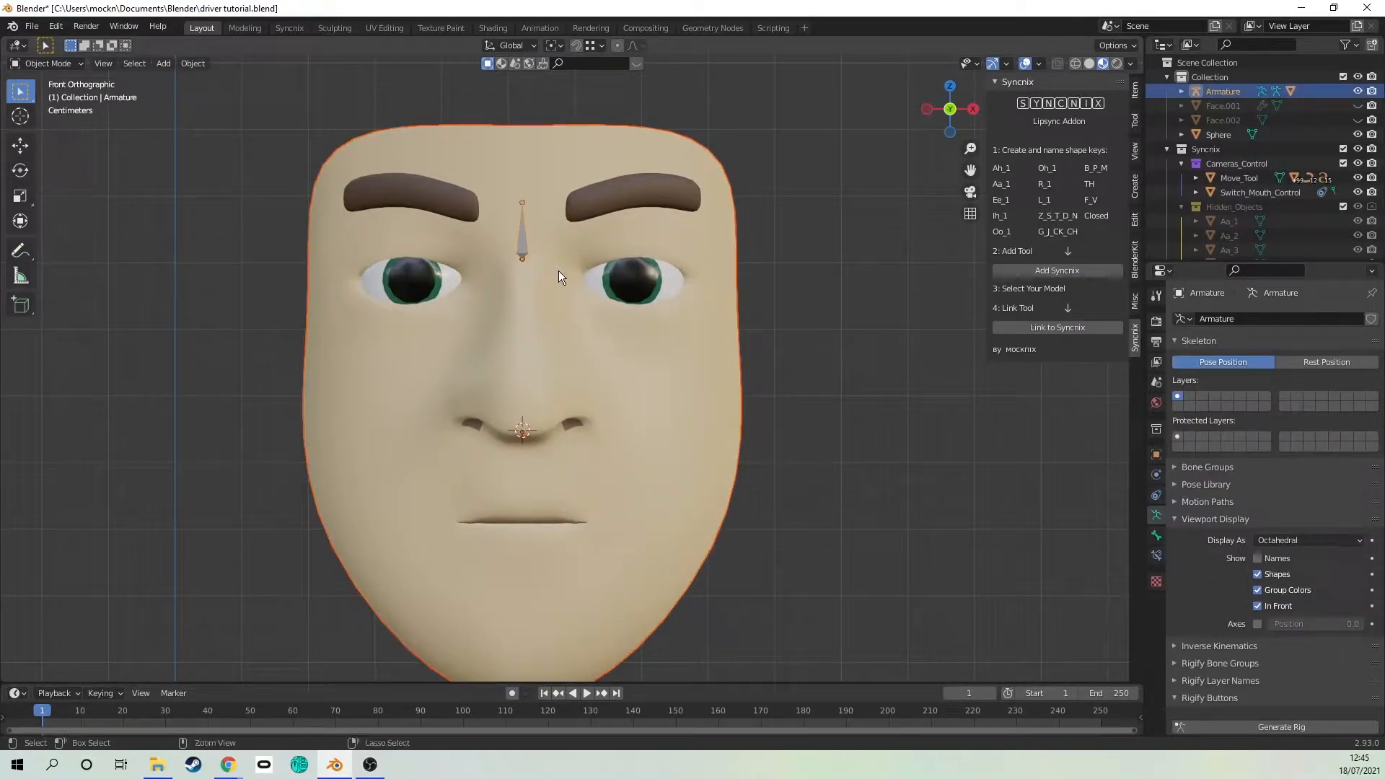
key(ctrl+p)
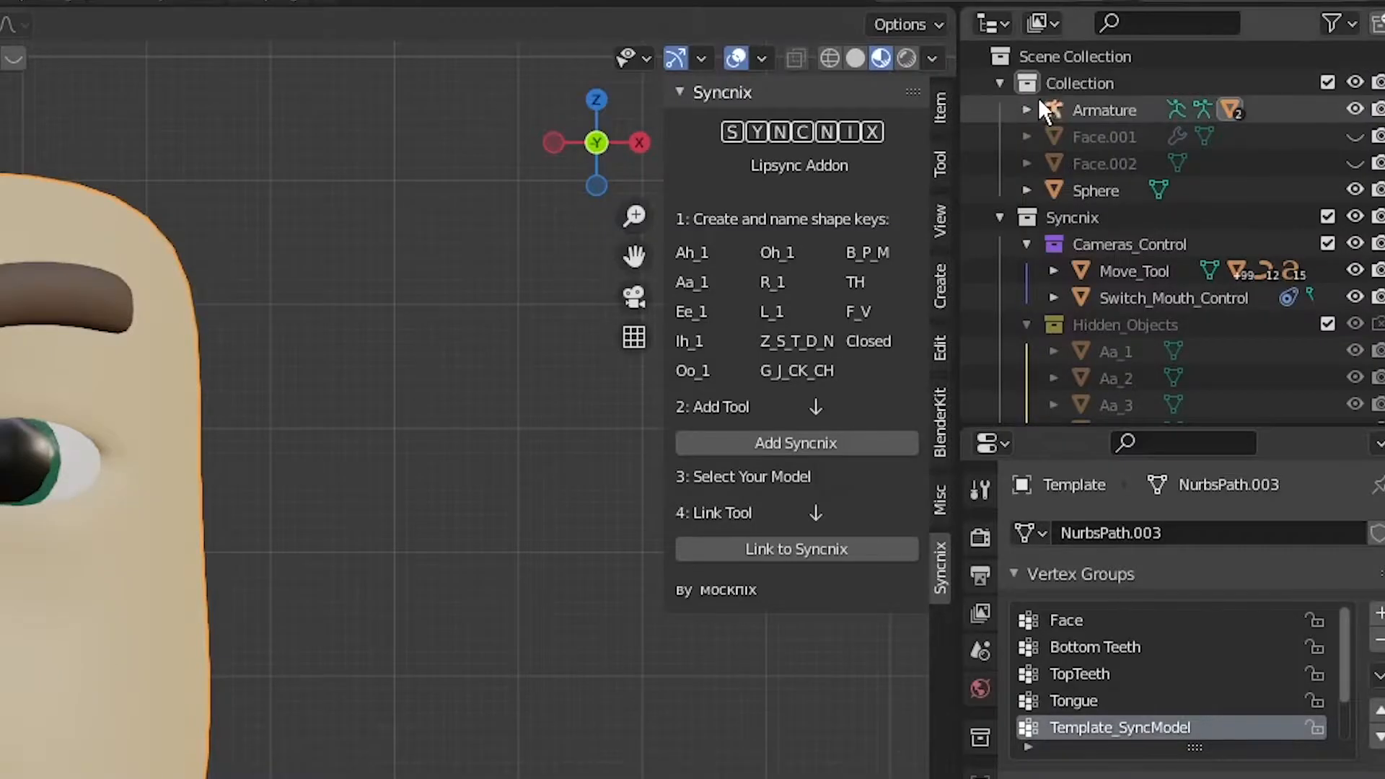
Step: Copy the driver from the Hidden Model's Eyebrow Raise shape key and paste it onto the Template's last listed shape key
click(1026, 110)
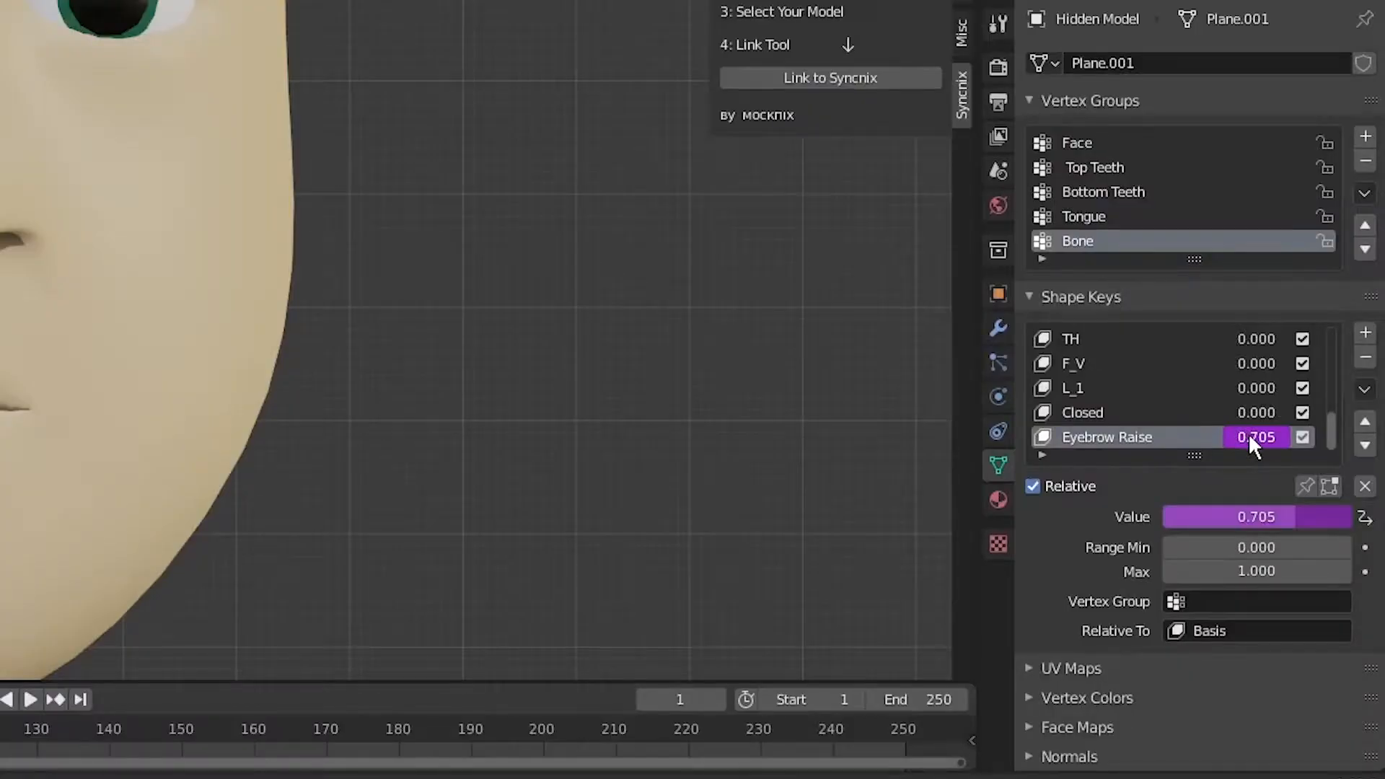
right_click(1248, 433)
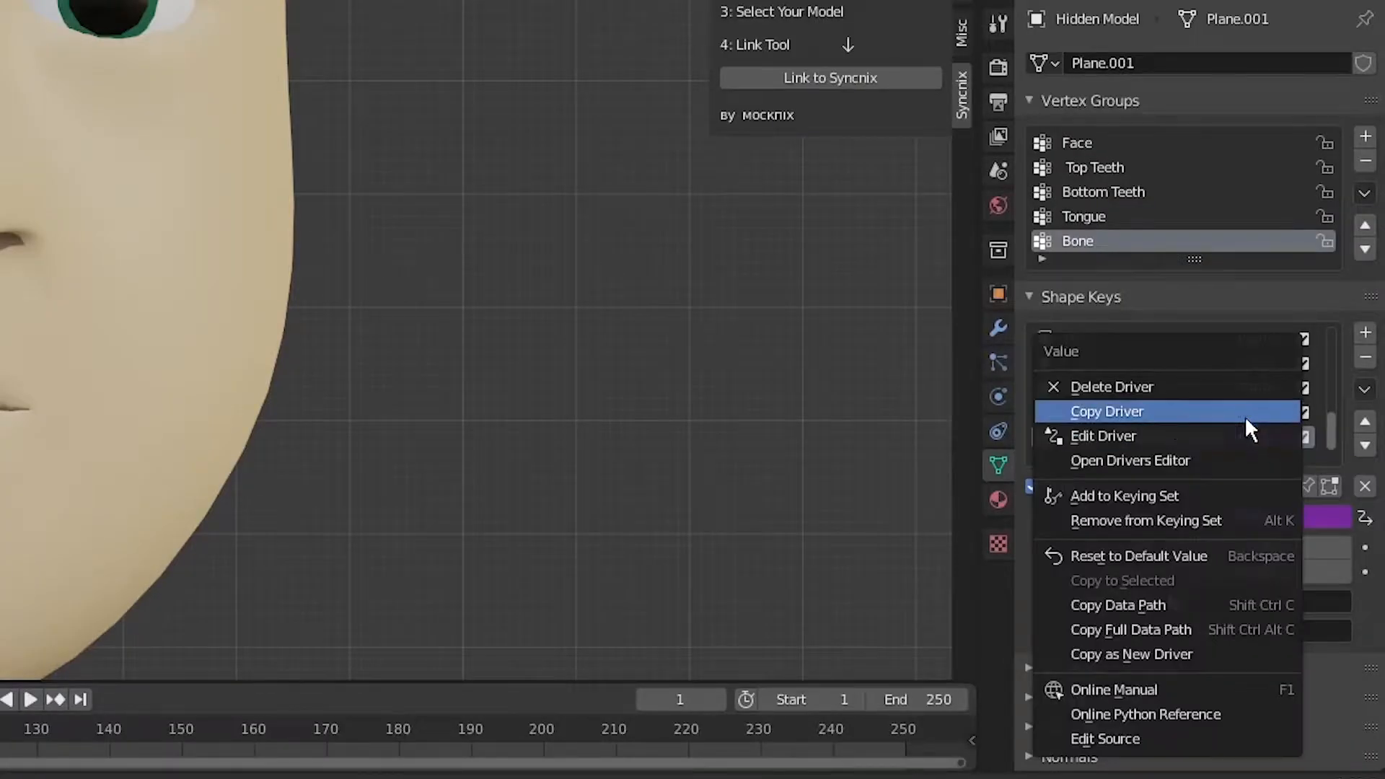
click(1095, 410)
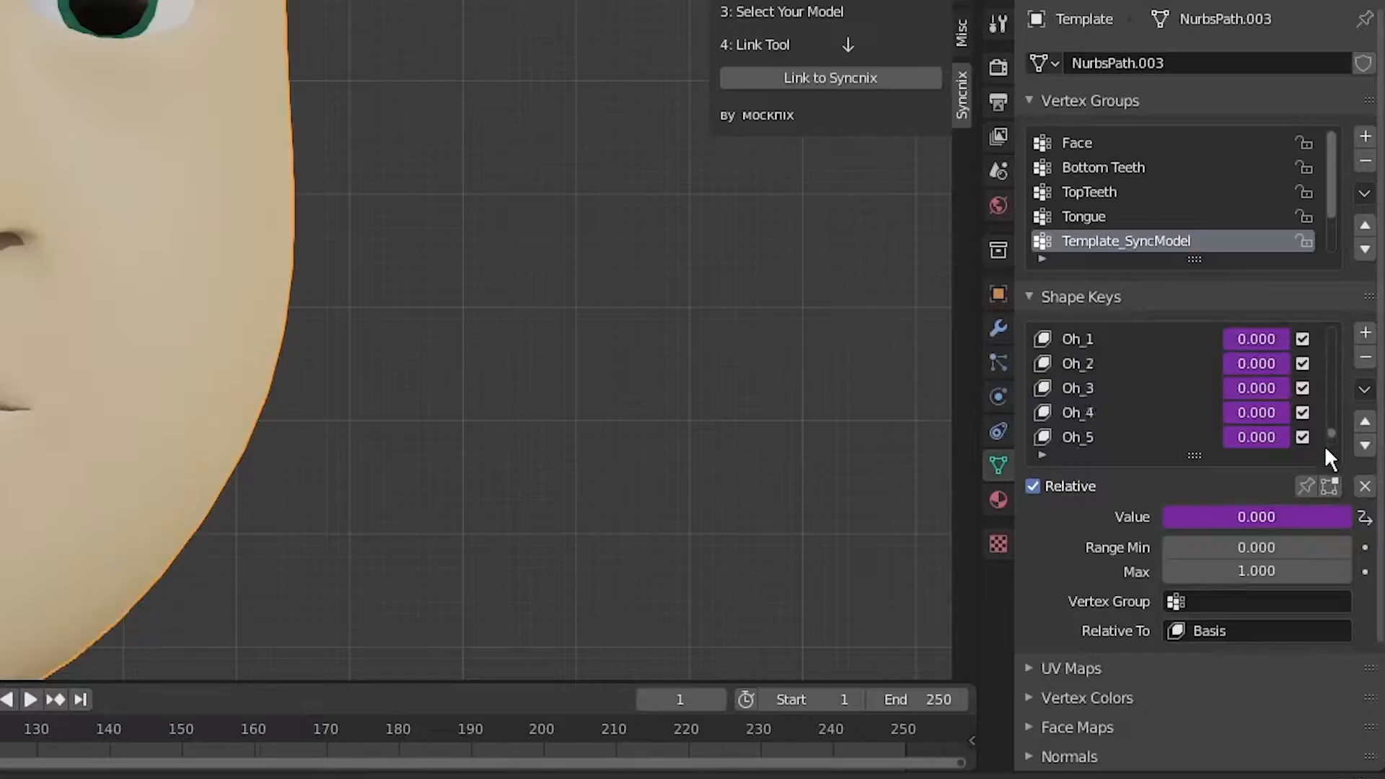
scroll(1261, 433, down, 8)
right_click(1248, 435)
click(1249, 462)
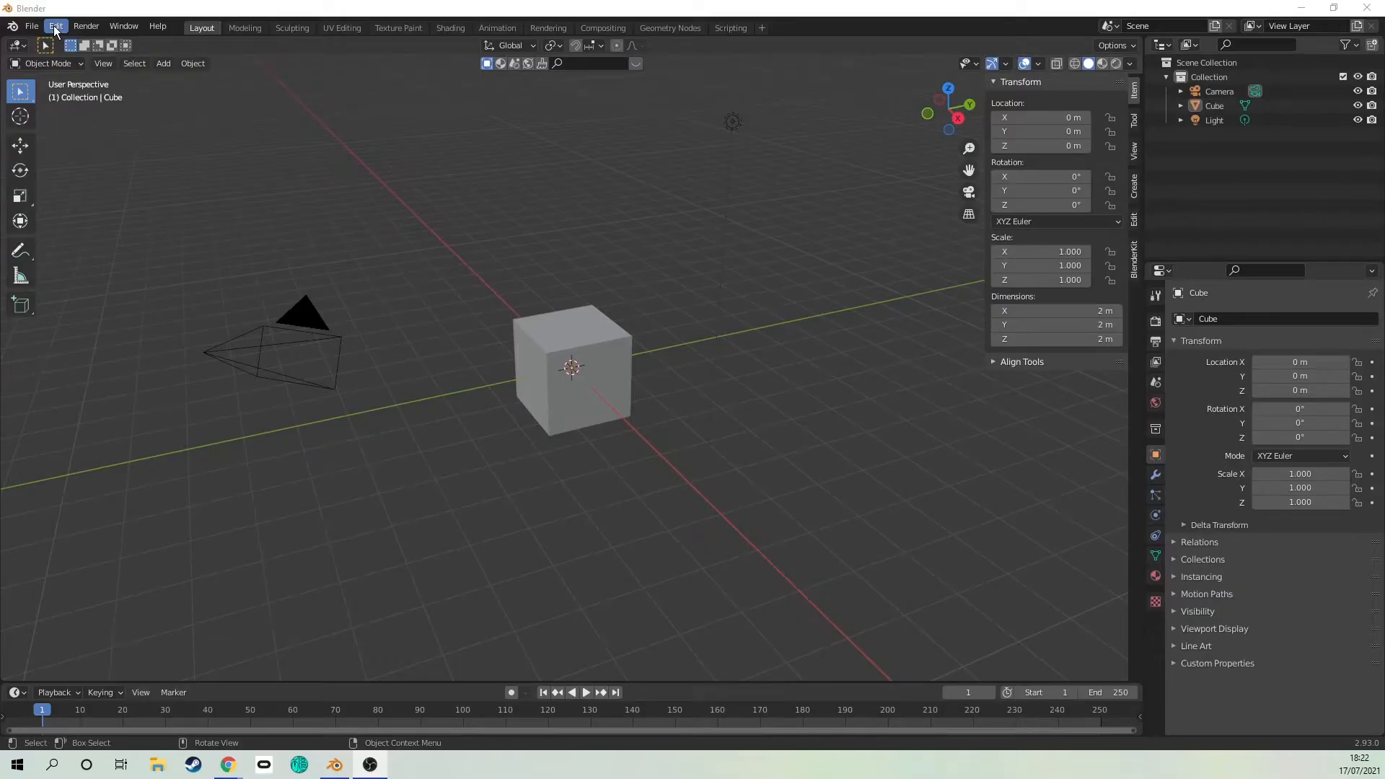
Step: Install the Syncnix_Addon.zip add-on from the Downloads folder
click(55, 29)
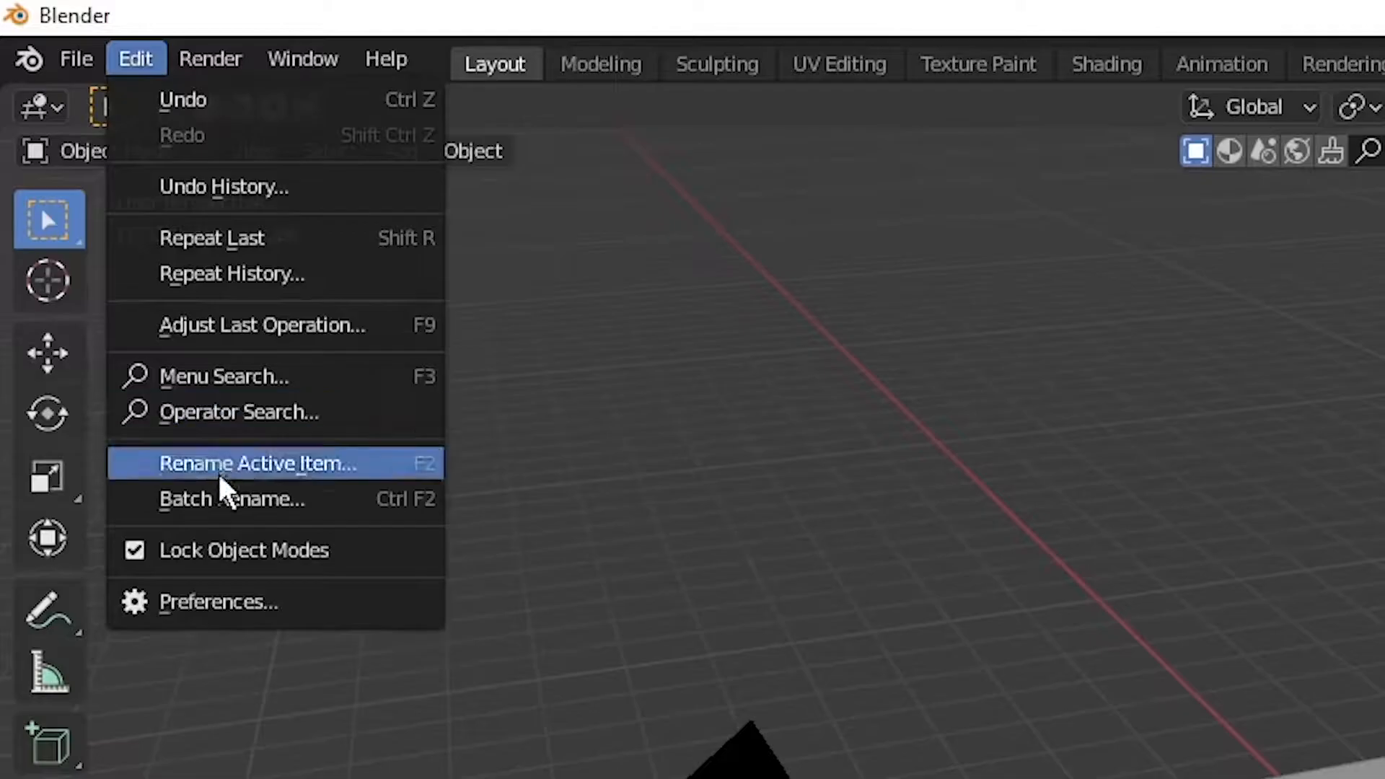
click(84, 238)
click(674, 186)
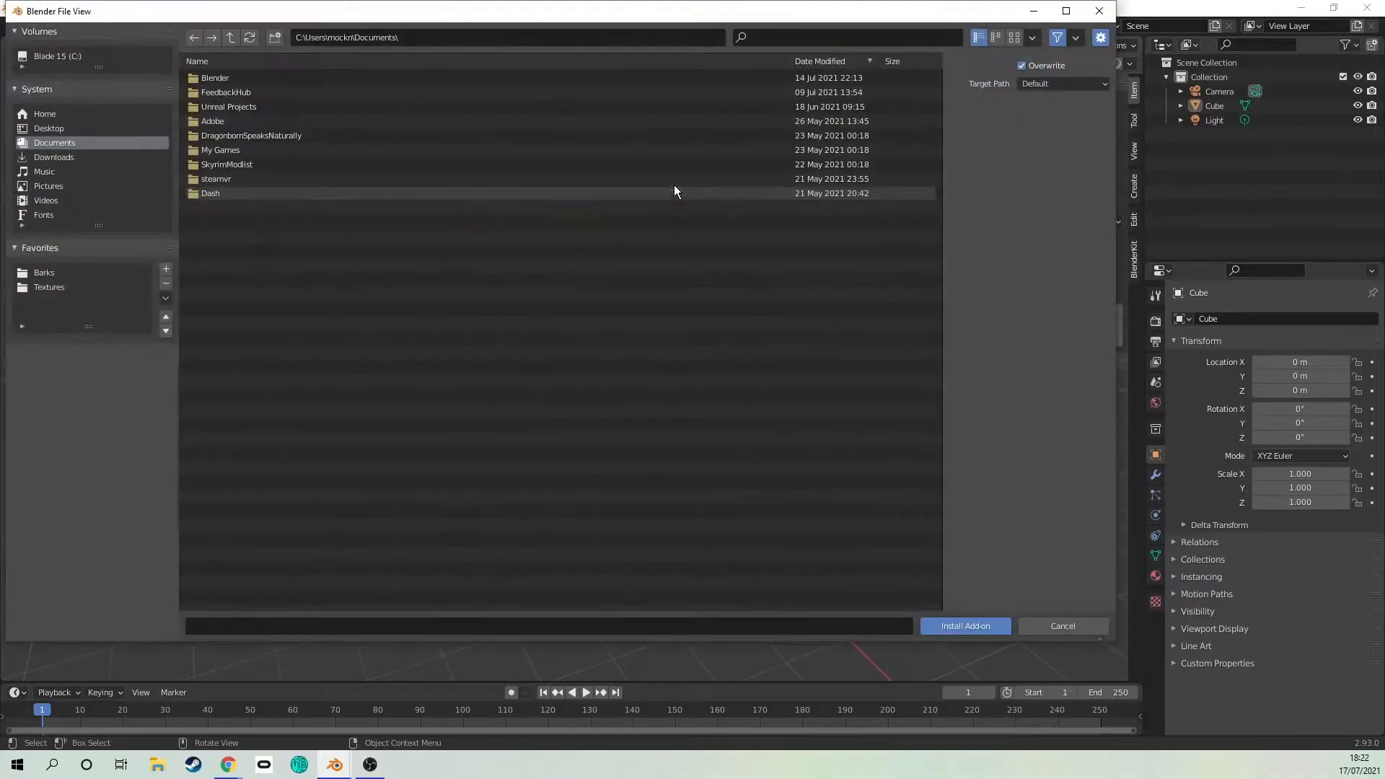
click(61, 158)
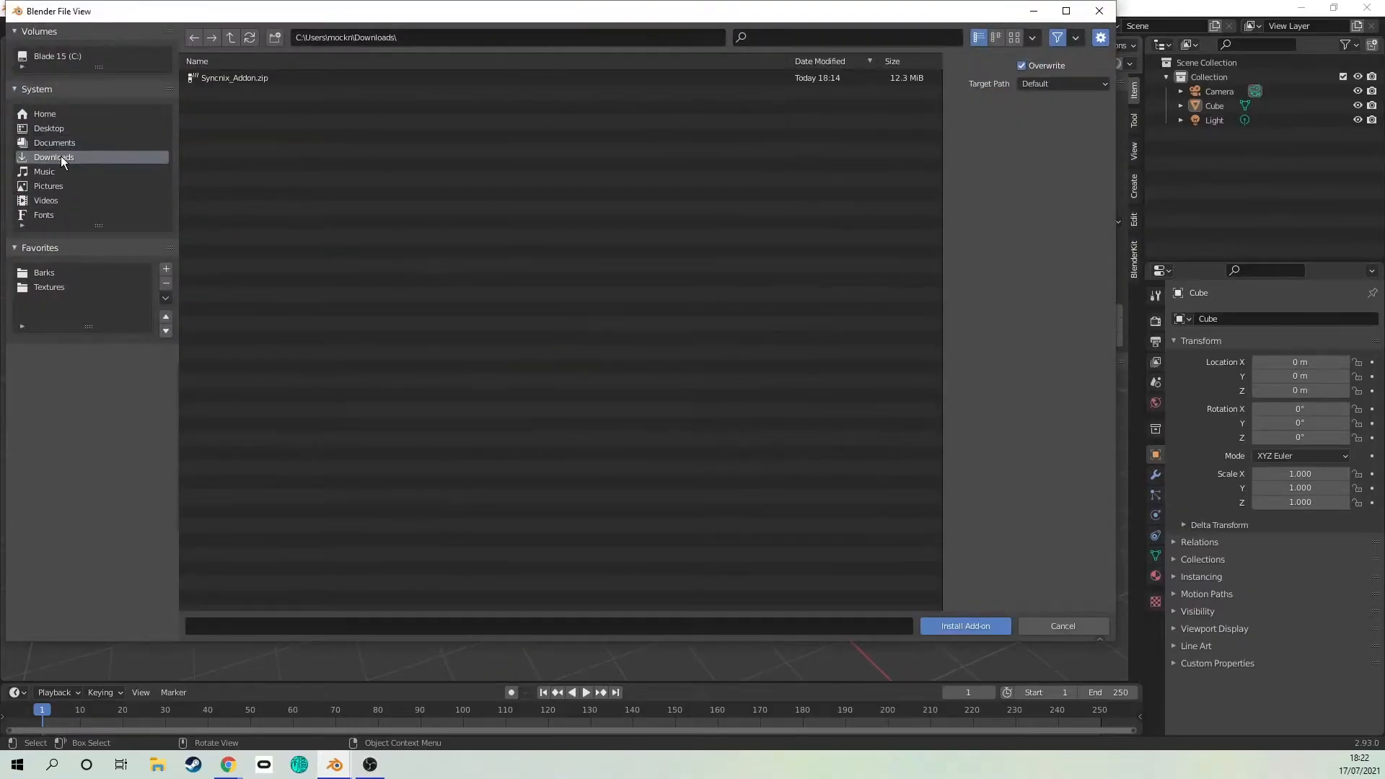
click(235, 75)
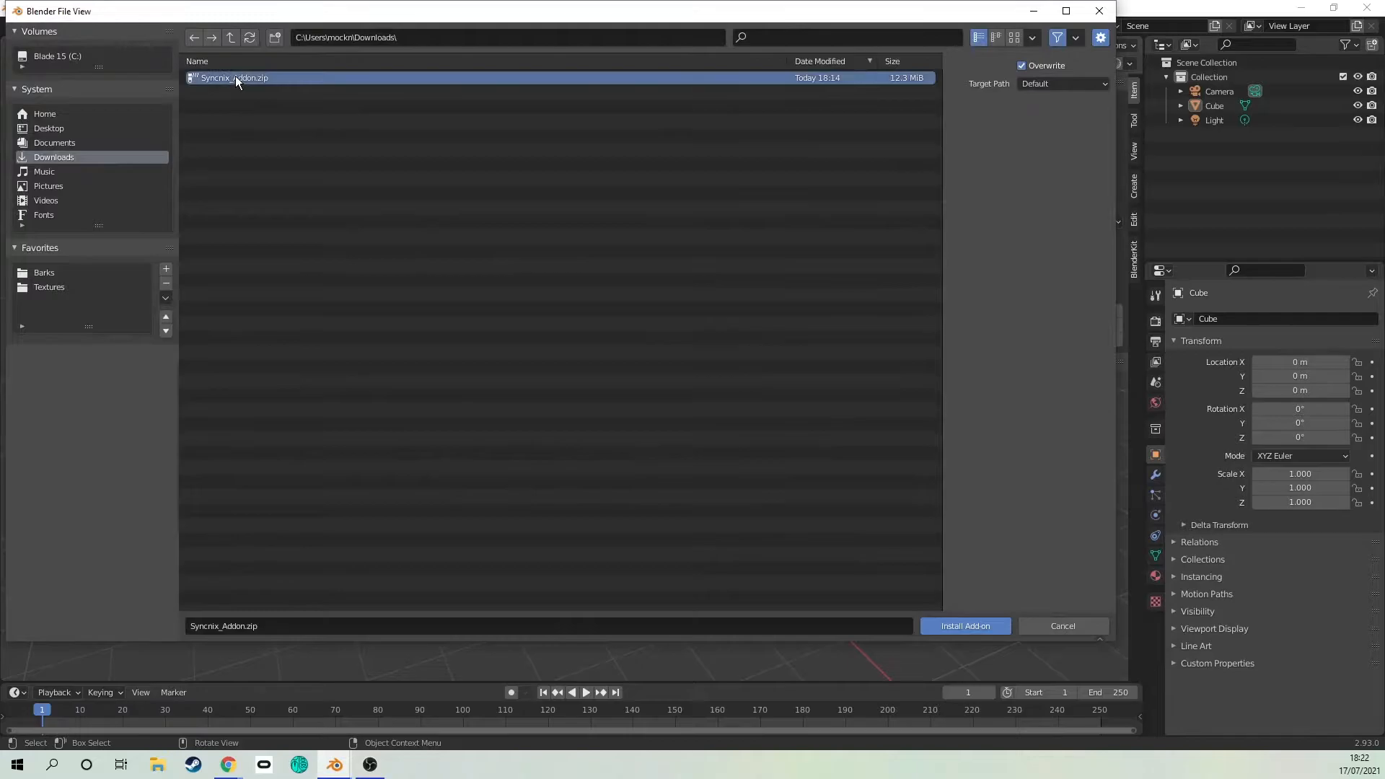
click(959, 626)
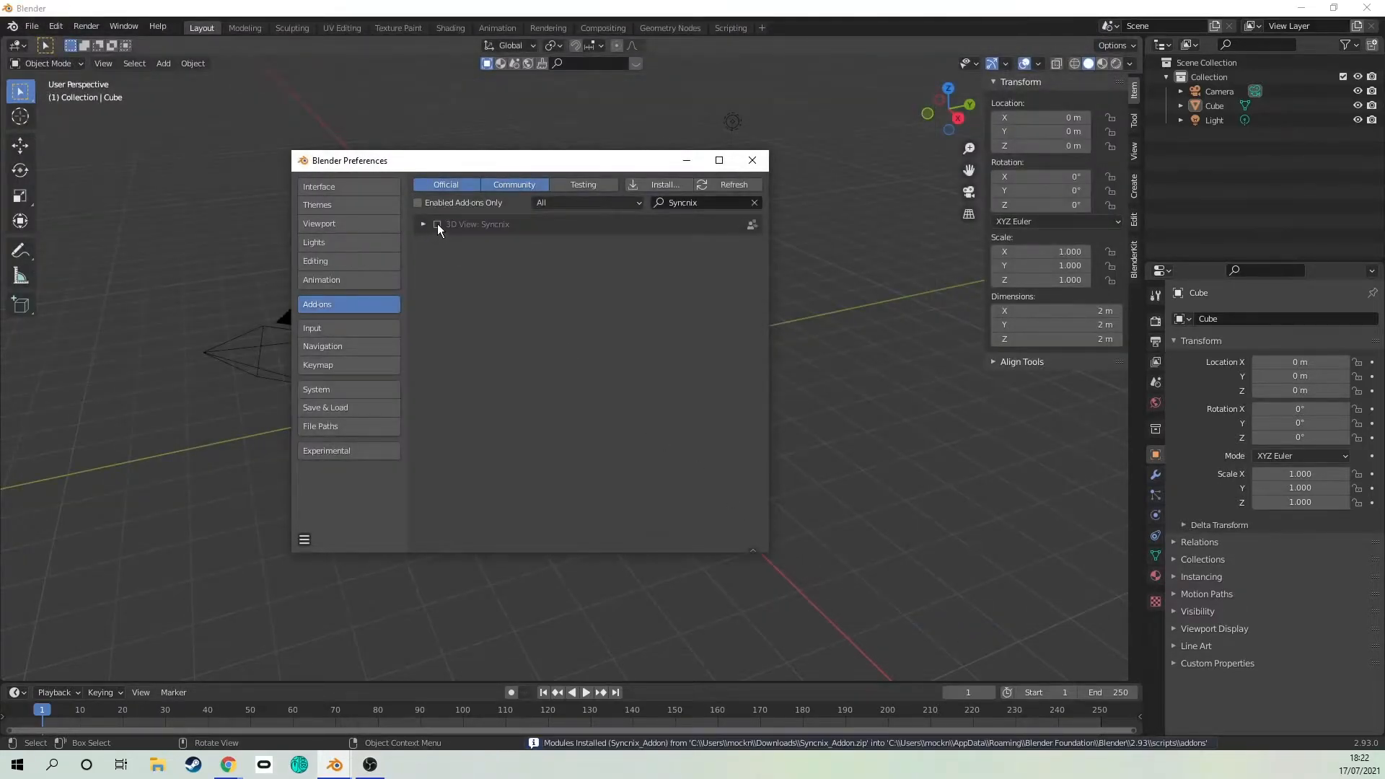
Step: Enable the Syncnix add-on in the preferences and show its options beside the 3D view
click(438, 224)
click(752, 160)
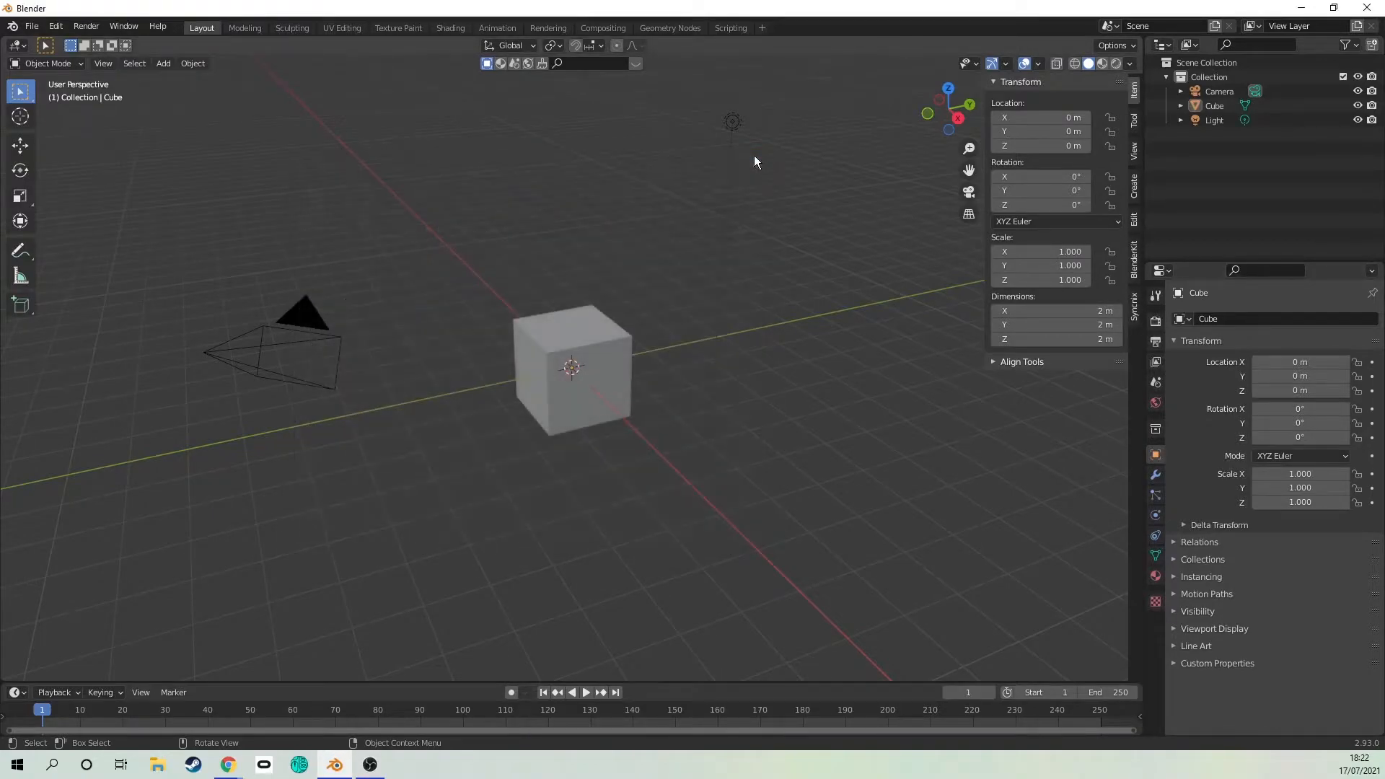
click(1135, 309)
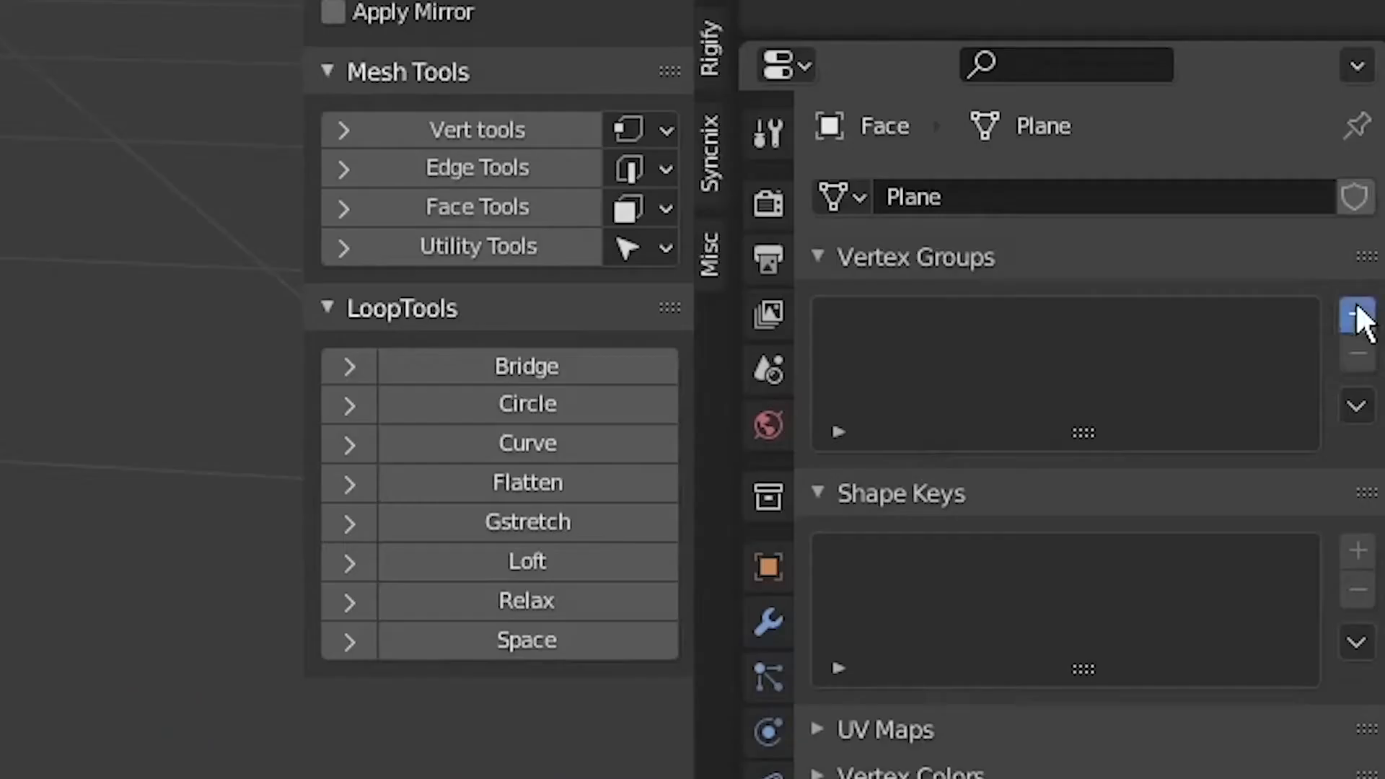
Step: Create a vertex group on the face mesh and name it Face
click(1356, 306)
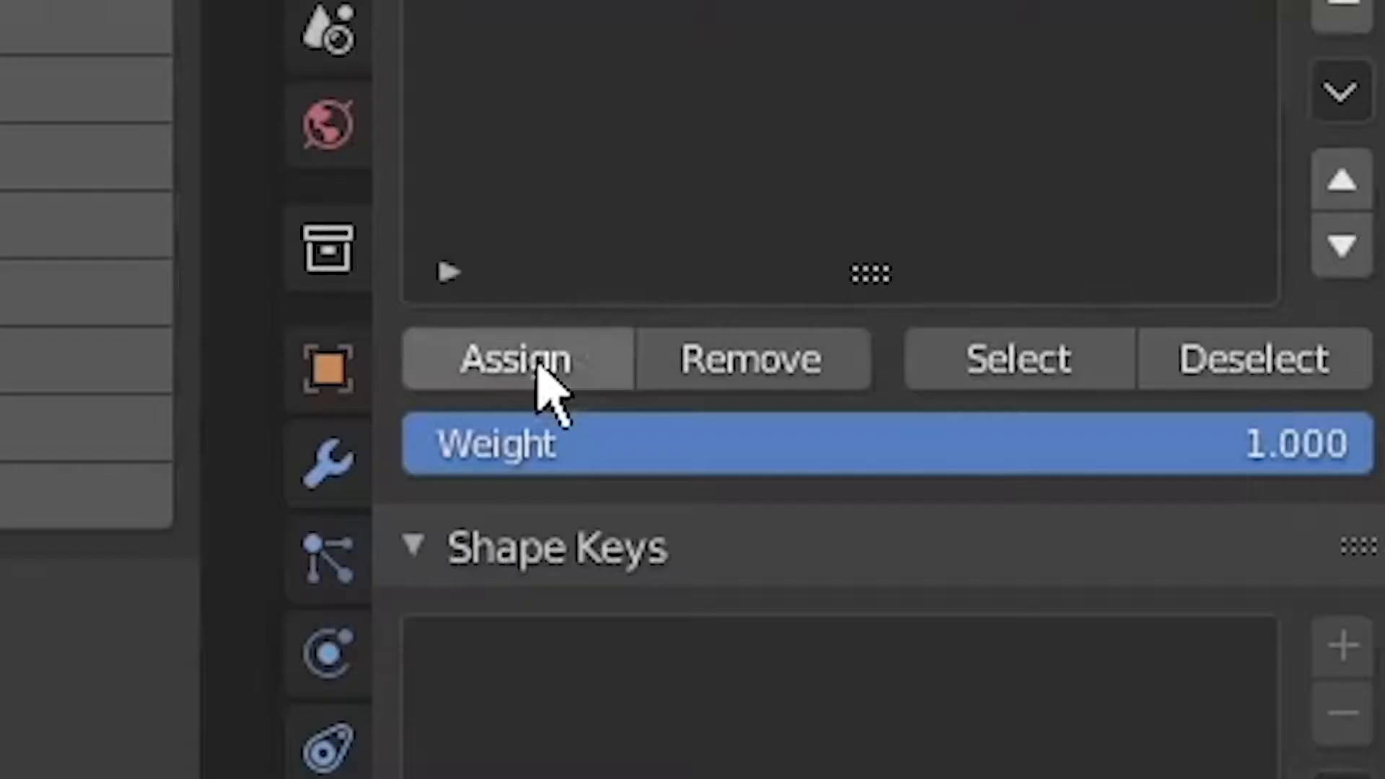
double_click(622, 368)
text(Face)
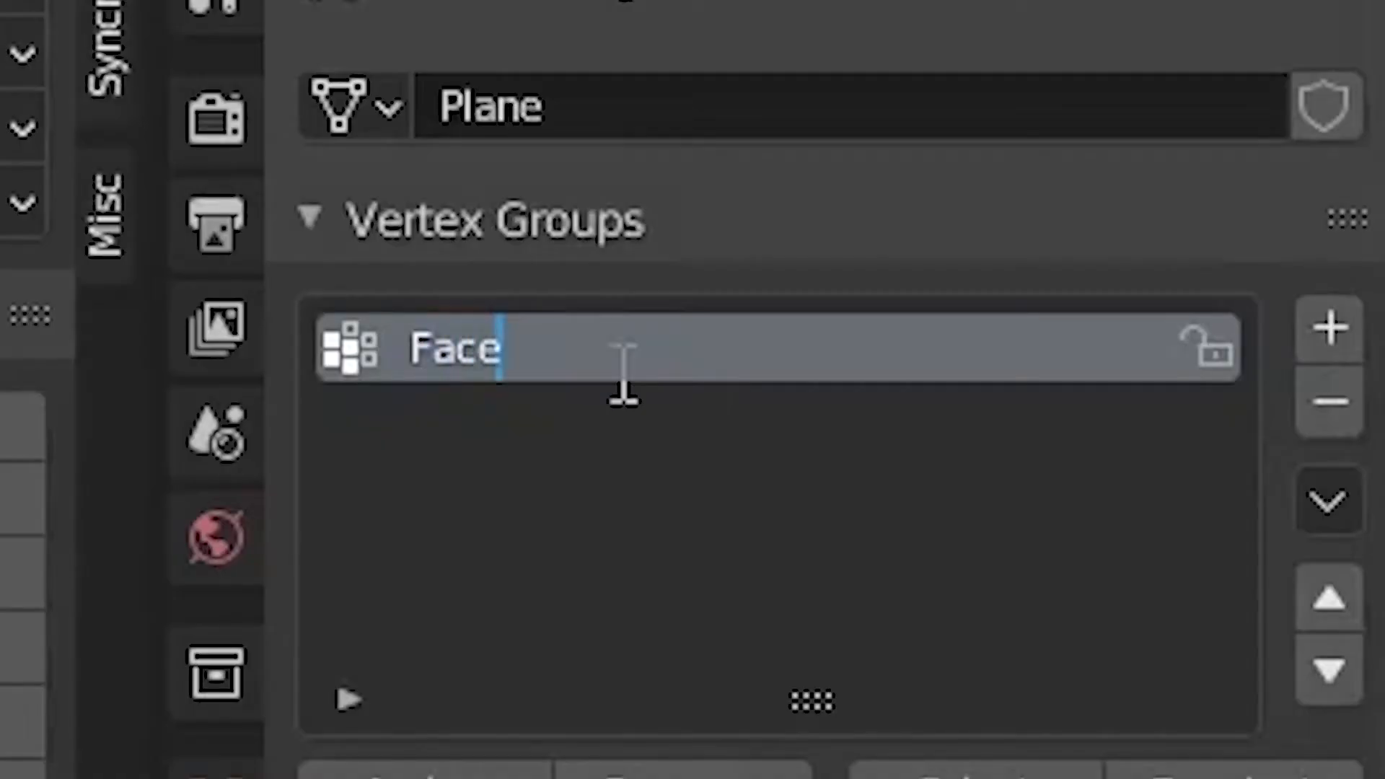
key(Return)
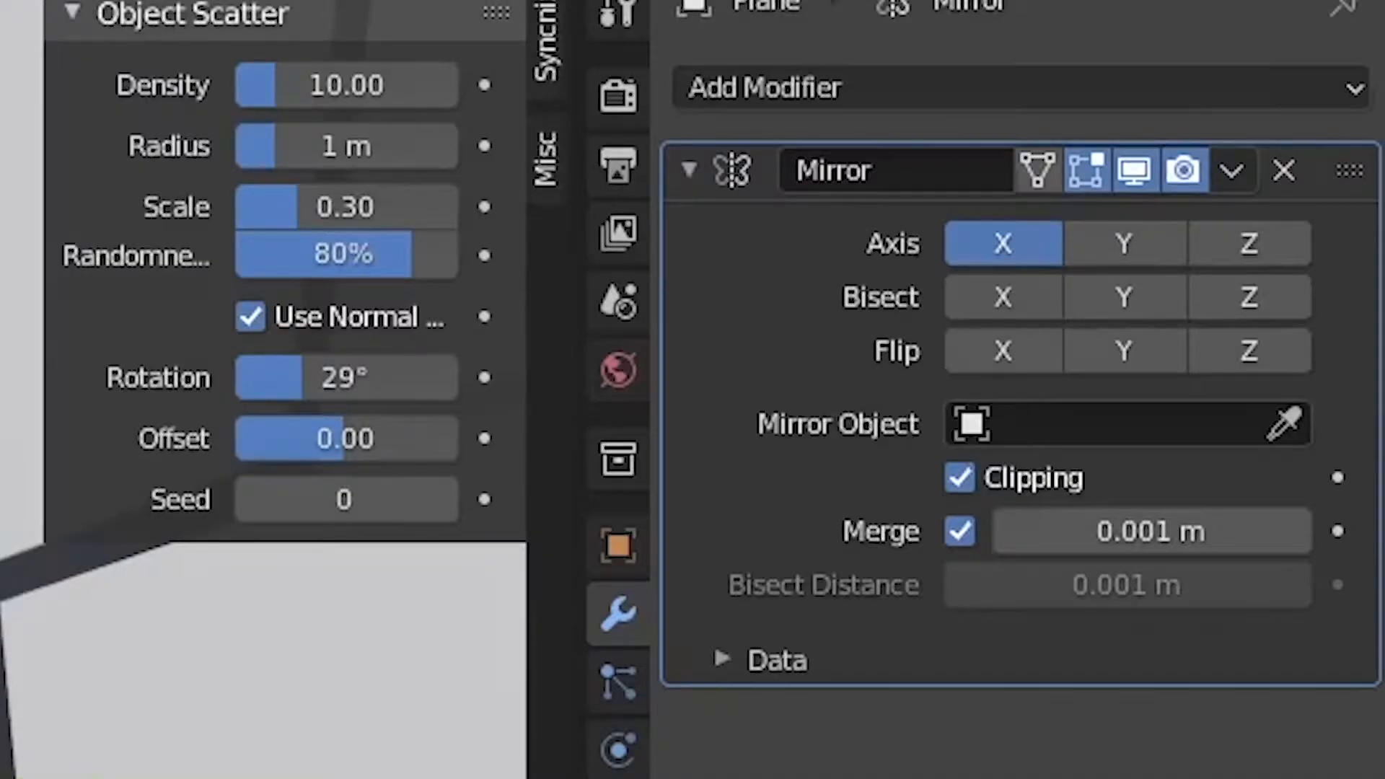
Step: Fill new faces up the cheek beside the mouth to extend the mirrored face mesh
click(608, 446)
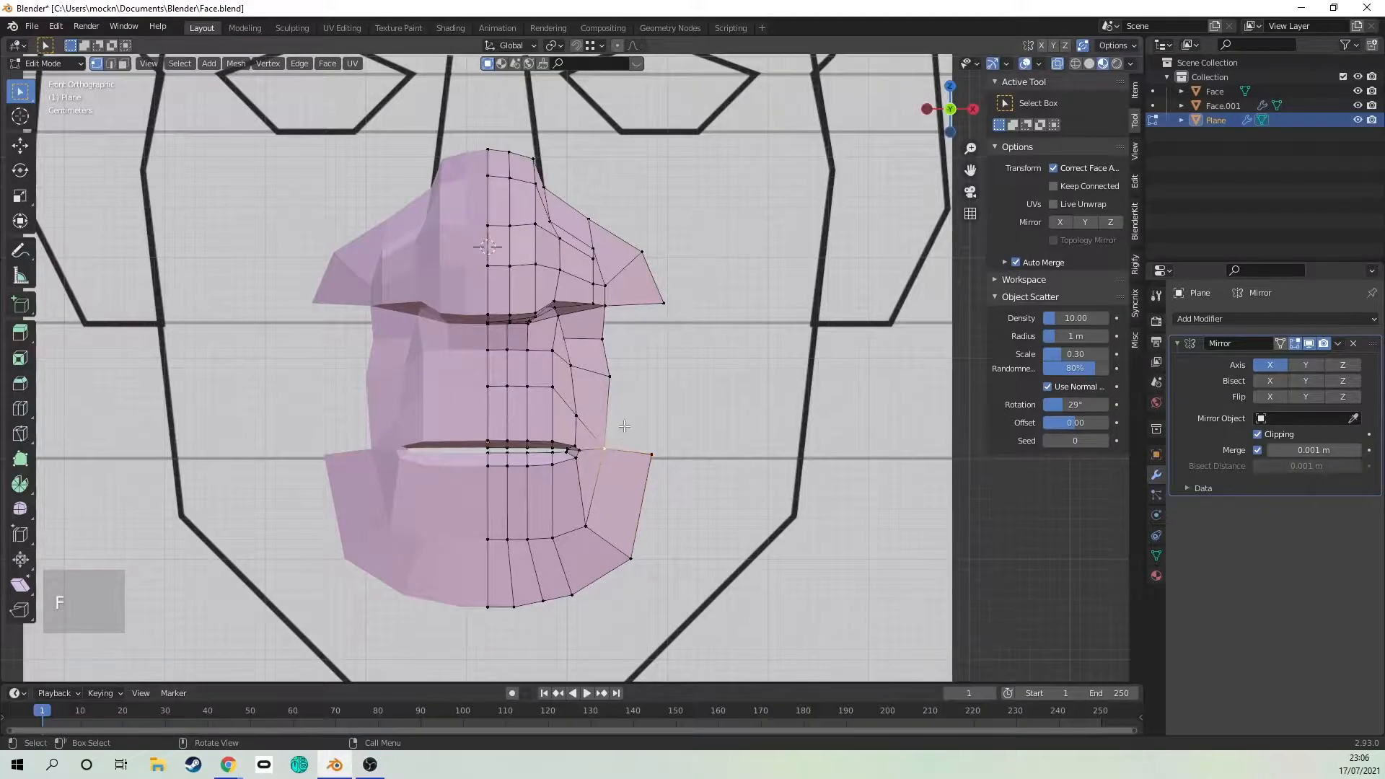
key(f)
click(625, 418)
key(f)
click(639, 356)
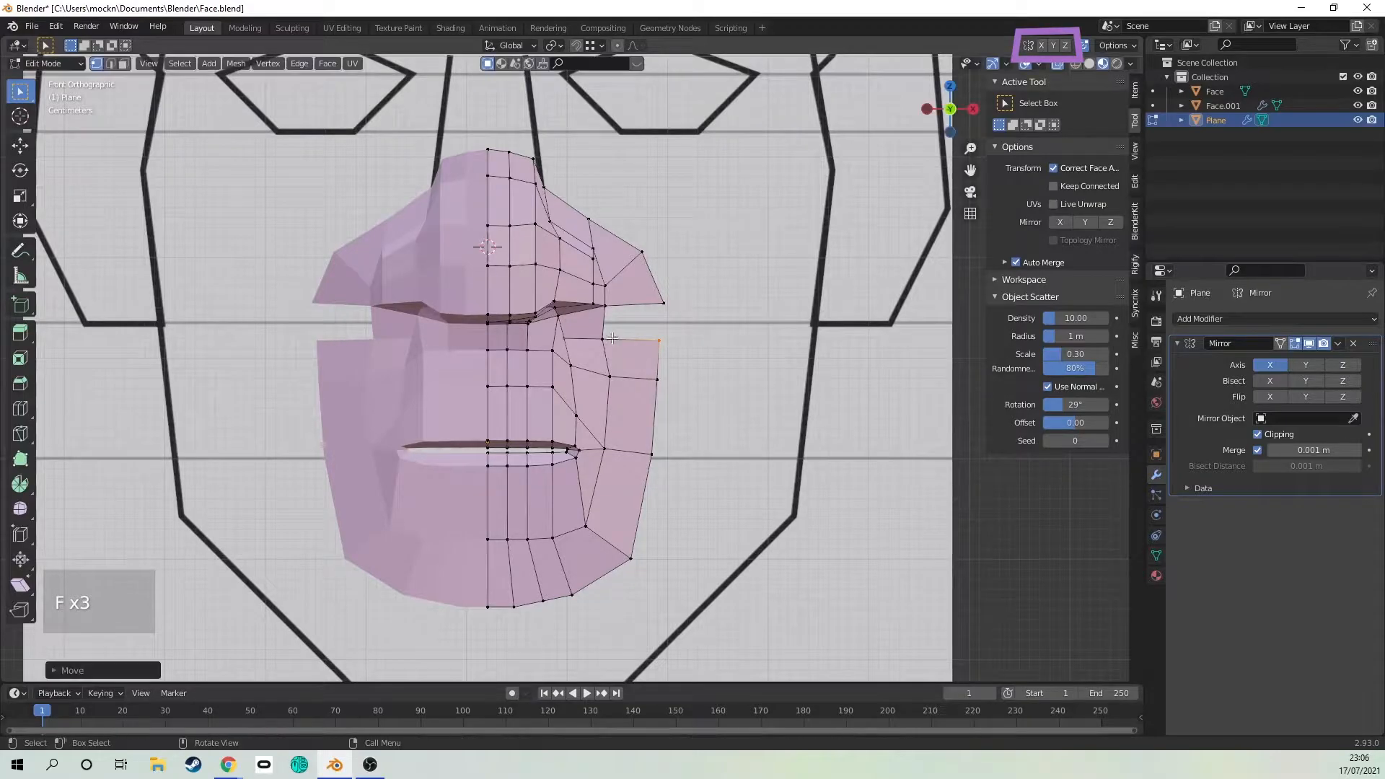
key(f)
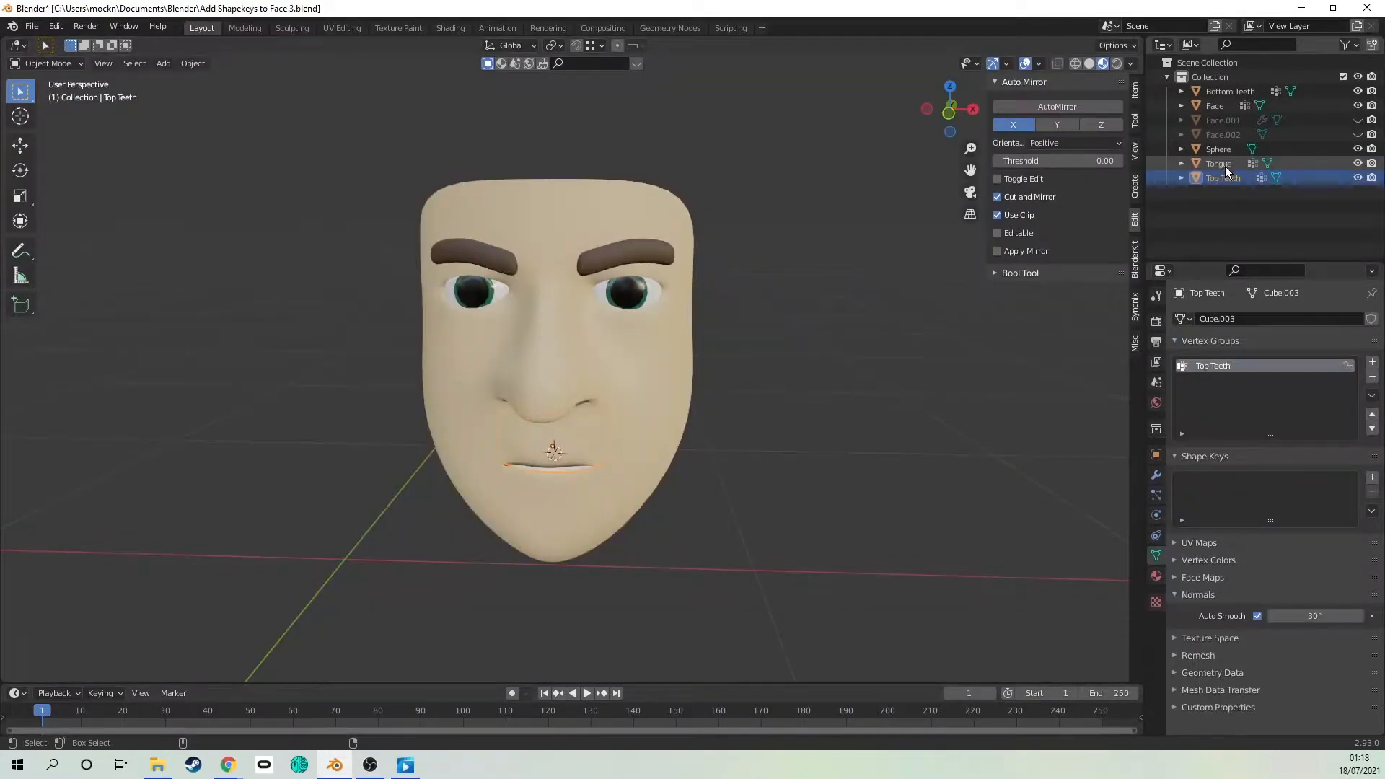
Step: Join the Top Teeth, Tongue and Bottom Teeth objects into the Face object
ctrl+click(1225, 166)
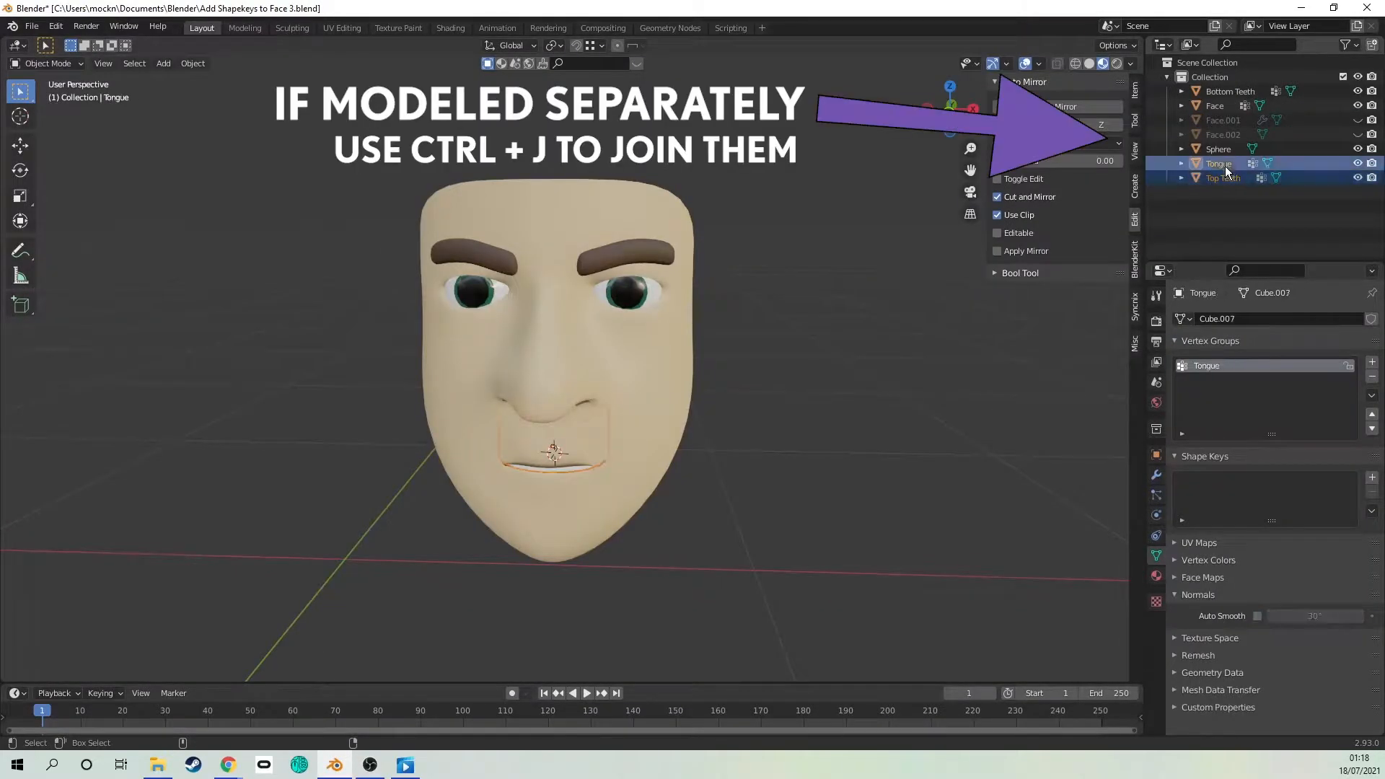
ctrl+click(1218, 104)
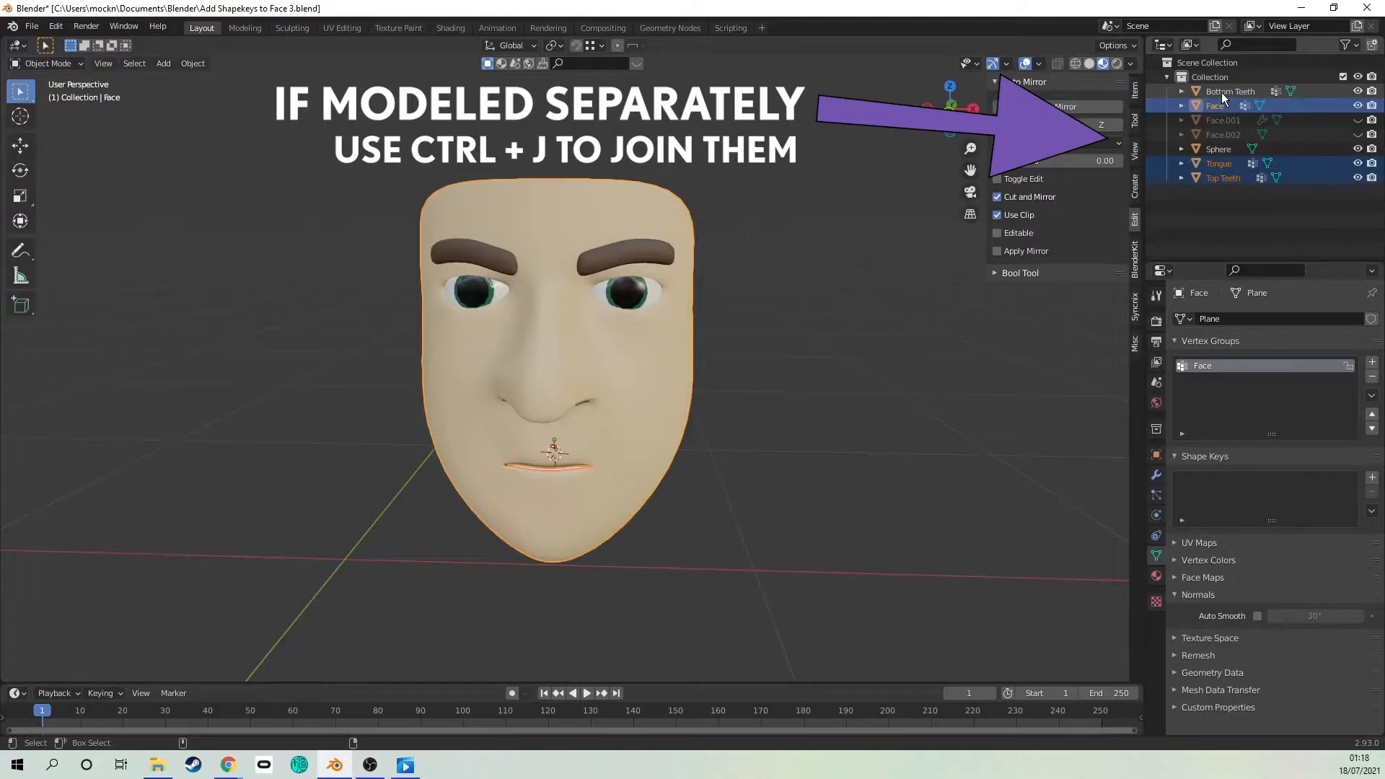
shift+click(1222, 92)
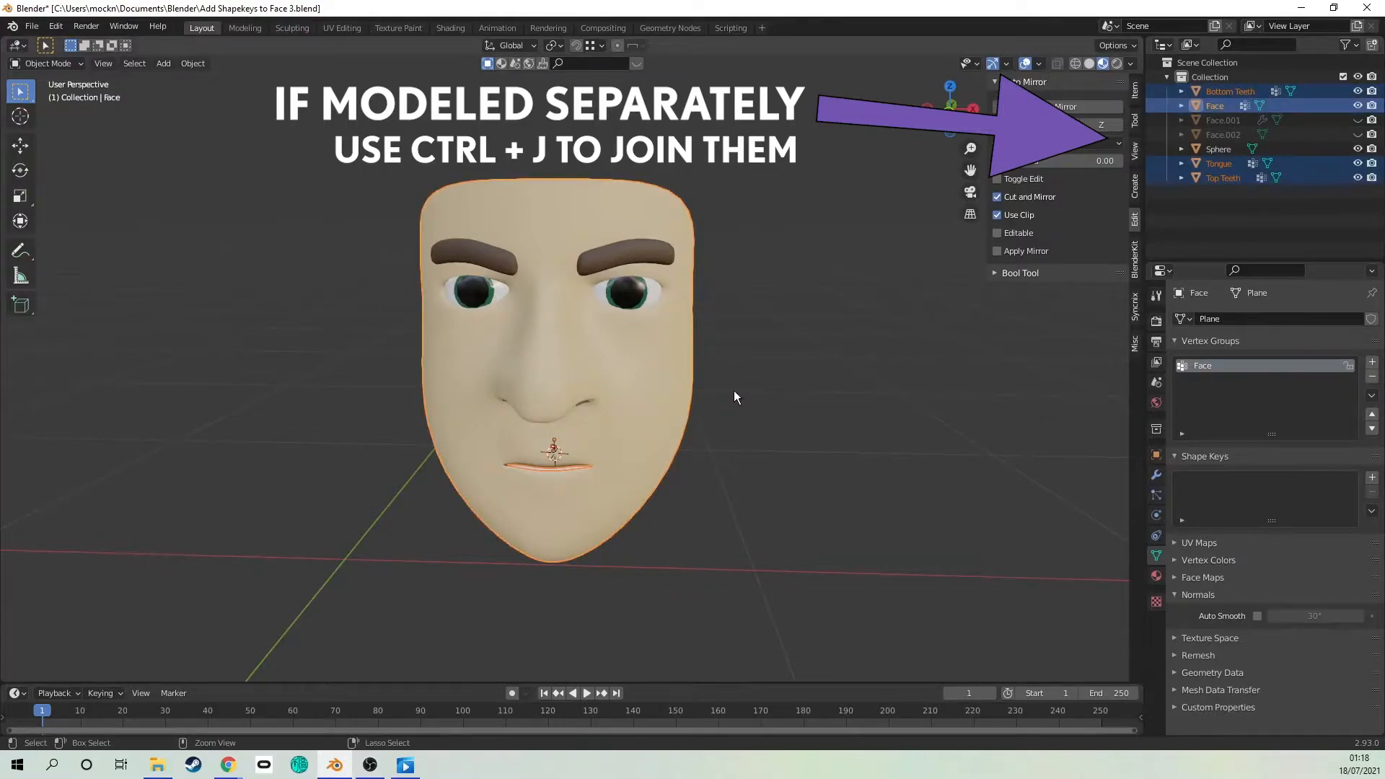
key(ctrl+j)
middle_drag(734, 391, 764, 419)
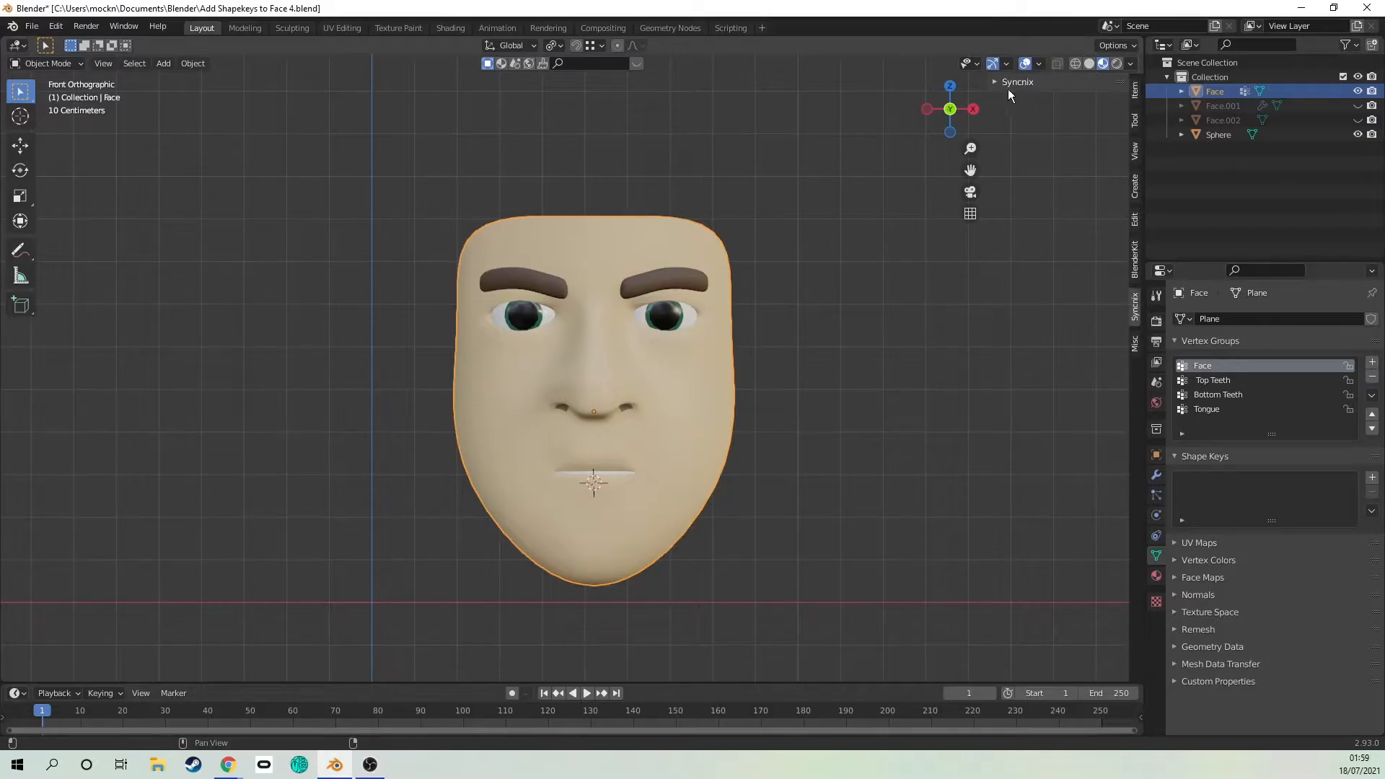
Step: Expand the Syncnix options, add a Basis shape key to the face mesh, and add a second one named Ah_1
click(1007, 84)
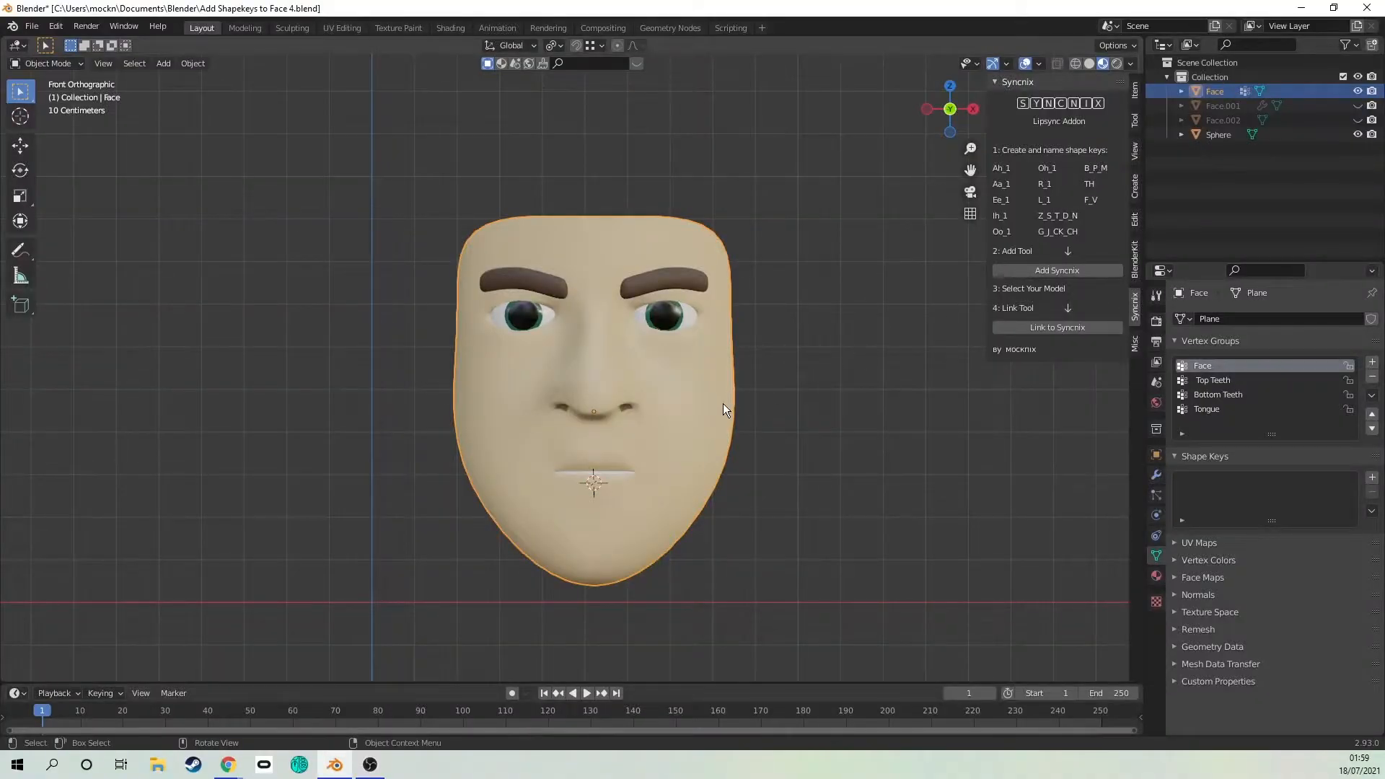
click(1347, 259)
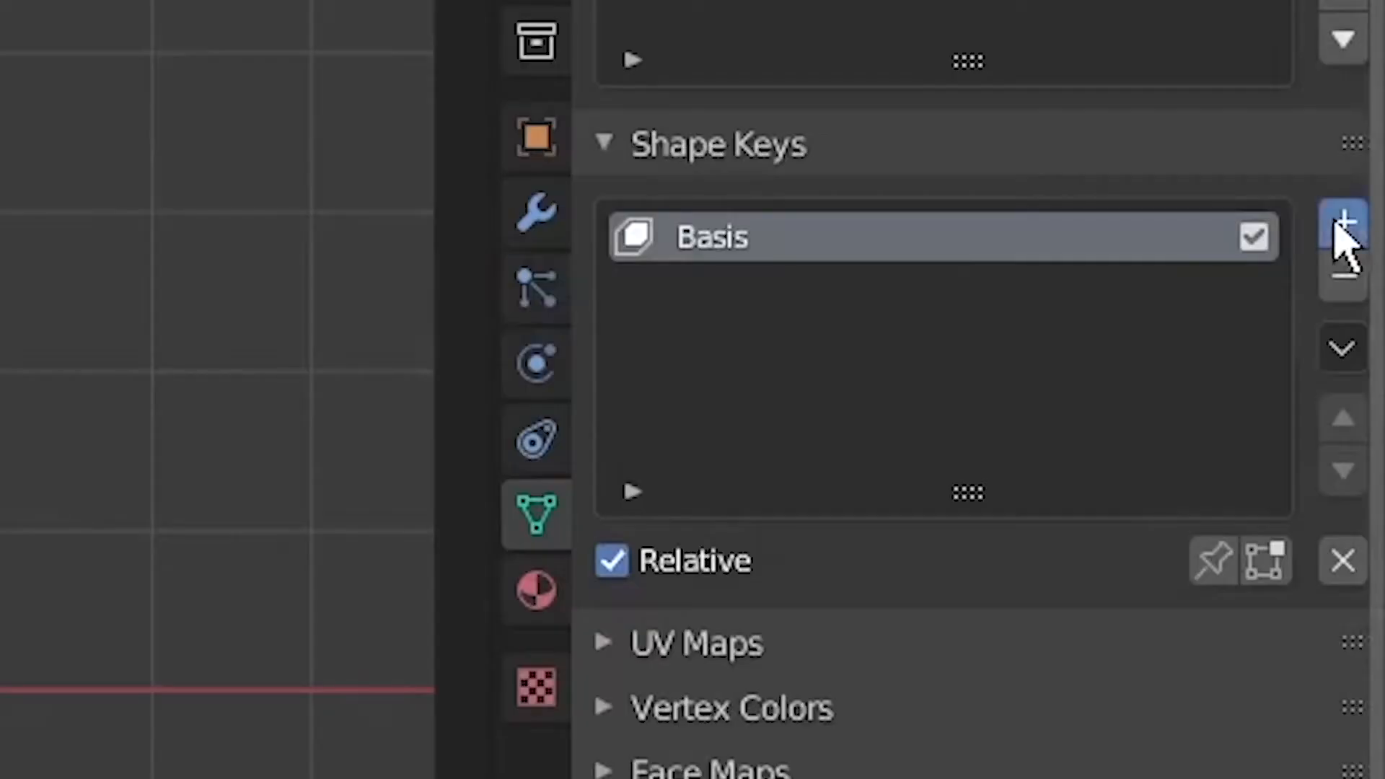
click(1336, 225)
double_click(766, 293)
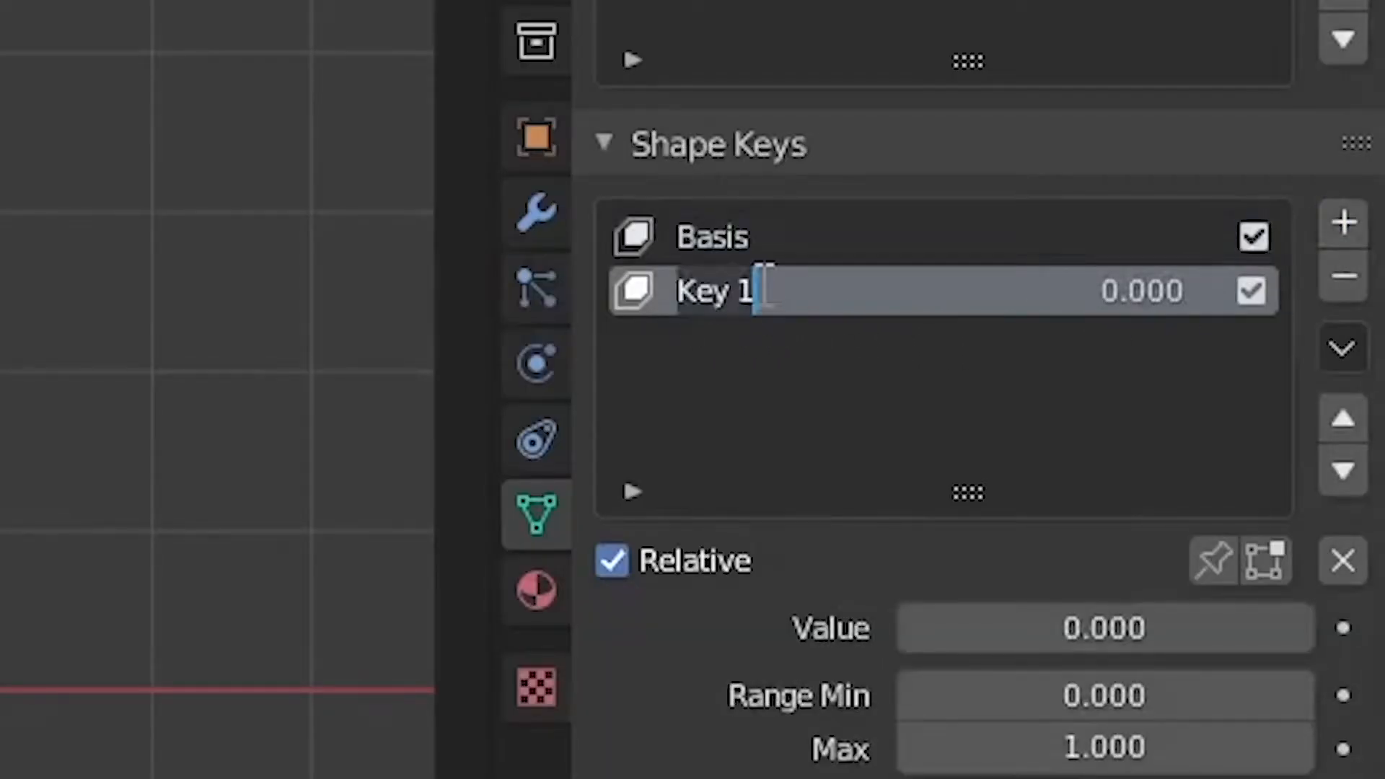
text(Ah_1)
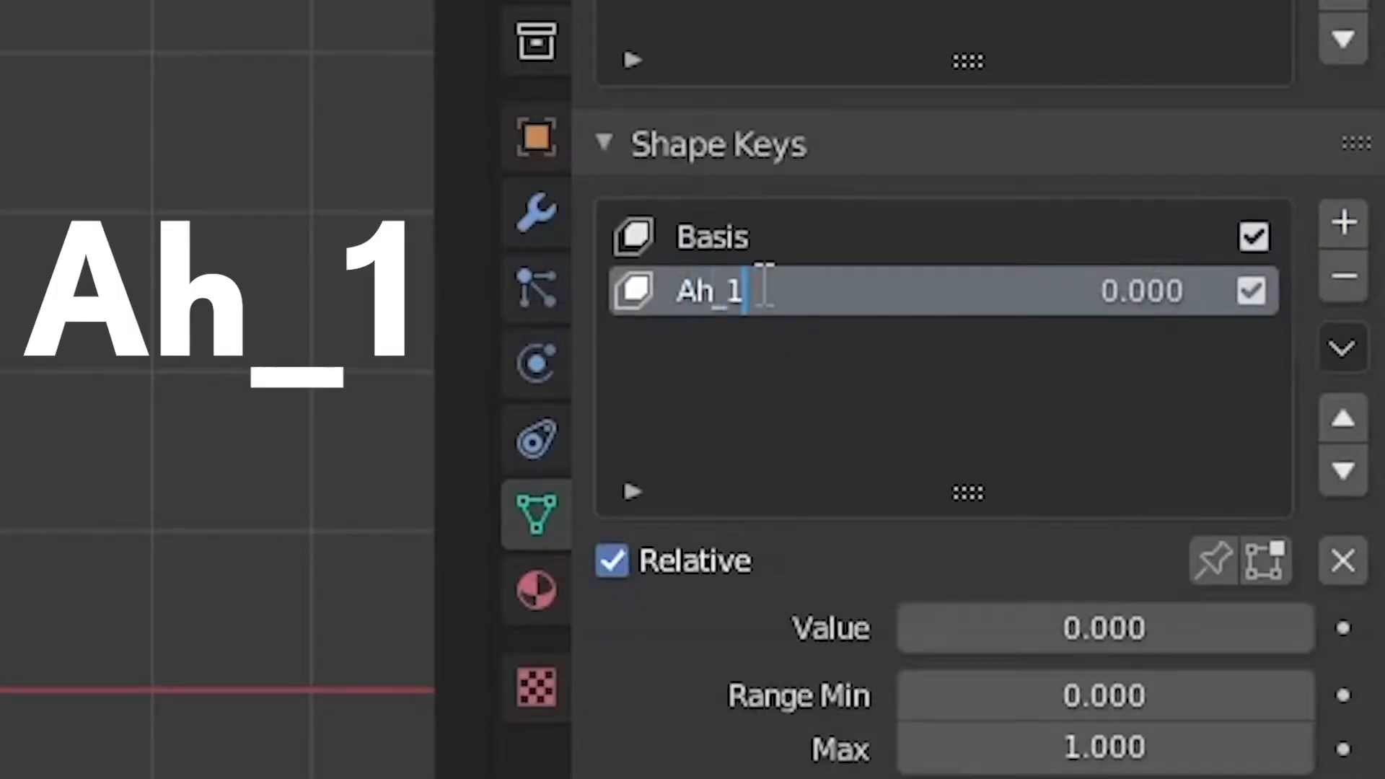
key(Return)
Step: Turn on proportional editing in Edit Mode and try moving the selected forehead face with a wider influence radius
key(Tab)
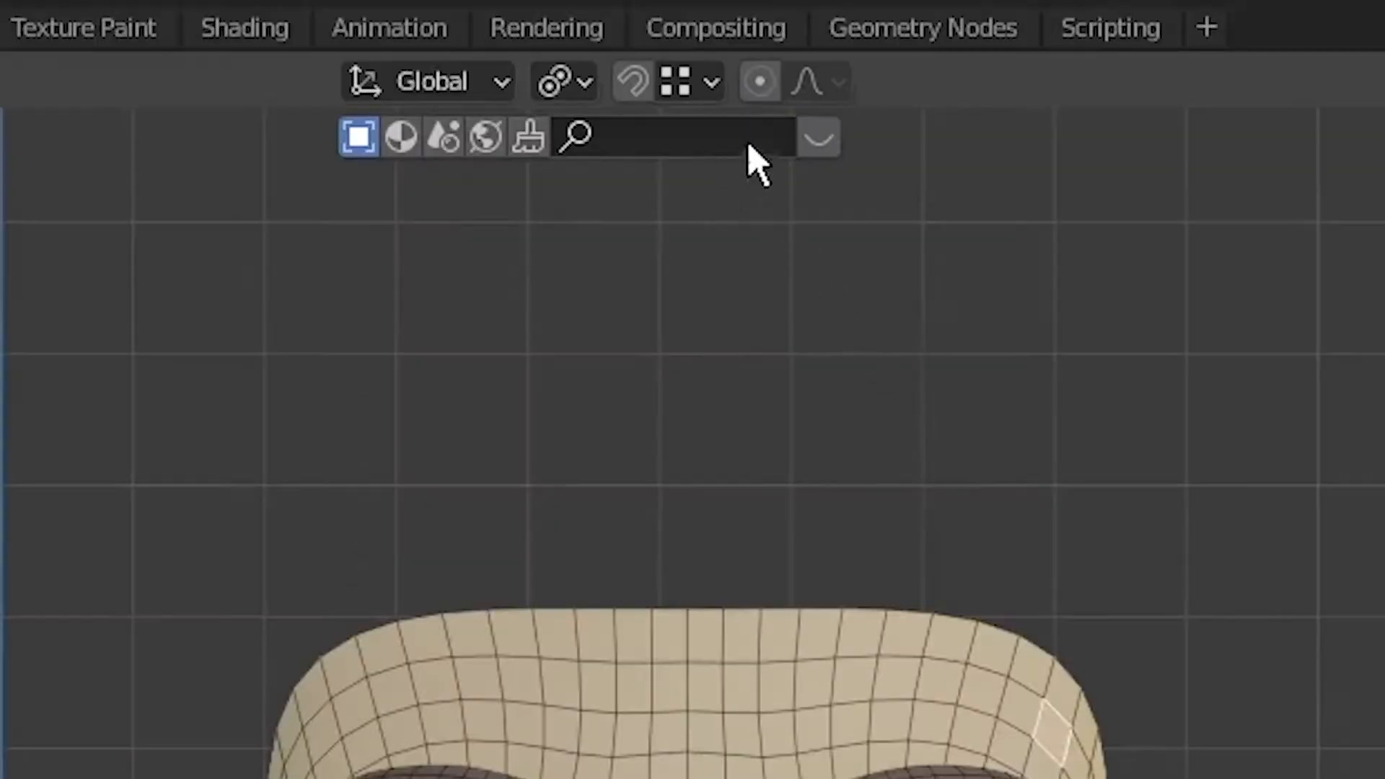
click(776, 83)
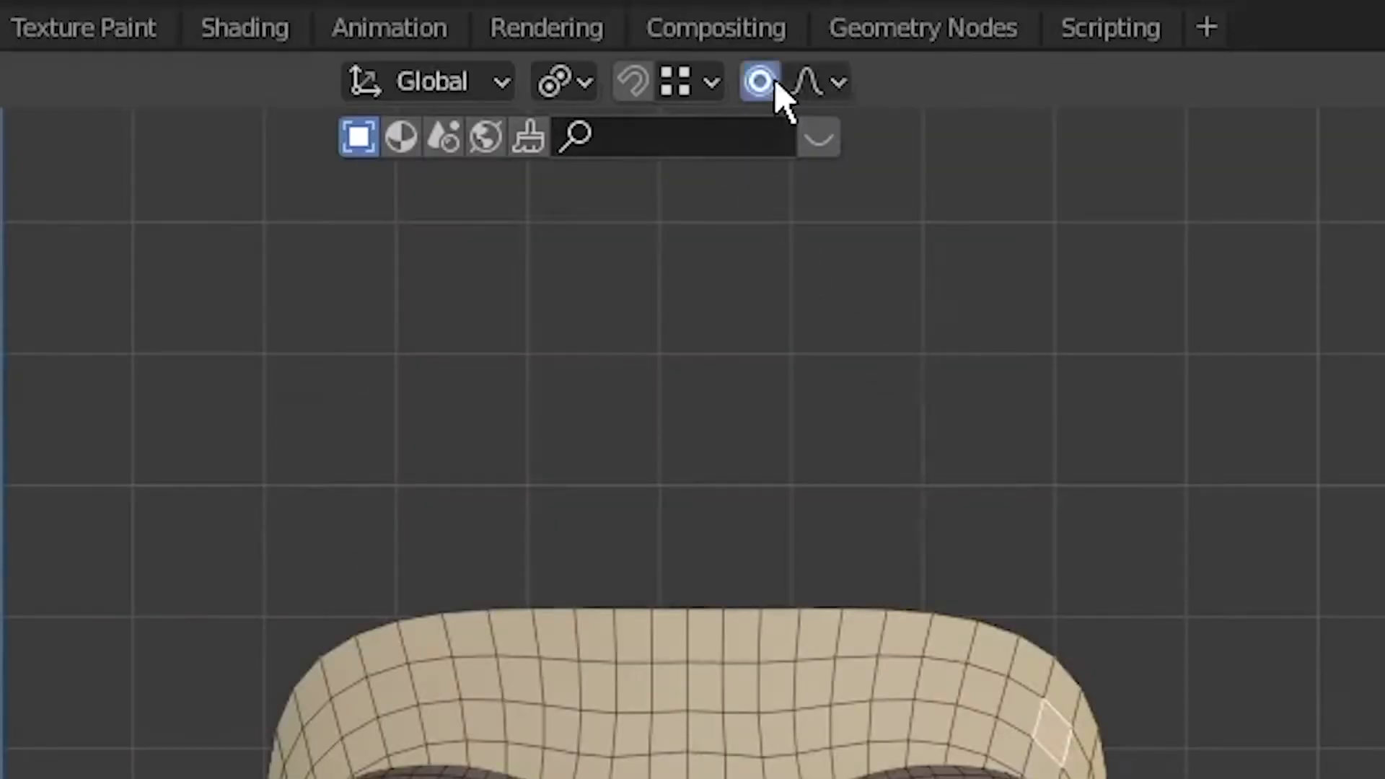
key(g)
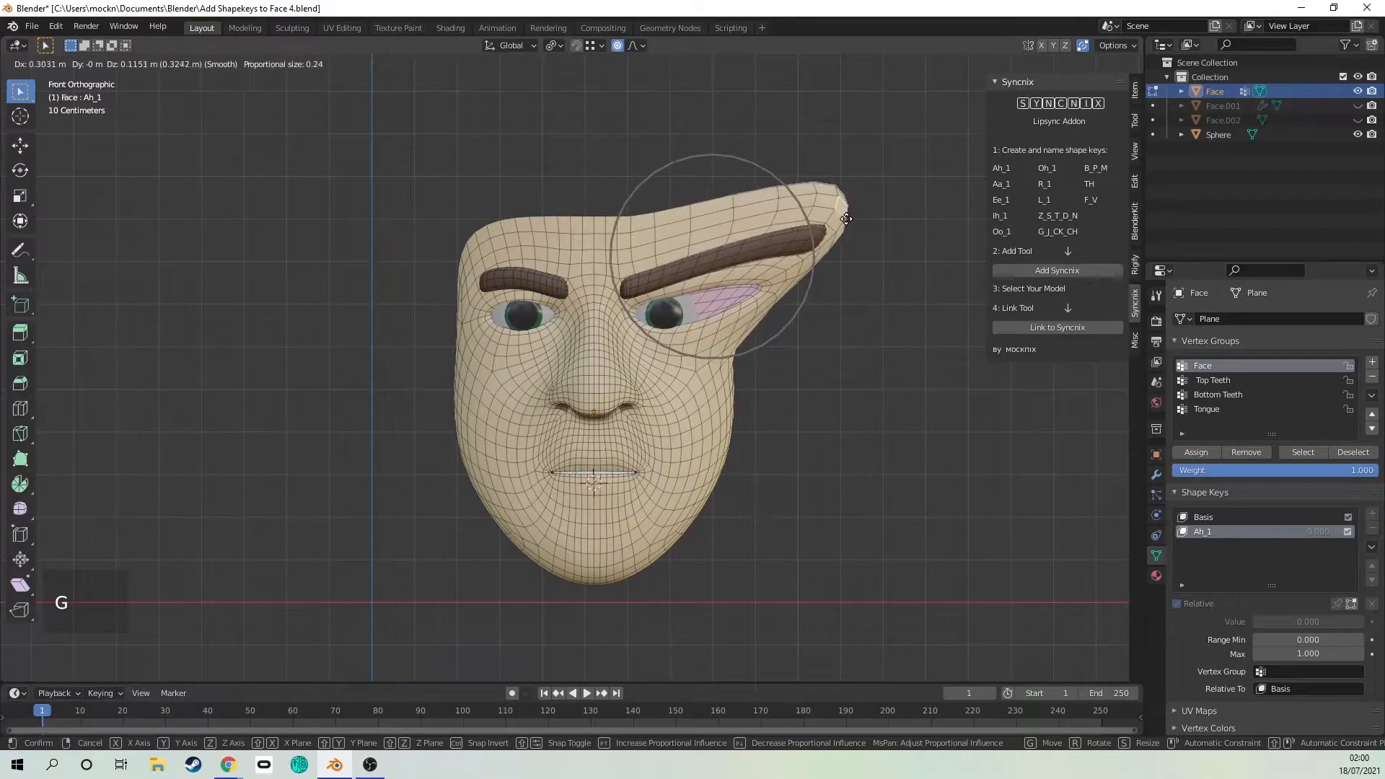
scroll(846, 219, down, 4)
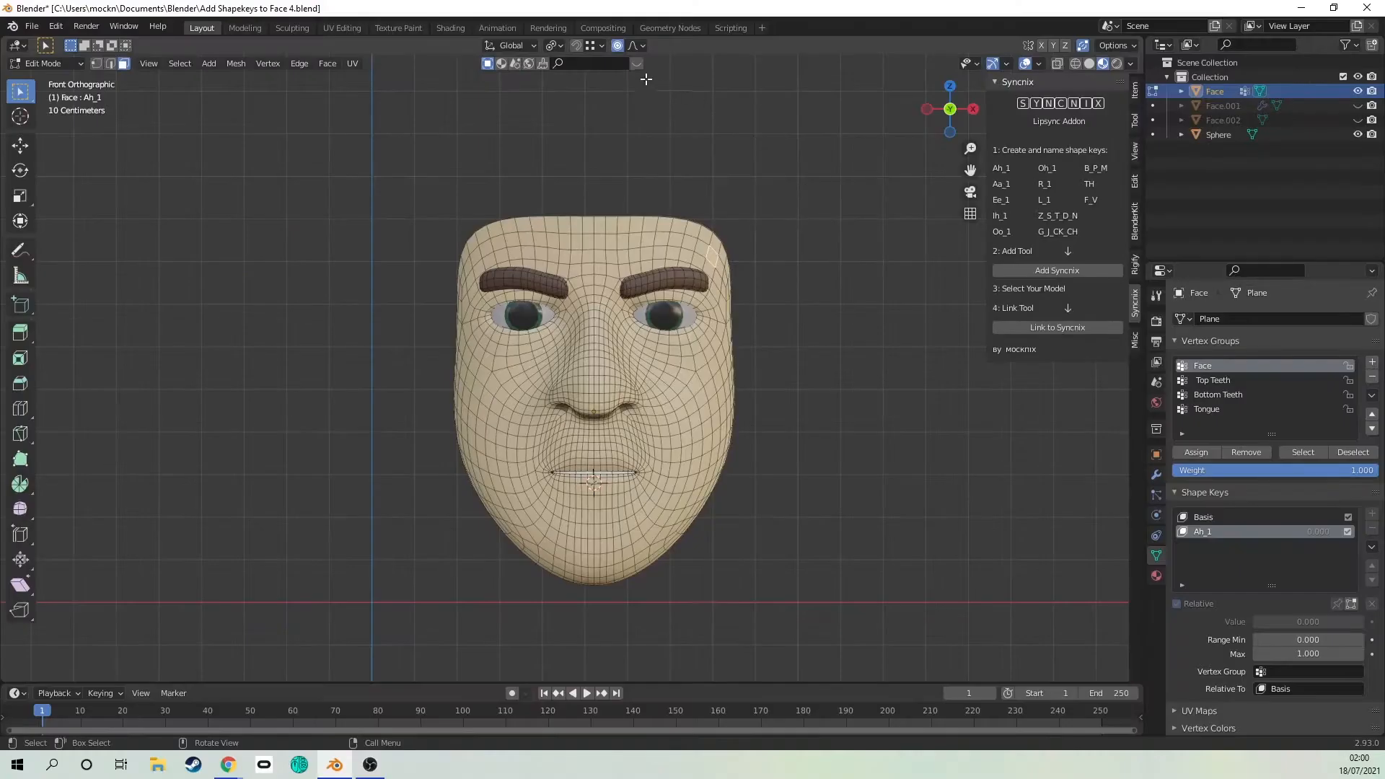
Step: Limit proportional editing to connected geometry only and try a test move of the selected face
click(638, 46)
click(606, 73)
key(g)
right_click(738, 243)
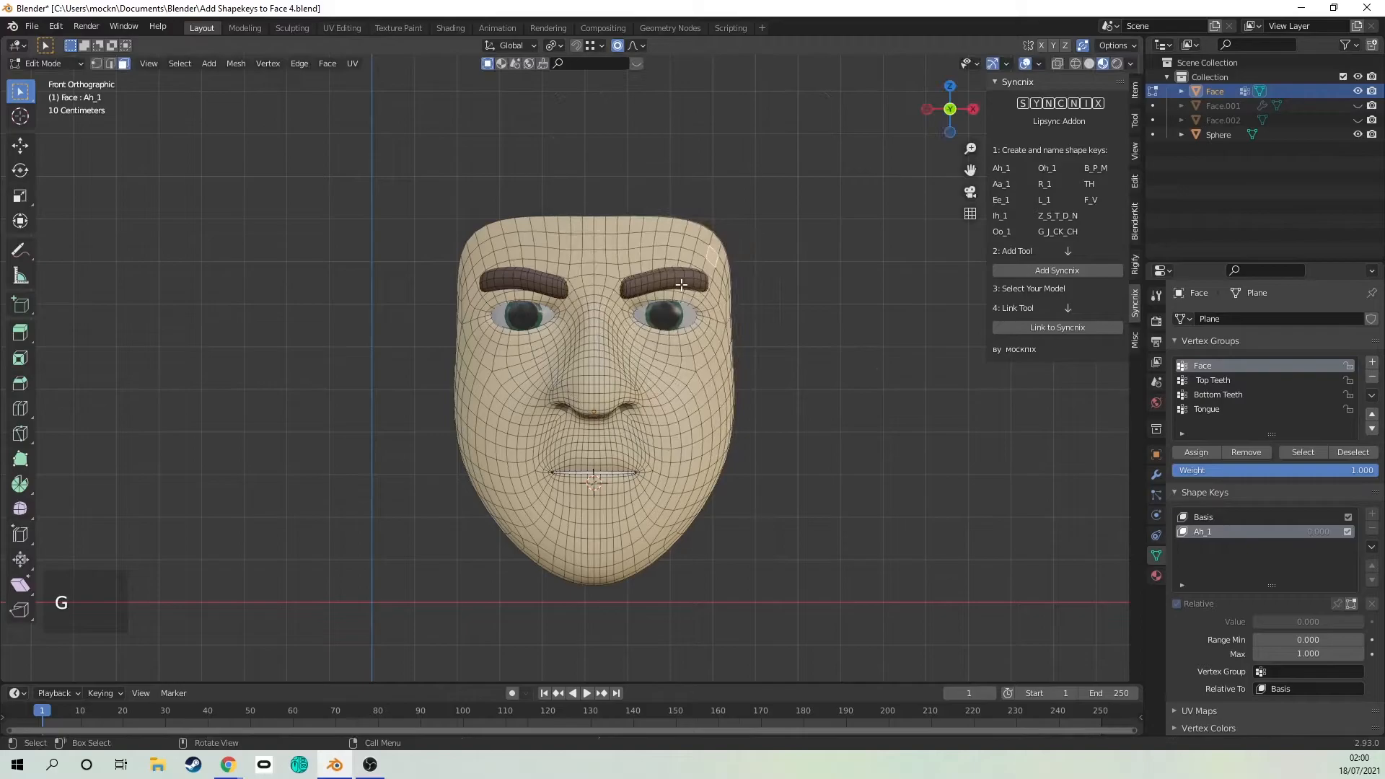
key(g)
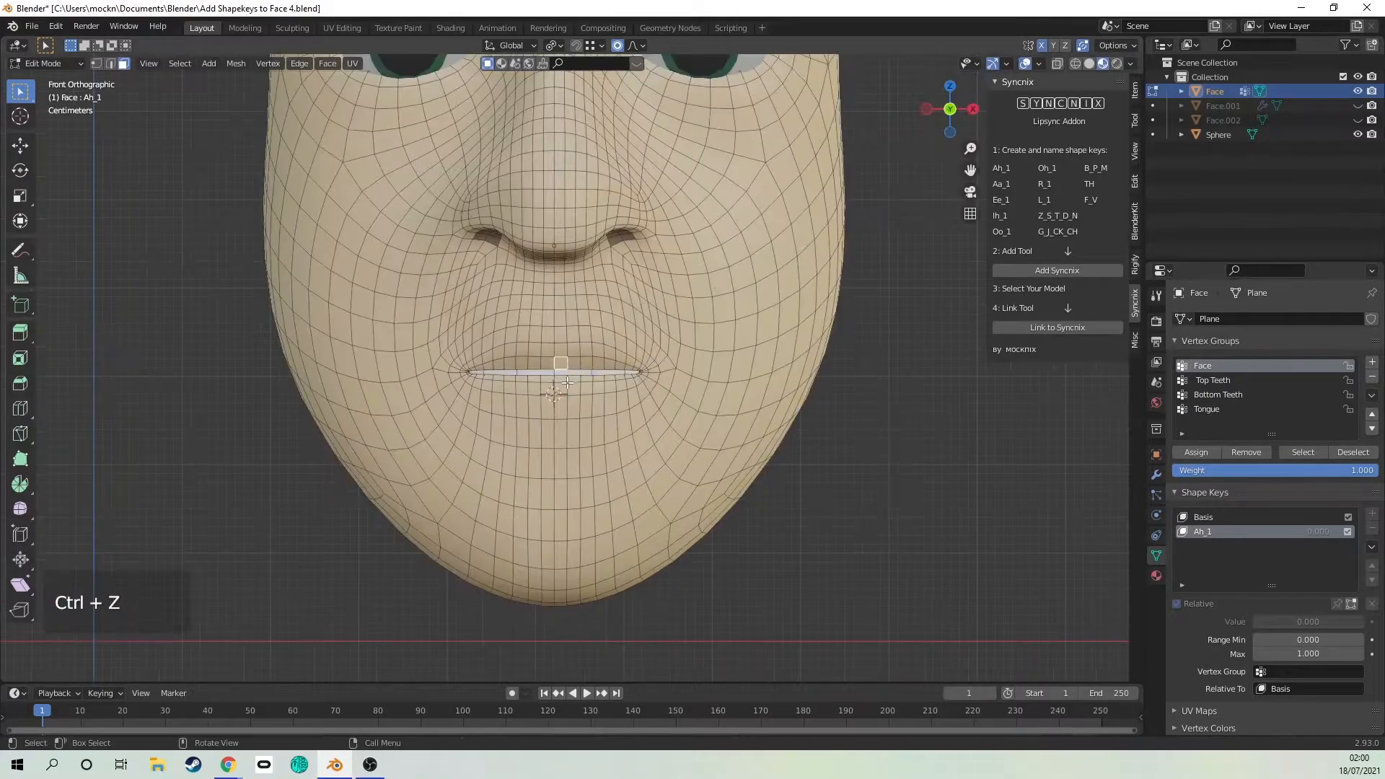
Step: Try opening the mouth by pulling the lower lip down with proportional editing, and select a face on the chin
click(561, 387)
key(g)
scroll(562, 446, down, 3)
scroll(563, 447, down, 1)
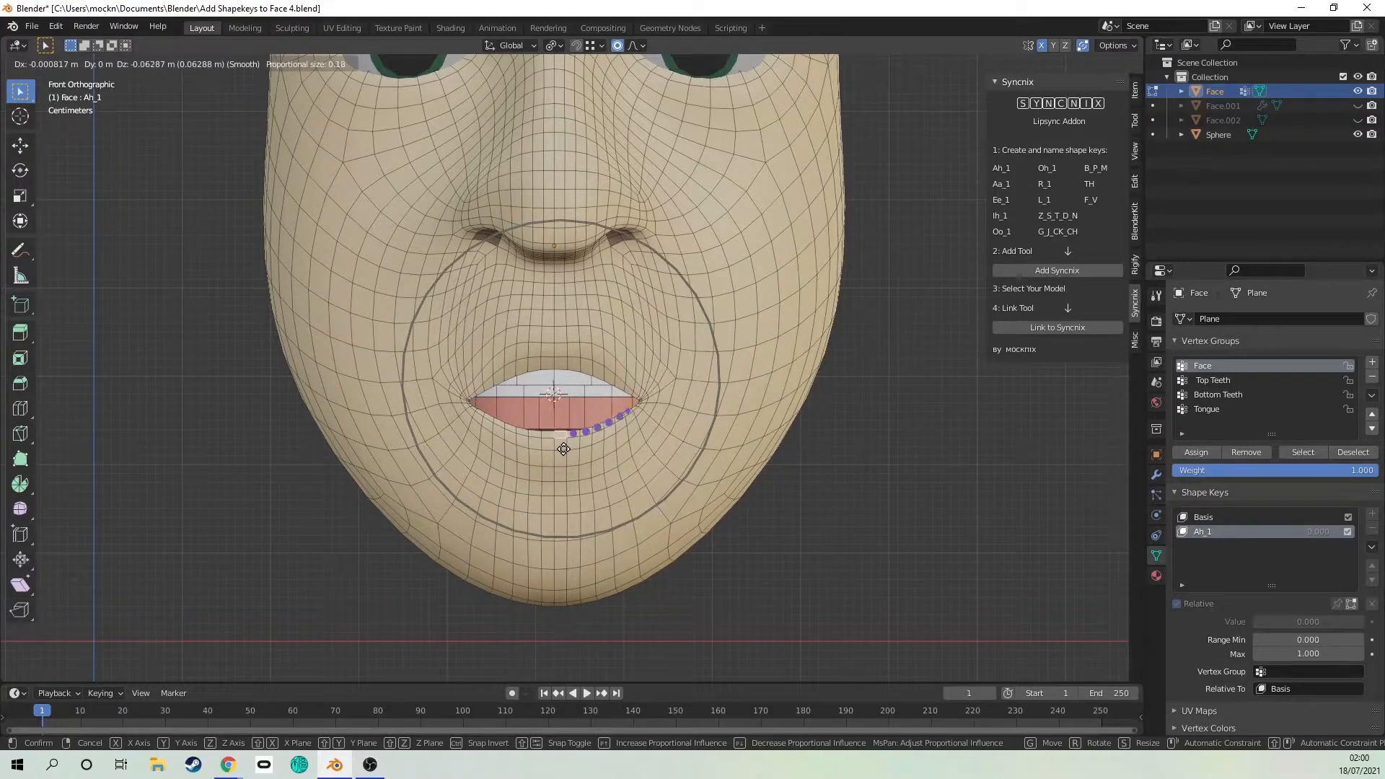
click(564, 449)
click(554, 571)
click(560, 561)
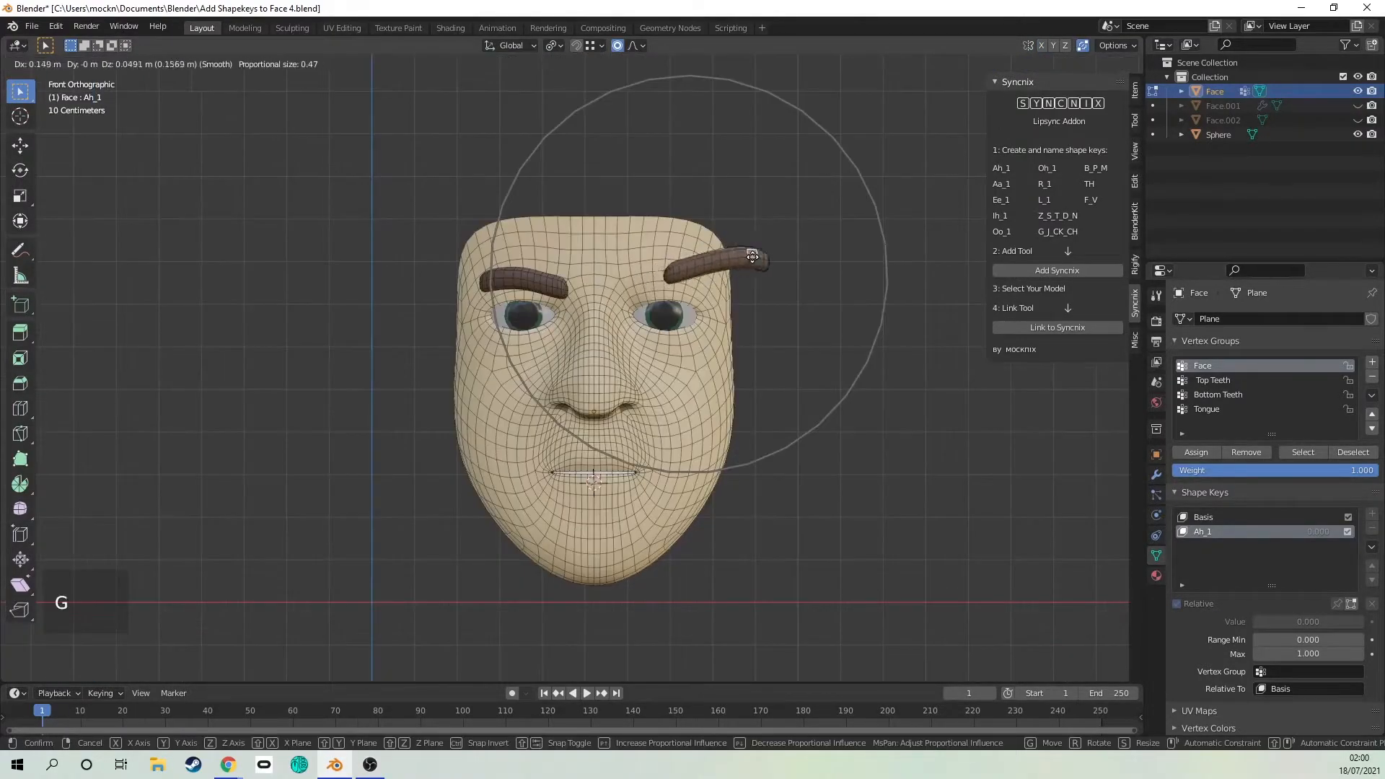
Step: Try moving the eyebrow with Connected Only proportional editing and check the falloff options
right_click(739, 258)
click(632, 45)
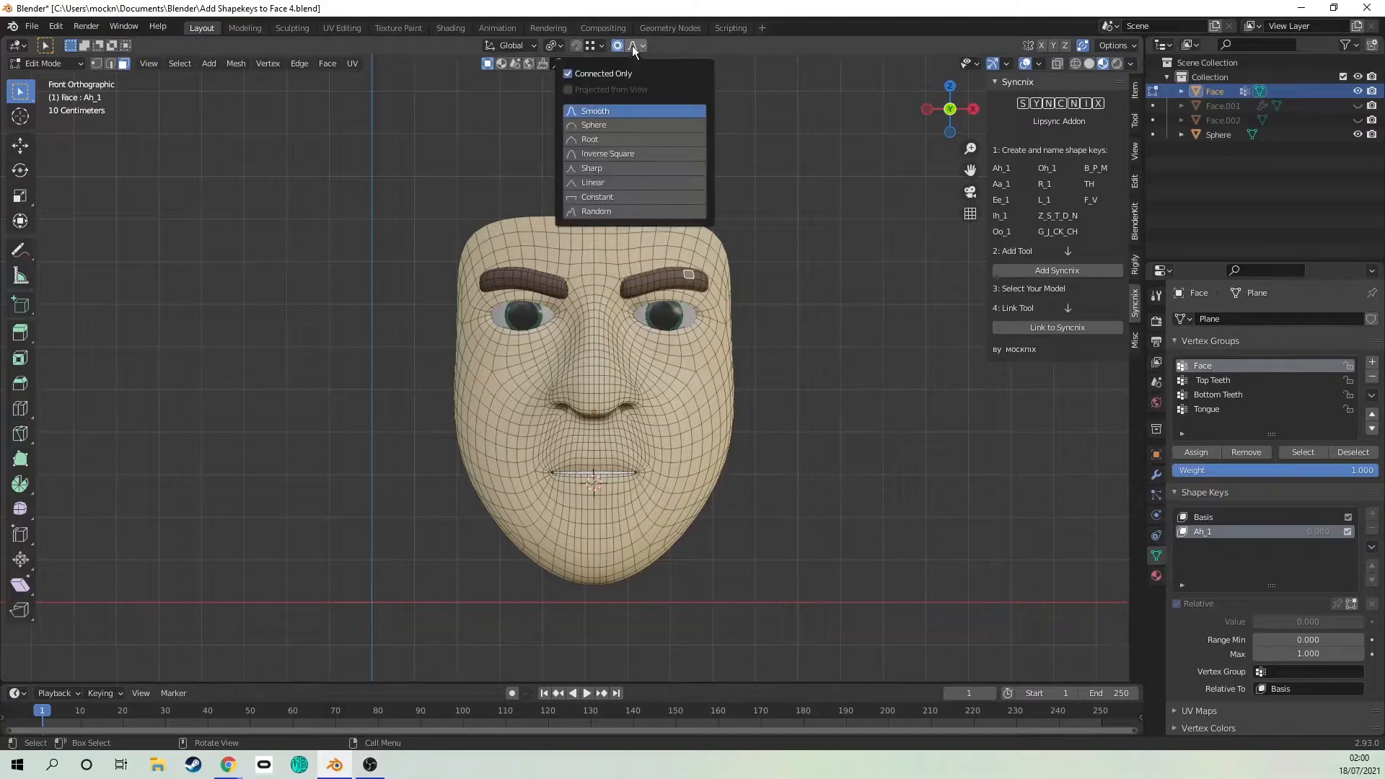
key(g)
right_click(701, 206)
click(644, 45)
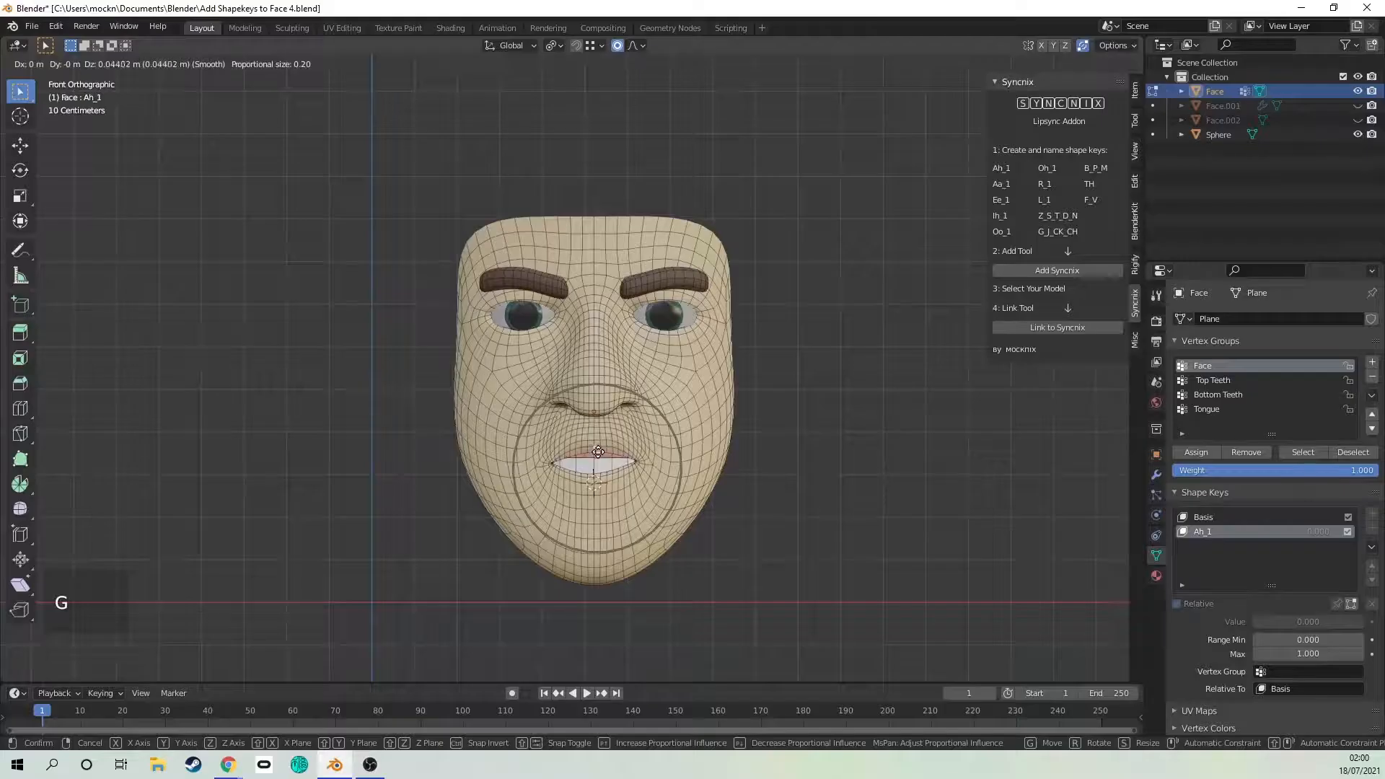
Step: Enable X-axis mirroring and pull the middle of the lower lip down about 0.06 m using Smooth proportional editing
click(915, 120)
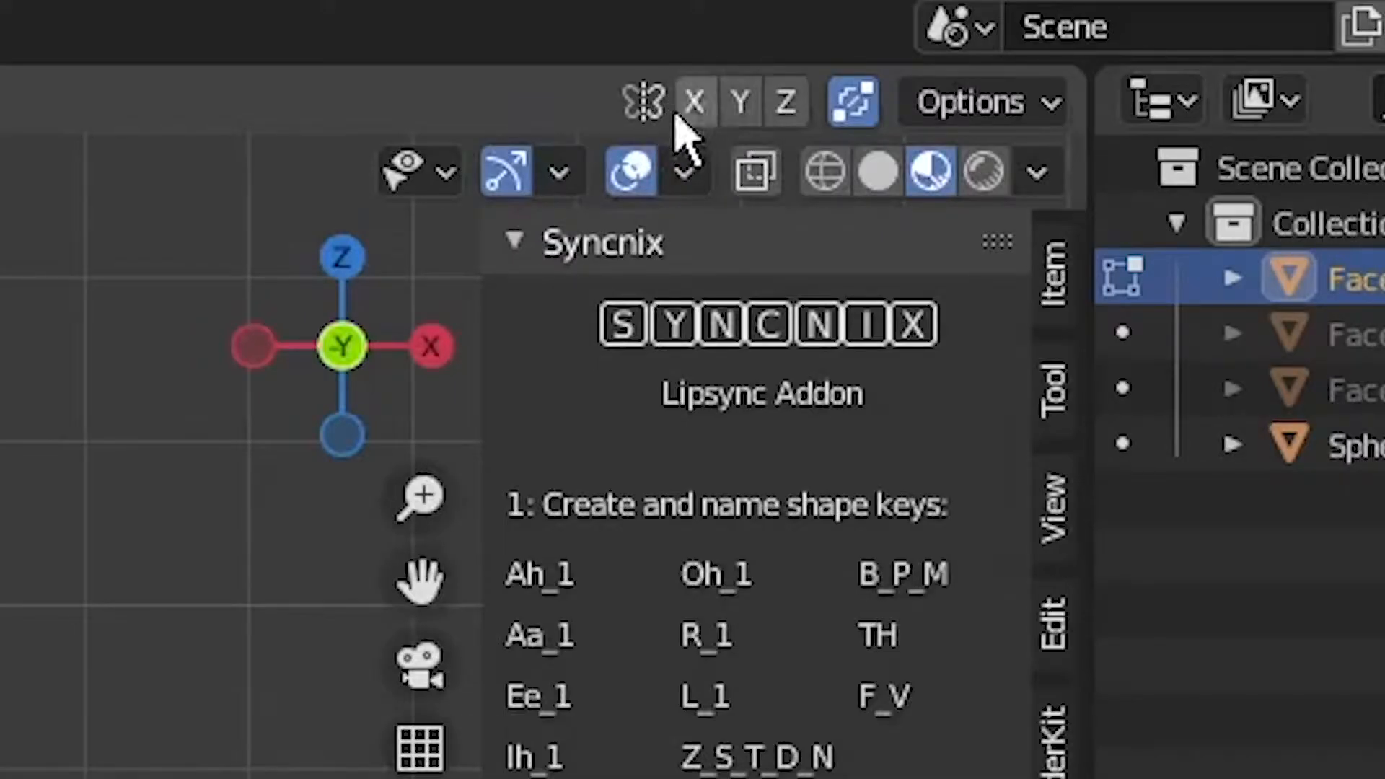
click(694, 102)
key(g)
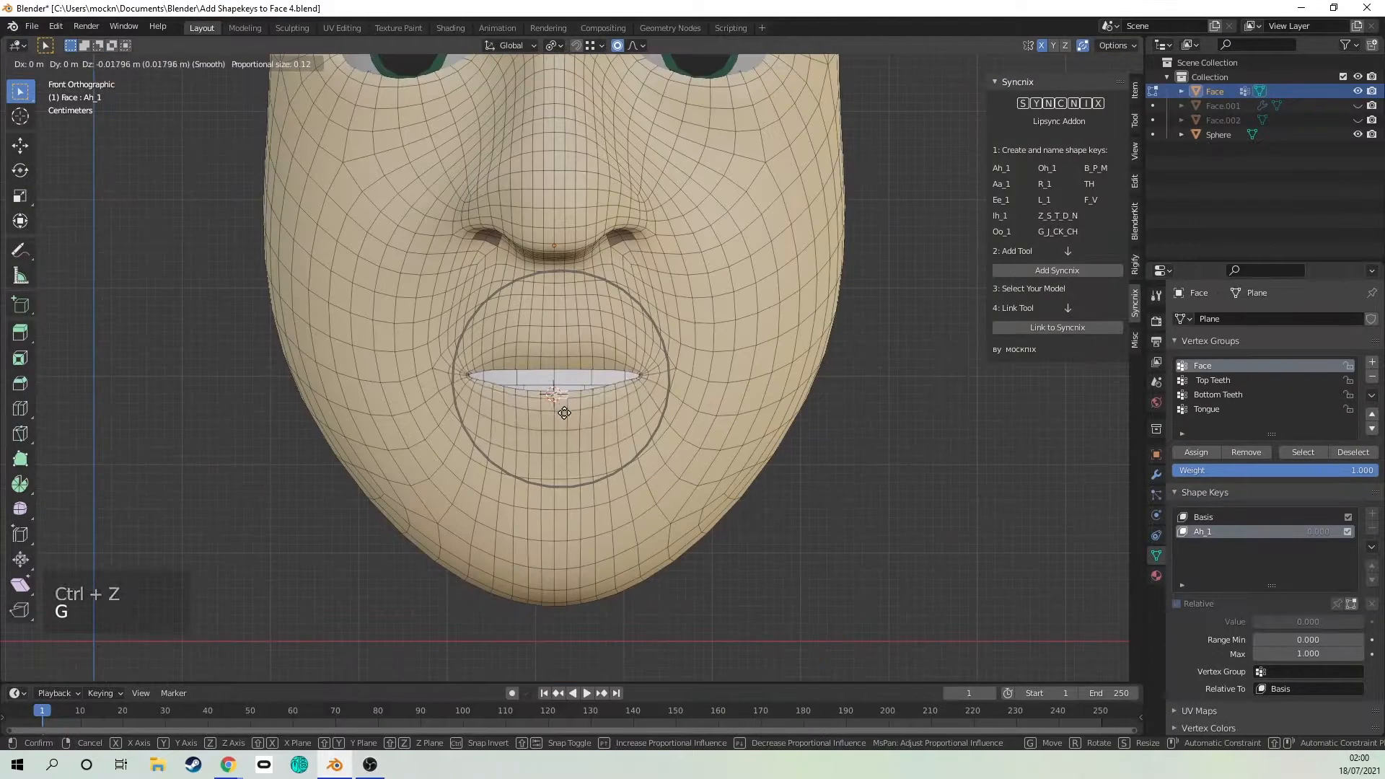
scroll(563, 459, down, 5)
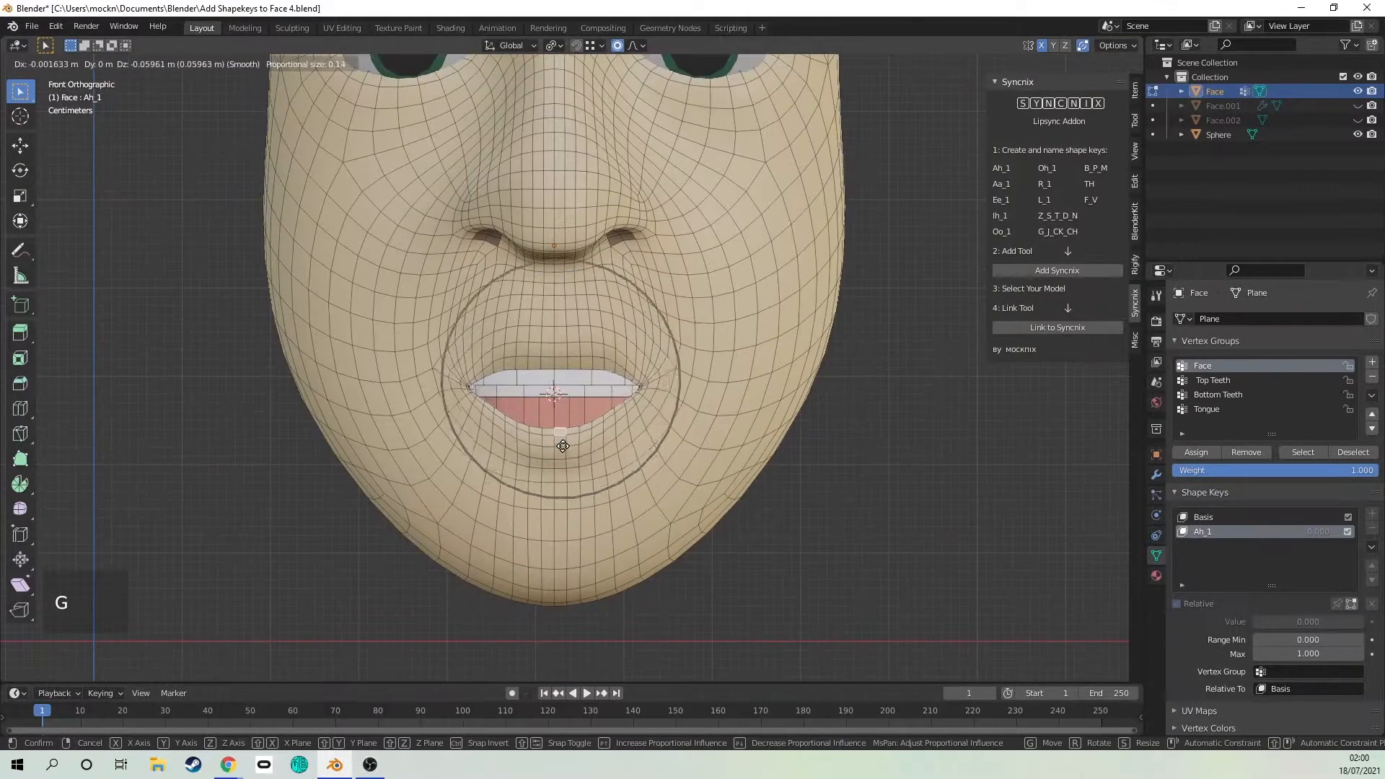
click(563, 451)
Step: Select a face at the middle of the chin and move it slightly down with a wider proportional influence
drag(545, 588, 560, 560)
key(g)
scroll(560, 581, down, 4)
click(561, 582)
Step: Clear the selection, select the Bottom Teeth vertex group and move it down about 0.08 m along Z
click(891, 487)
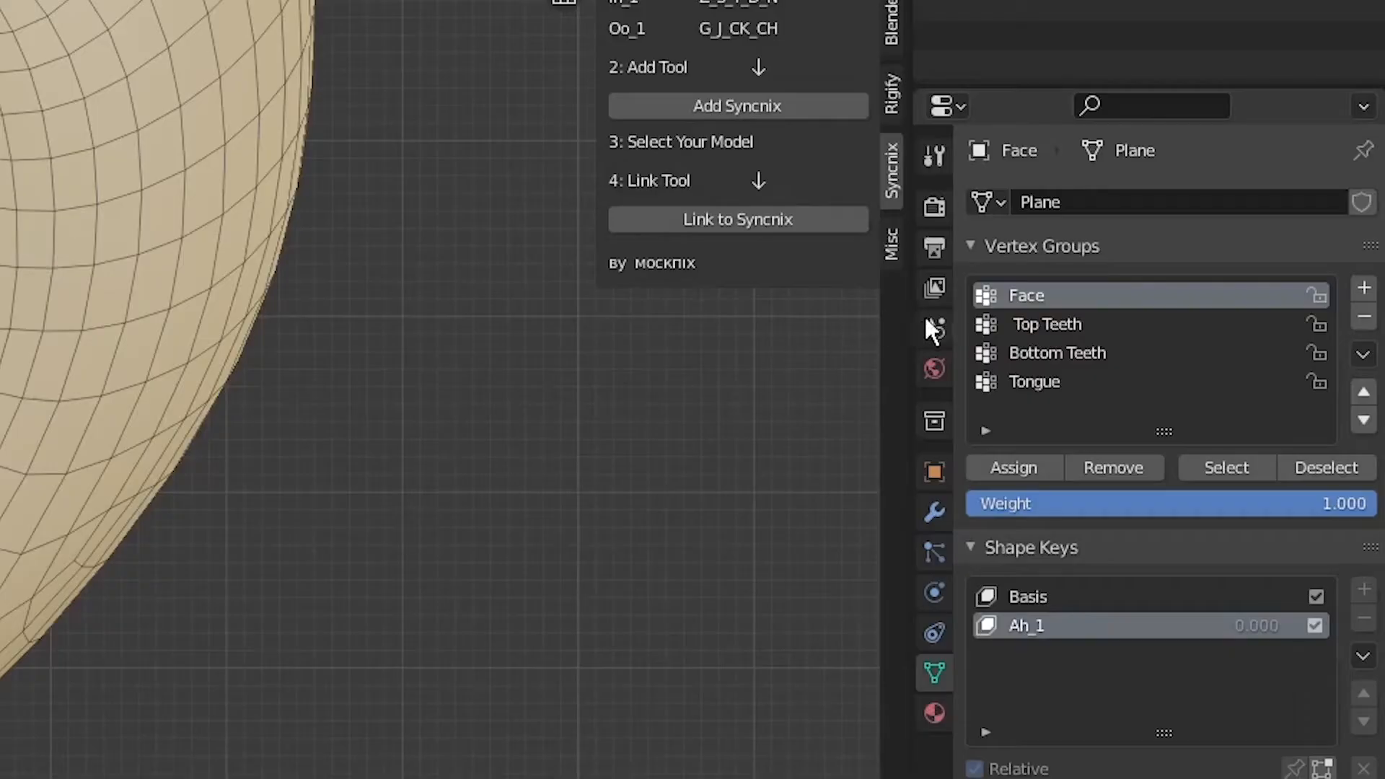
click(1261, 394)
click(1227, 468)
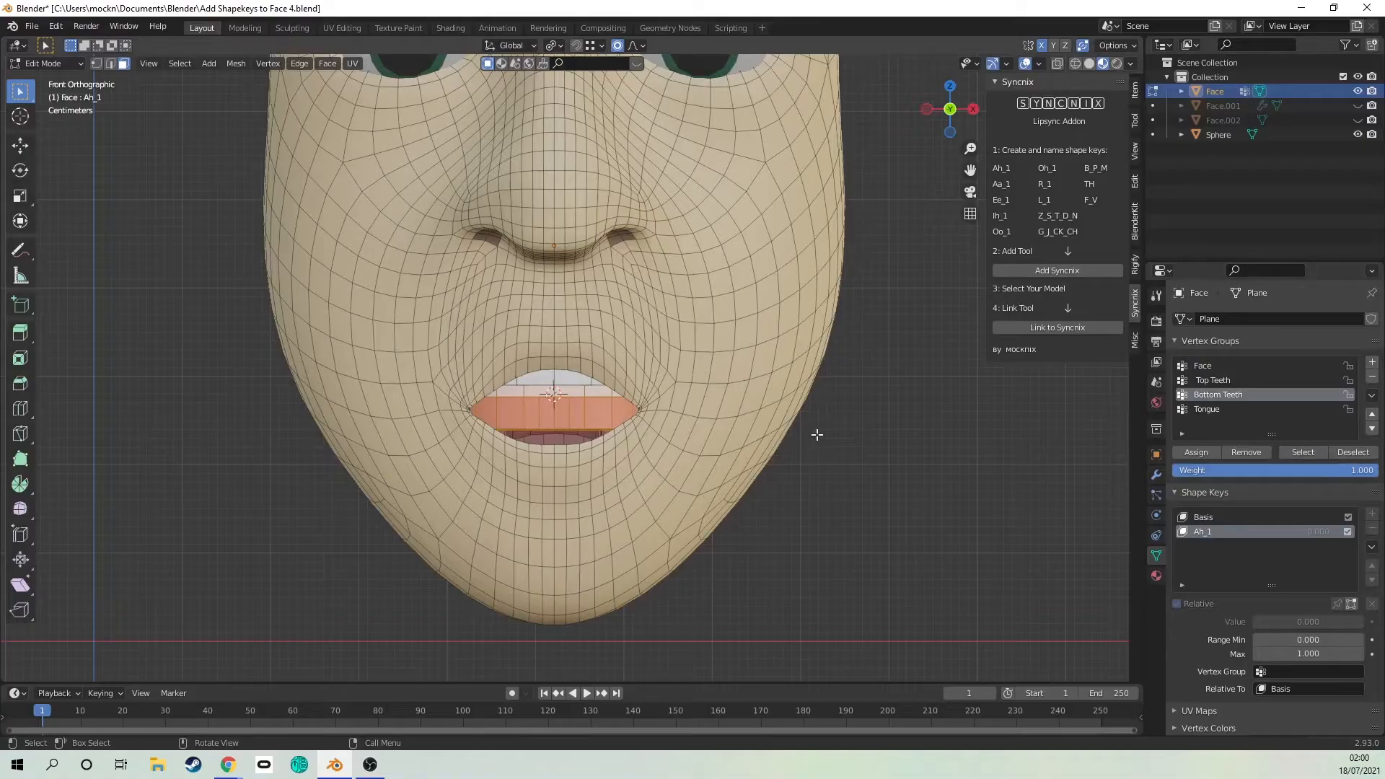
key(g)
key(z)
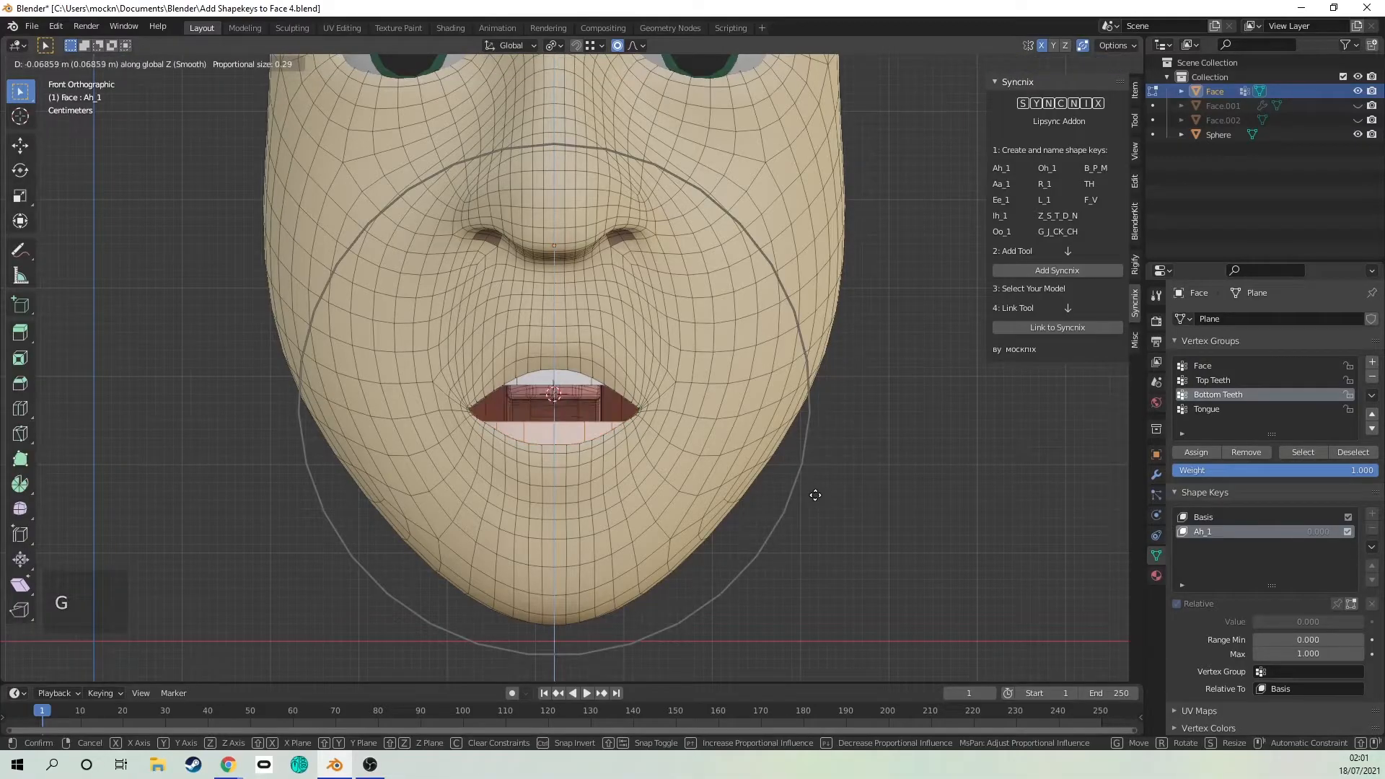
click(814, 495)
Step: Clear the selection, select the Tongue vertex group and move it along Z
click(1230, 409)
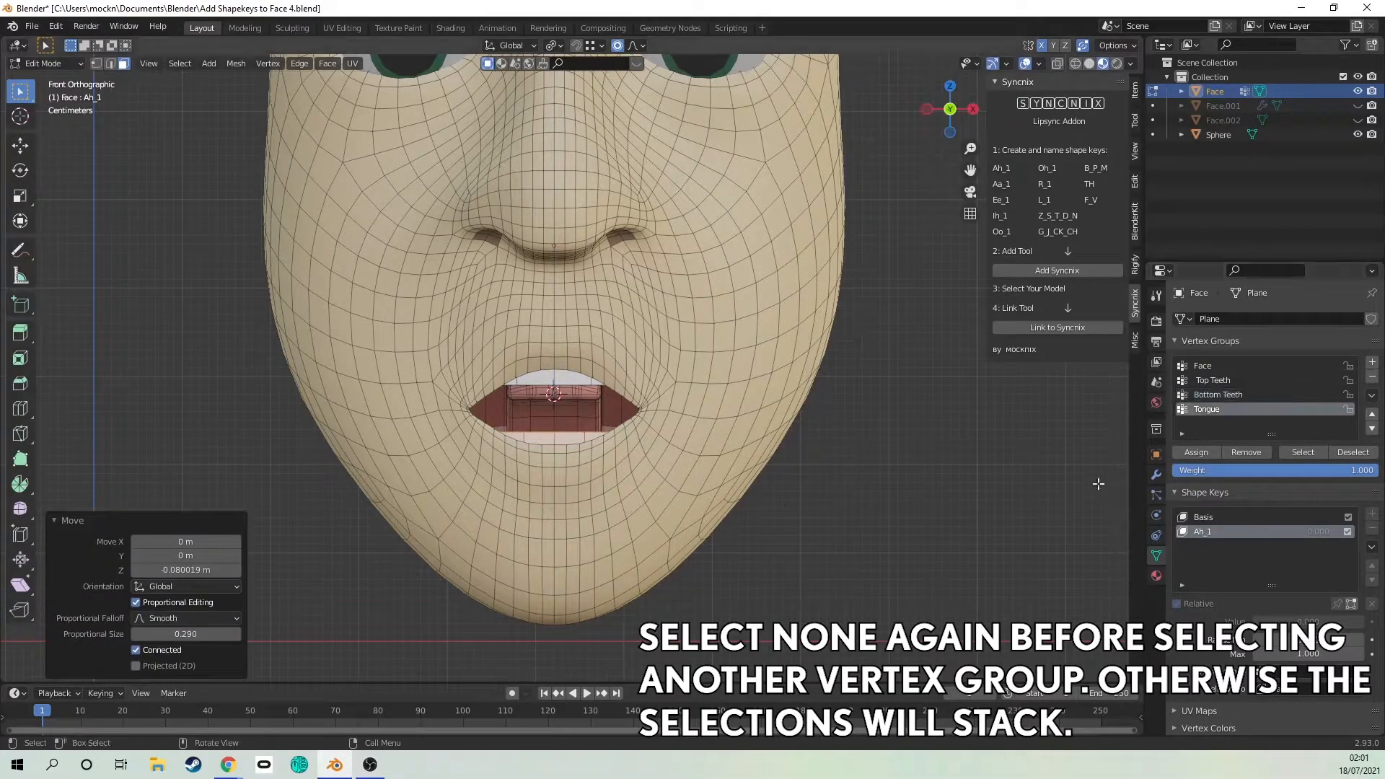
click(898, 455)
click(1310, 454)
key(g)
key(z)
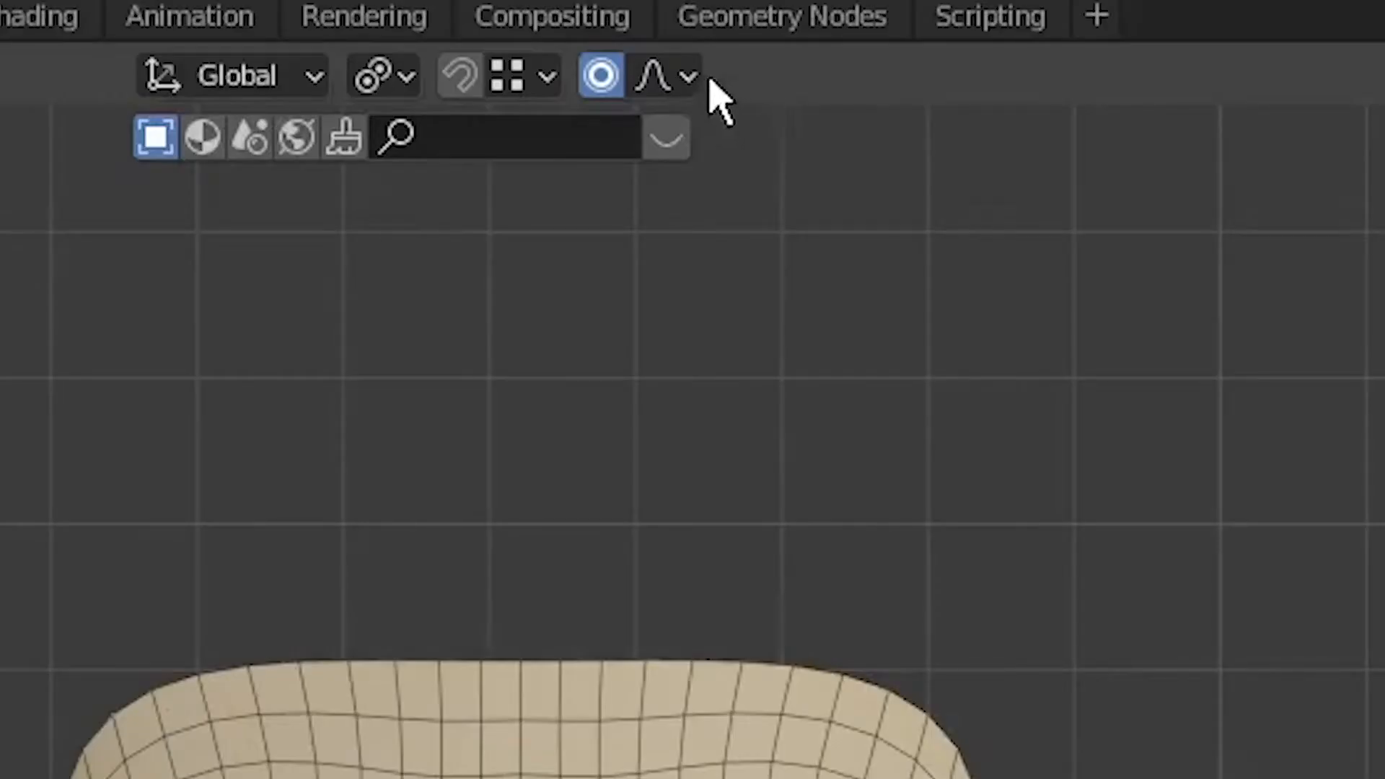
click(654, 80)
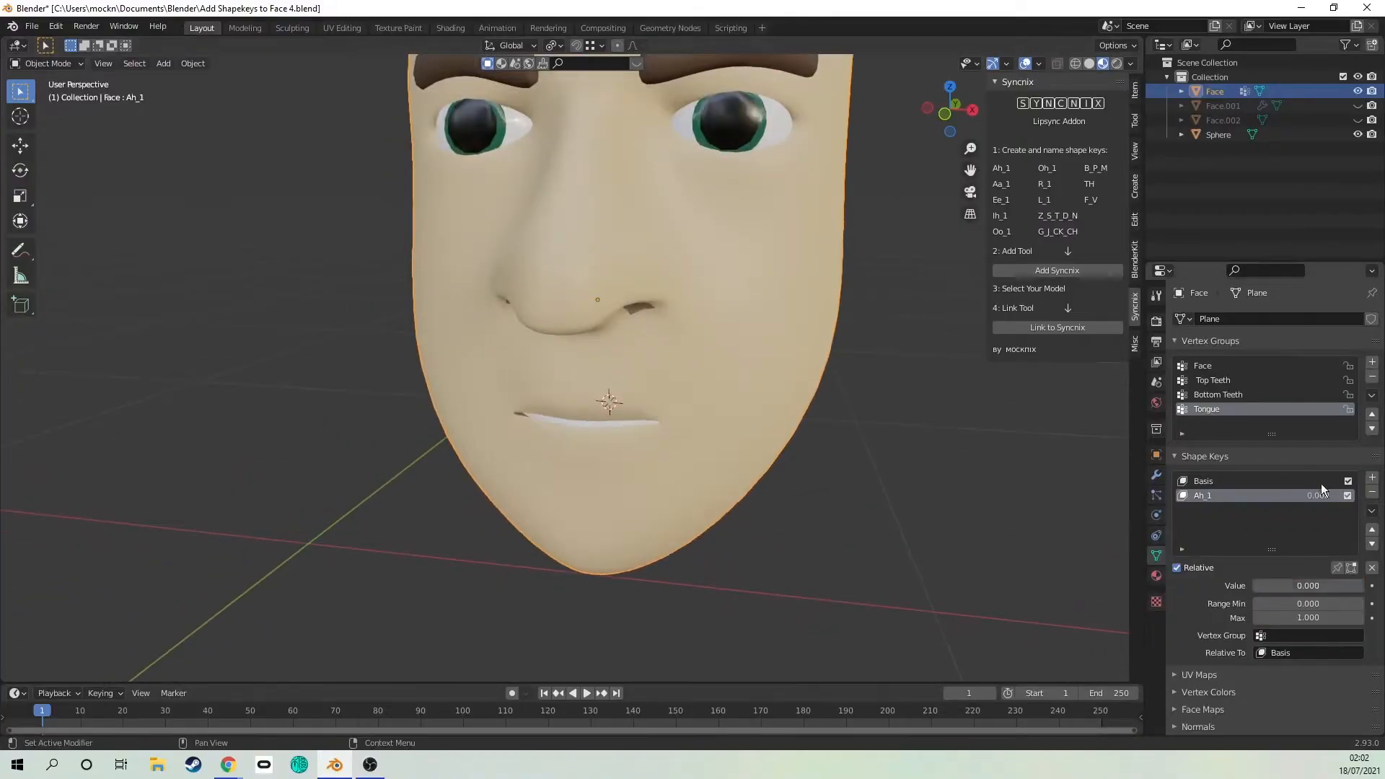
Step: Select the Tongue vertex group in the right side view and move it along the Y axis
key(Tab)
key(KP_3)
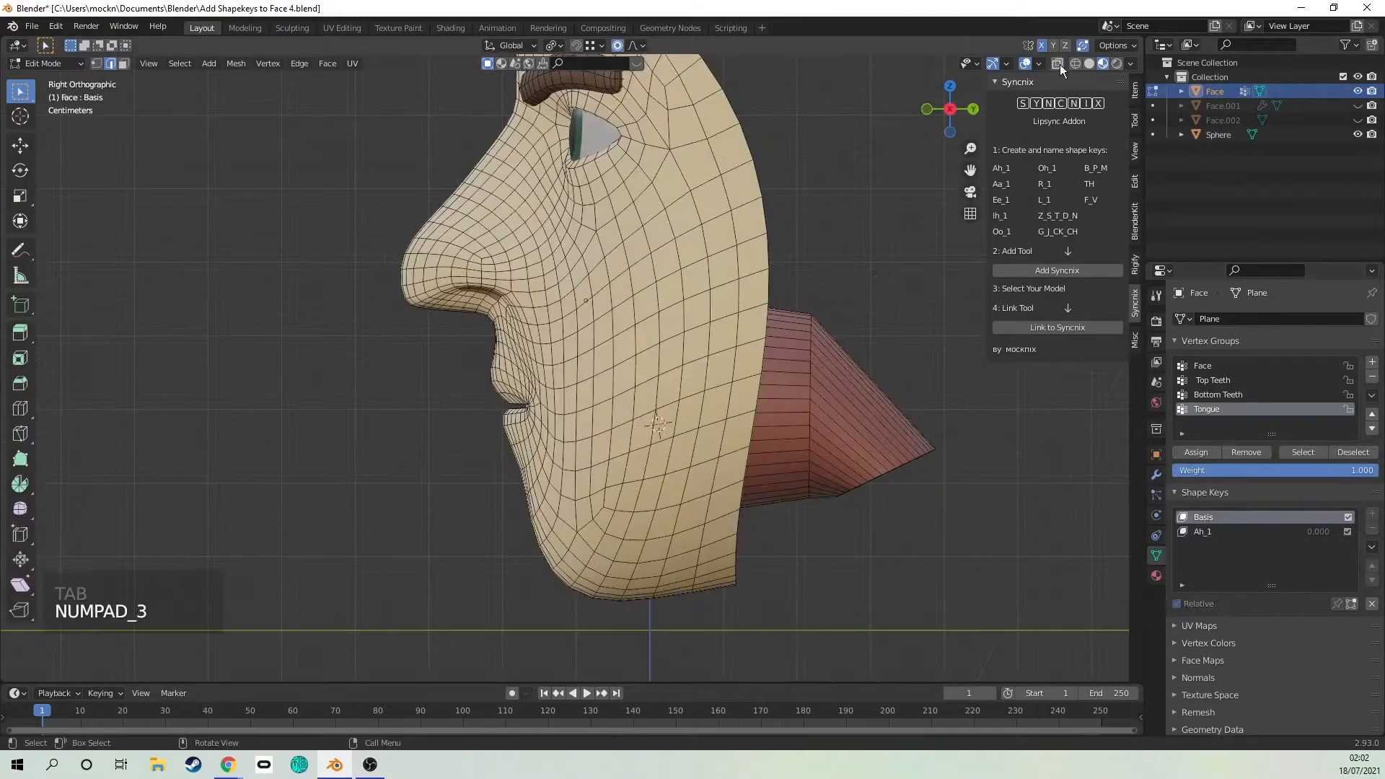
scroll(1126, 437, down, 2)
click(1287, 449)
key(g)
key(y)
click(992, 486)
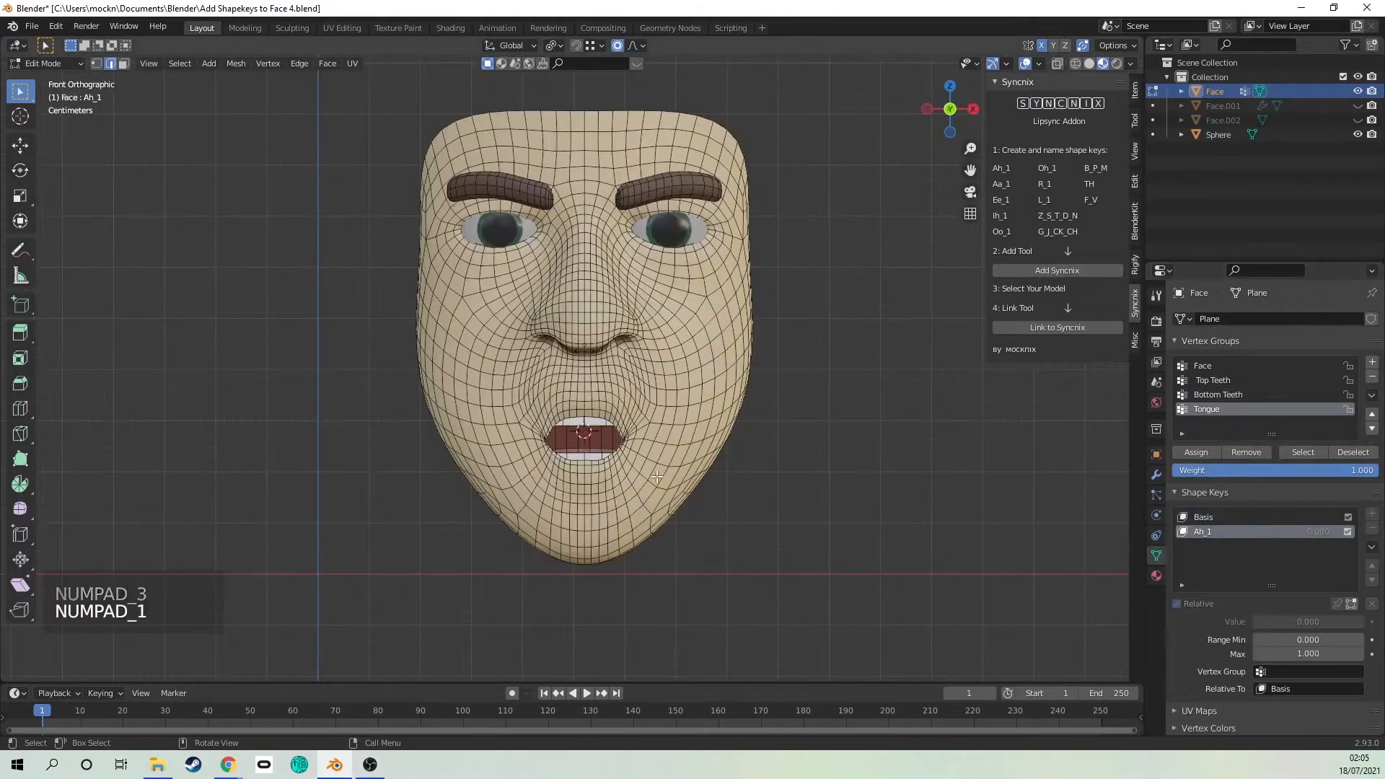
Step: Test the Ah_1 shape key in Object Mode by raising its value to 1.000 and returning it to 0.000
key(Tab)
scroll(657, 477, up, 3)
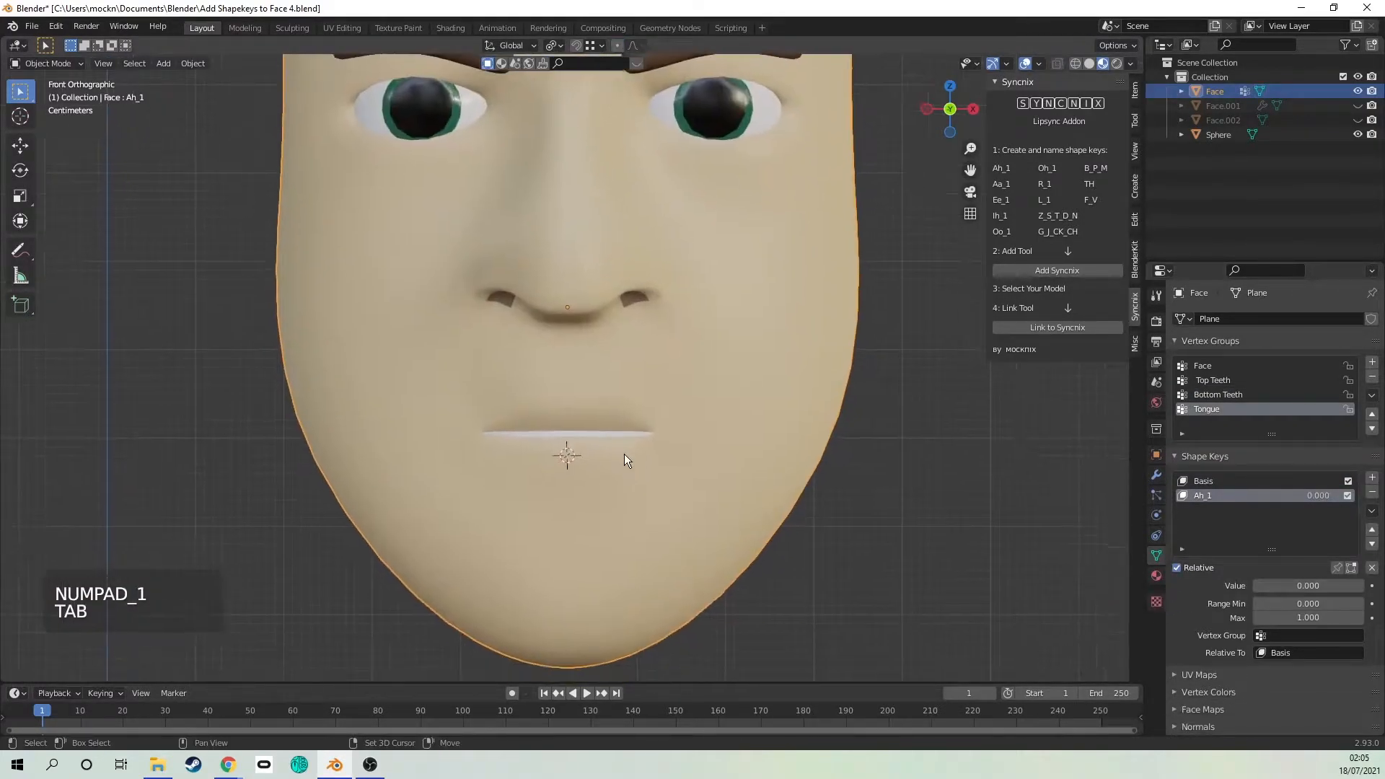
scroll(634, 457, down, 2)
shift+middle_drag(635, 464, 637, 499)
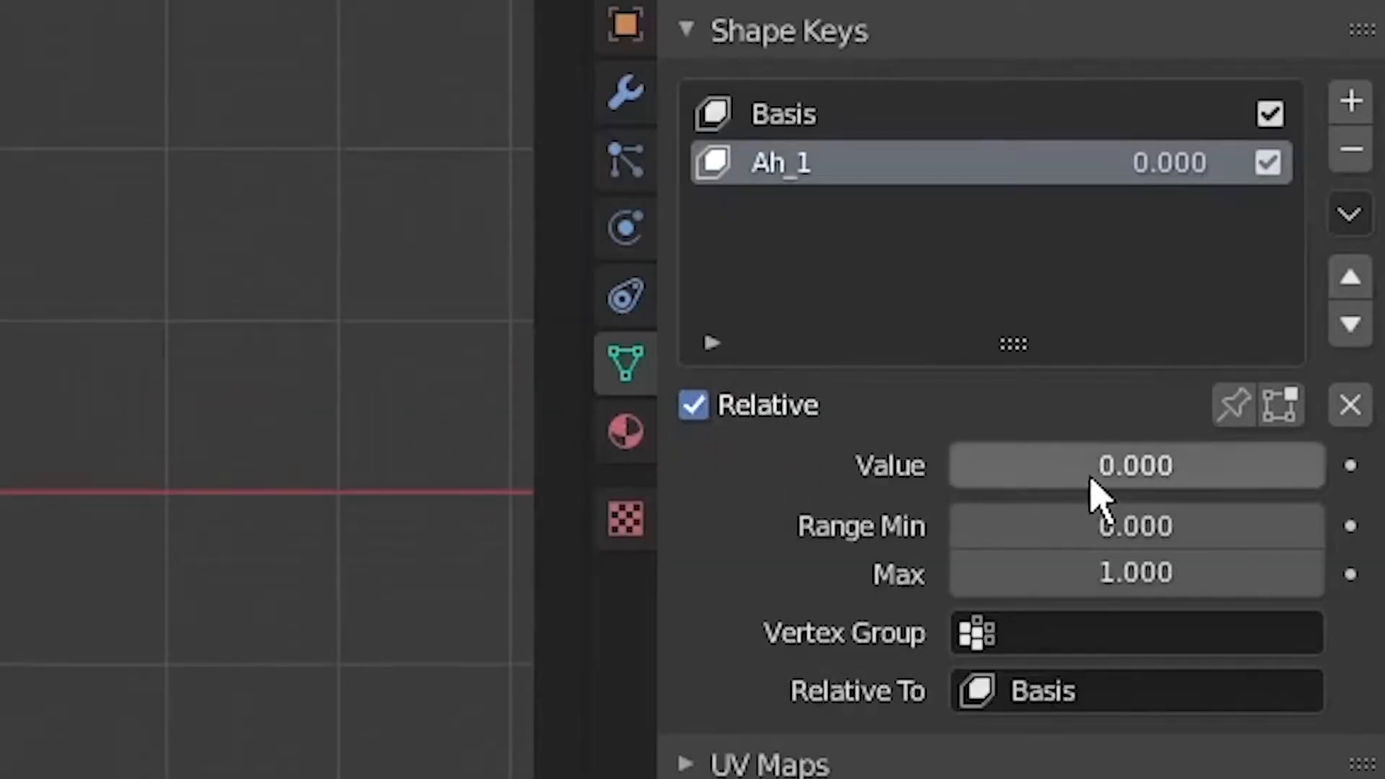
drag(1082, 465, 1322, 465)
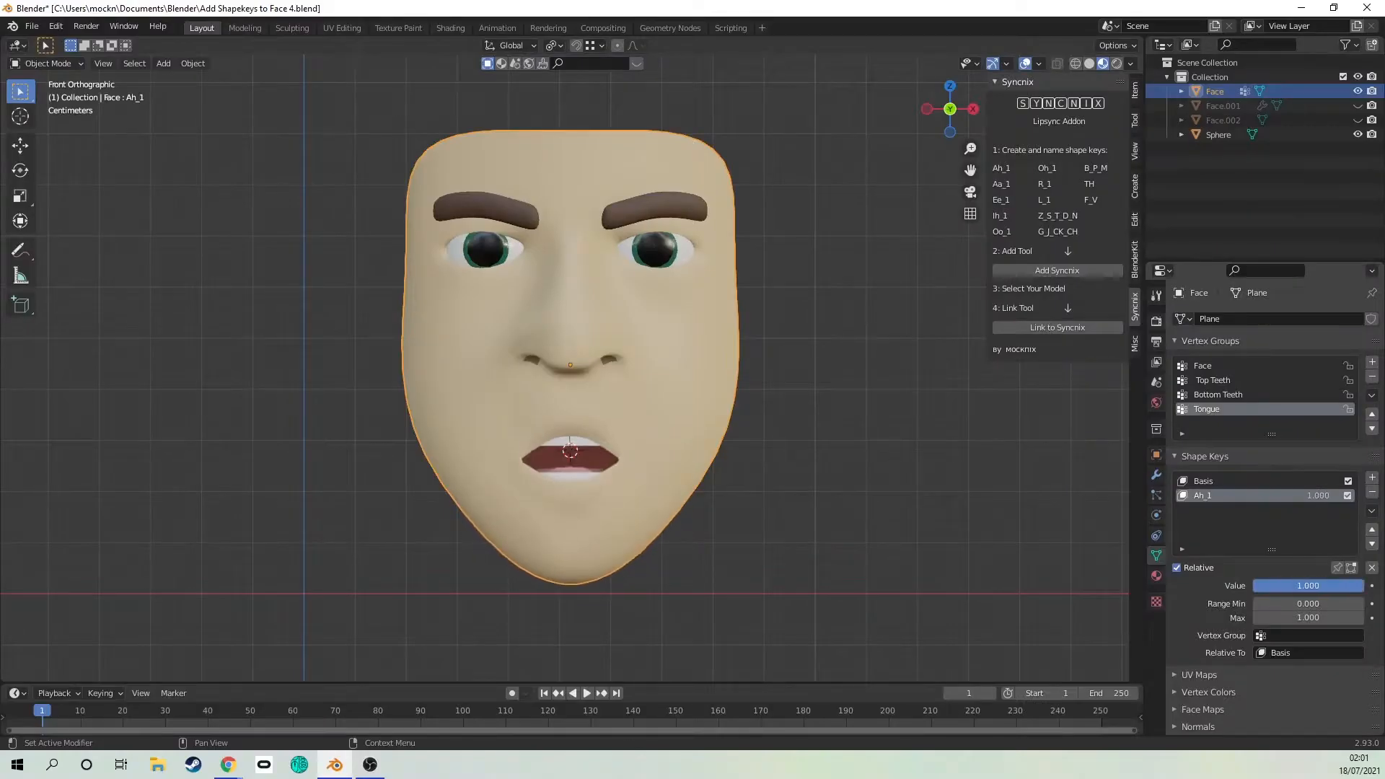
drag(1362, 585, 1255, 585)
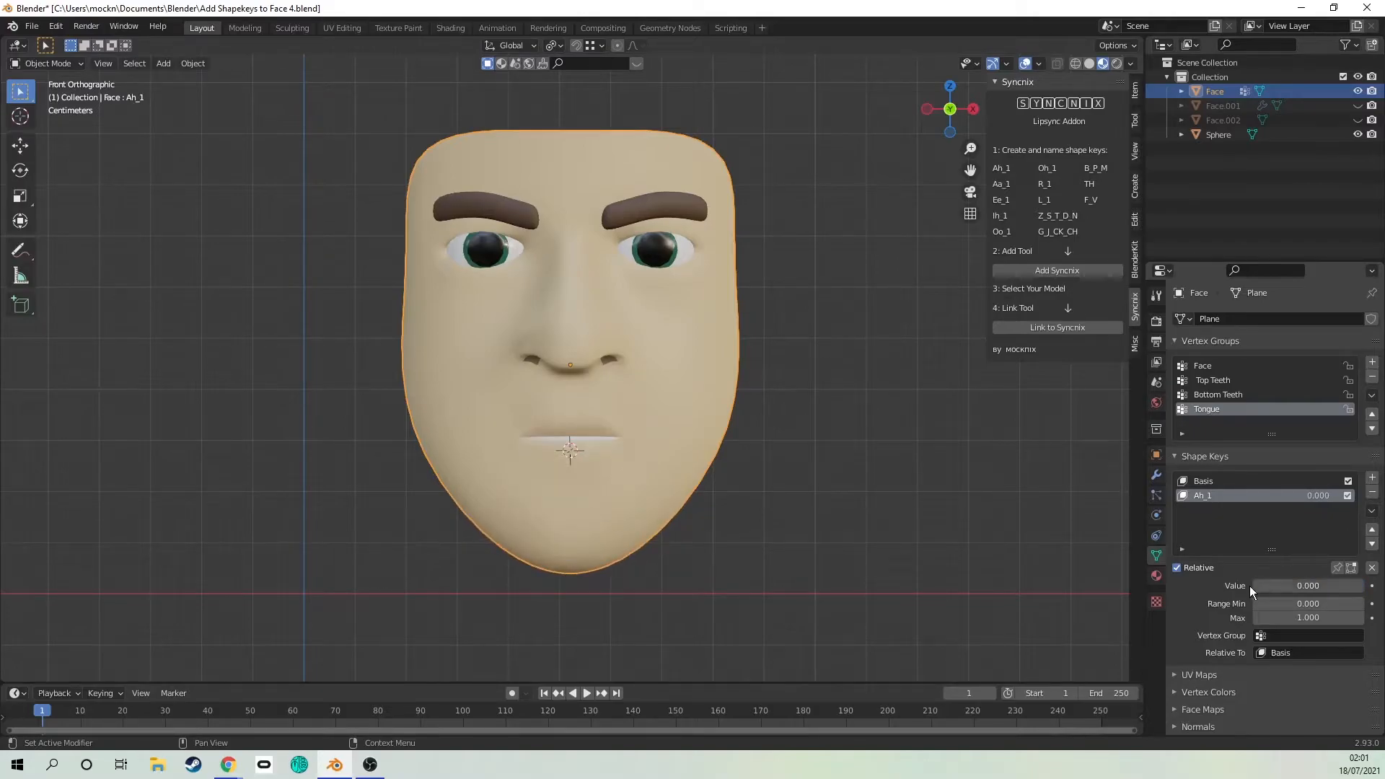
Step: Add a Basis shape key and a second shape key named Ah_1 to the face
scroll(813, 514, up, 5)
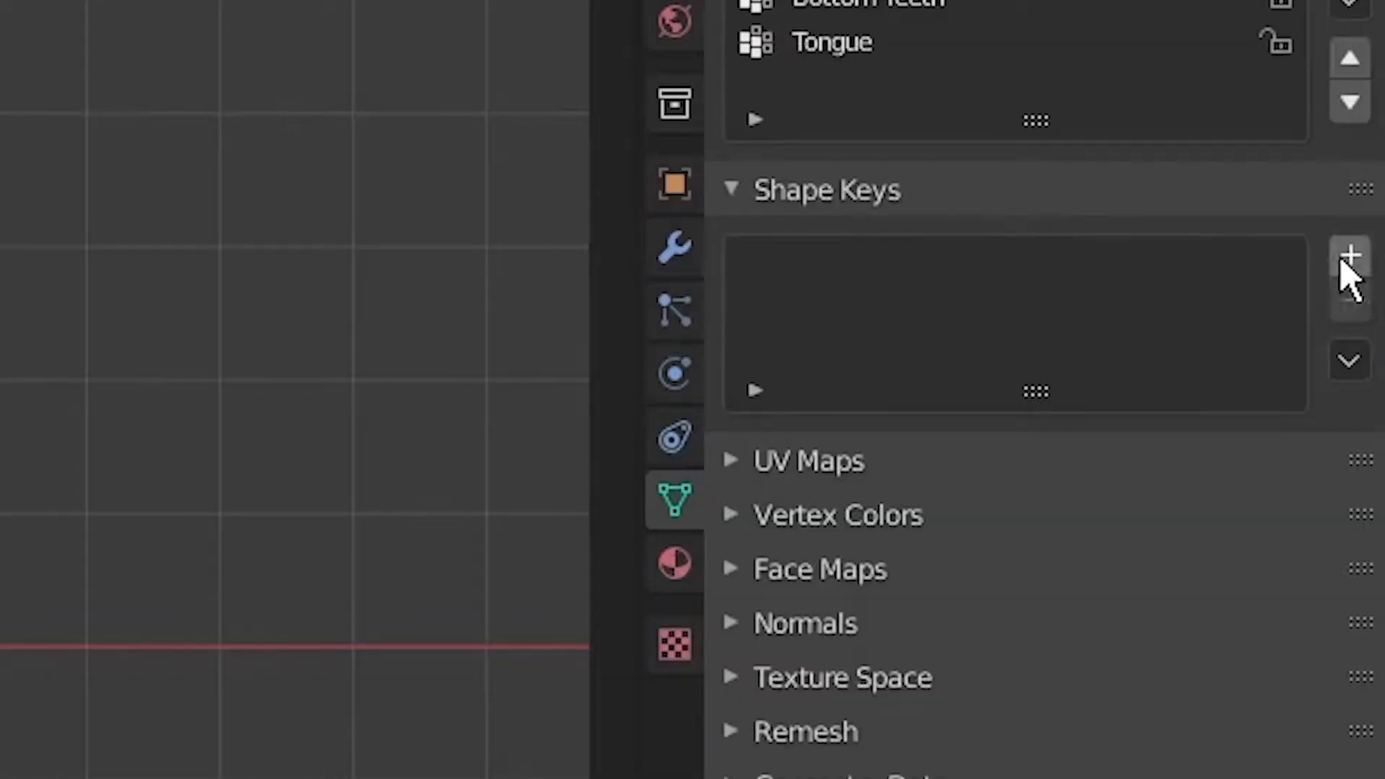
click(1343, 261)
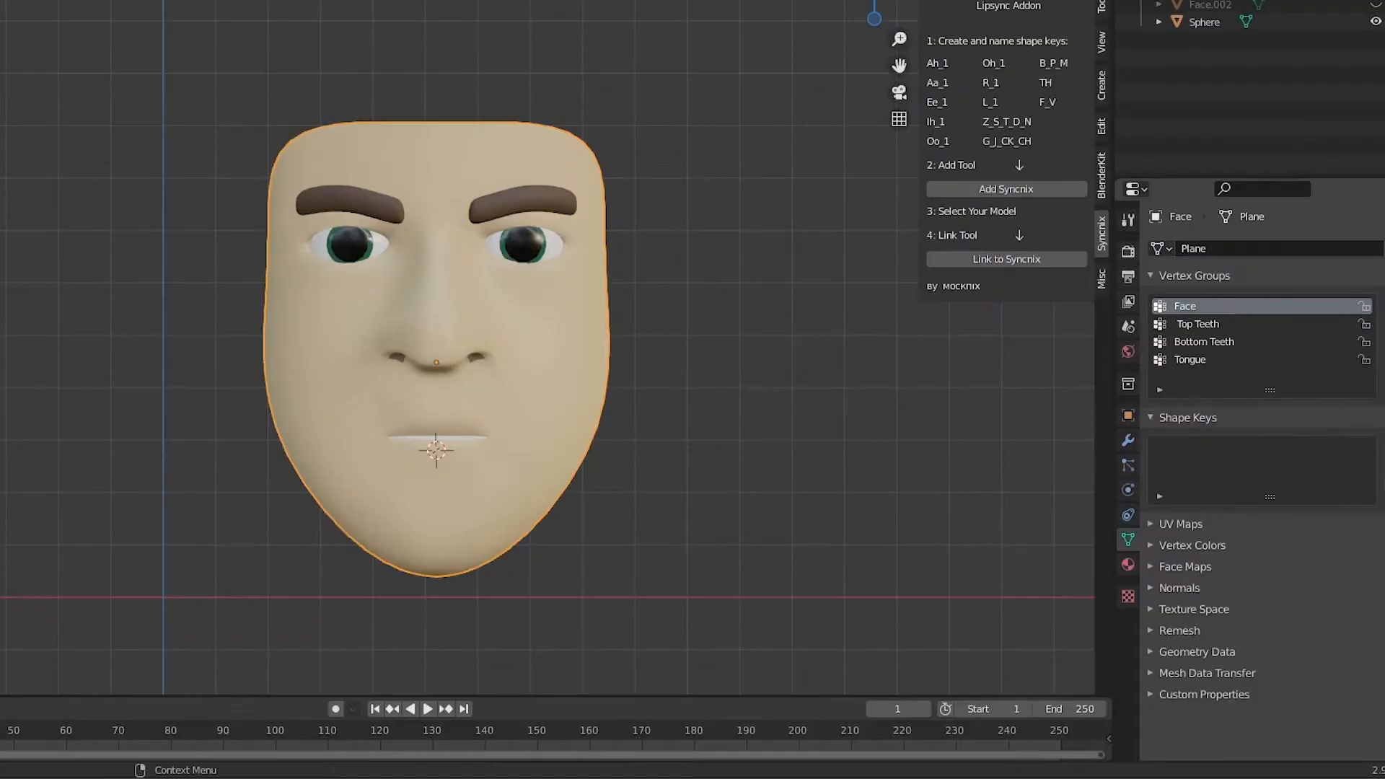
click(1384, 443)
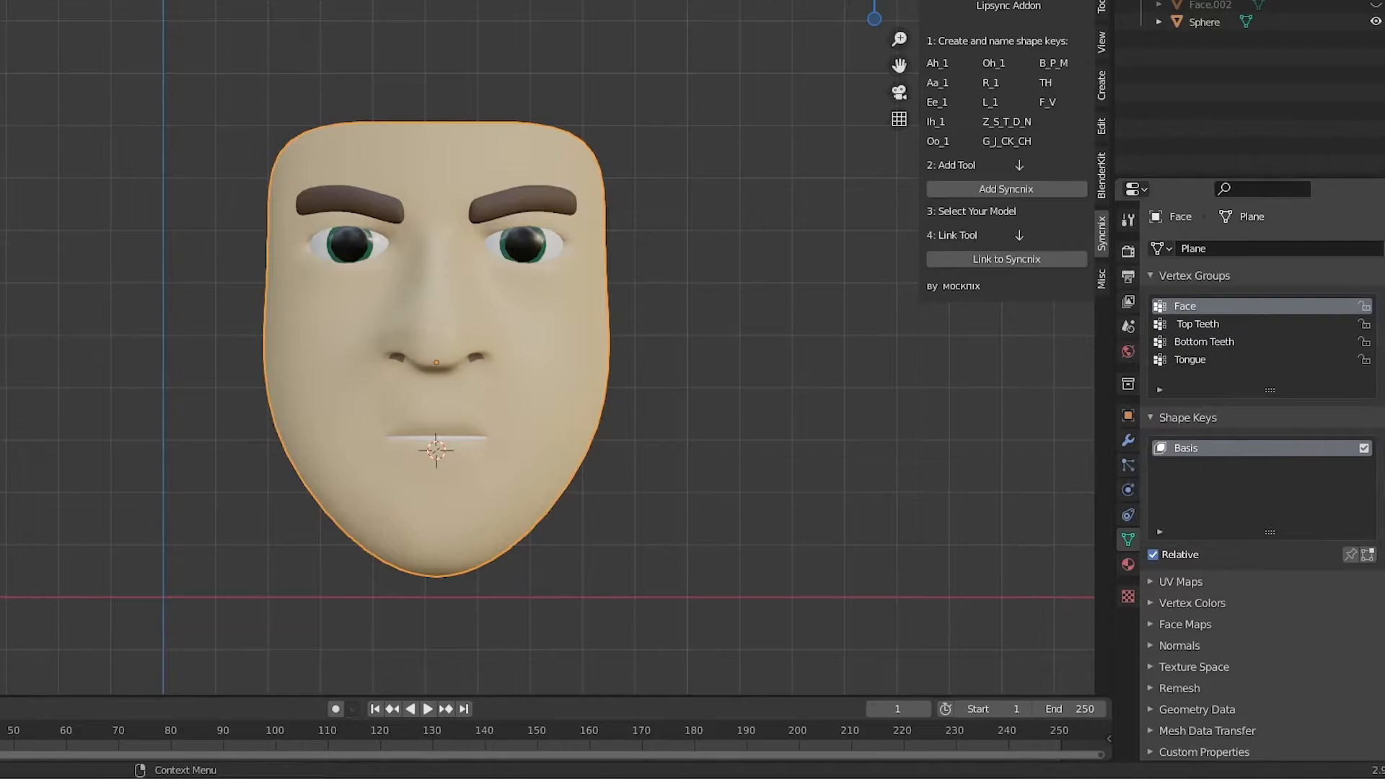
click(1384, 443)
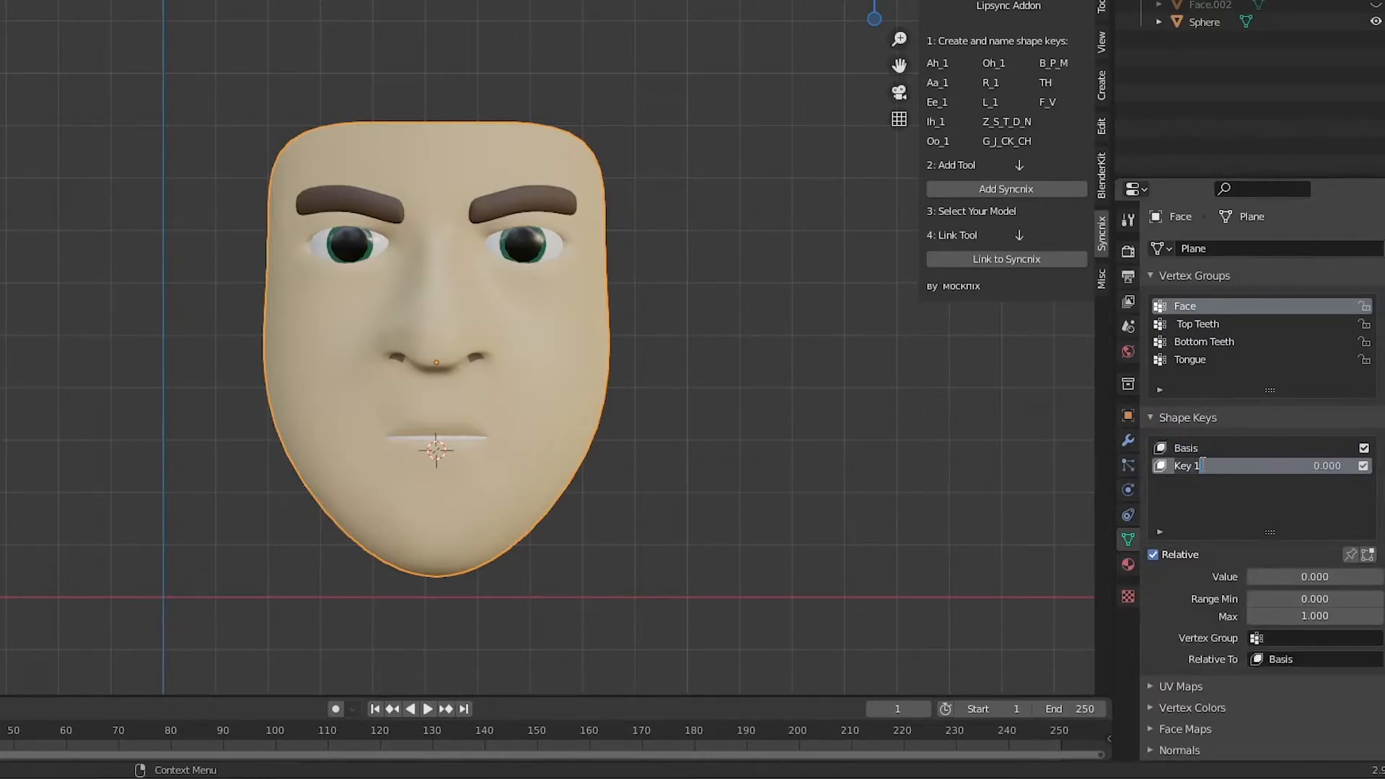
text(Ah_1)
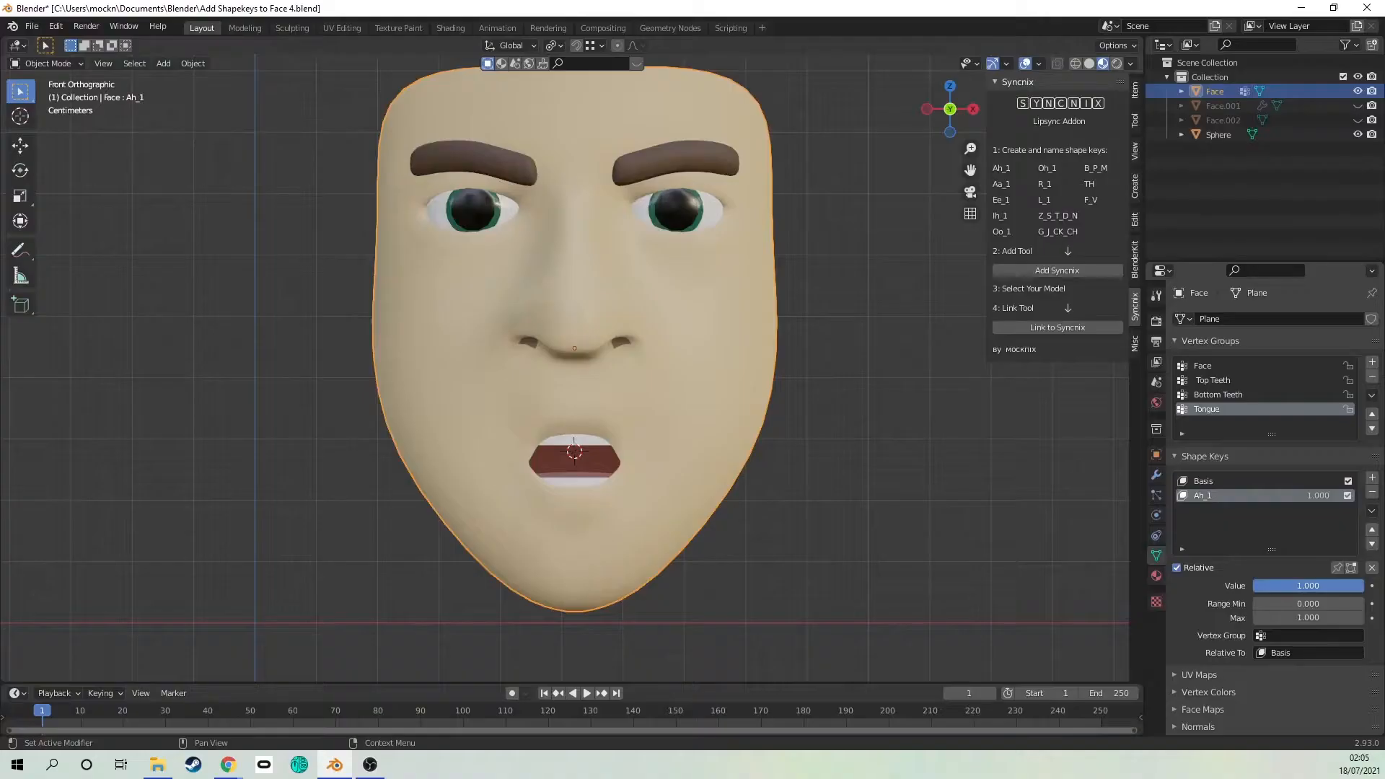
Step: With Ah_1 at 1.000, create a new shape key from the current mix
mouse_move(1363, 586)
mouse_down()
mouse_move(1340, 586)
mouse_move(1363, 586)
mouse_up()
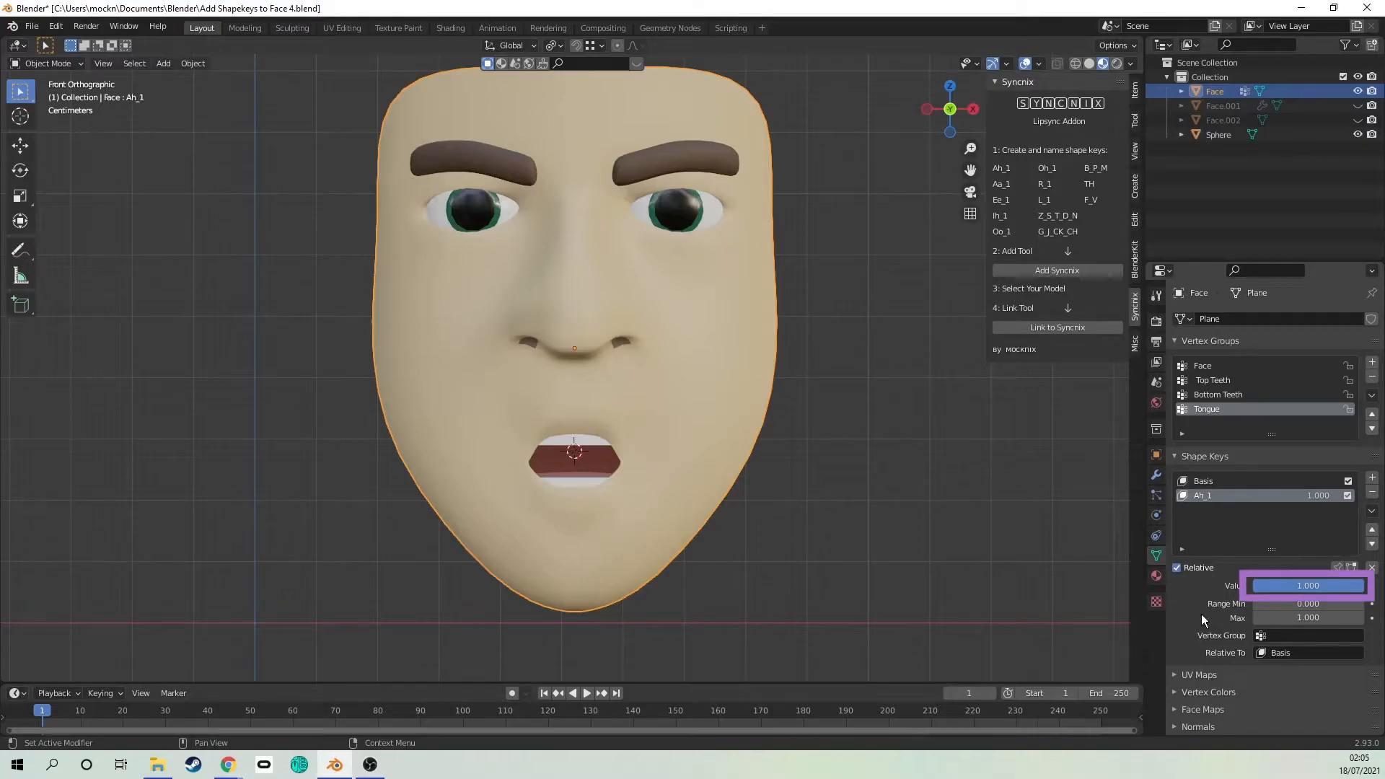
click(1372, 510)
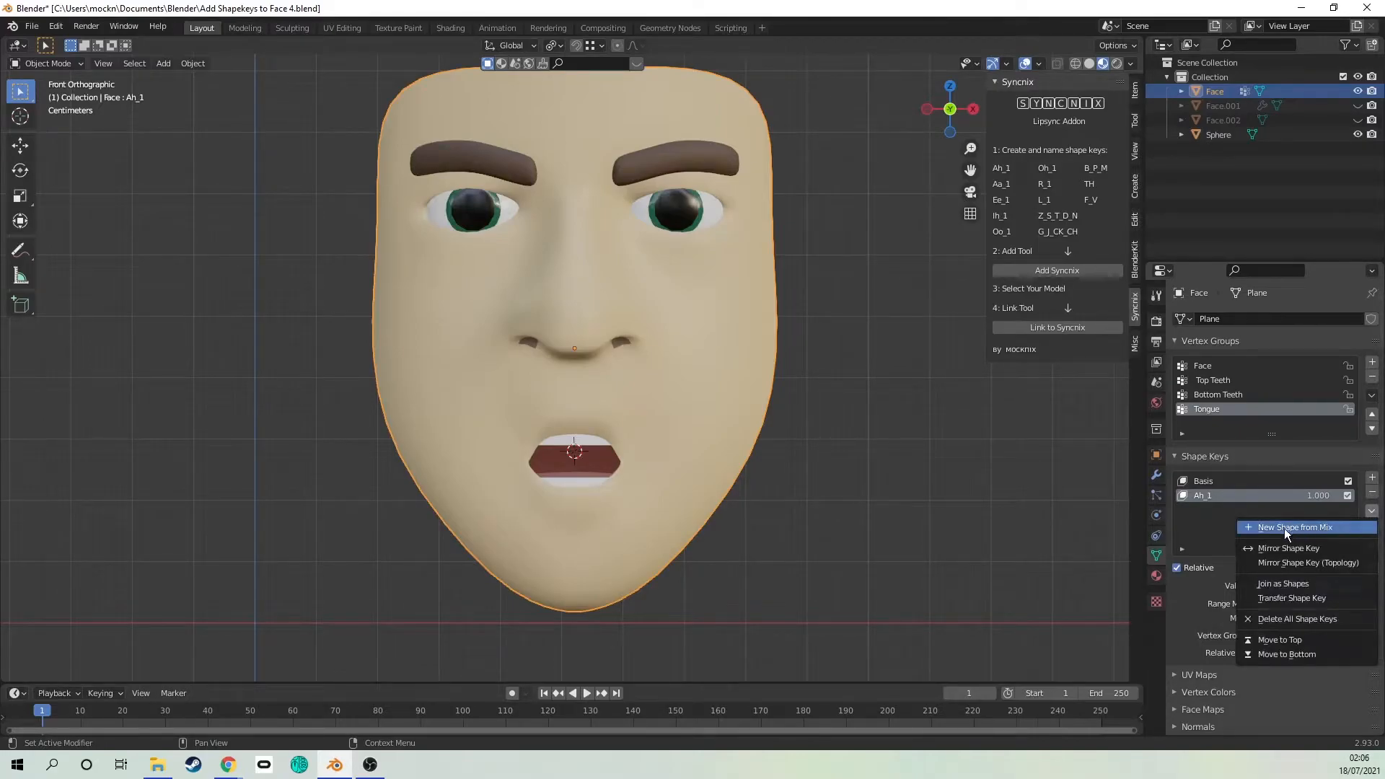
click(1312, 529)
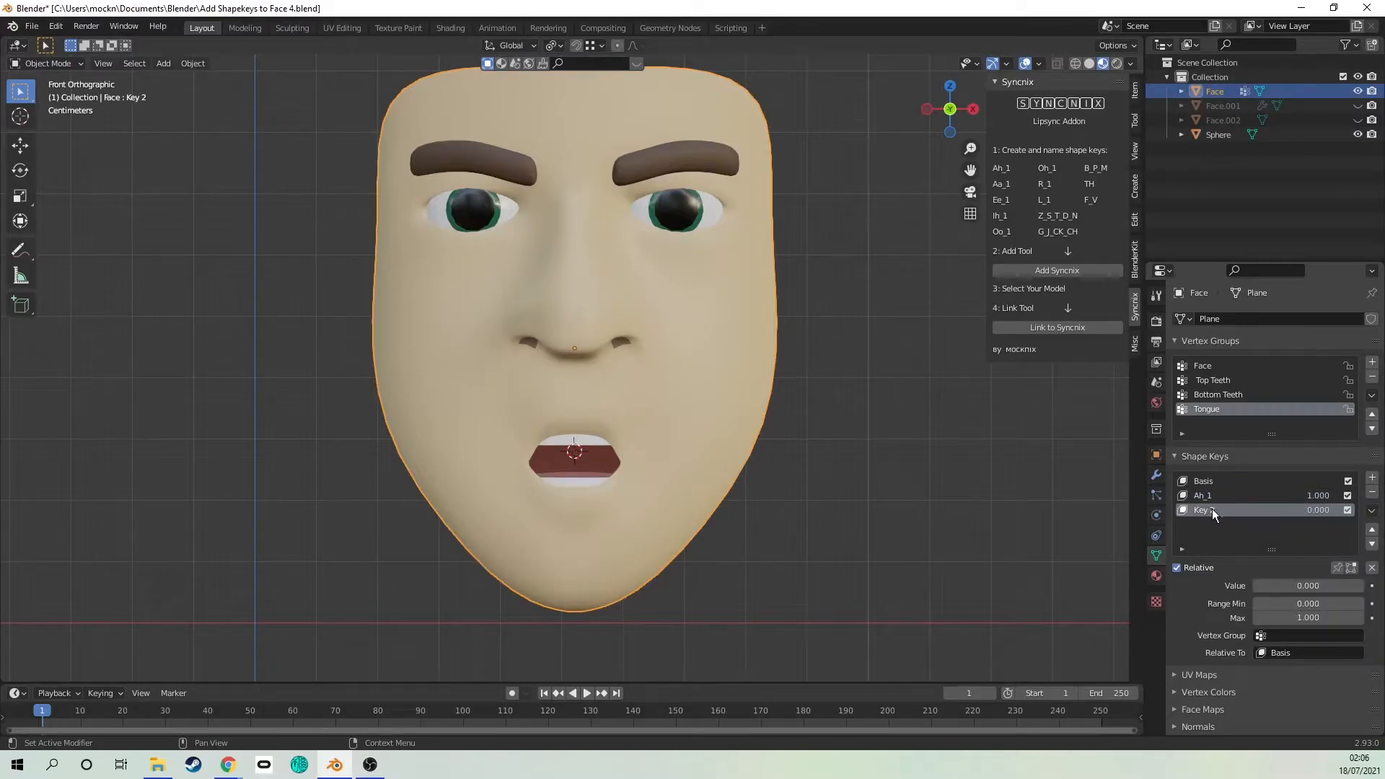
Step: Return the Ah_1 value to 0.000 and rename the new shape key as Aa_1
click(1300, 495)
click(1263, 496)
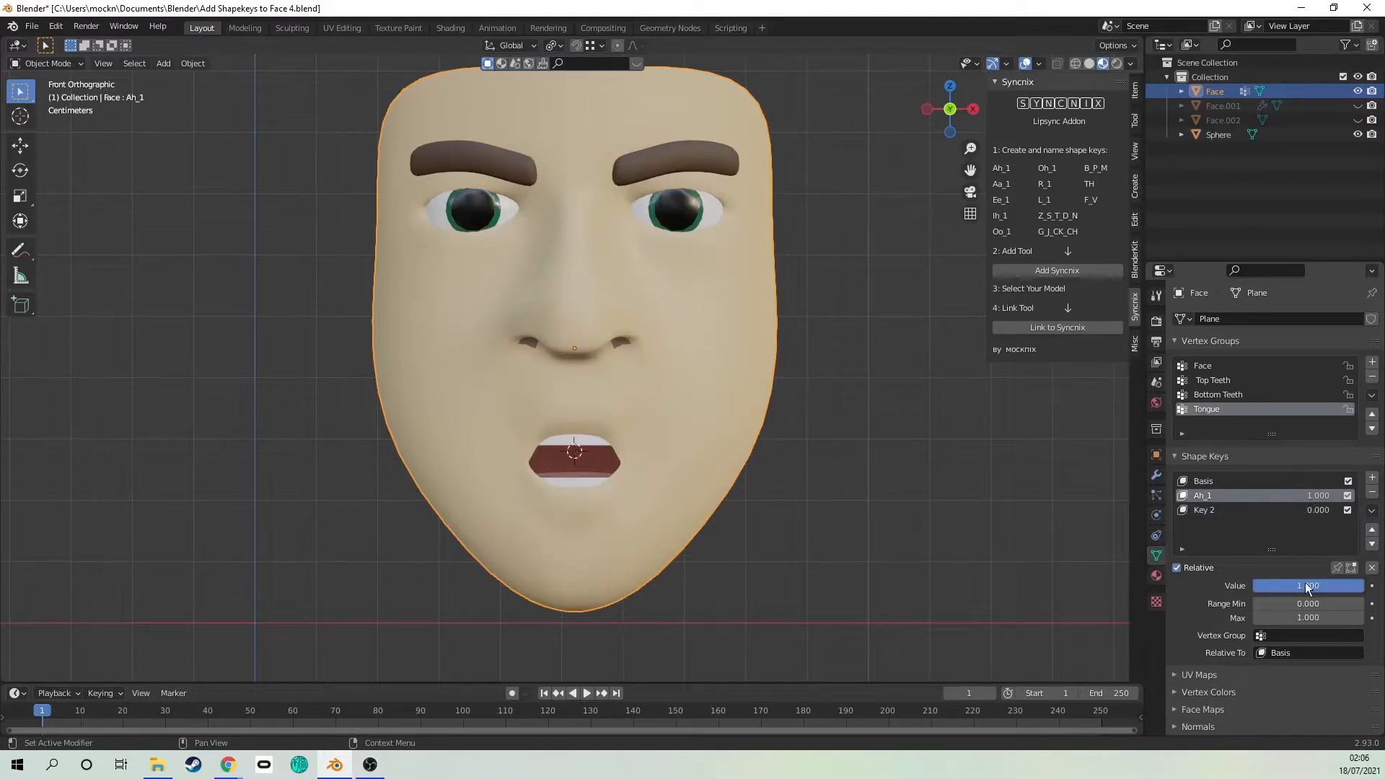
drag(1313, 588, 1255, 588)
click(1215, 510)
text(Aa)
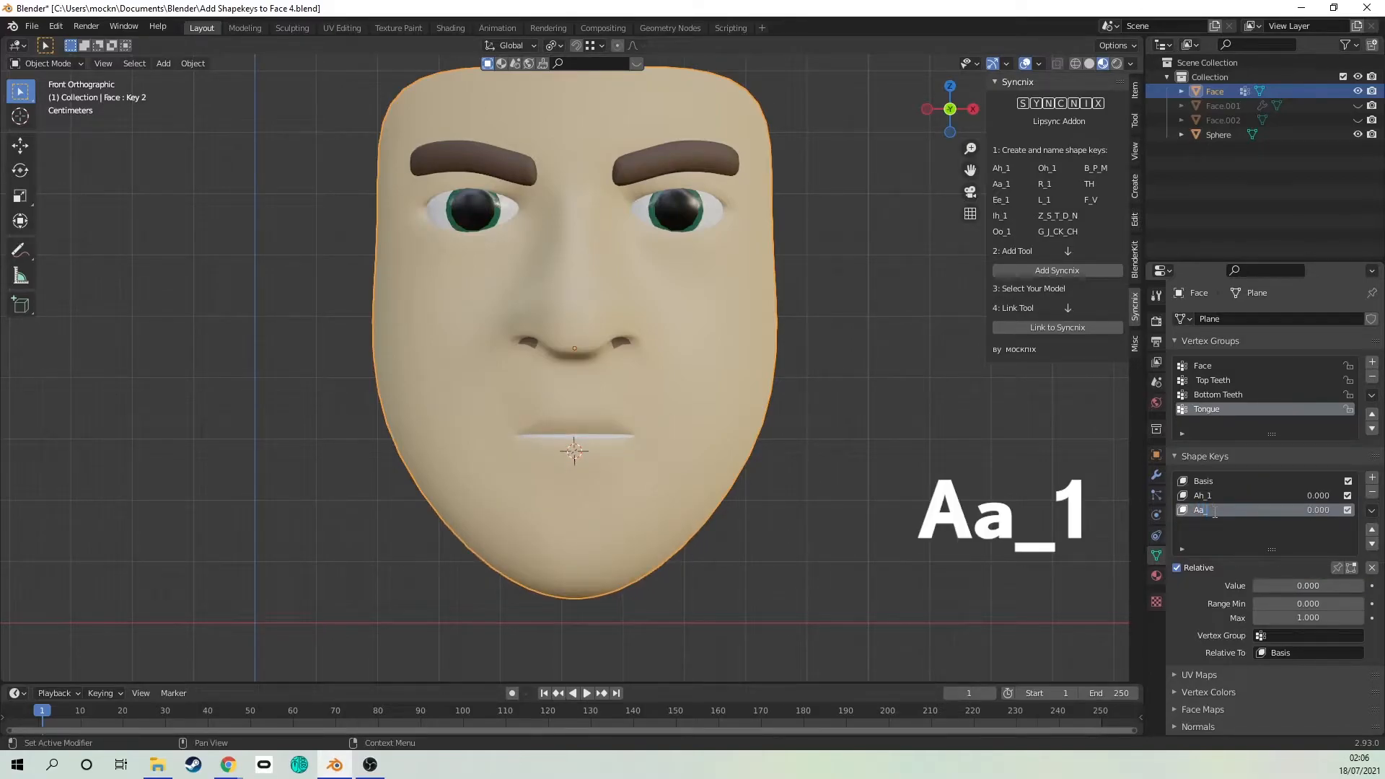
Step: Edit the Aa_1 shape by pulling the mouth corner outward and upward with proportional editing to widen the mouth
key(g)
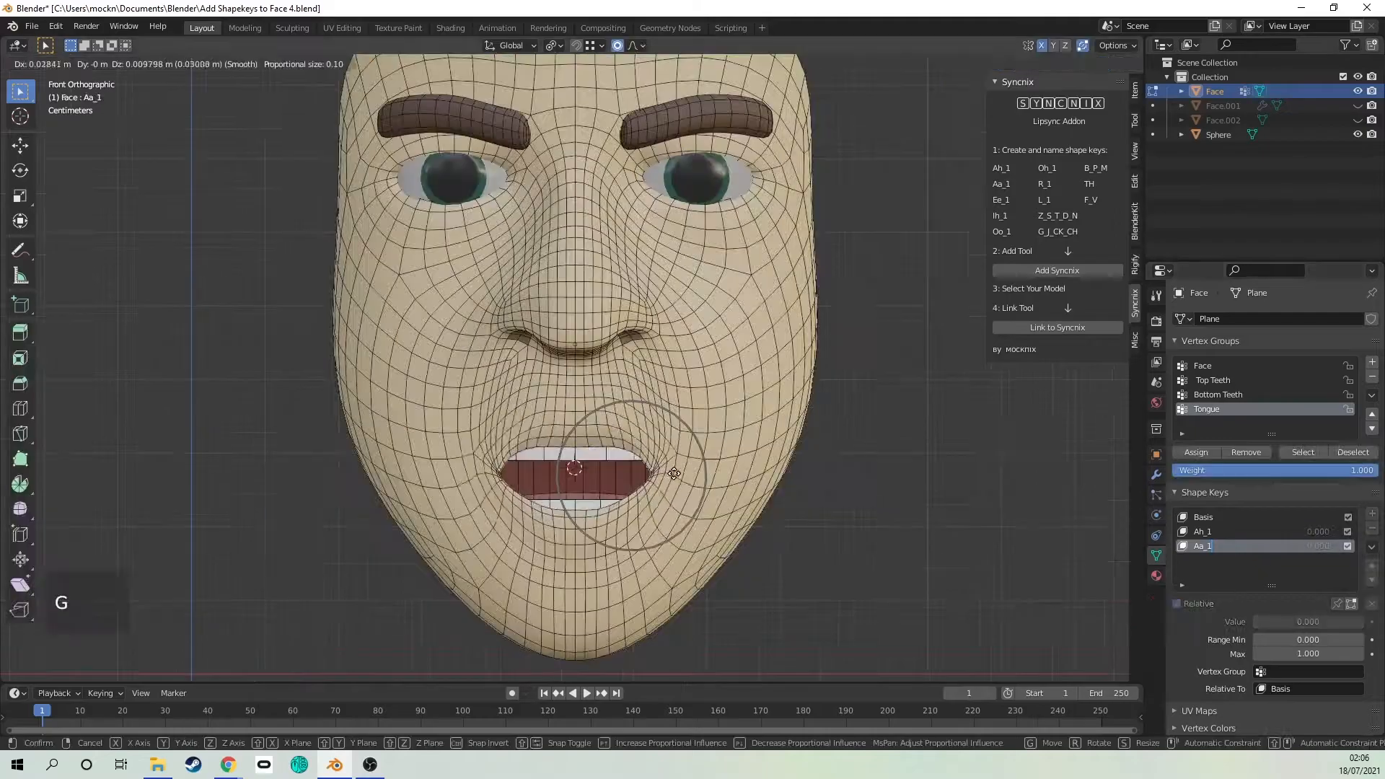
scroll(679, 469, down, 5)
click(686, 464)
key(g)
click(652, 460)
key(g)
click(711, 437)
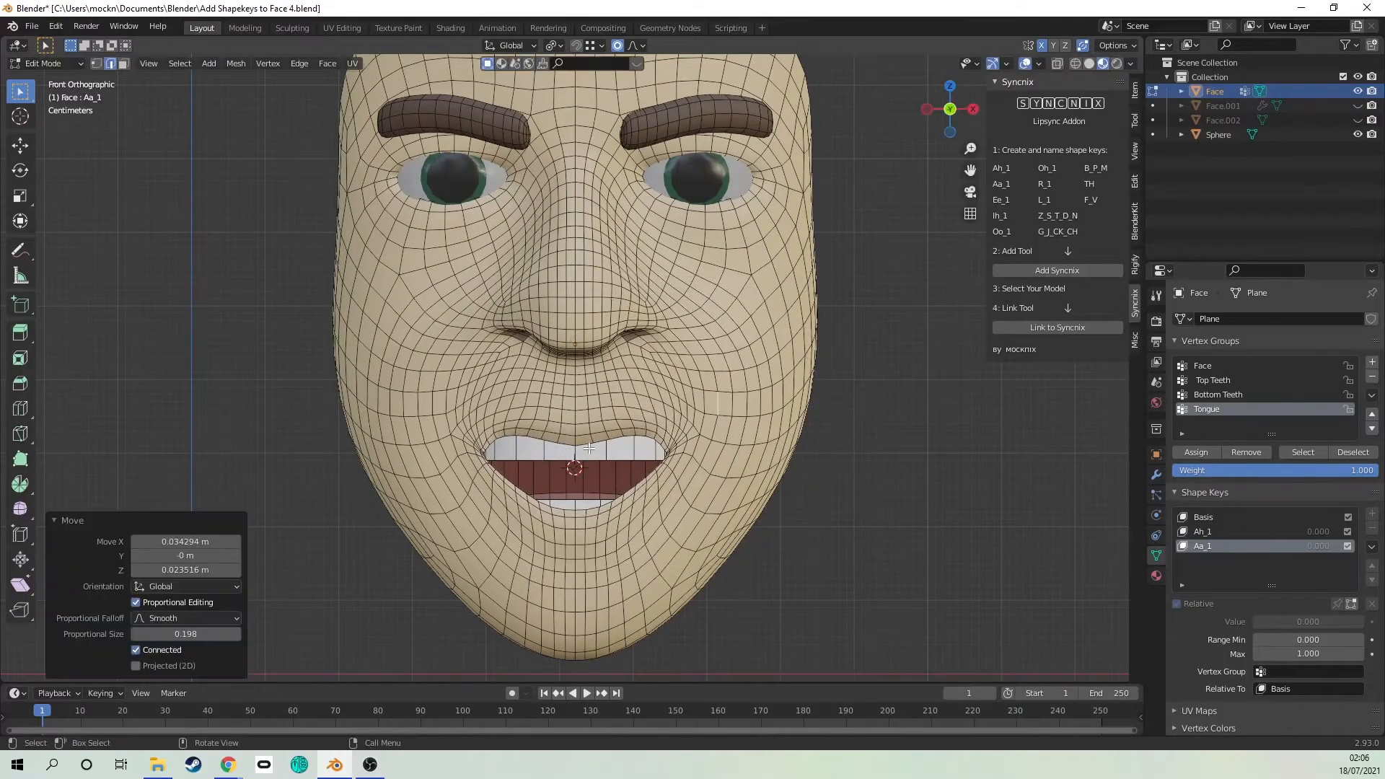
Step: Reshape the upper and lower lip edges of the Aa_1 mouth with proportional editing
click(658, 419)
key(g)
key(g)
click(662, 505)
Step: Push the mouth corner back about 0.016 m along Y in the right side view and nudge it inward in the front view
key(KP_3)
scroll(524, 469, up, 1)
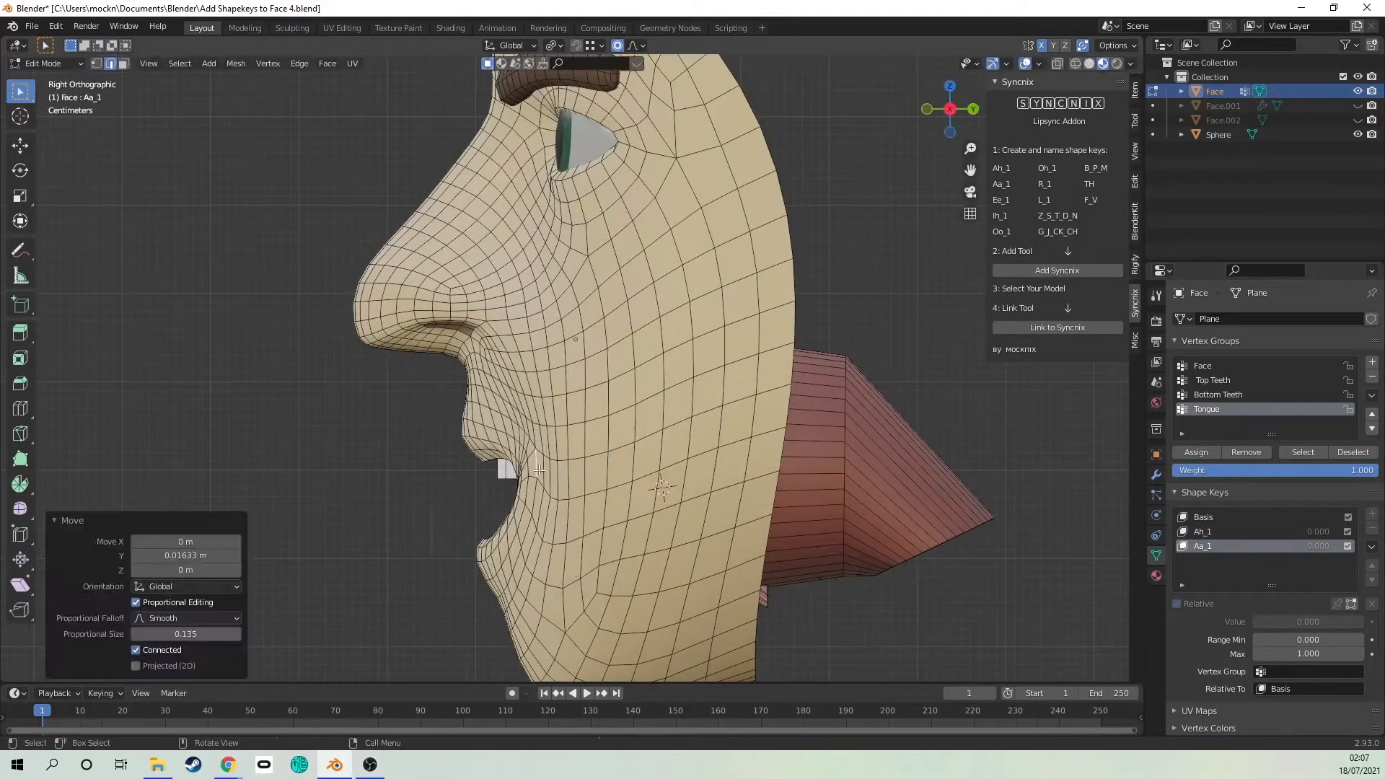
key(KP_1)
key(g)
click(687, 463)
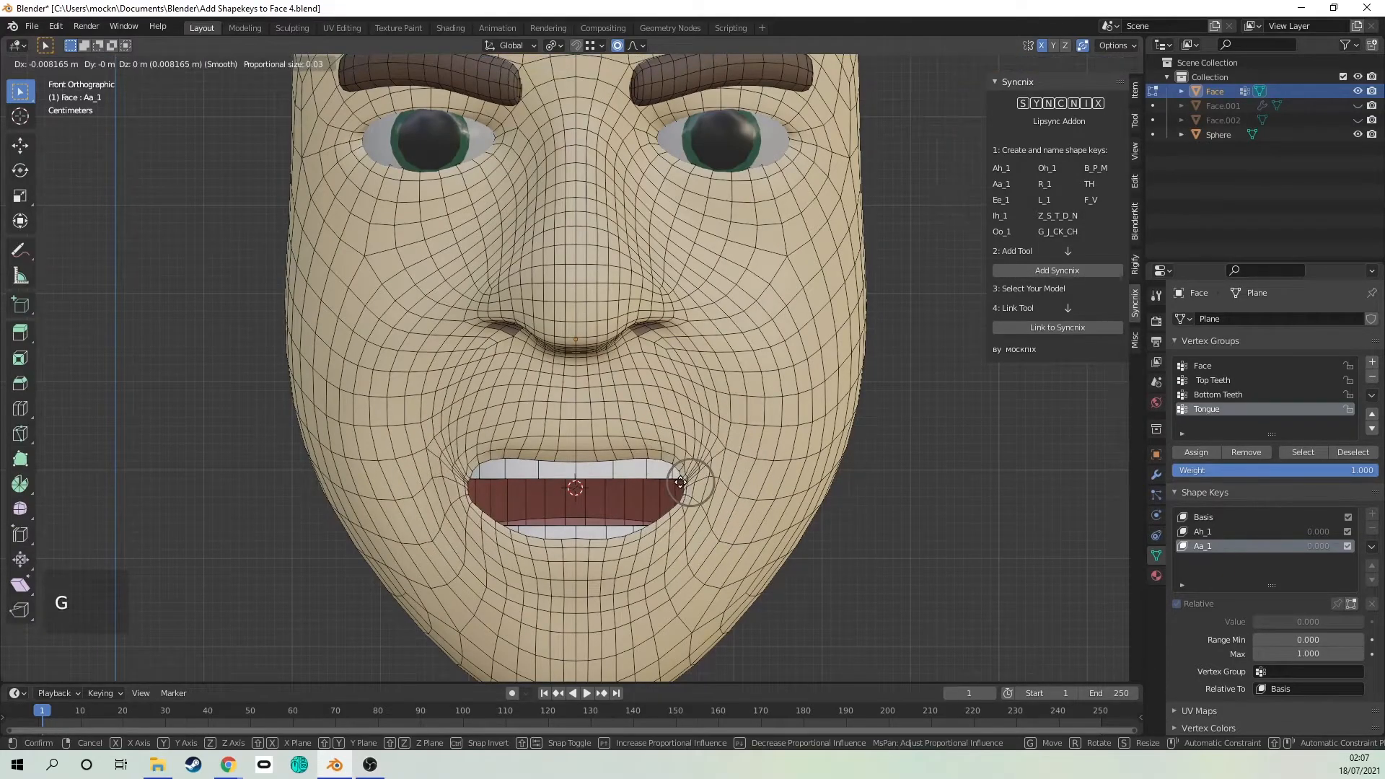
Step: Preview the Aa_1 shape key at 1.000 in Object Mode and compare it with Ah_1
scroll(687, 463, down, 3)
key(Tab)
drag(1284, 586, 1356, 586)
click(1279, 496)
click(1279, 511)
click(1279, 497)
mouse_move(1357, 586)
mouse_down()
mouse_move(1255, 586)
mouse_move(1357, 586)
mouse_up()
click(1278, 511)
key(Tab)
scroll(803, 458, up, 2)
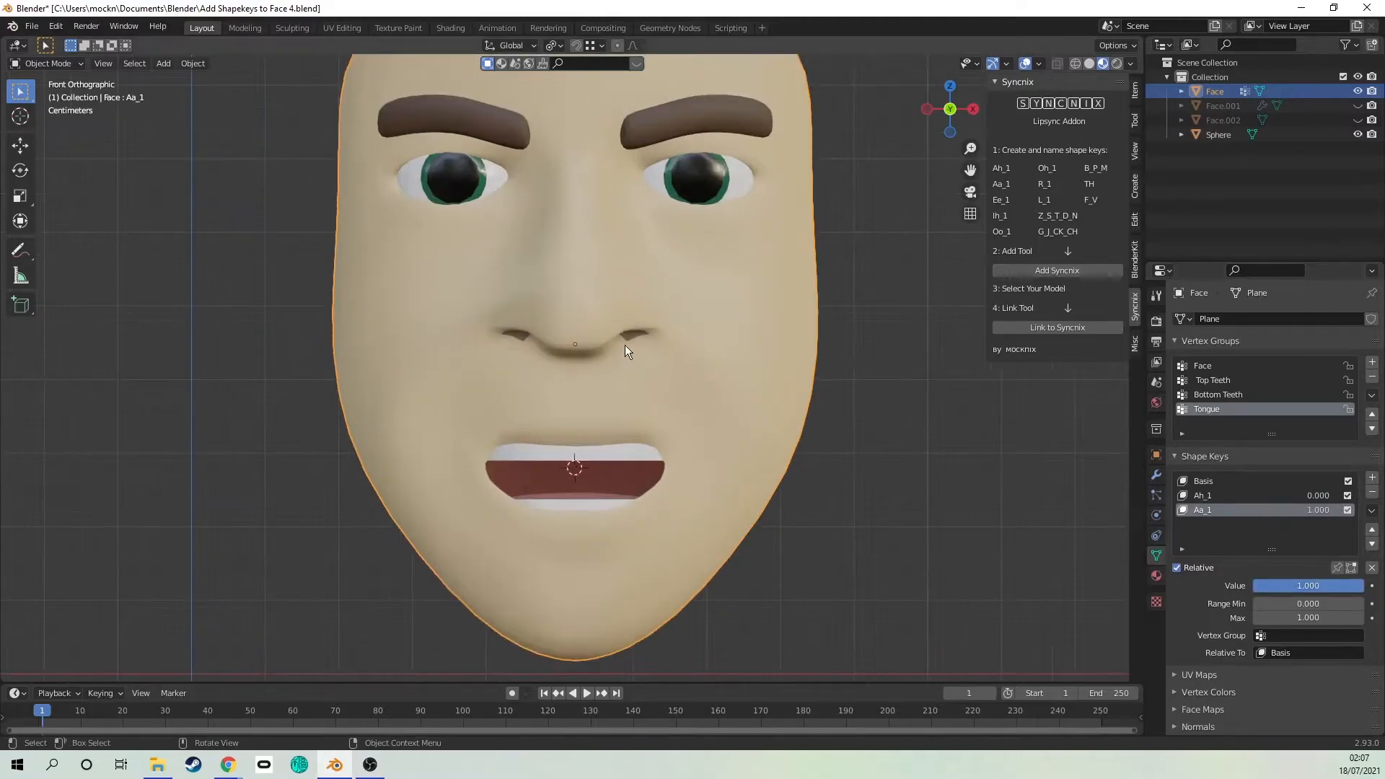
key(g)
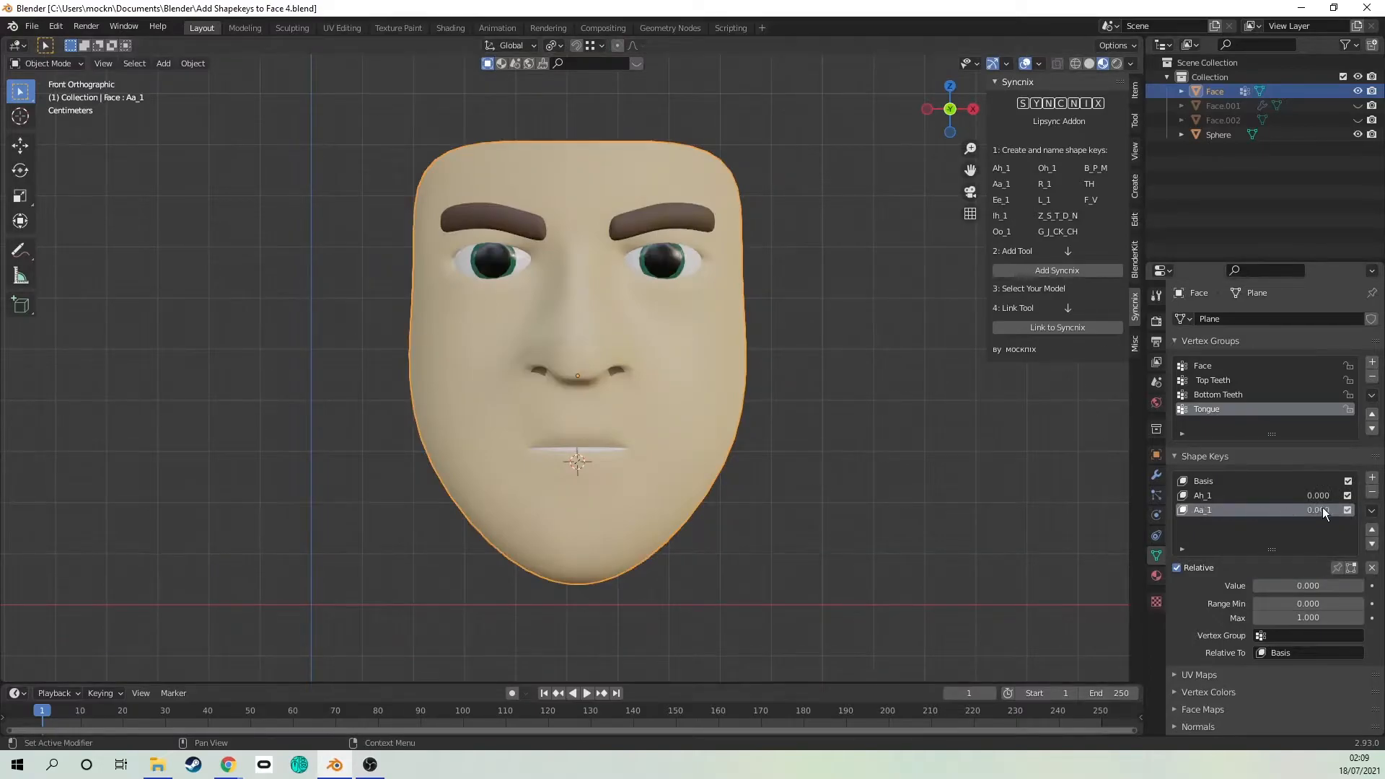
Step: Set Aa_1 to 1.000 and create a new shape key from the mix
drag(1299, 586, 1356, 585)
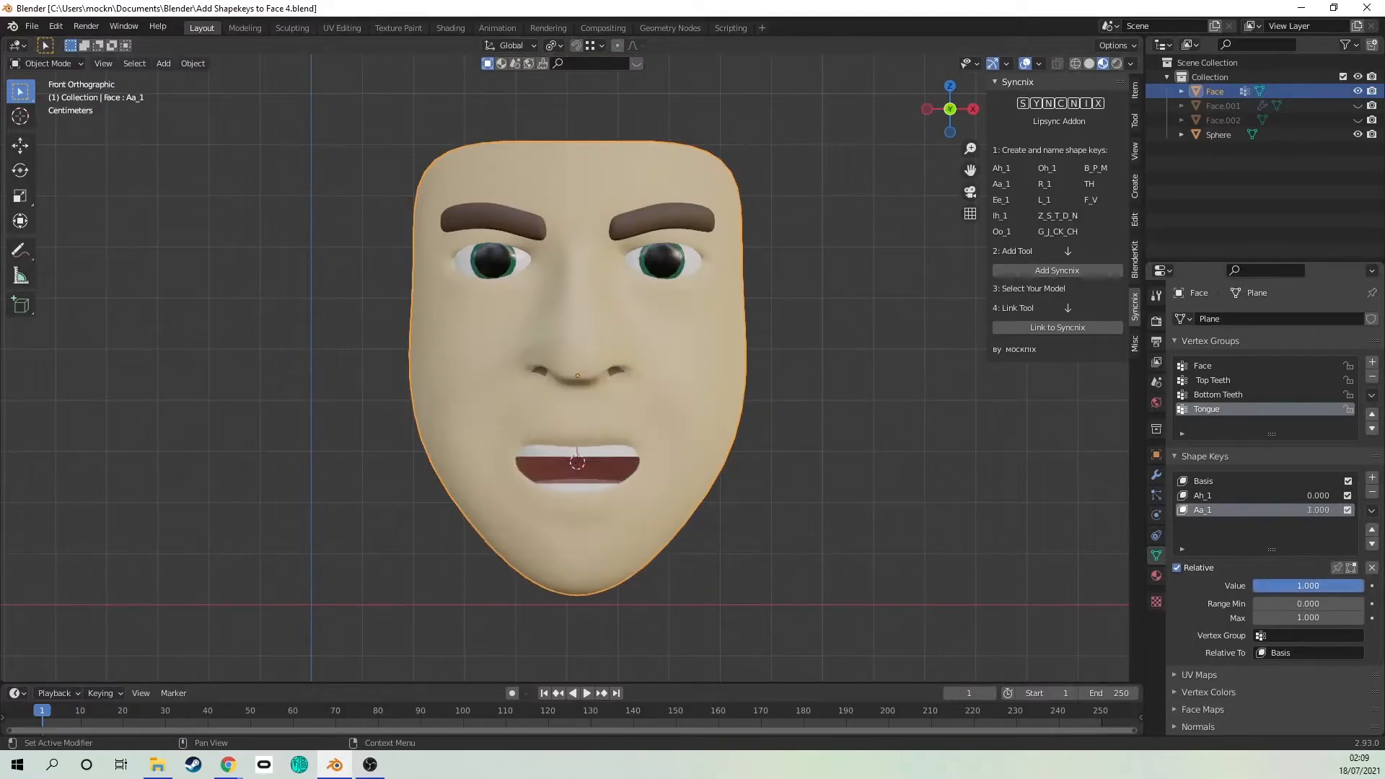
click(1372, 511)
click(1344, 527)
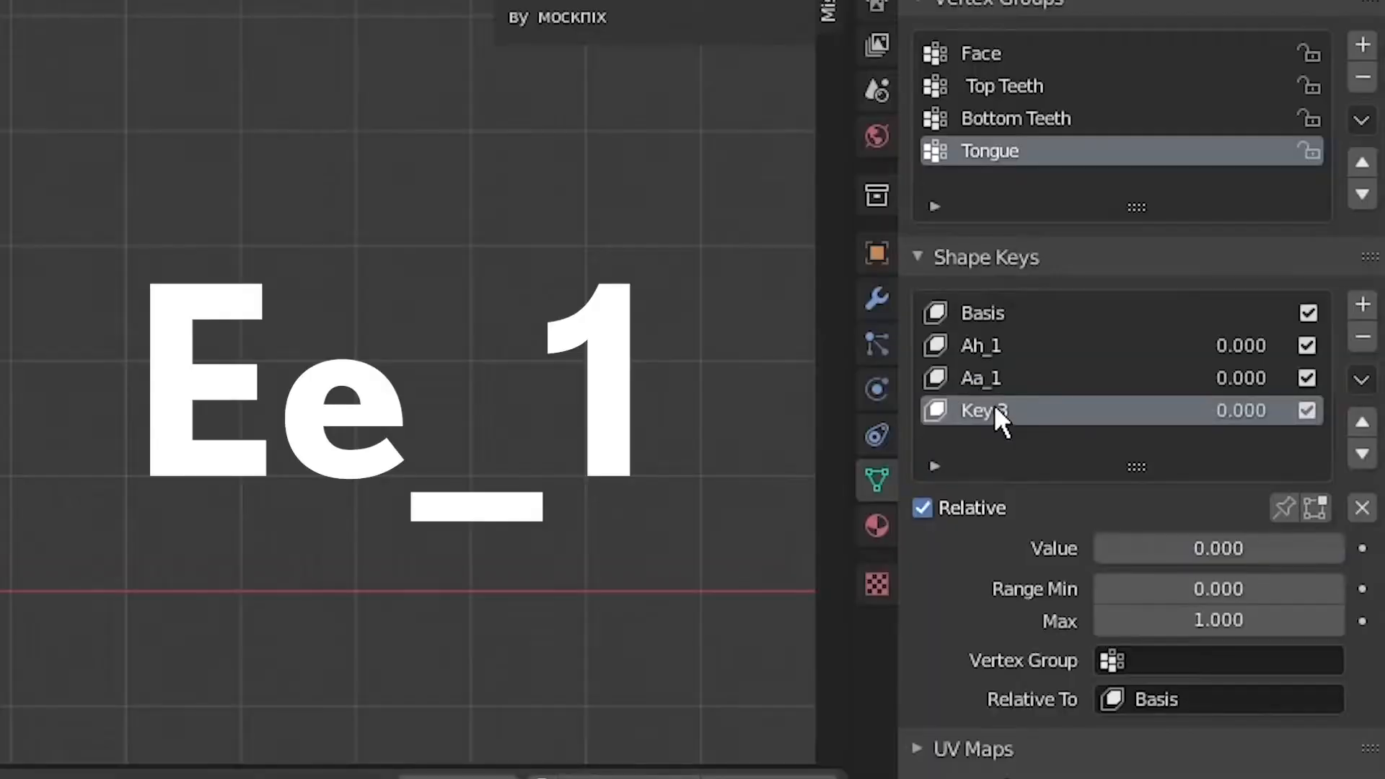
Step: Rename the new shape key as Ee_1 and return the Aa_1 value to 0.000
double_click(1211, 524)
text(E)
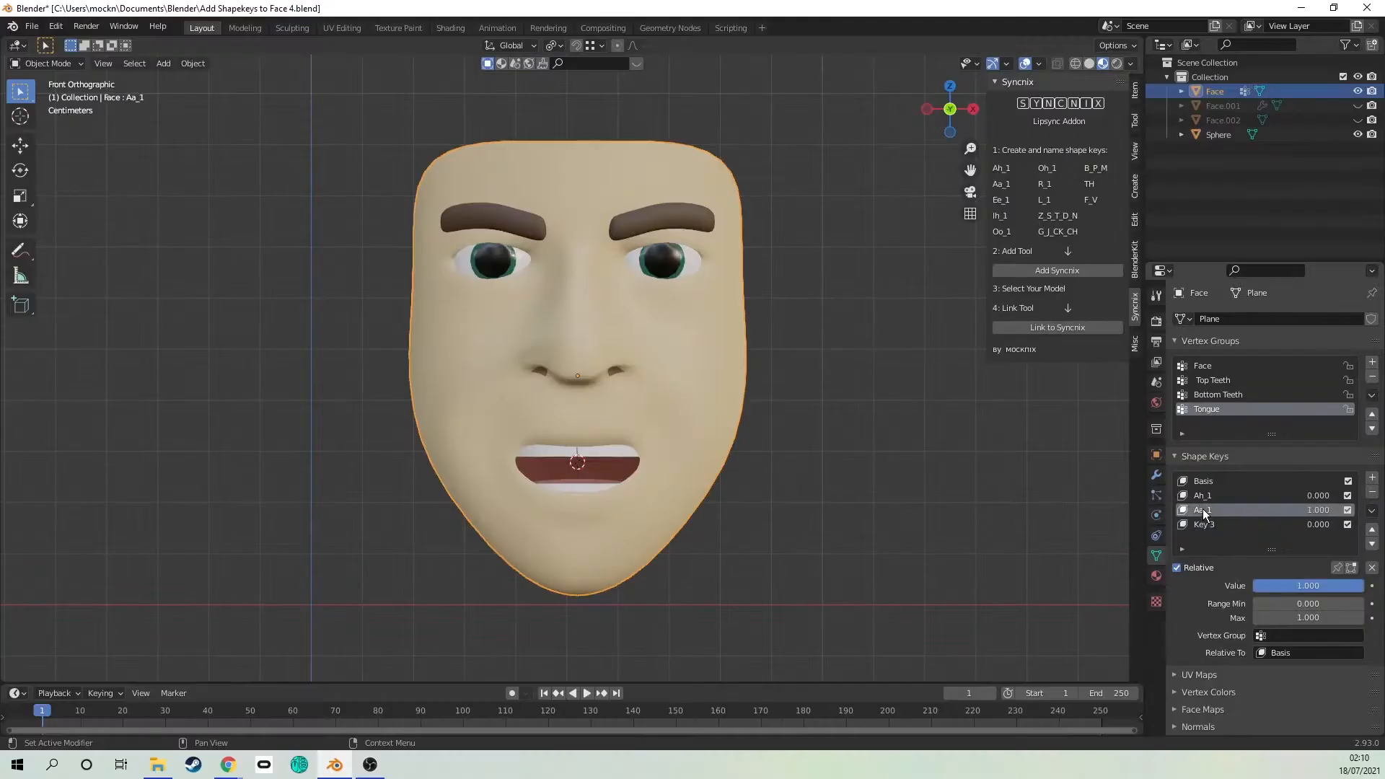
drag(1308, 585, 1262, 585)
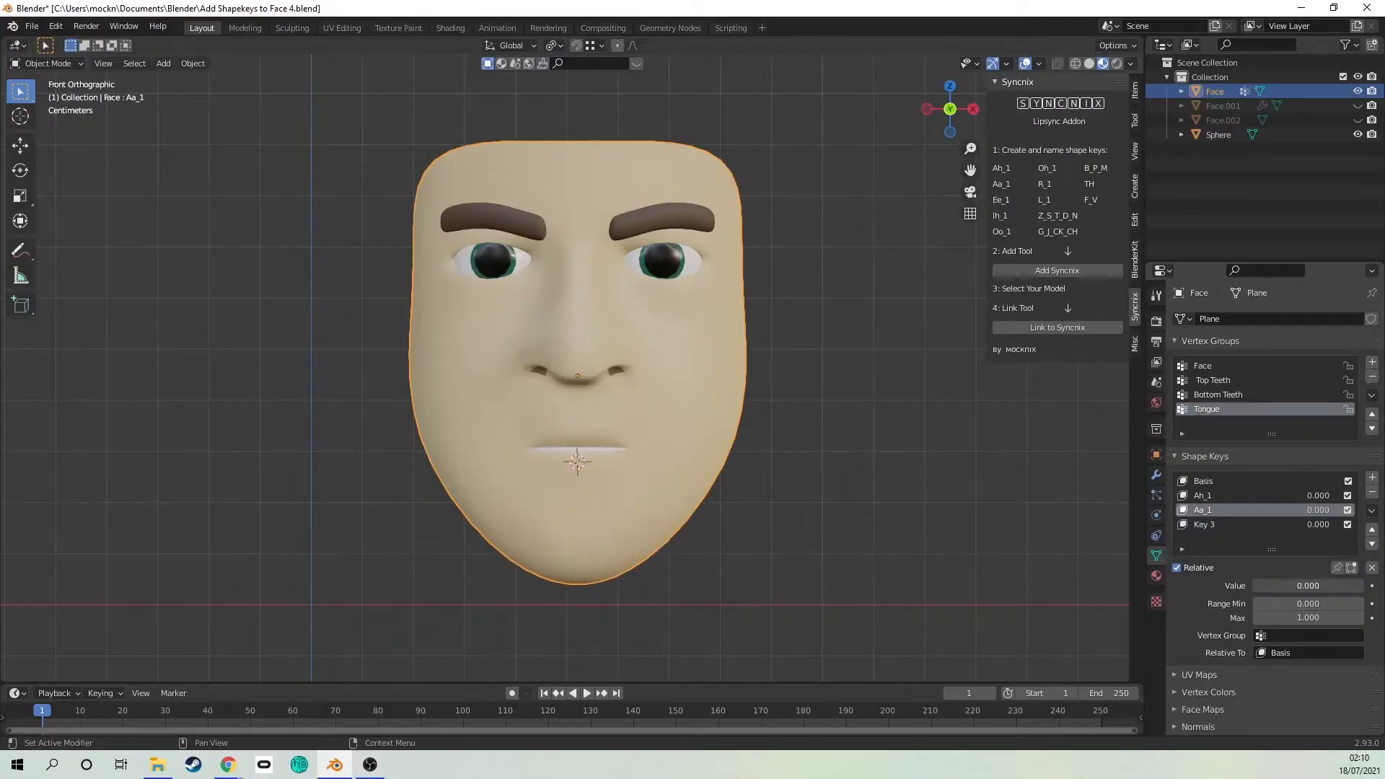
click(1209, 522)
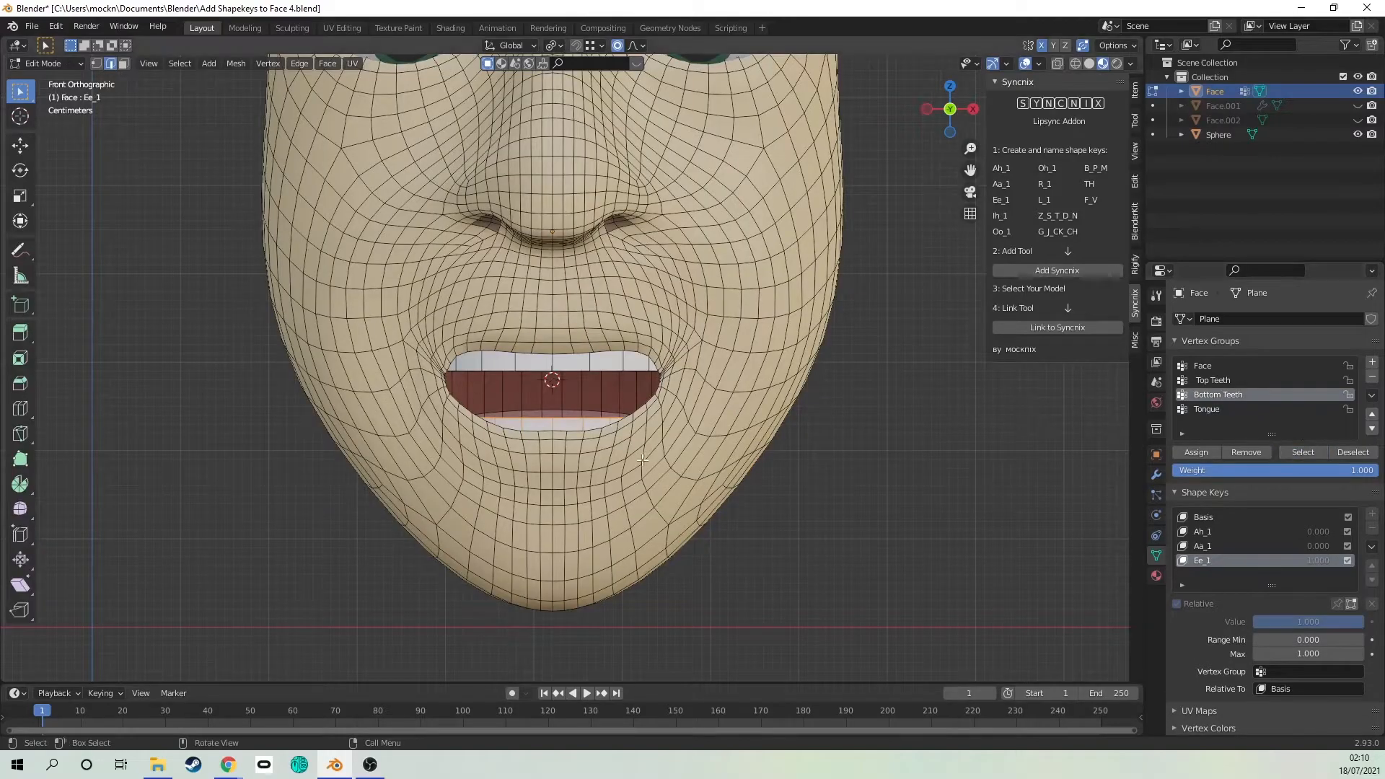
Step: In the Ee_1 shape, move the Bottom Teeth vertex group up about 0.05 m along Z
key(g)
key(z)
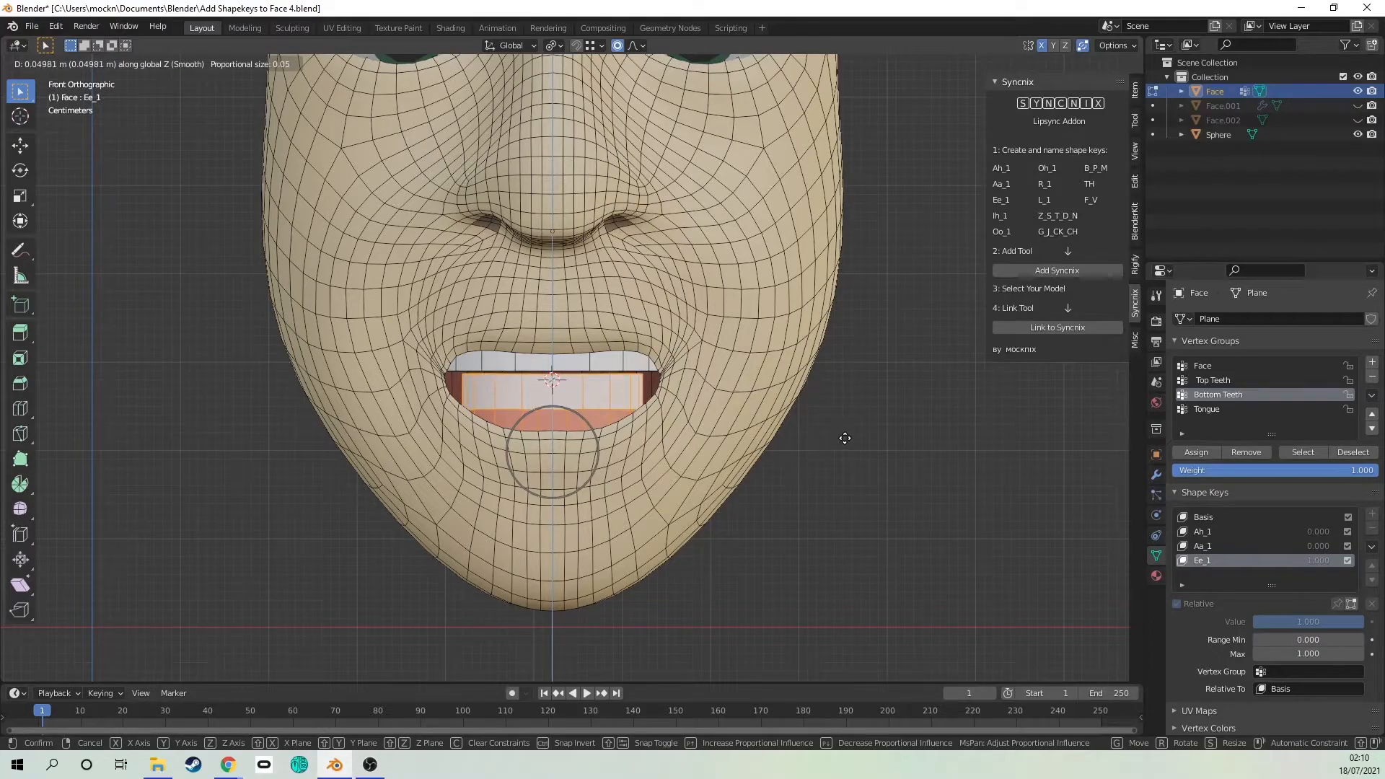
click(845, 437)
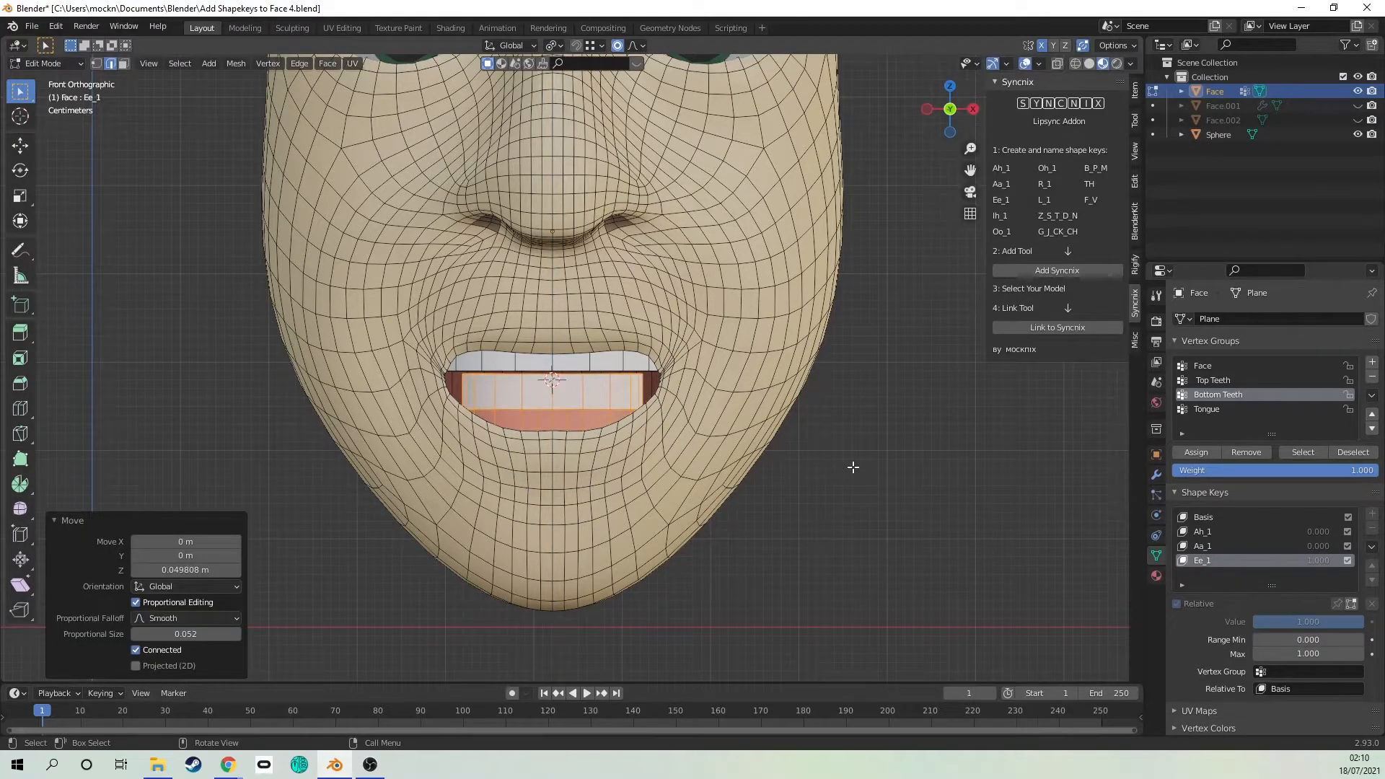
Step: Move the chin below the lower lip upward along Z with proportional editing to narrow the mouth opening
click(853, 467)
shift+middle_drag(830, 465, 835, 486)
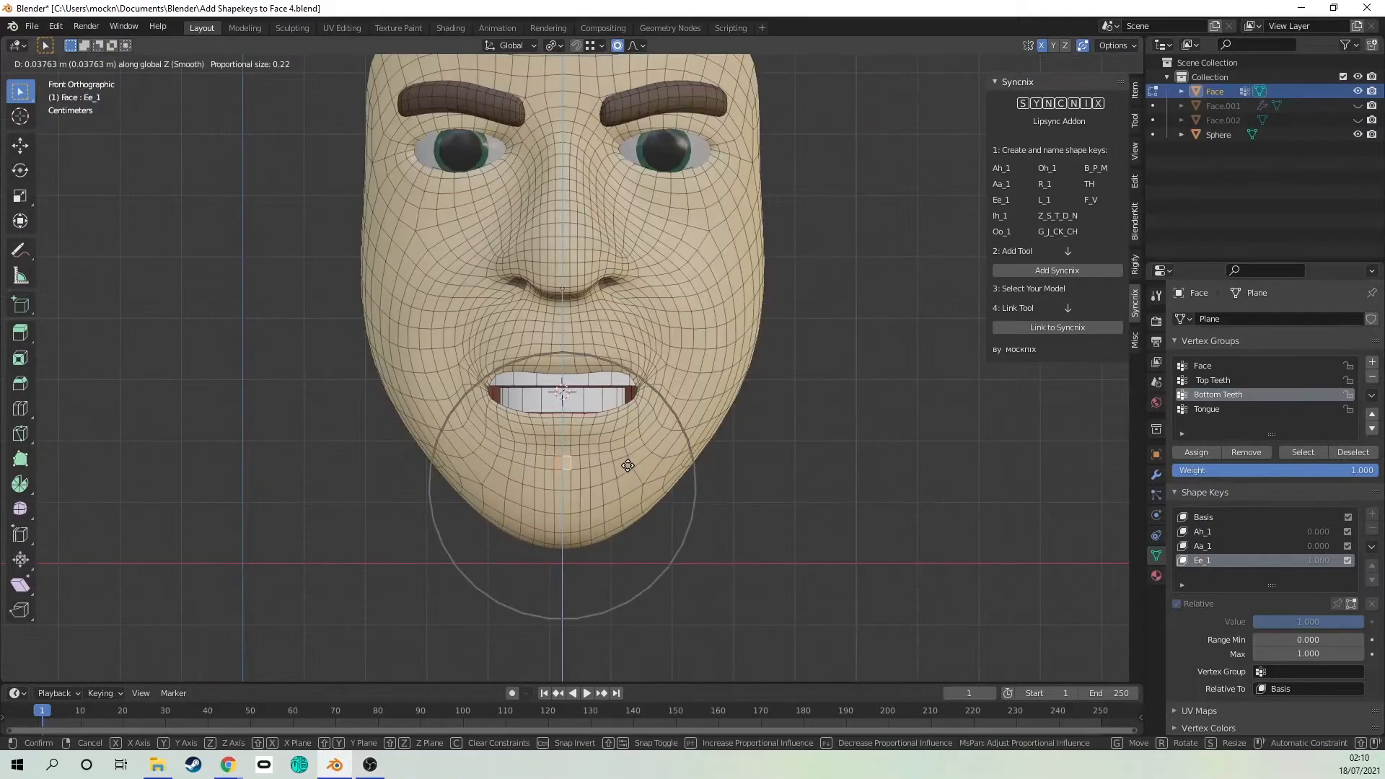
scroll(628, 466, up, 2)
scroll(627, 462, up, 1)
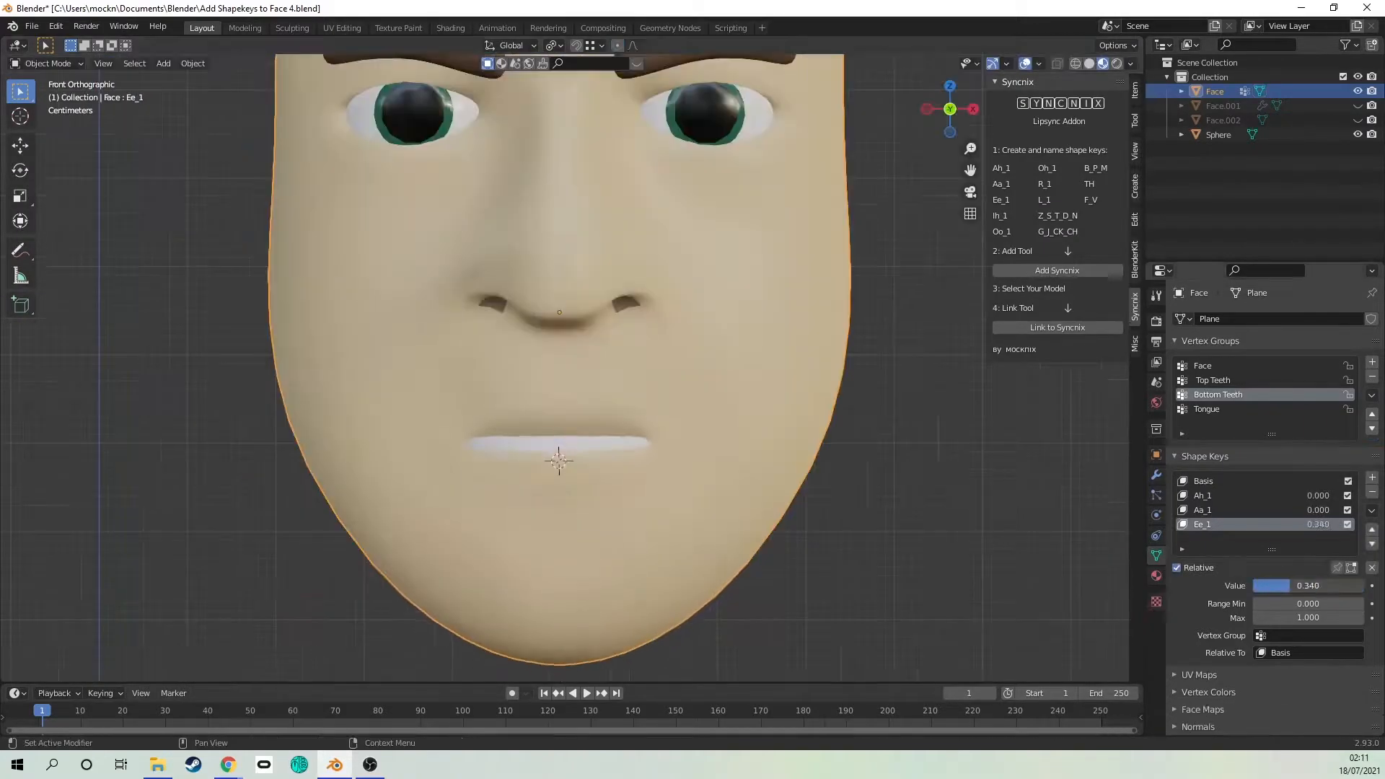
Step: Test the Ee_1 shape key in Object Mode by raising its value
drag(1308, 585, 1349, 586)
click(1262, 510)
click(1250, 496)
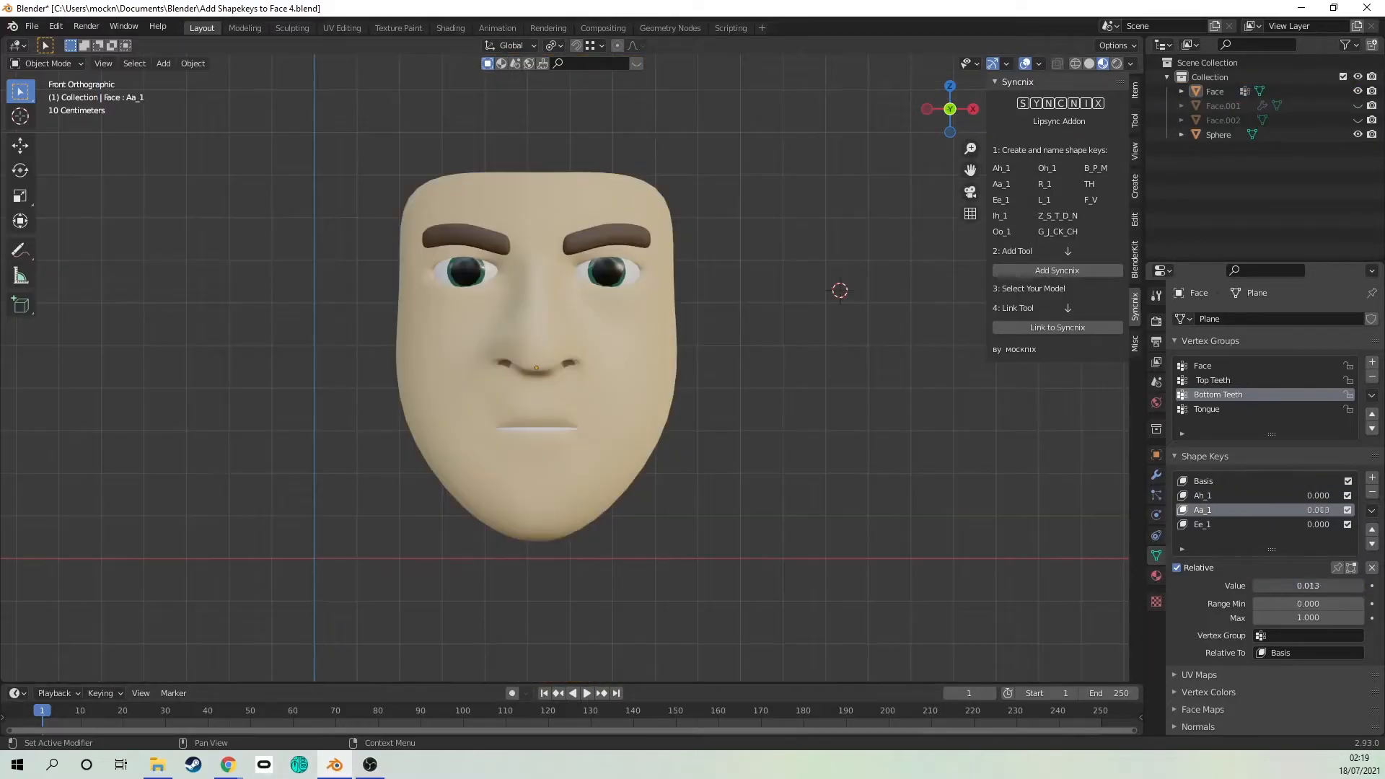
Step: Blend Aa_1 at 0.295 with Ee_1 at 0.449 and create a new shape key from the mix
mouse_move(1270, 586)
mouse_down()
mouse_move(1301, 585)
mouse_move(1288, 586)
mouse_up()
click(1274, 524)
drag(1271, 585, 1325, 585)
click(1244, 525)
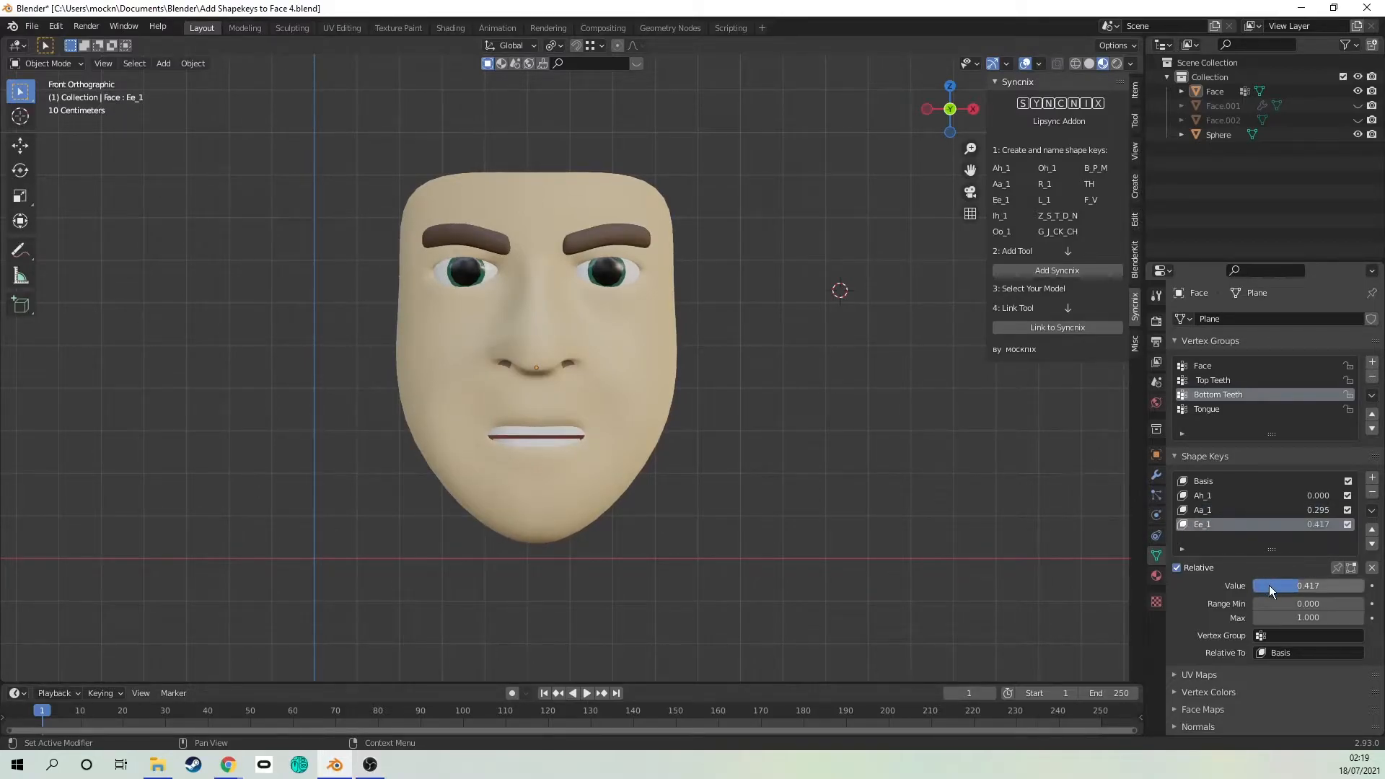
drag(1270, 586, 1269, 585)
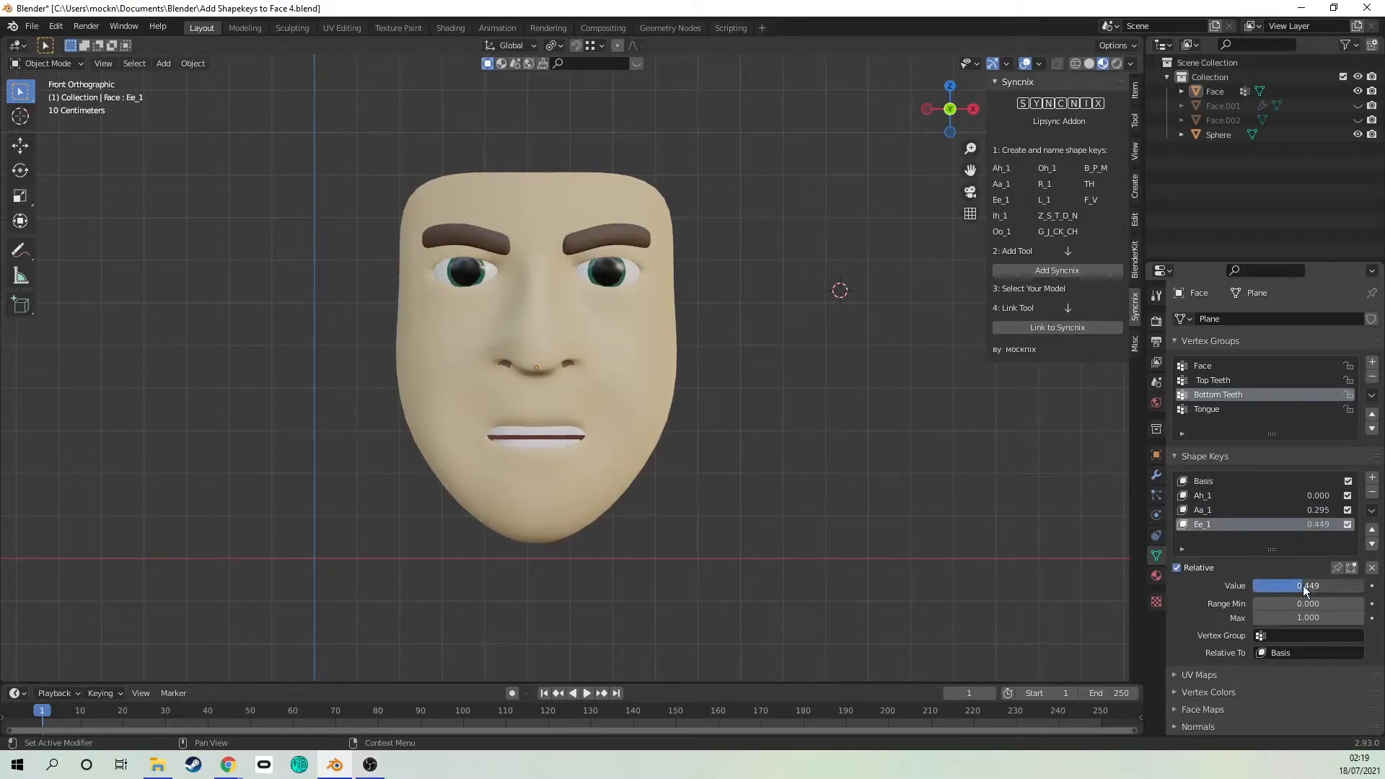
click(1372, 510)
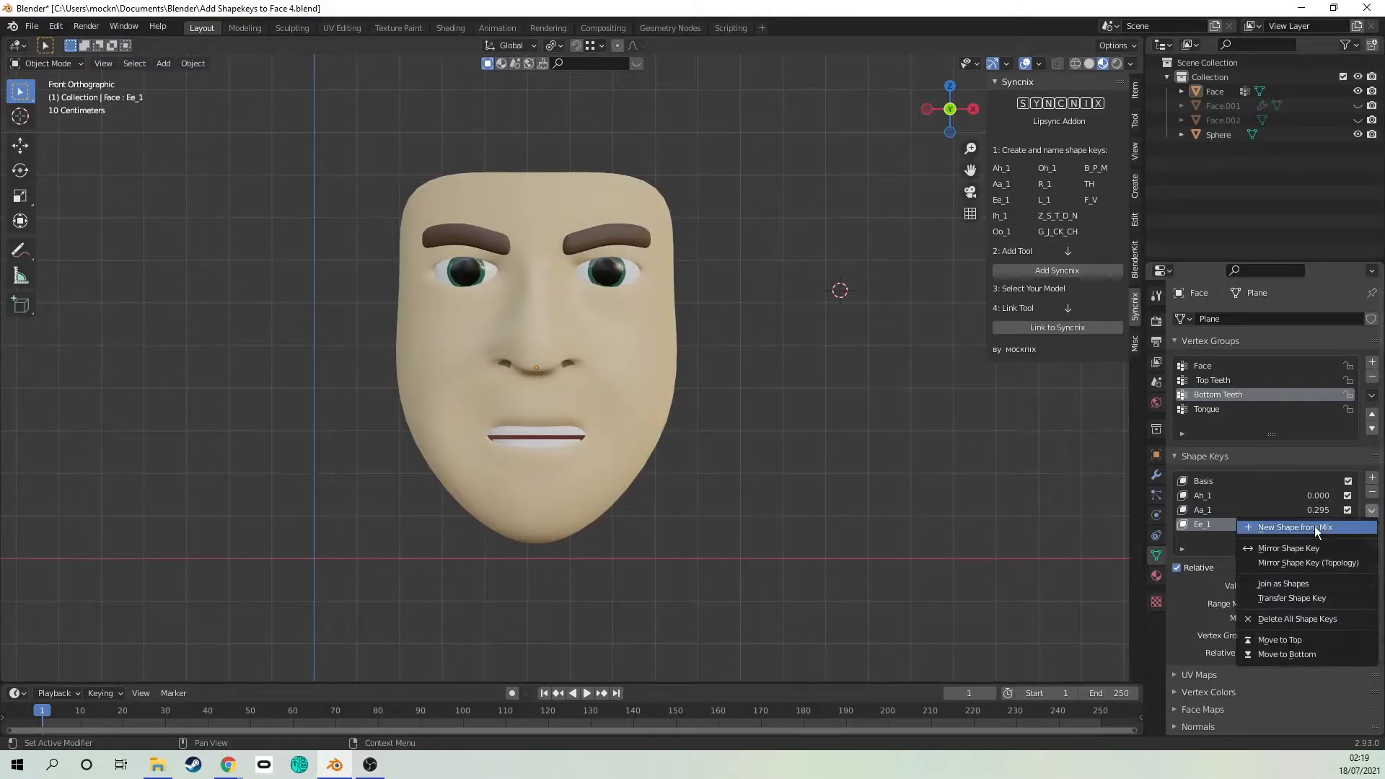
click(1314, 527)
Step: Reset the Ee_1 and Aa_1 values to 0.000 and name the new shape key Ih_1
click(1288, 524)
drag(1349, 583, 1259, 582)
click(1288, 510)
click(1261, 541)
double_click(1208, 539)
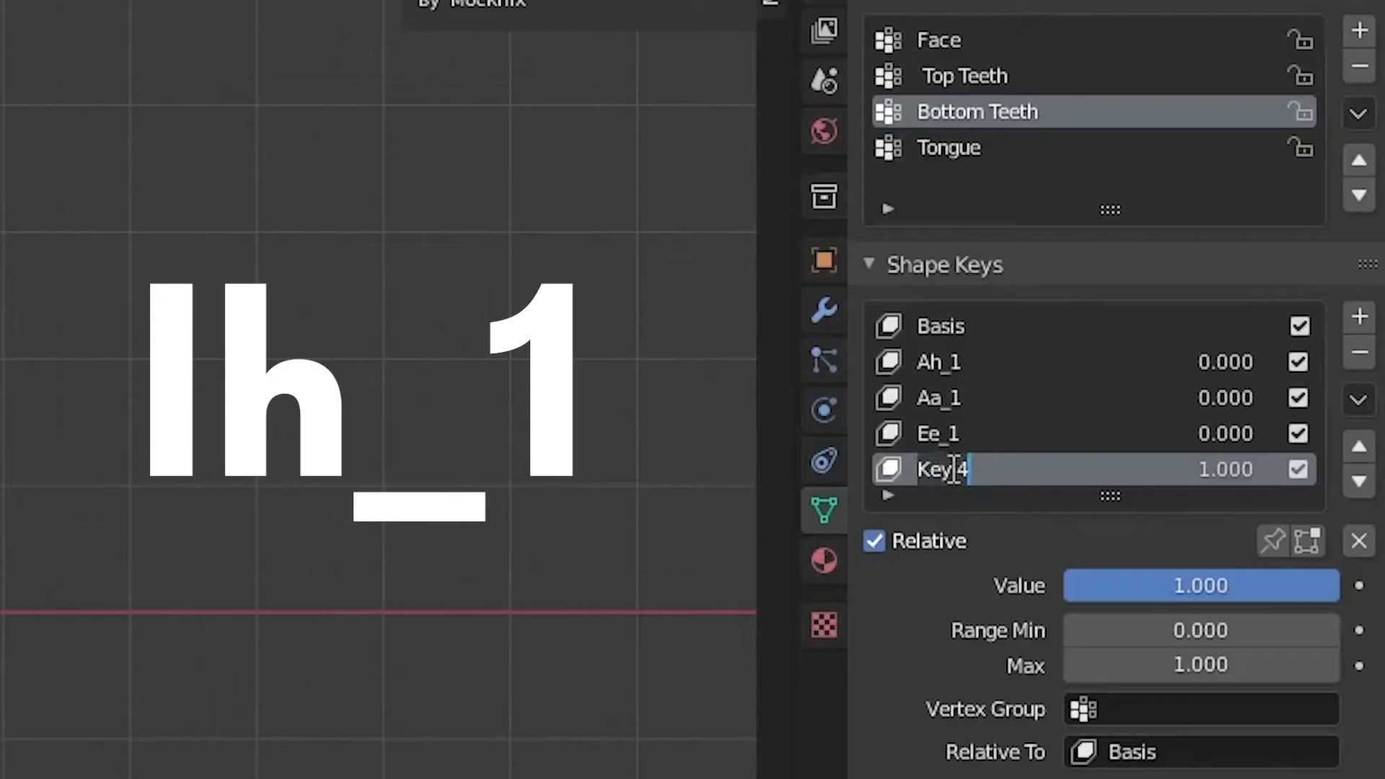
text(Ih_)
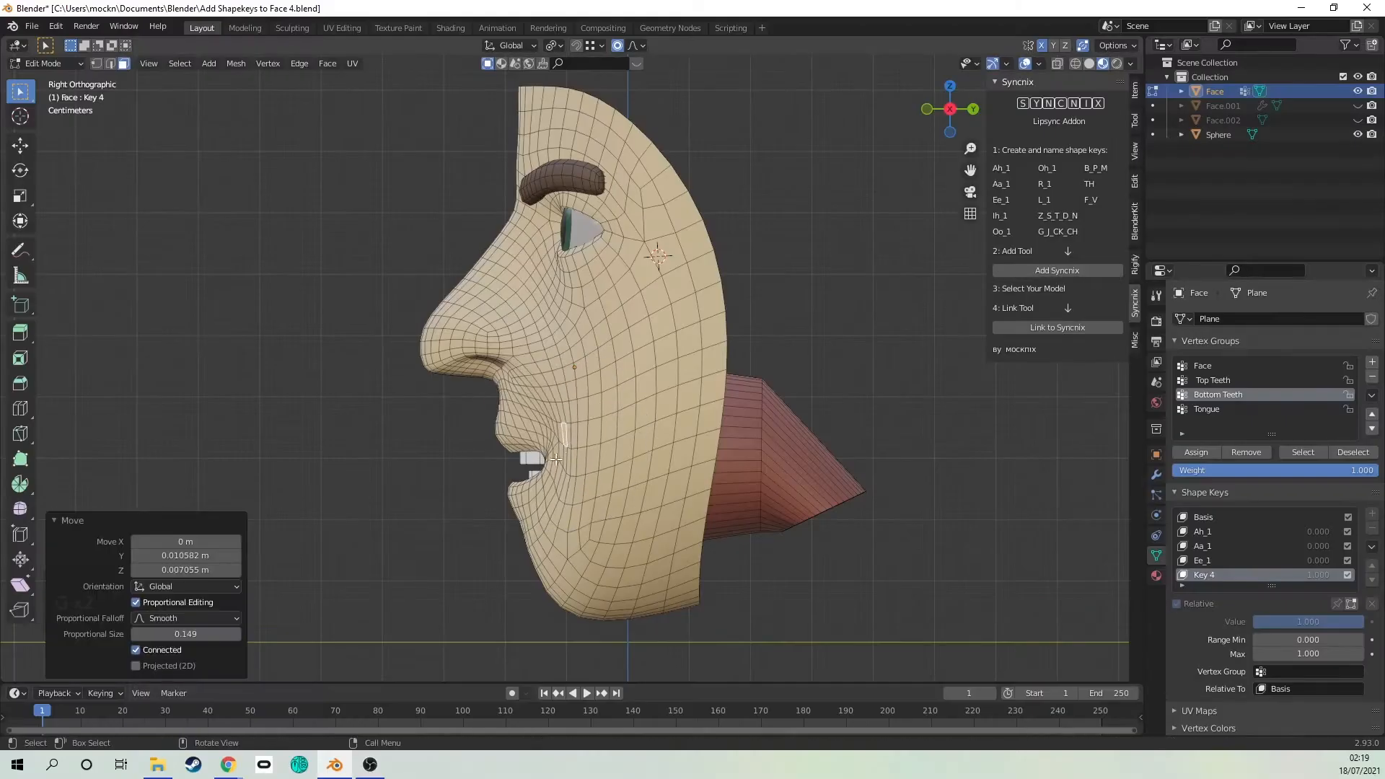
Step: Adjust the mouth corner of the new shape in the right side view with proportional editing
key(g)
click(558, 460)
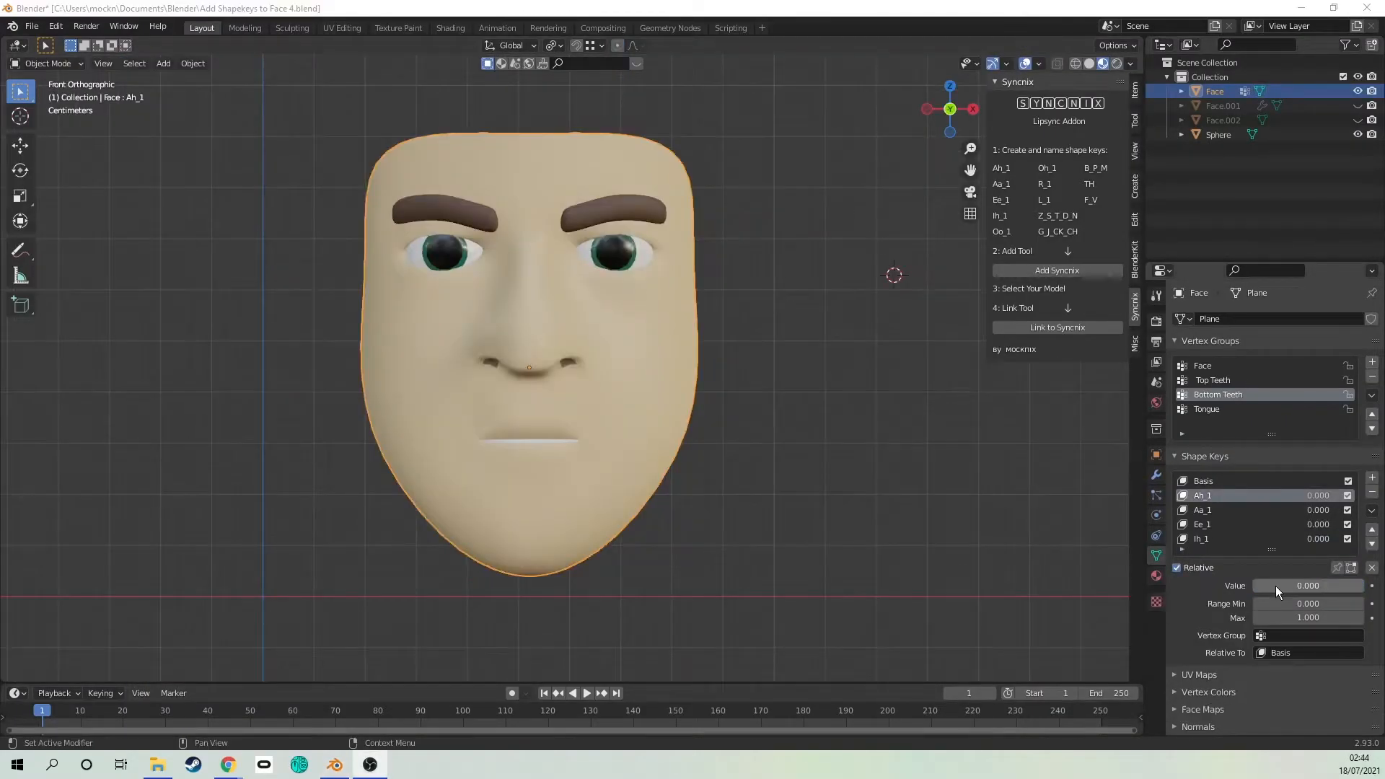
Step: Set Ah_1 to 1.000, create another shape key from the mix, and return Ah_1 to 0.000
drag(1276, 586, 1342, 586)
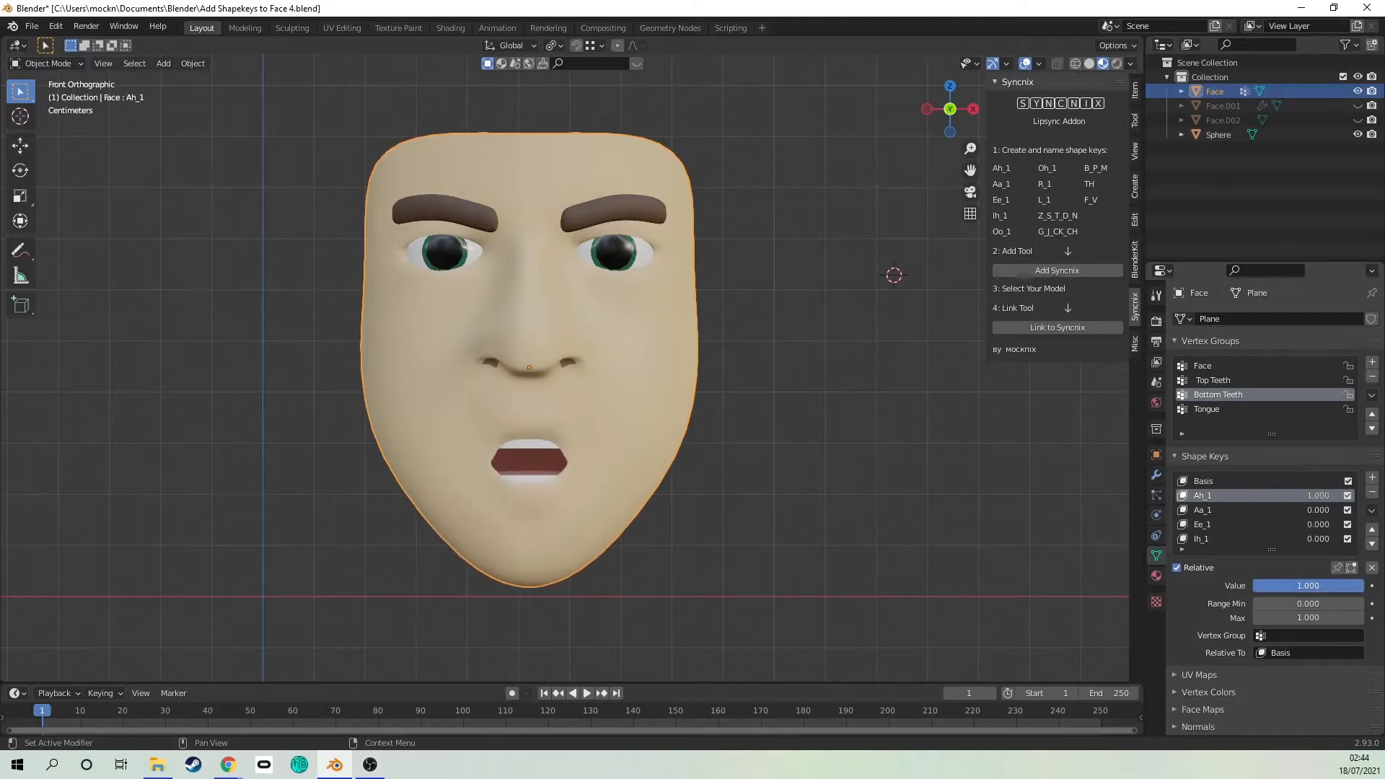
click(1373, 511)
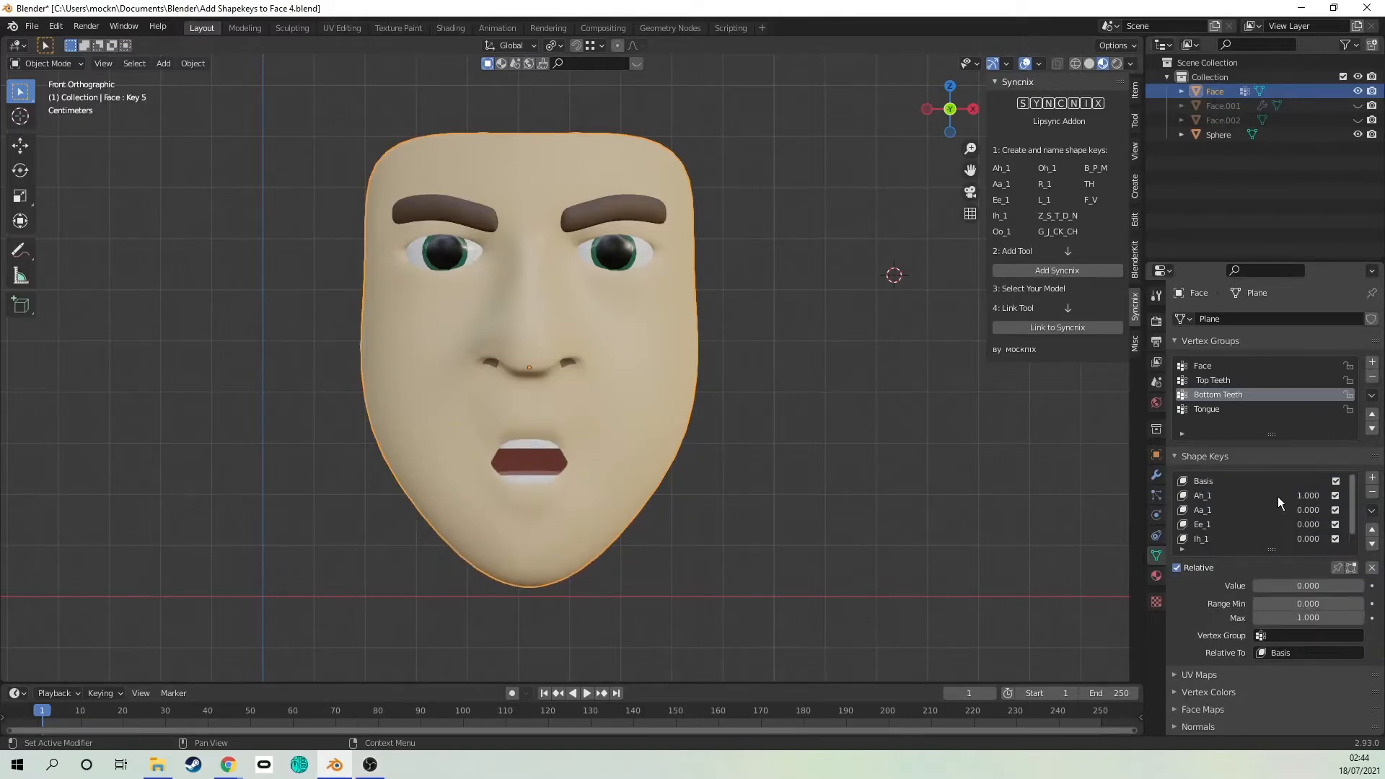
drag(1359, 586, 1256, 586)
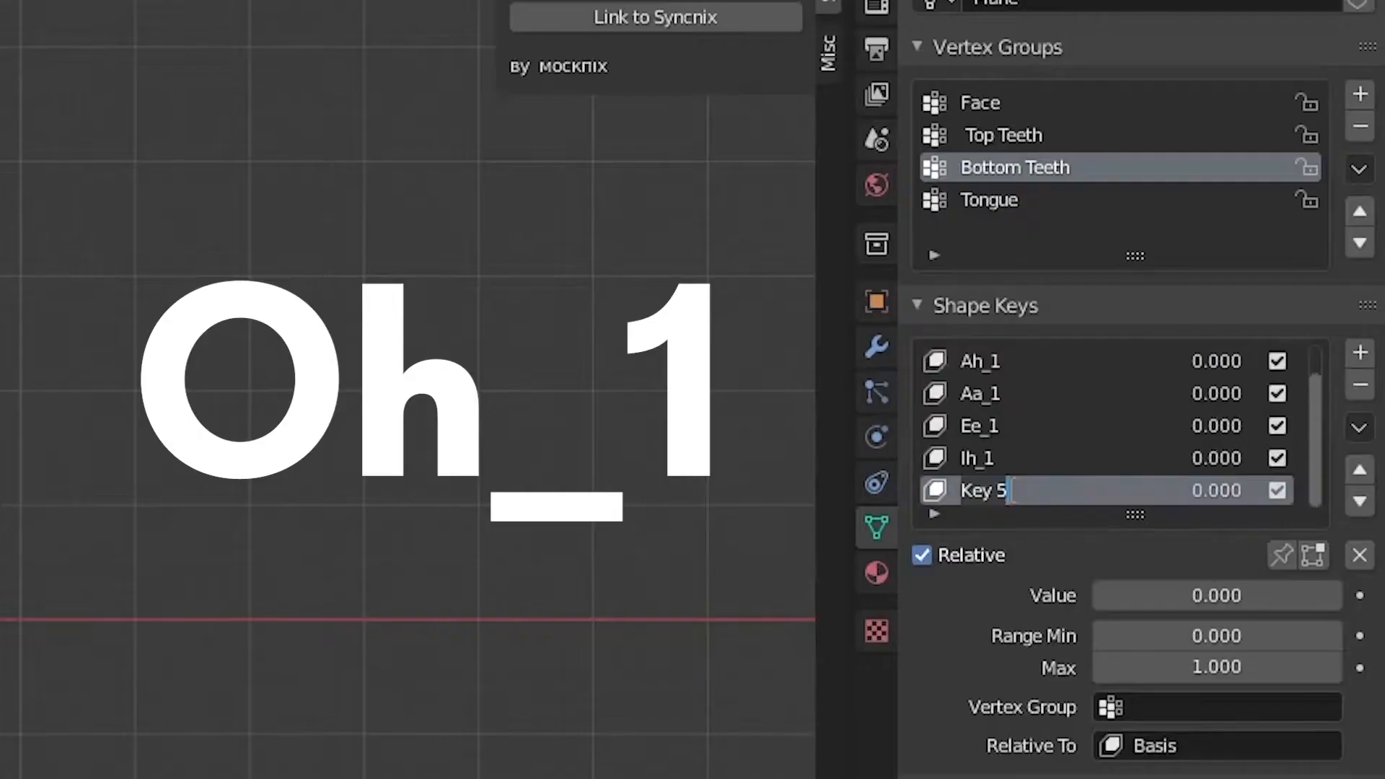
Step: Name the new shape key Oh_1 and refine the lip edges of its rounded mouth opening in the side view
text(Oh_1)
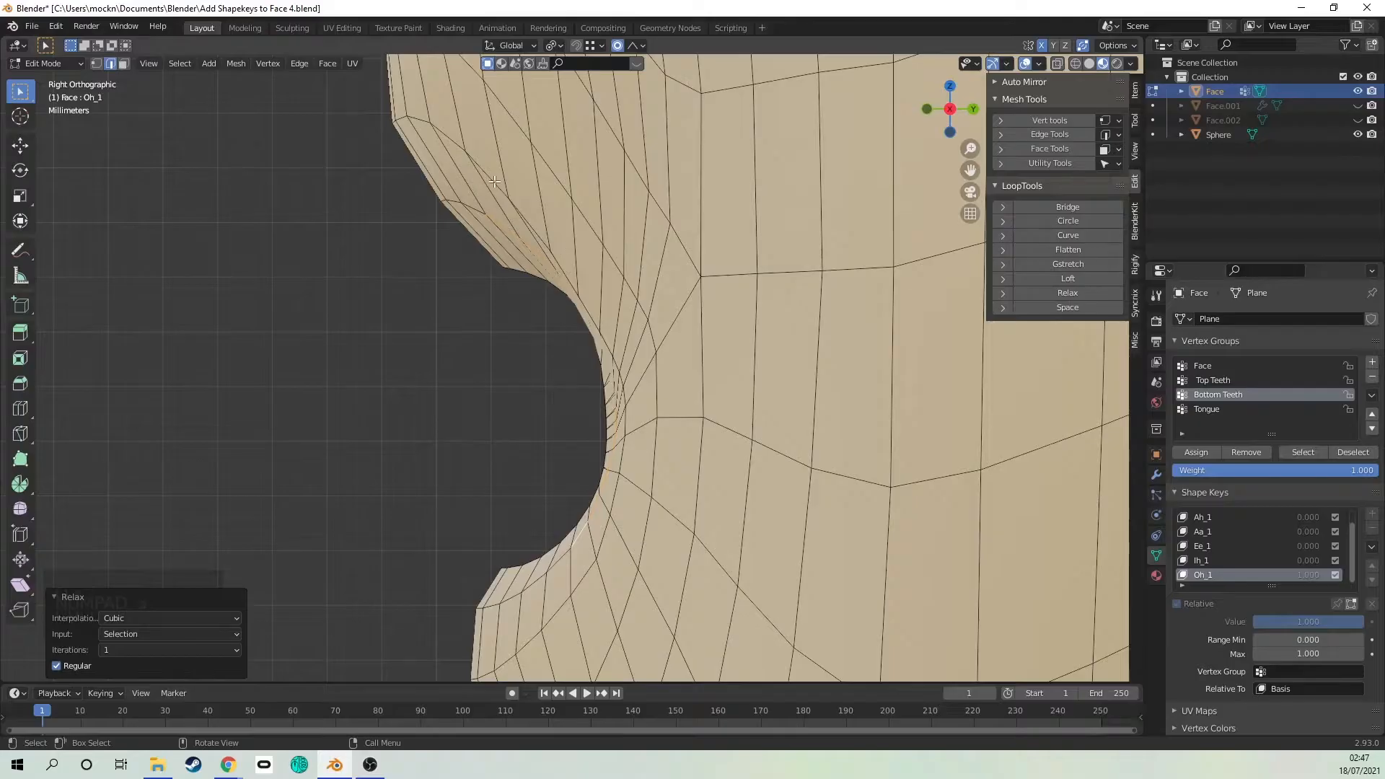
key(ctrl+e)
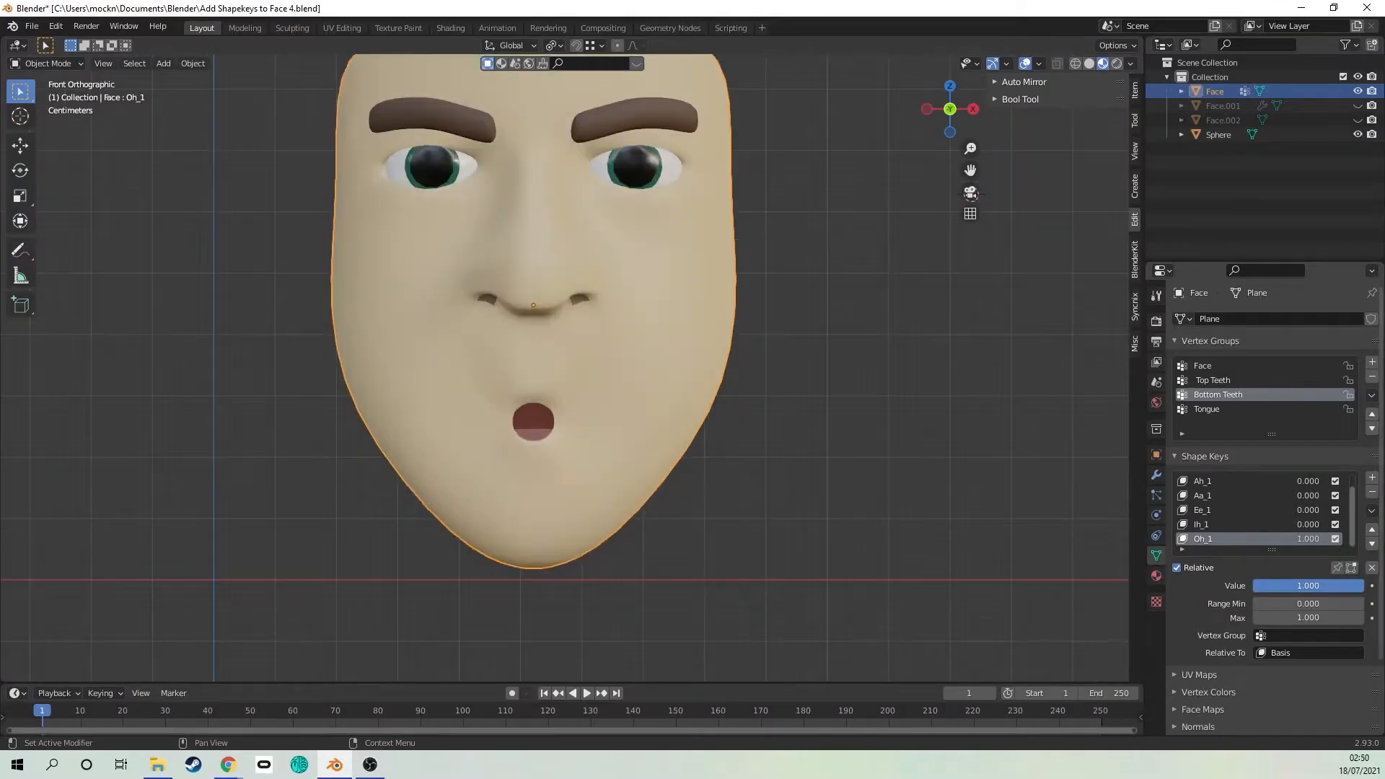
Step: Lower the Oh_1 value, create a new shape key from the mix, and reset Oh_1 to 0.000
drag(1357, 586, 1323, 586)
click(1373, 510)
click(1293, 529)
click(1305, 526)
drag(1321, 584, 1243, 585)
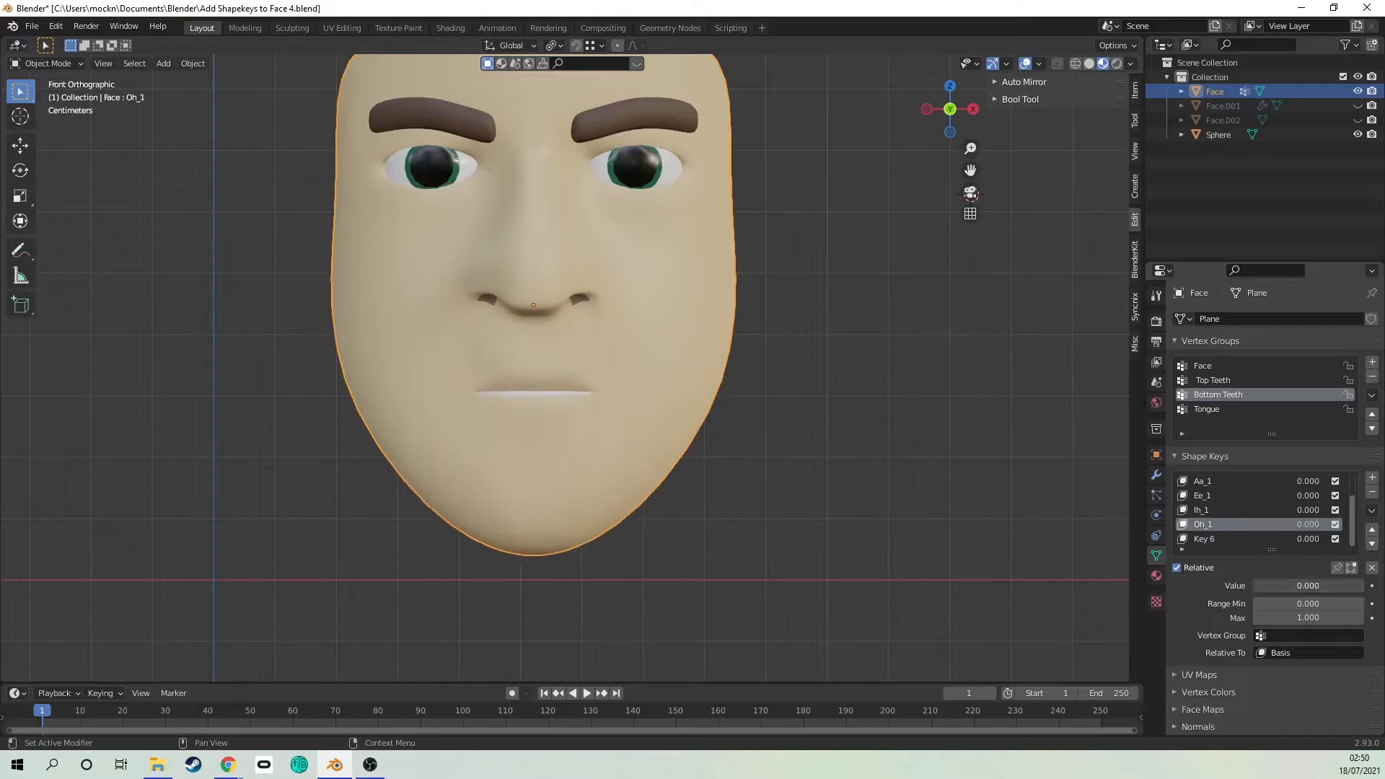
Step: Name the new shape key Ooh_1 and save the file
click(1228, 539)
double_click(1229, 539)
text(Ooh_1)
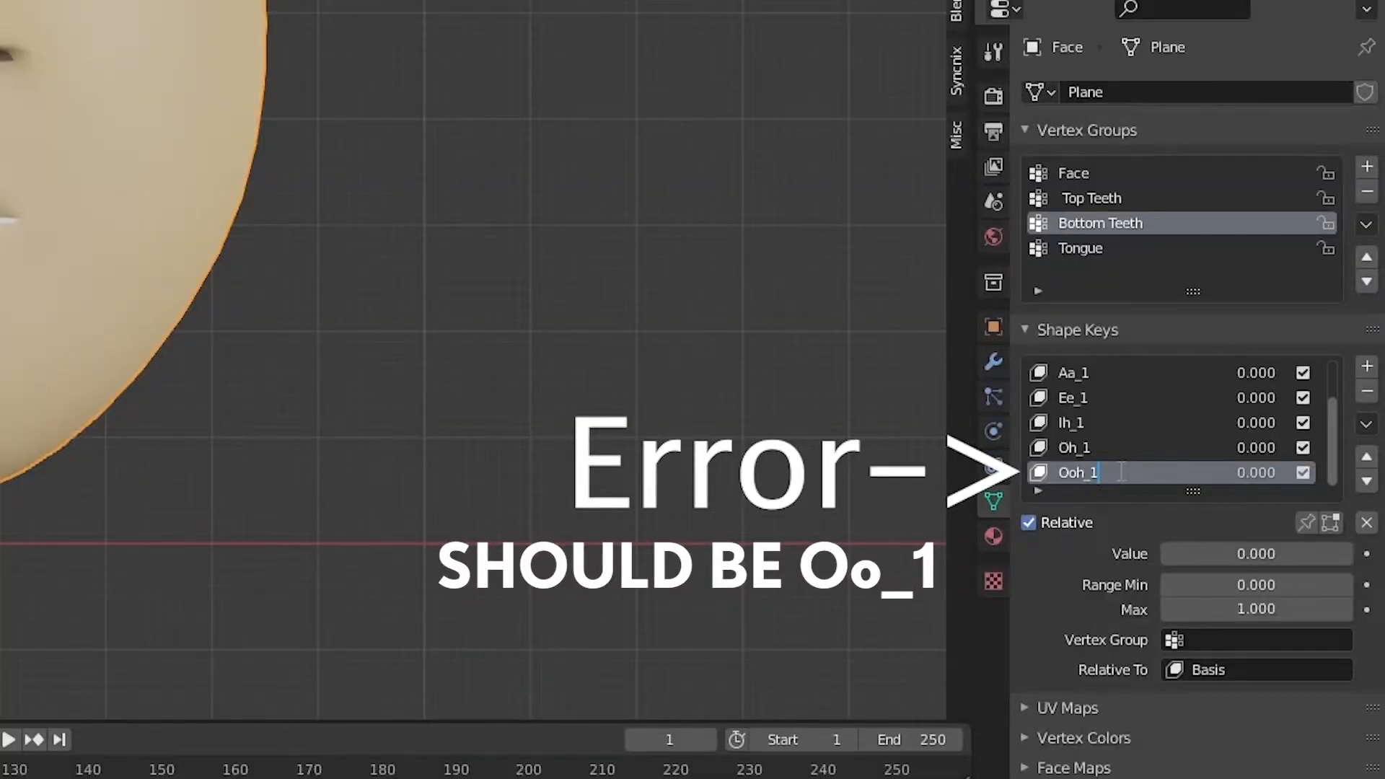
key(Return)
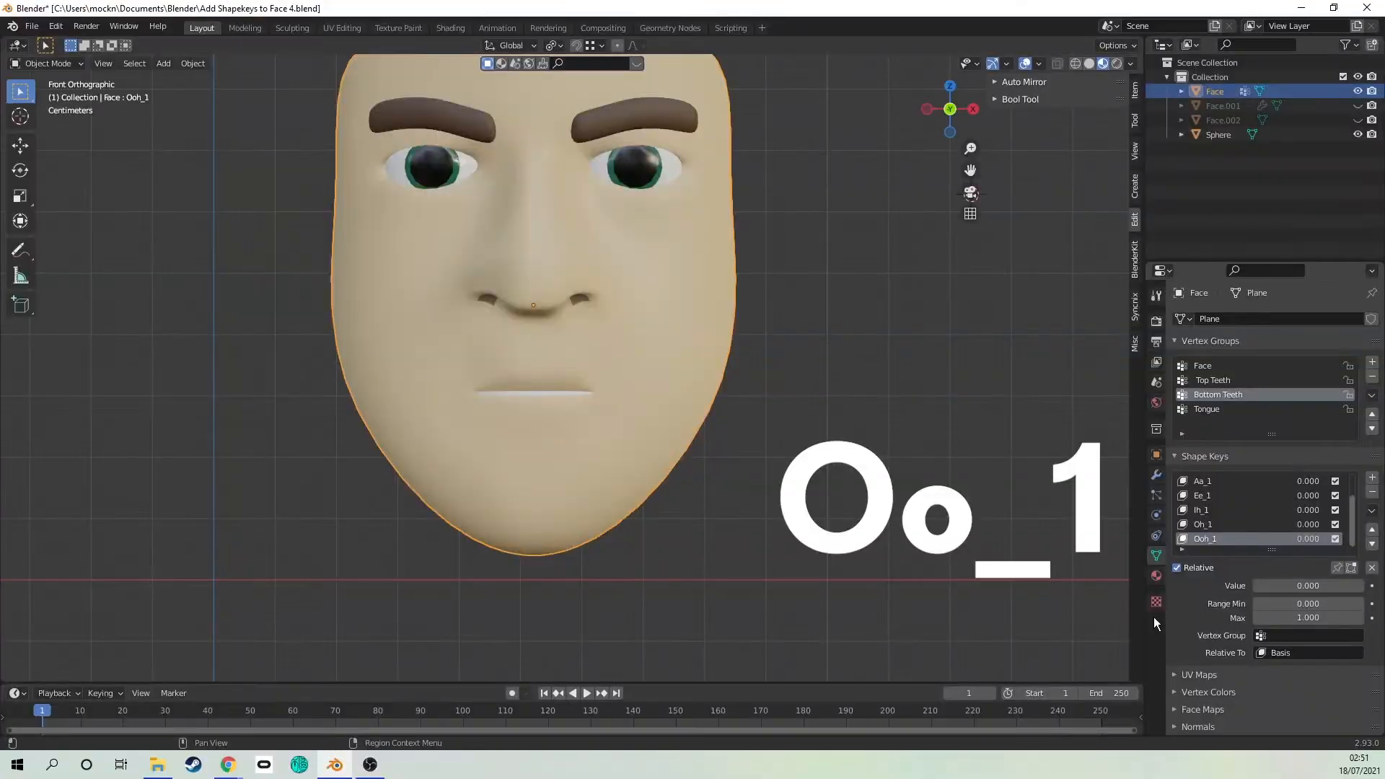
key(ctrl+s)
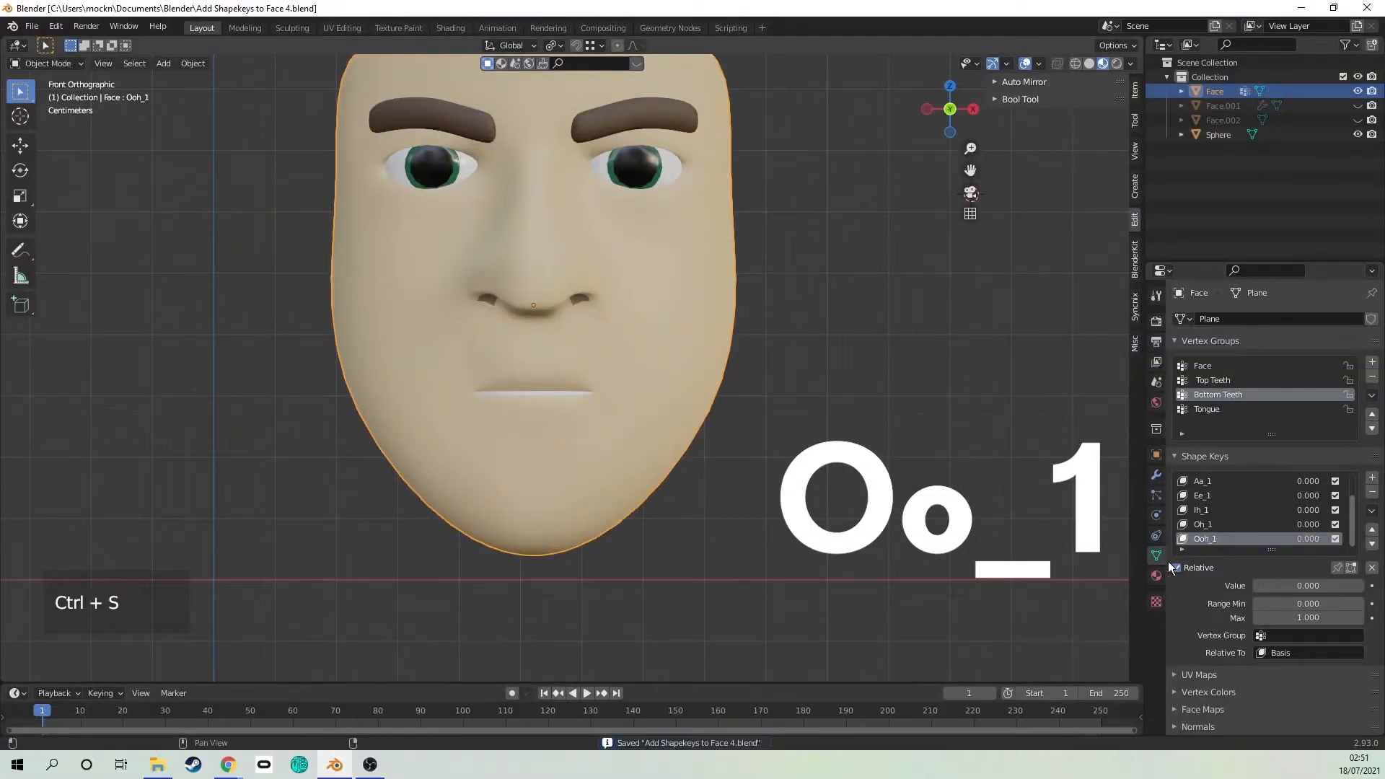
Step: Set Ooh_1 to 1.000 and scale the mouth corner along Z with proportional editing
drag(1301, 586, 1360, 586)
scroll(562, 419, up, 2)
key(Tab)
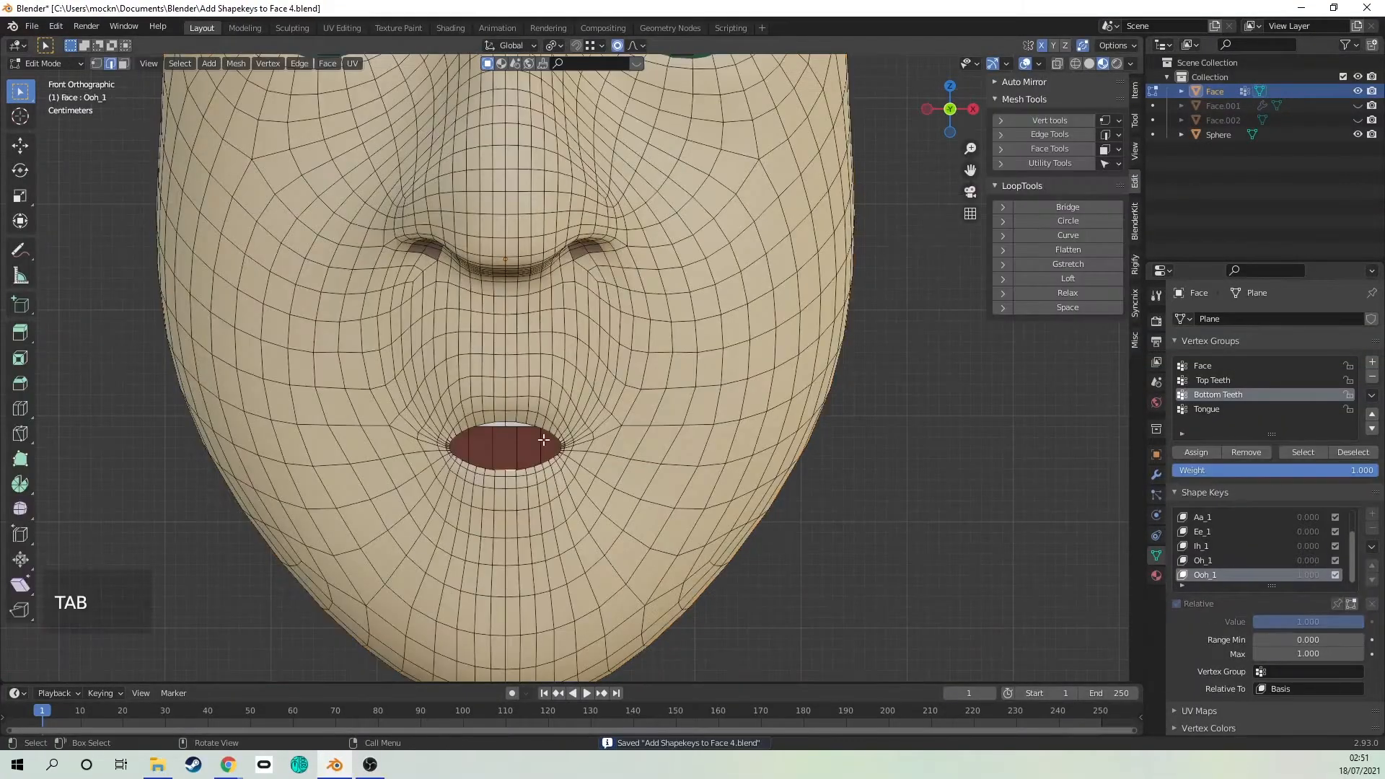
scroll(599, 390, up, 1)
key(s)
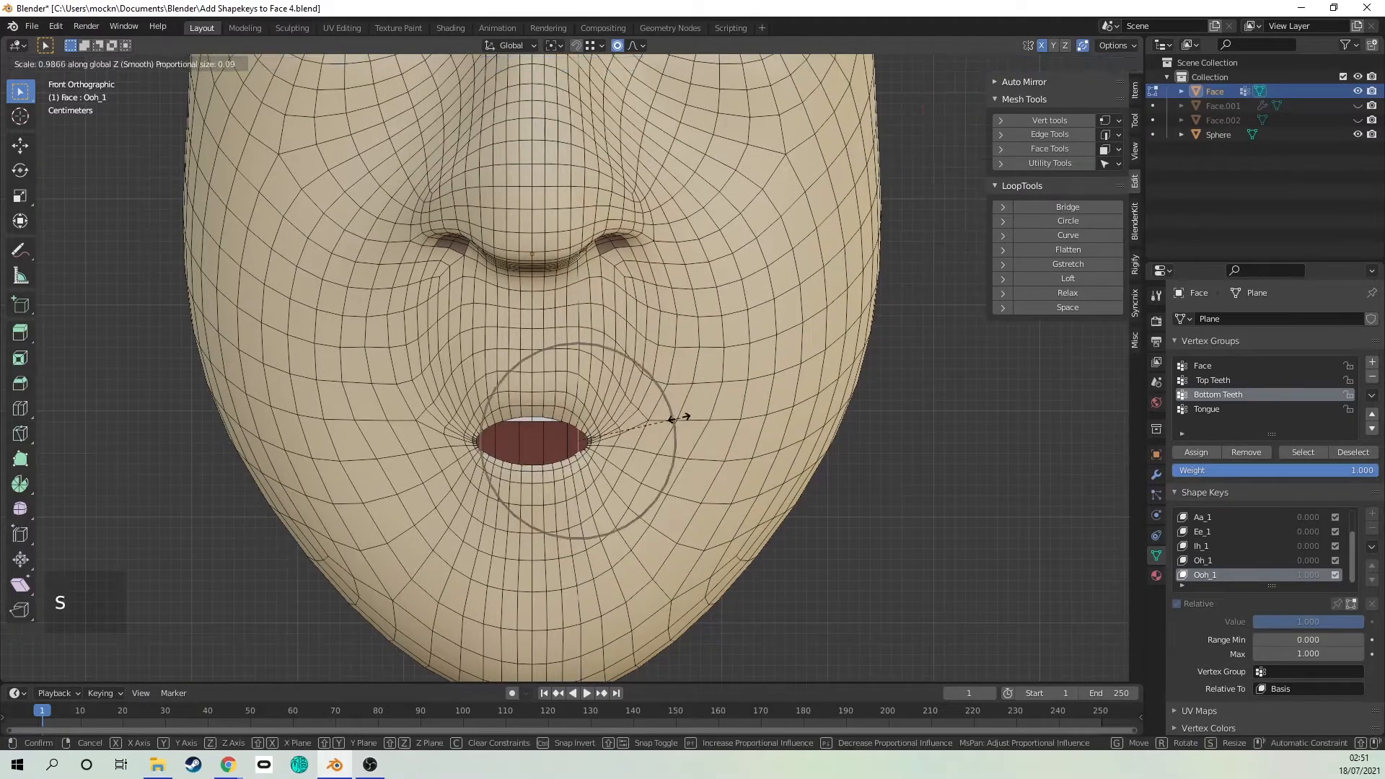
key(z)
scroll(619, 429, up, 1)
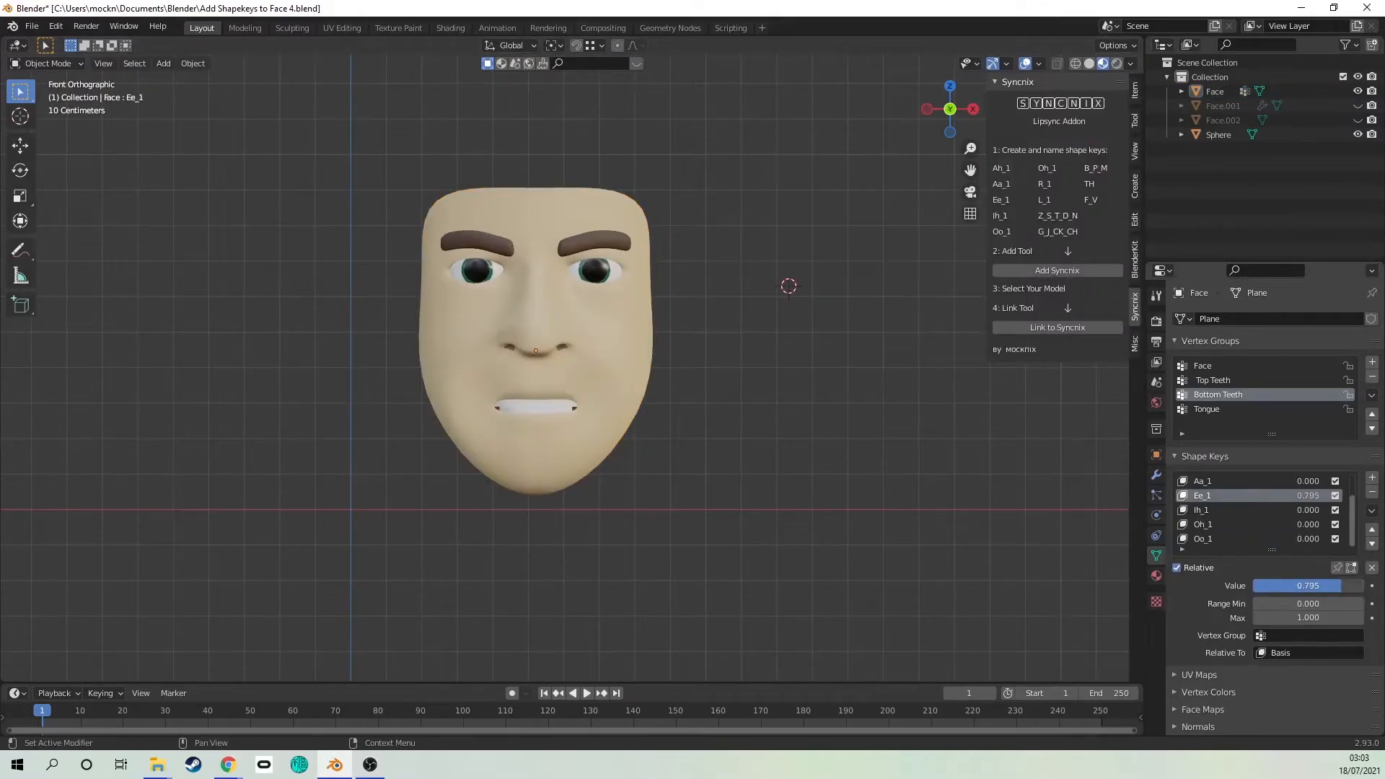
Step: Set Ee_1 to 0.763 and create a new shape key from the mix
mouse_move(1343, 586)
mouse_down()
mouse_move(1363, 586)
mouse_move(1325, 585)
mouse_up()
click(1372, 511)
click(1299, 525)
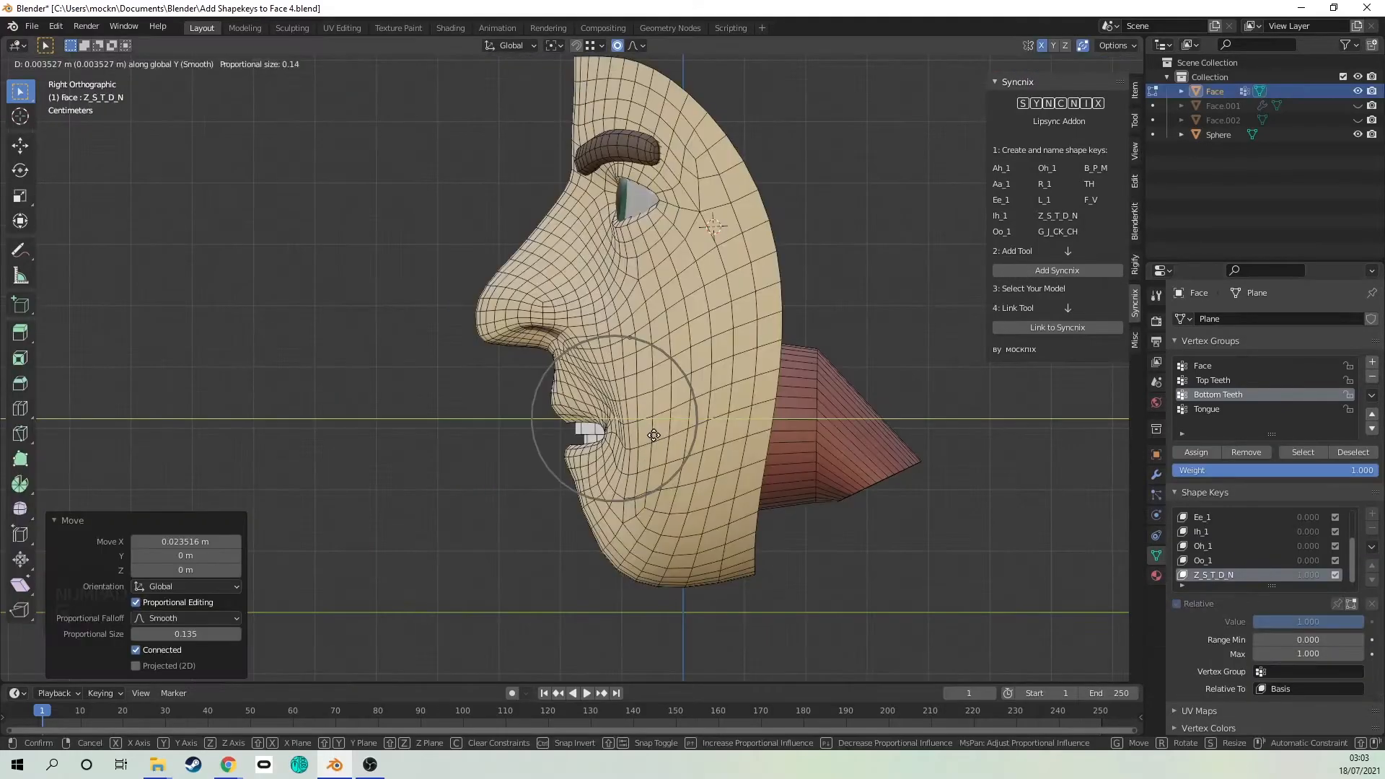
Step: Push the mouth corner of the Z_S_T_D_N shape back along Y with proportional editing in the right side view
click(654, 435)
key(g)
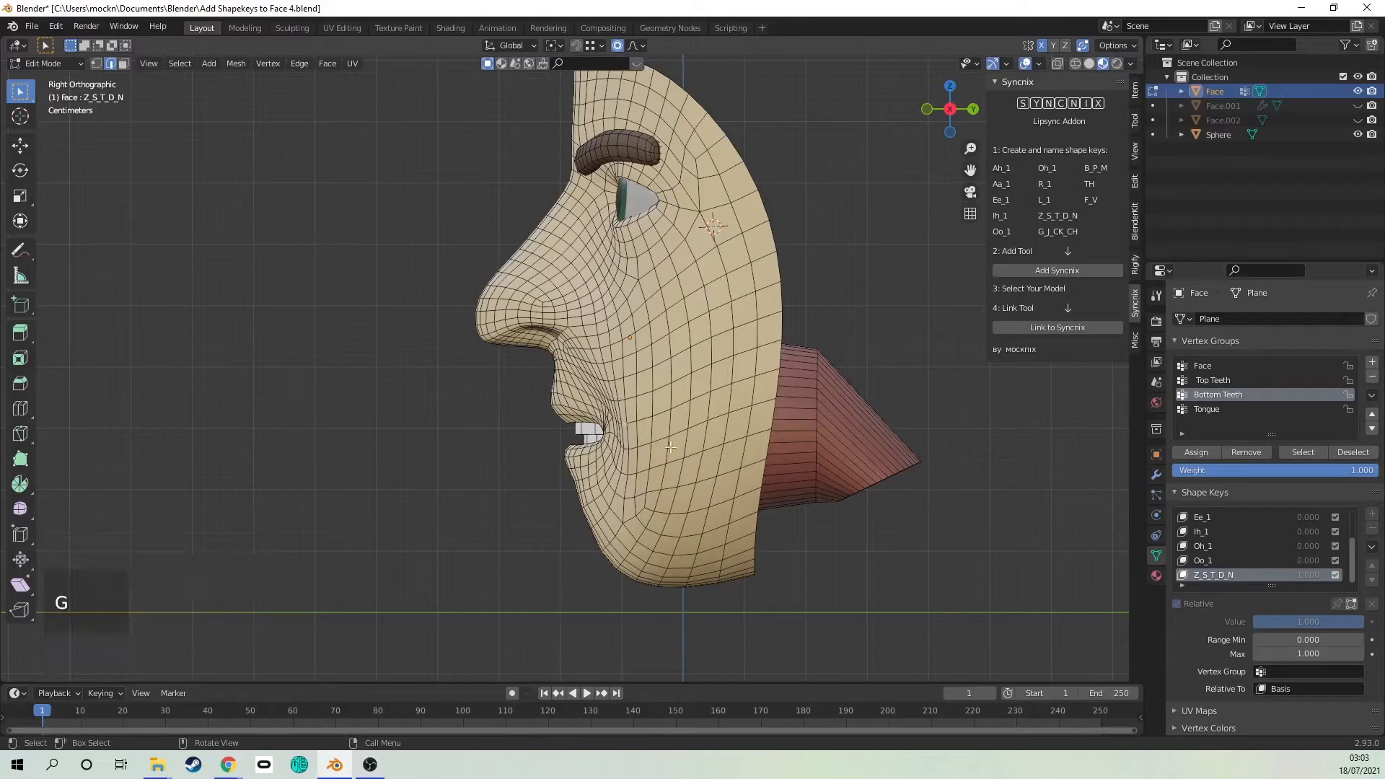
key(g)
scroll(685, 448, down, 4)
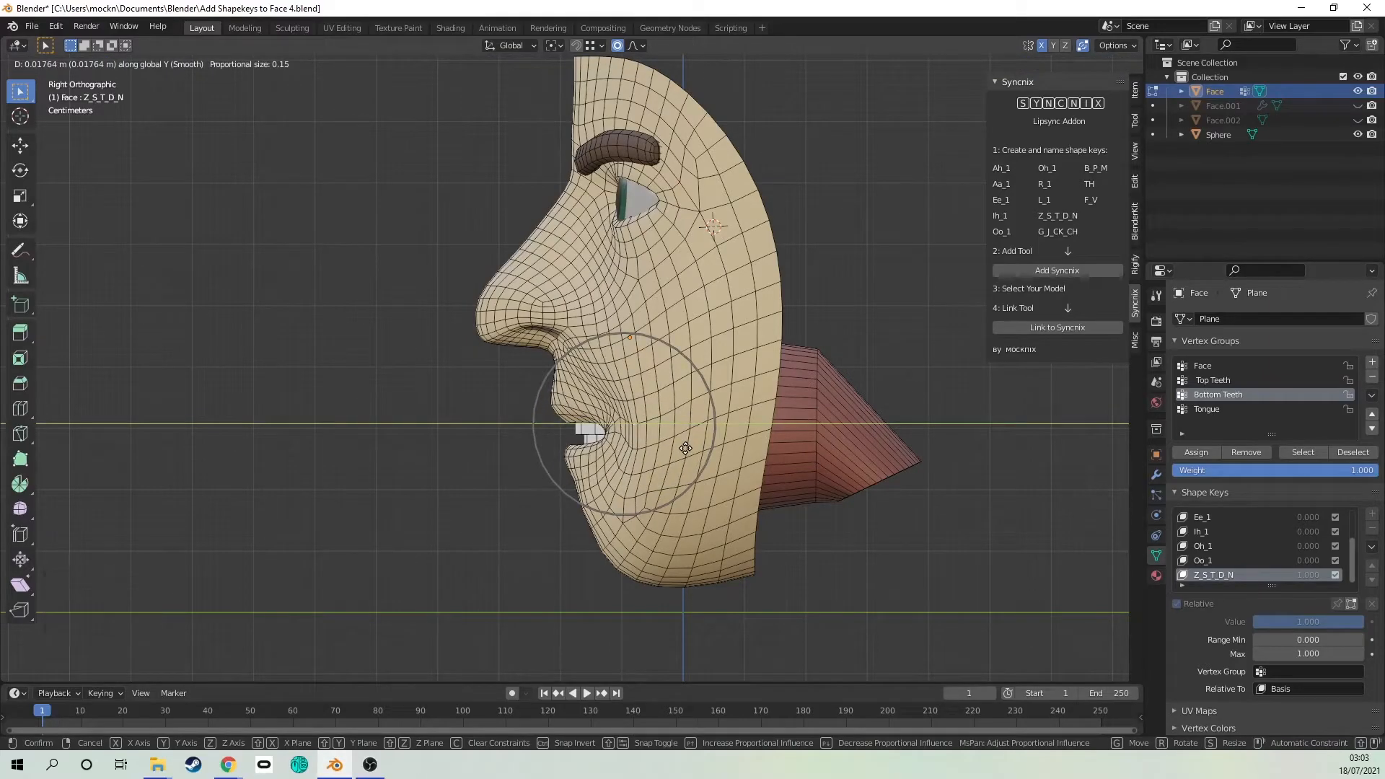
click(686, 448)
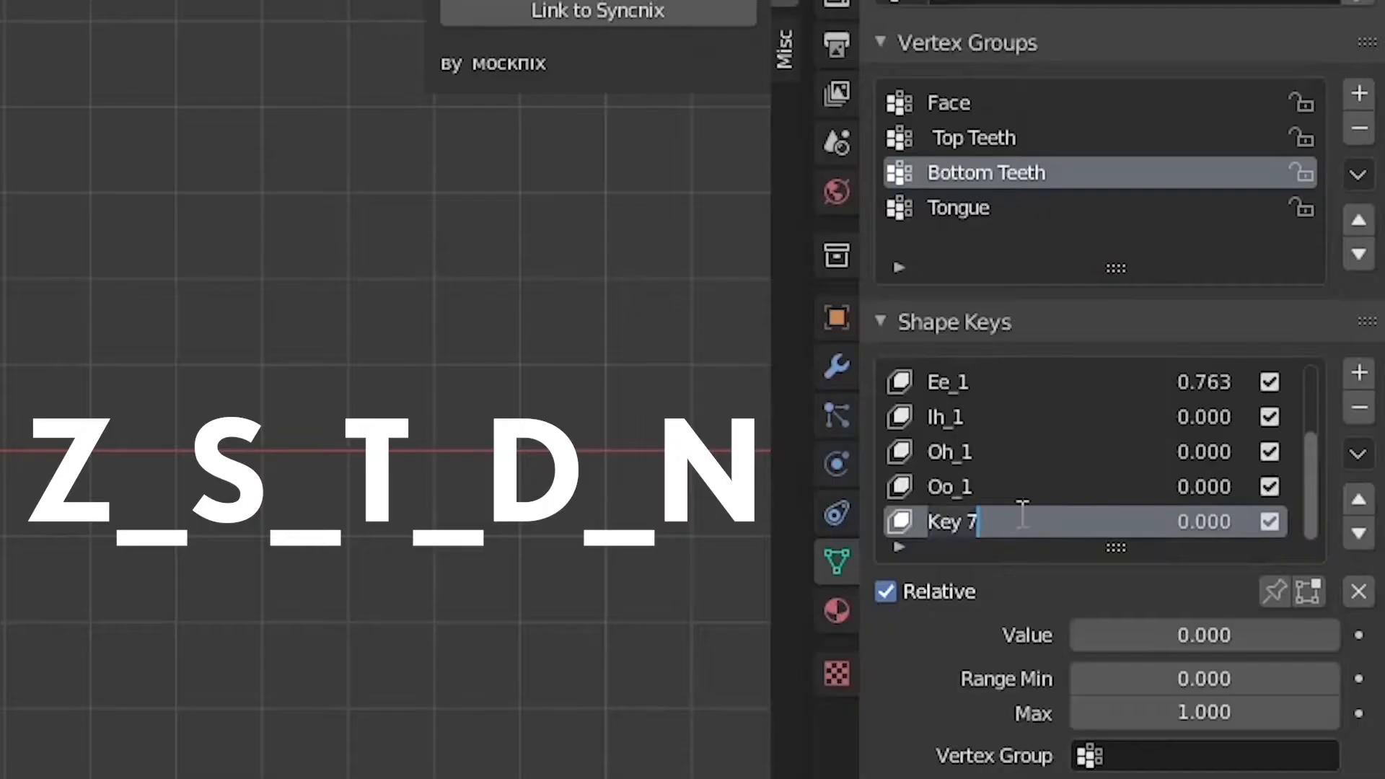
Step: Name the new shape key Z_S_T_D_N, set its value to 1.000 for mesh editing, and reset Ee_1 to 0.000
text(Z_S_T_D)
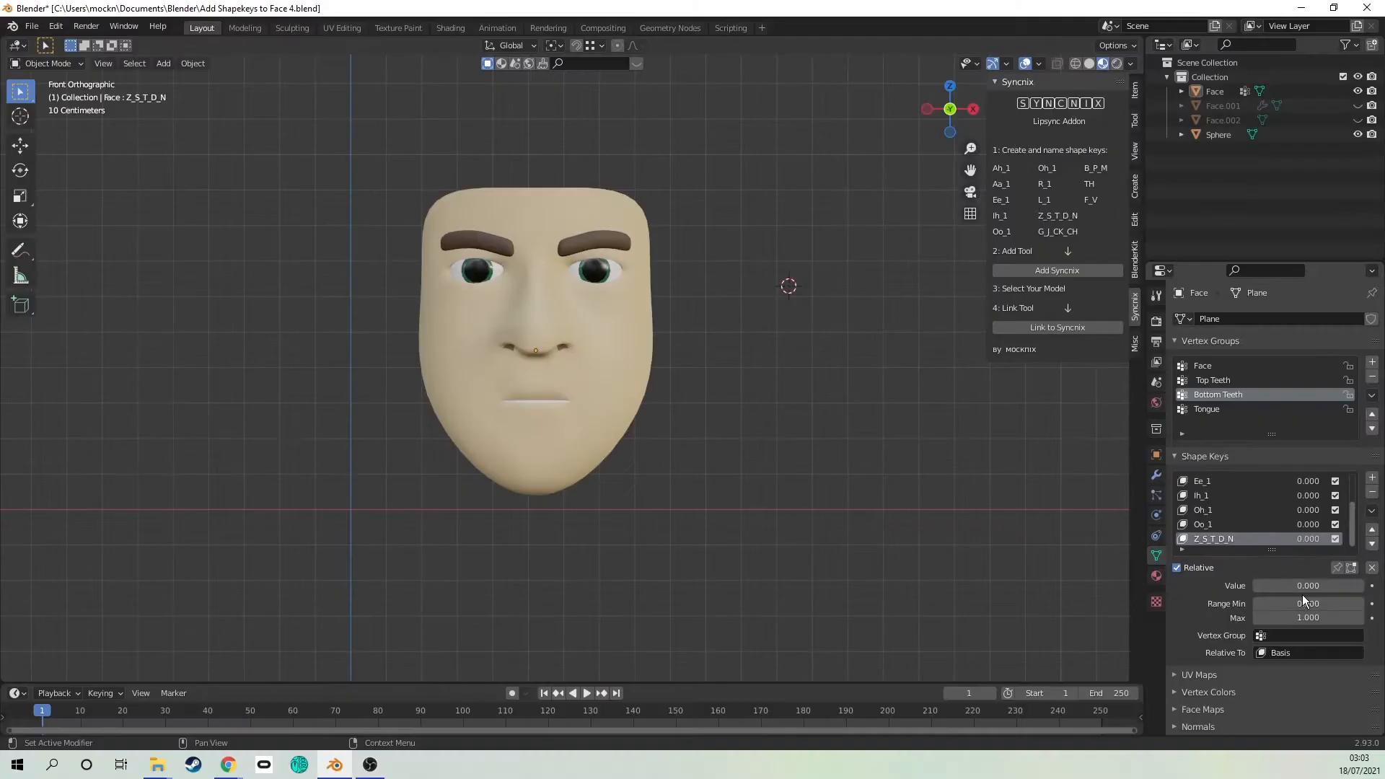
drag(1302, 586, 1368, 586)
scroll(607, 504, up, 1)
click(589, 498)
scroll(599, 501, up, 2)
key(Tab)
middle_drag(603, 500, 552, 499)
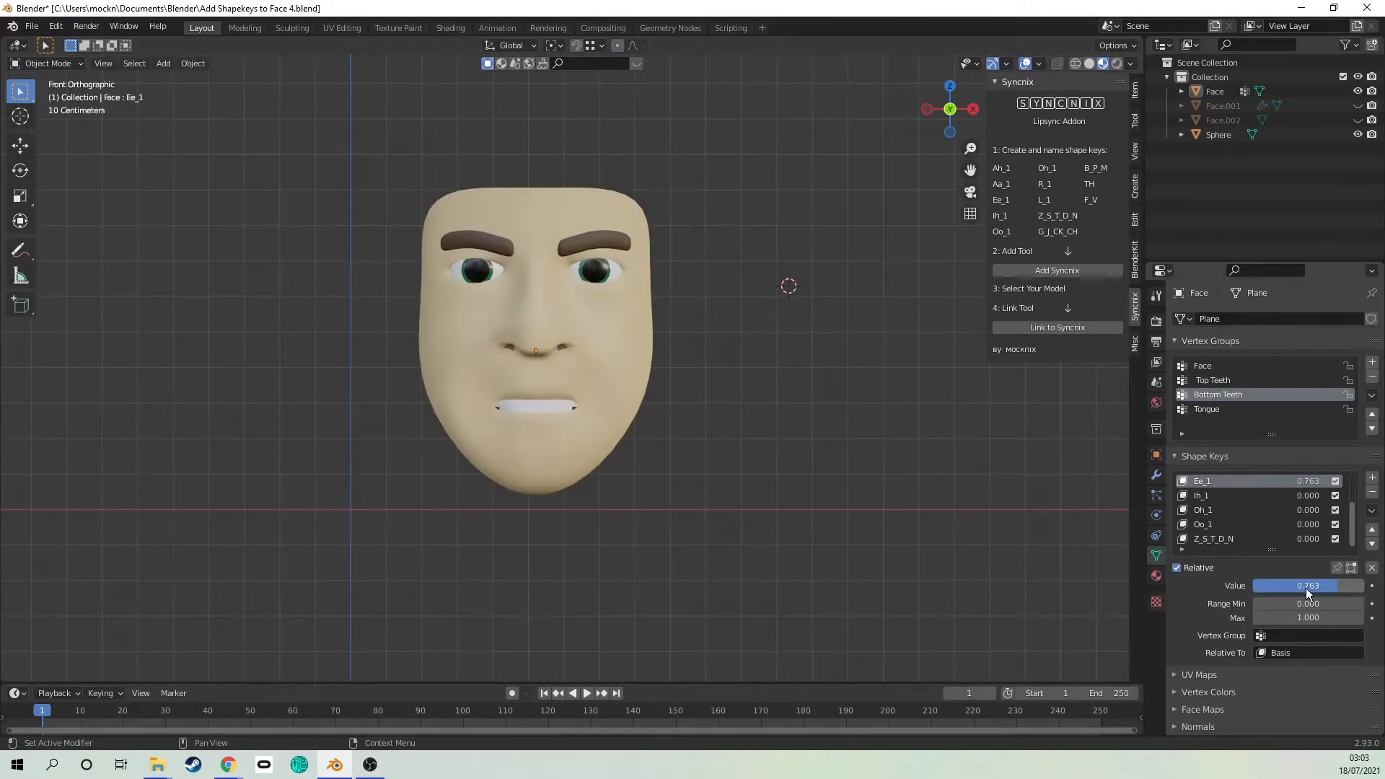
drag(1309, 587, 1225, 588)
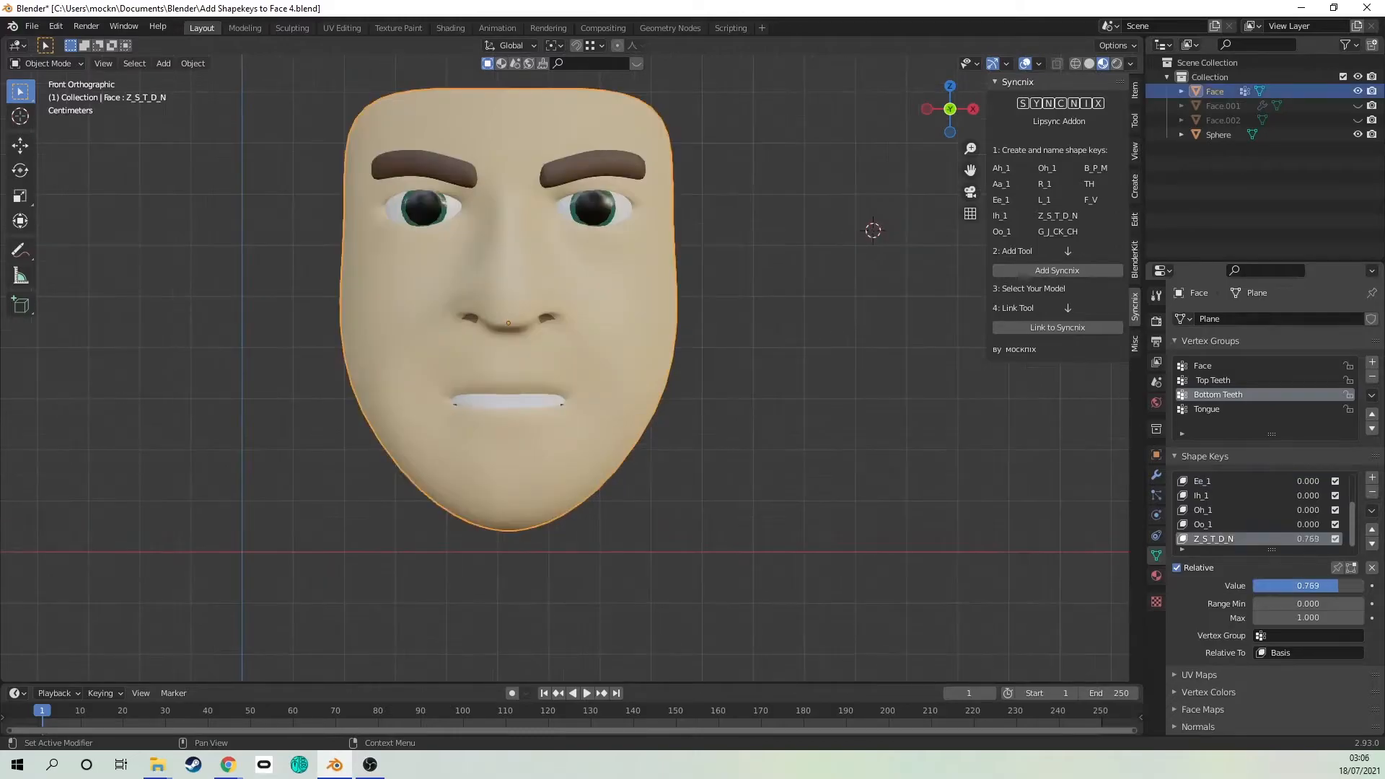
Step: Set Z_S_T_D_N to 0.900 and create a new shape key from the mix
drag(1360, 586, 1351, 586)
click(1337, 586)
text(0.9)
key(Return)
click(1372, 510)
click(1338, 528)
click(1261, 525)
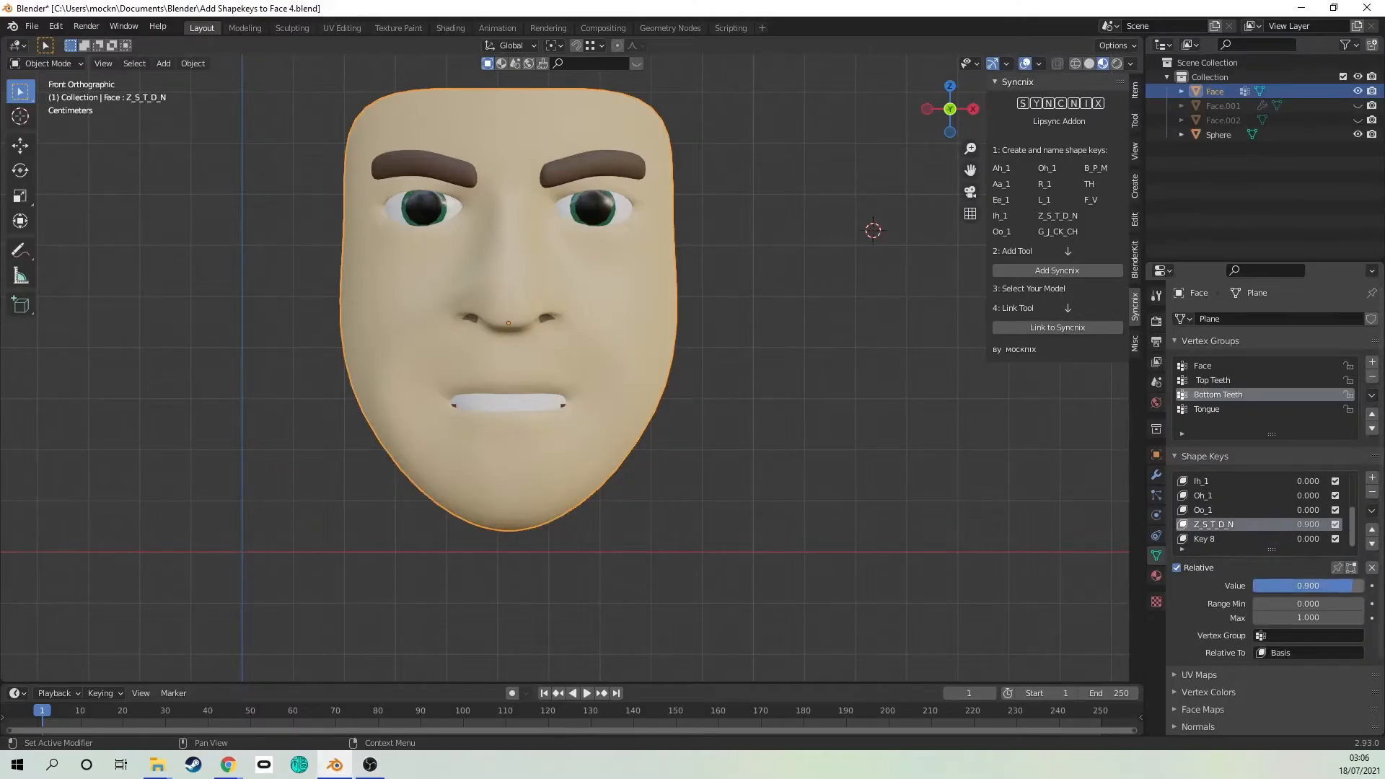
Step: Name the newly mixed shape key G_J_CK_CH
click(1252, 540)
double_click(1212, 539)
text(G_J_CK_C)
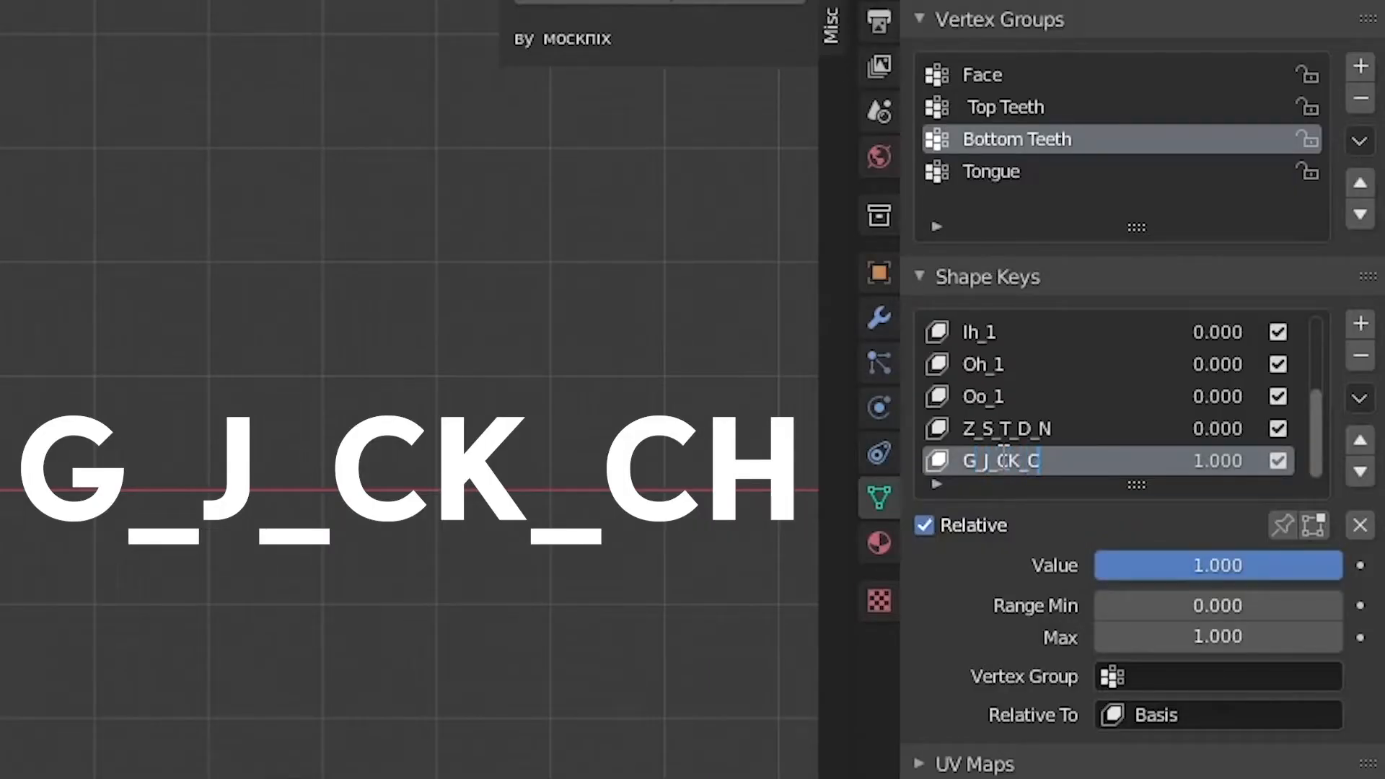
key(Return)
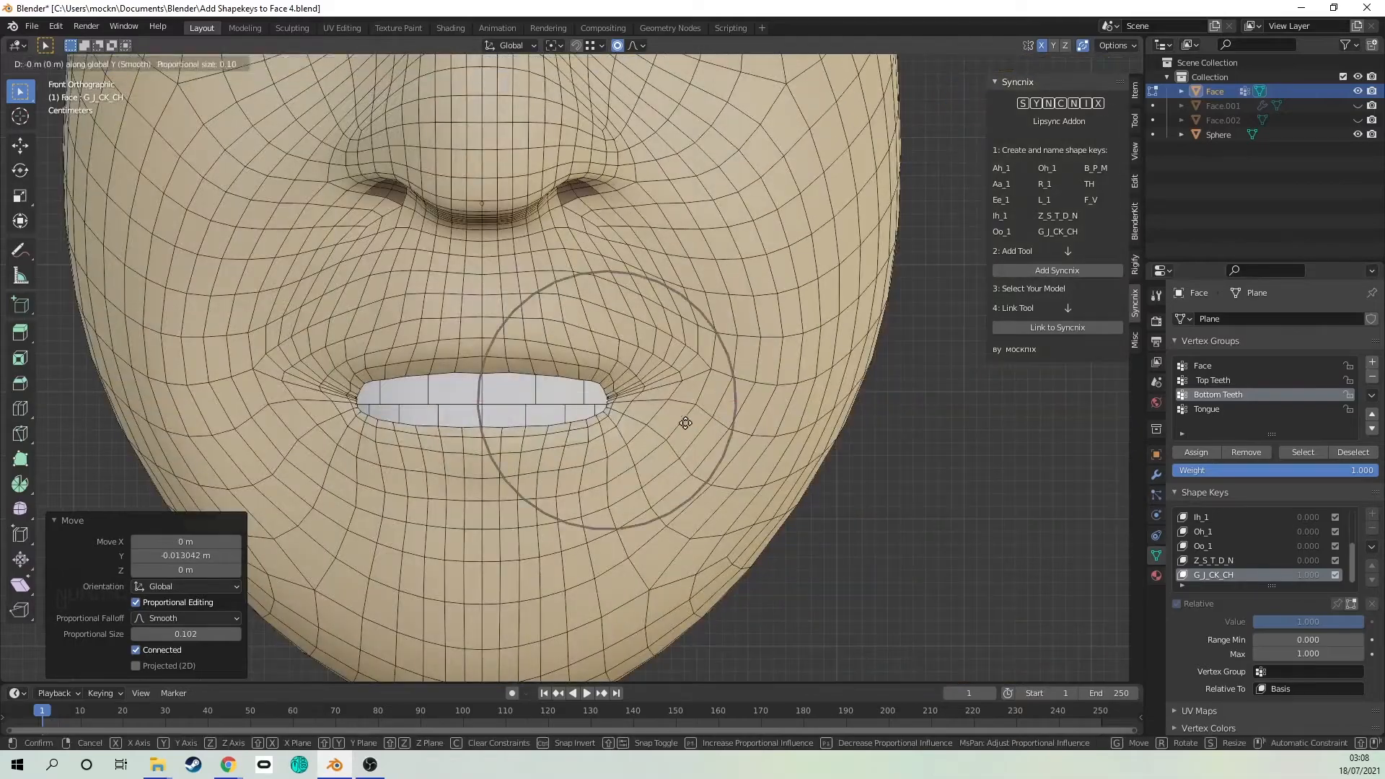
Step: Finish adjusting the mouth corner of G_J_CK_CH and lower the middle of the bottom lip along Z with proportional editing
click(686, 424)
scroll(686, 423, down, 2)
click(611, 418)
key(g)
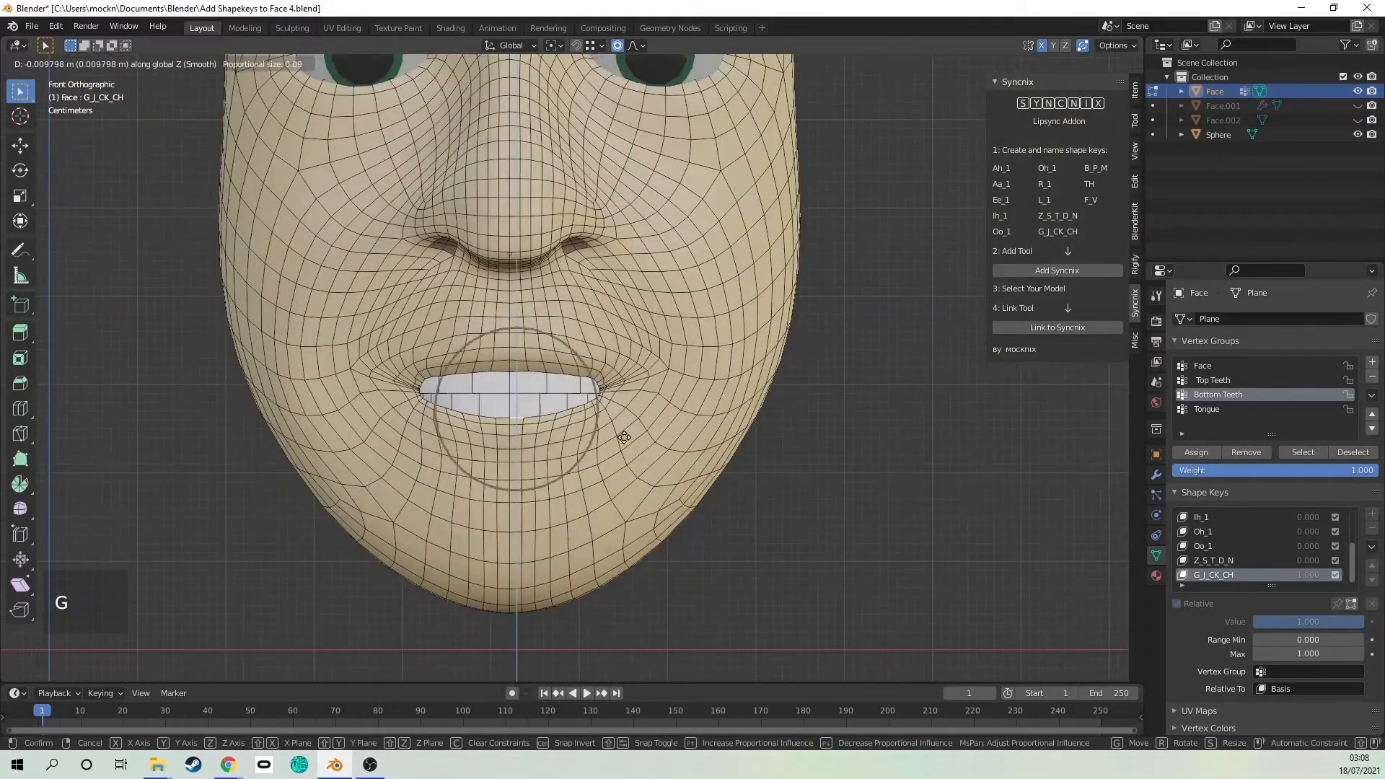
click(618, 439)
Step: Move the middle of the G_J_CK_CH bottom lip along Y with proportional editing and return to the front view
click(521, 371)
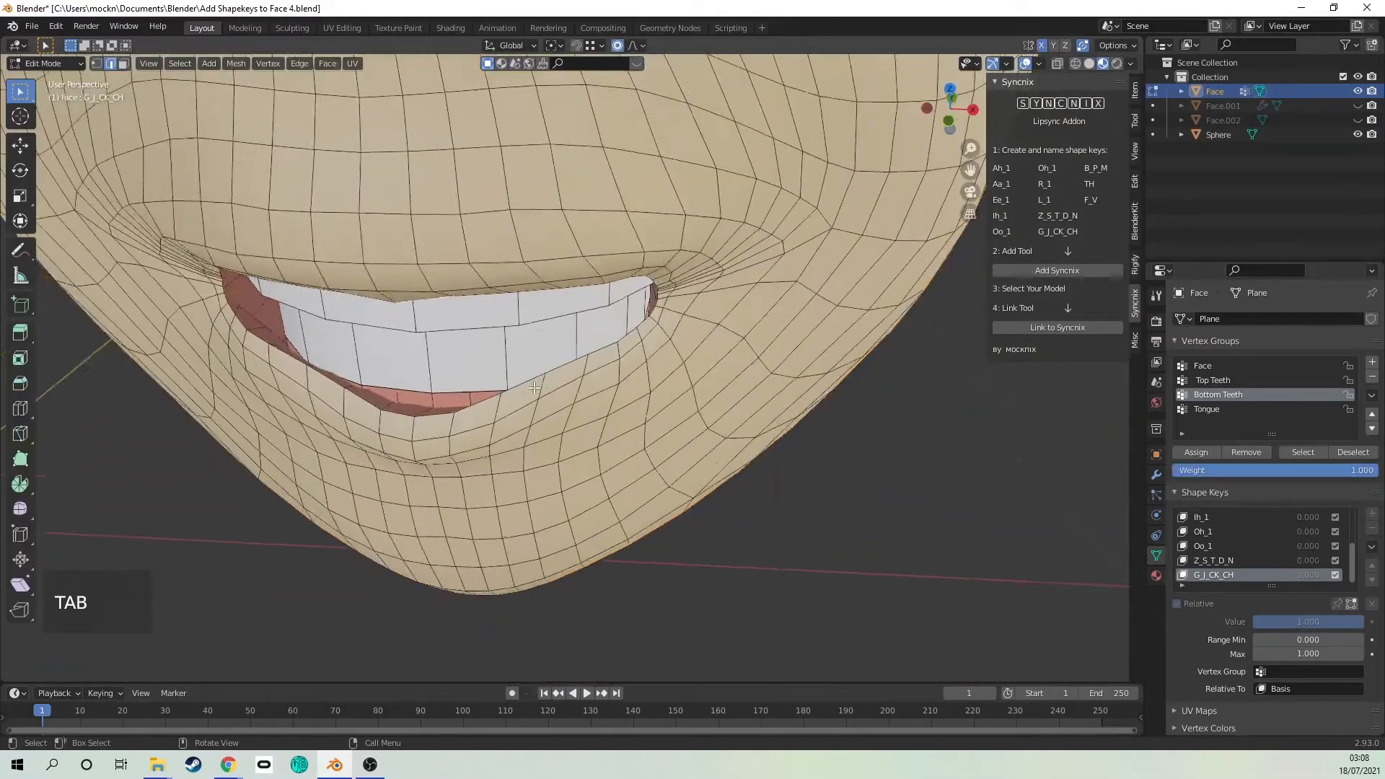
key(g)
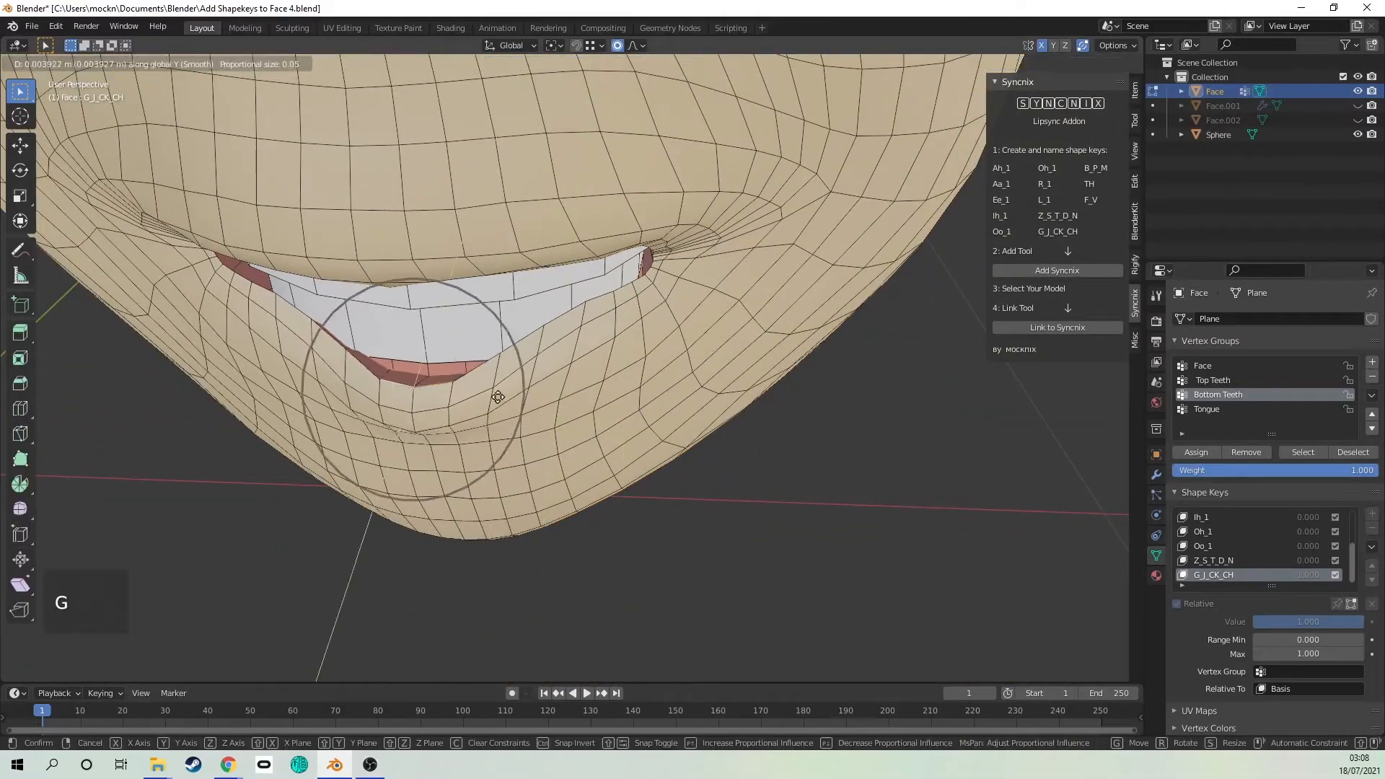
click(513, 364)
key(KP_1)
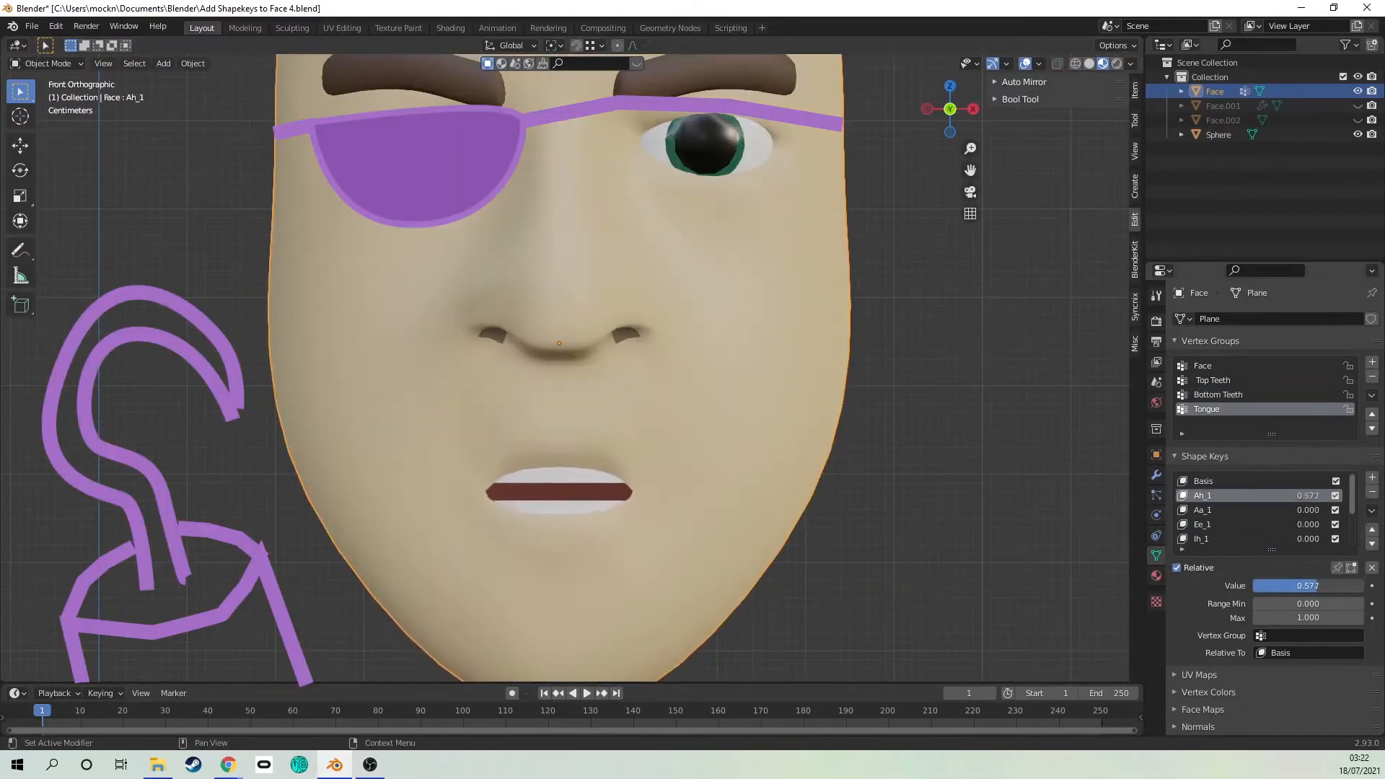
Step: Set Ah_1 to 0.449 and create a new shape key from the mix
drag(1308, 585, 1310, 585)
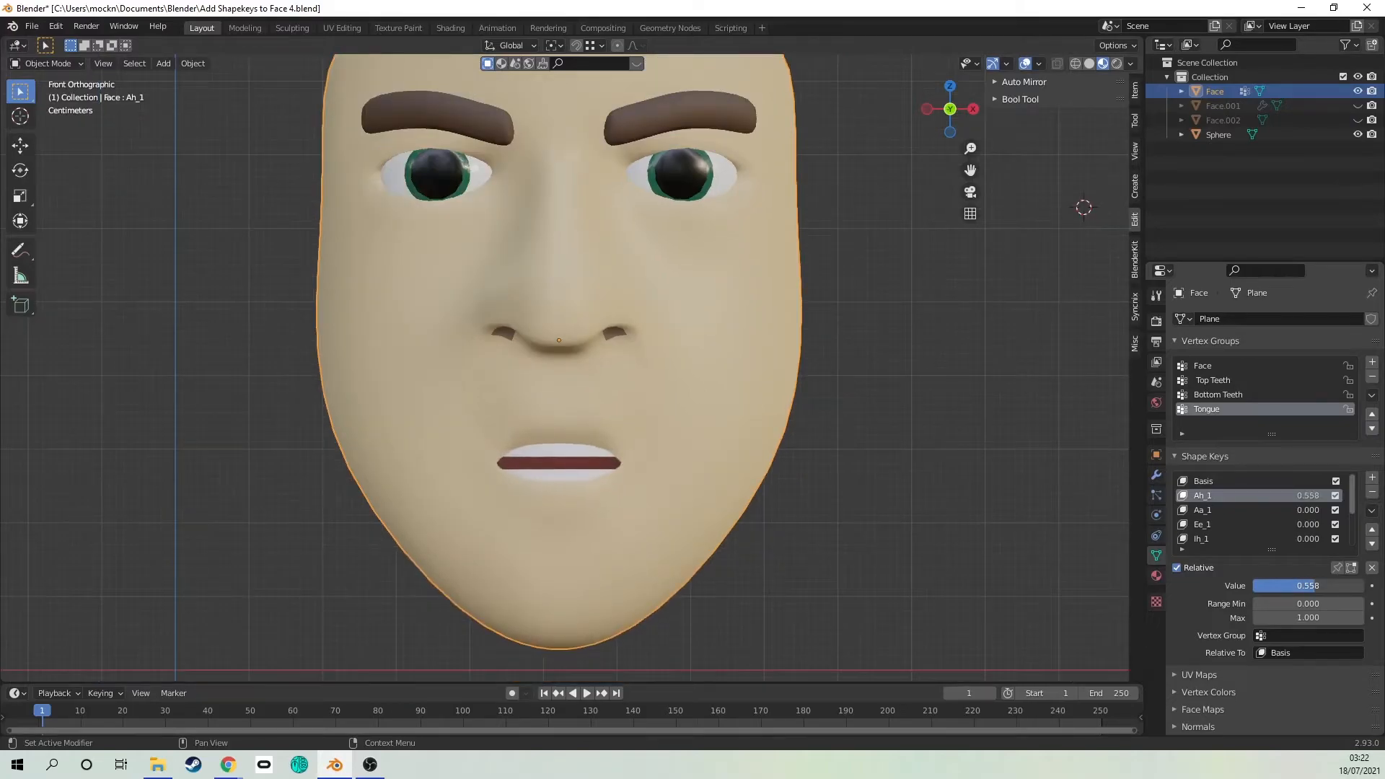
drag(1308, 585, 1306, 585)
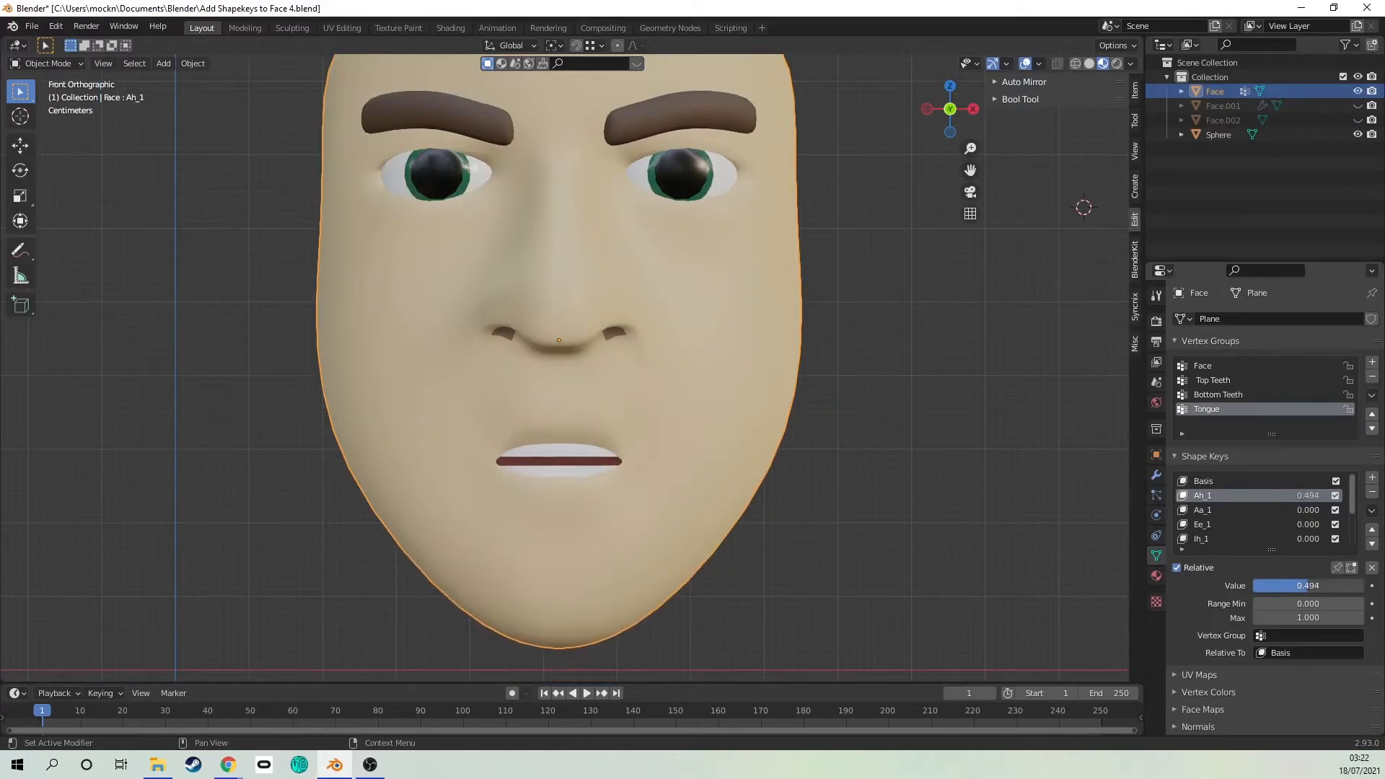
drag(1306, 586, 1309, 585)
click(1371, 511)
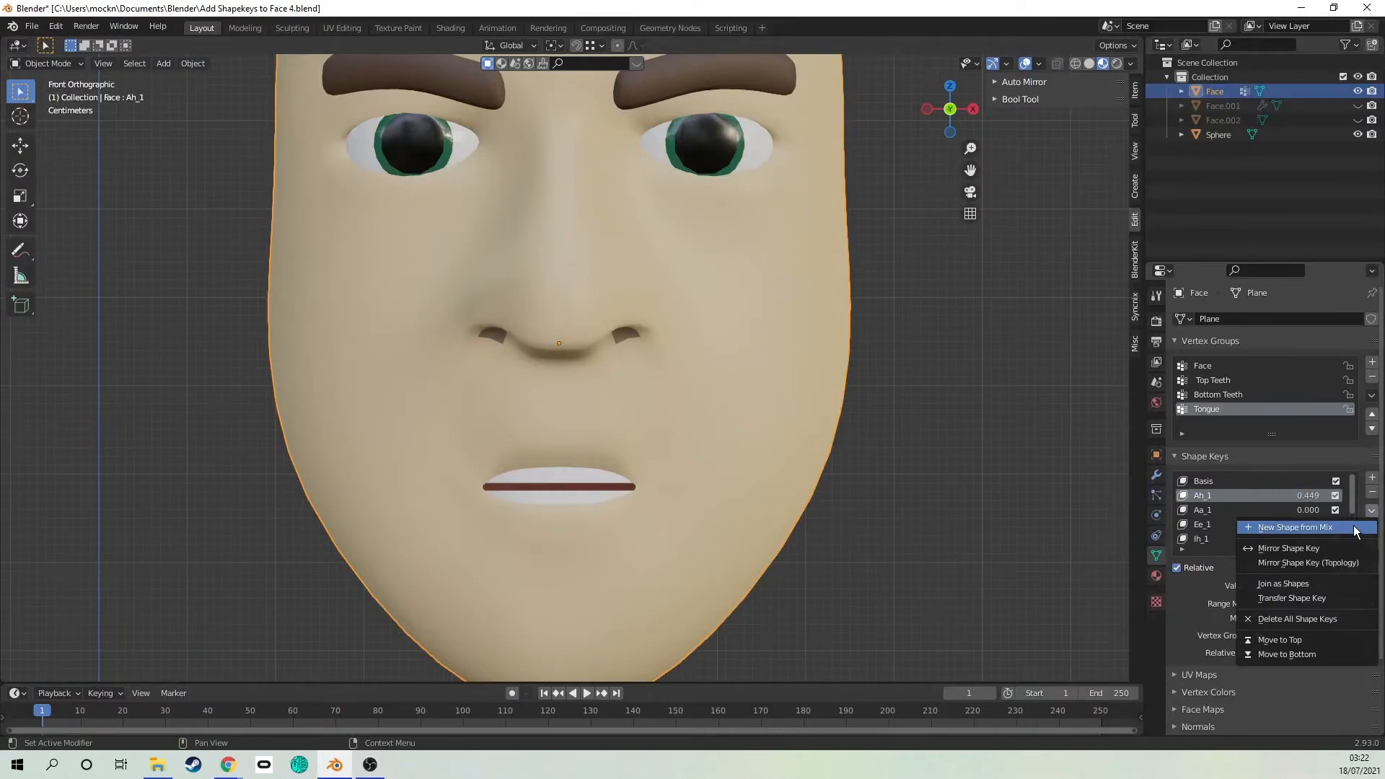
click(1355, 528)
Step: Reselect Ah_1 in the shape key list and name the newly mixed shape key R_1
scroll(1352, 528, up, 5)
click(1269, 496)
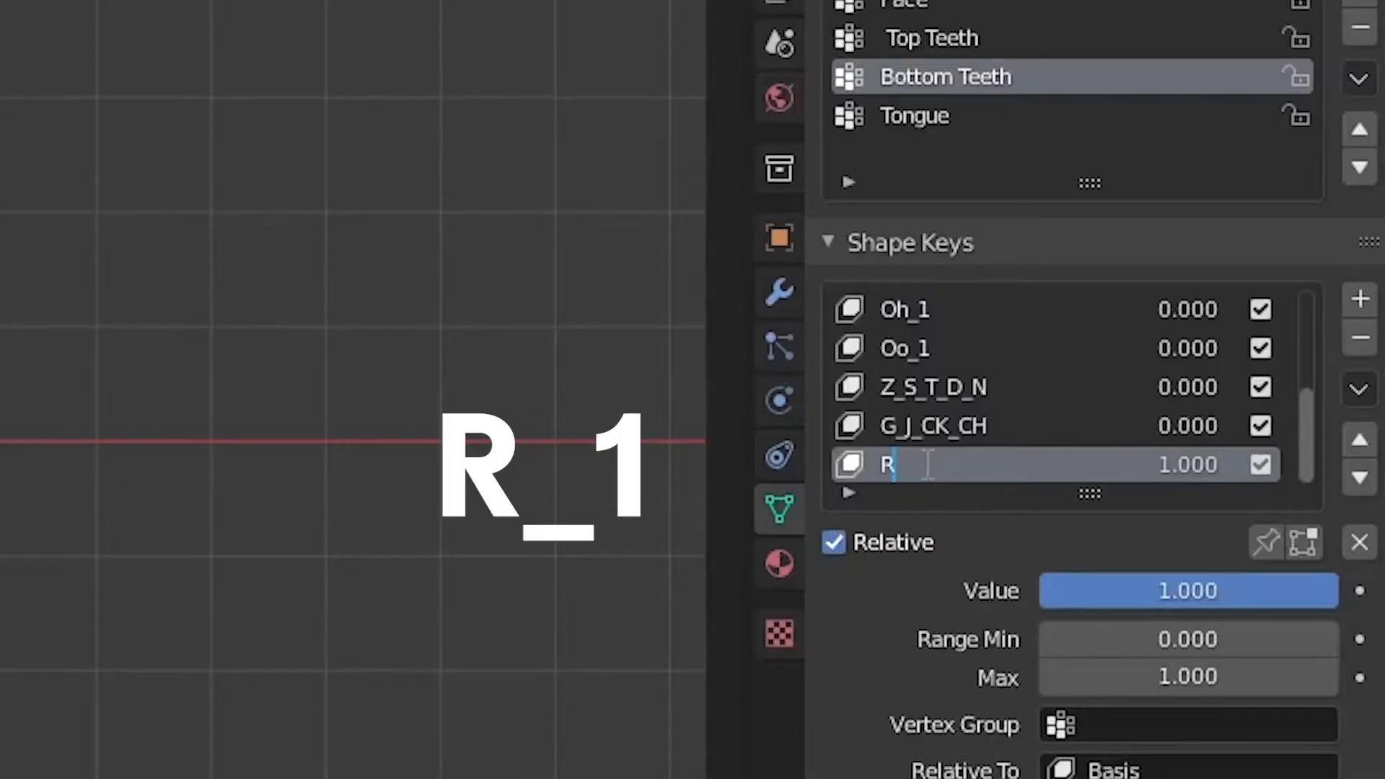
text(_1)
key(Return)
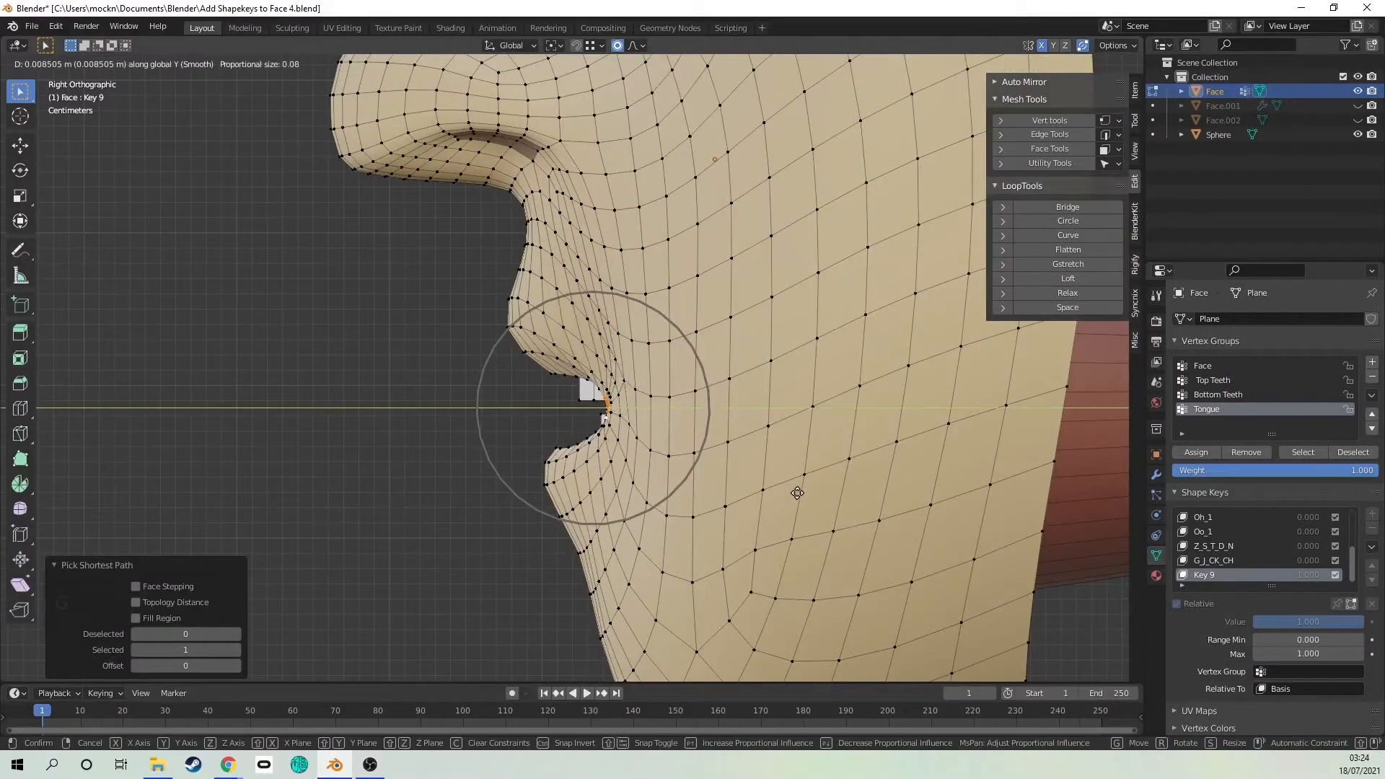
Step: Move the mouth corner vertices of Key 9 back along Y with proportional editing and check the shape from the front
click(798, 492)
key(KP_1)
key(Tab)
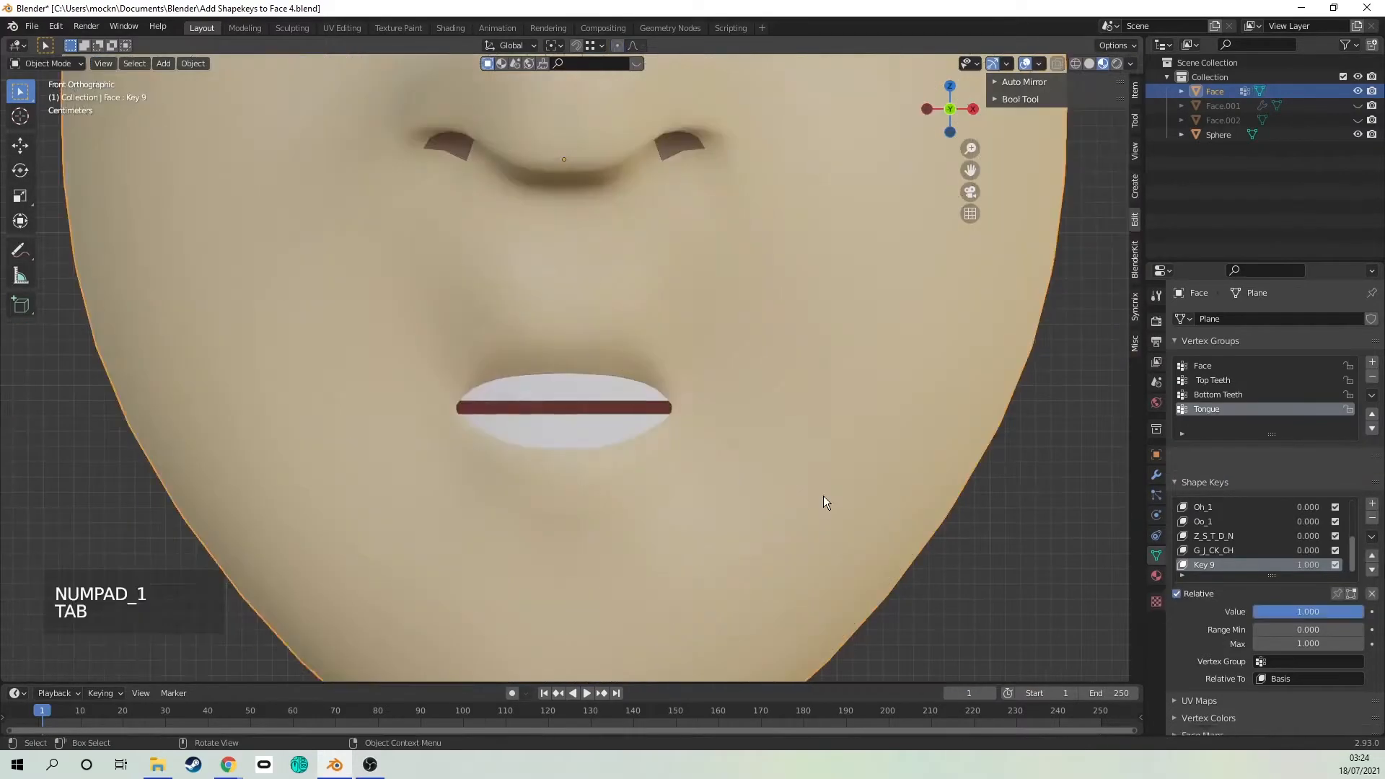
Step: Move the bottom teeth of Key 9 along Z in the front view
scroll(753, 477, down, 3)
key(Tab)
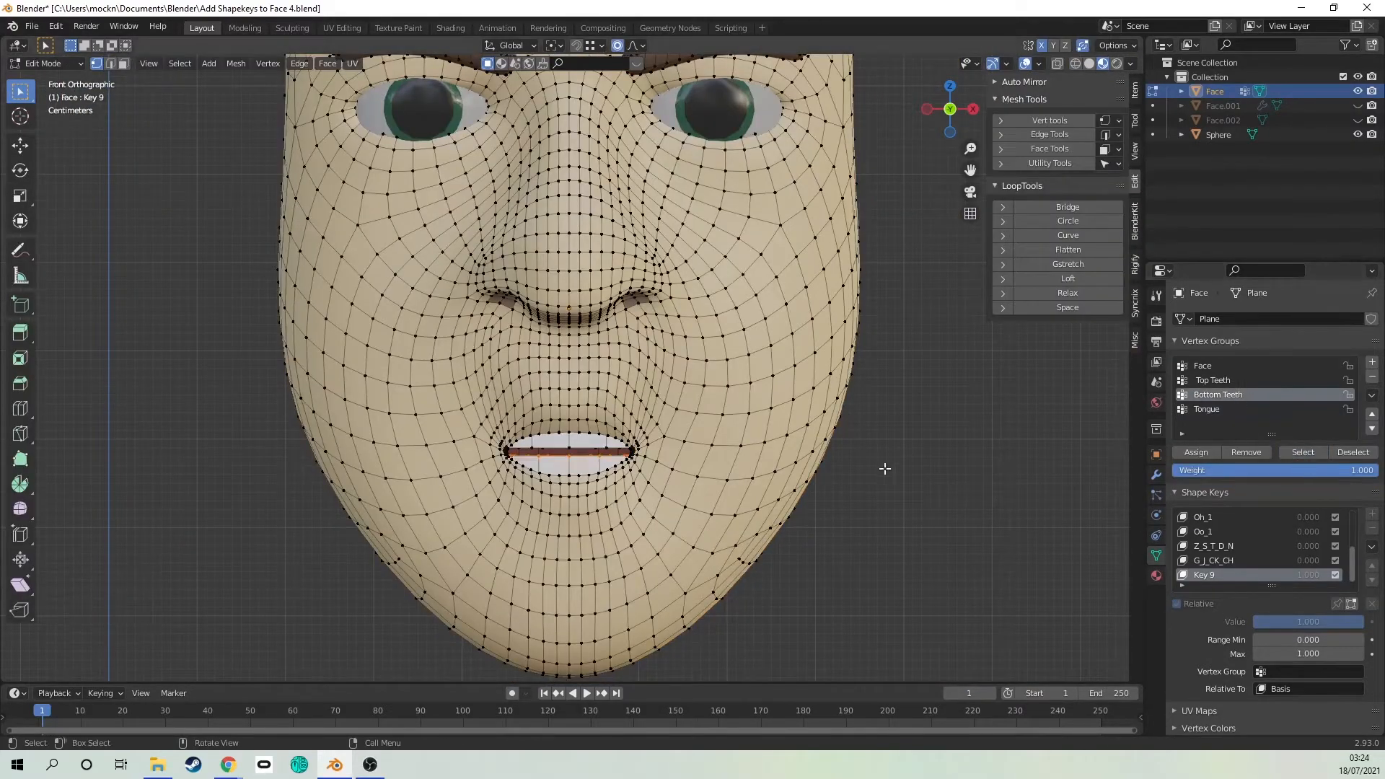
key(g)
key(z)
click(894, 470)
key(Tab)
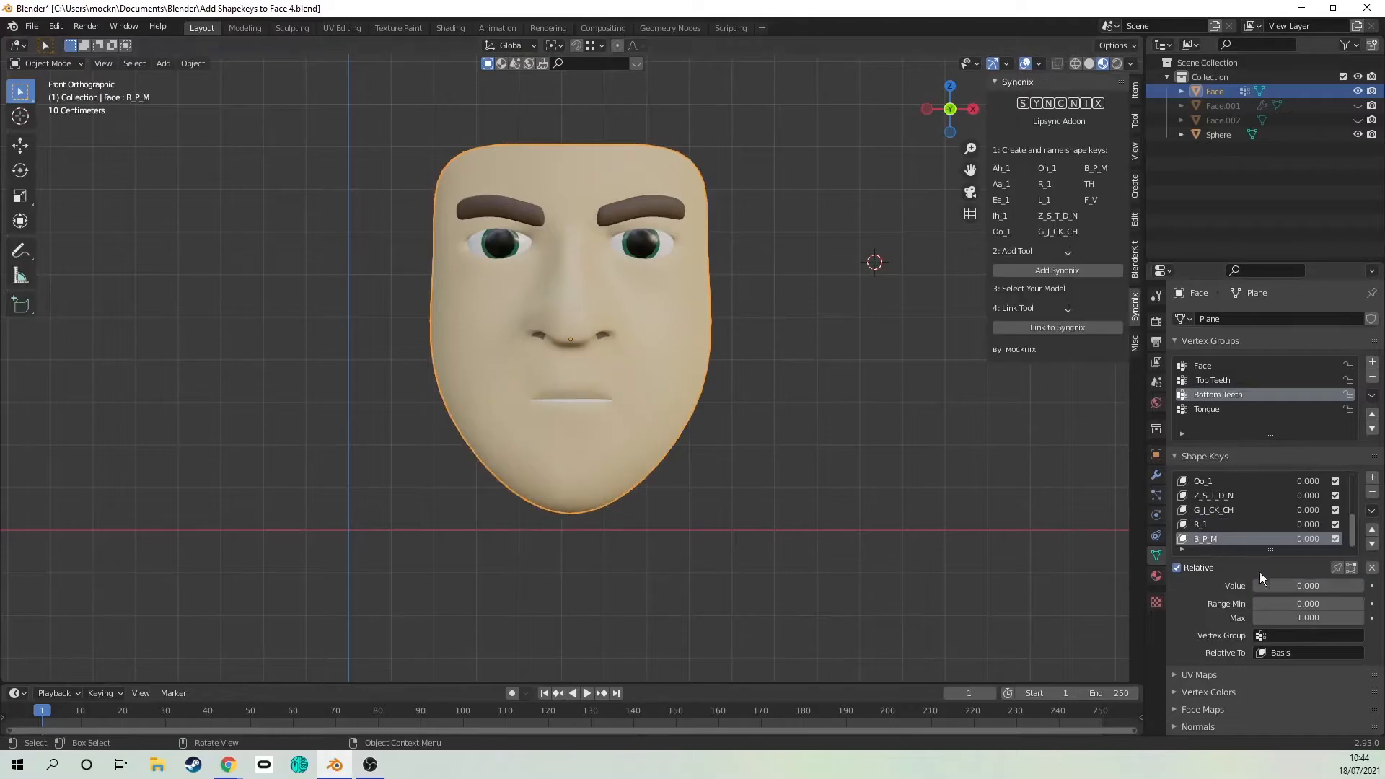
Step: Select the inner edge vertices of the lower lip in B_P_M and move them back along Y with proportional editing
drag(1308, 585, 1255, 585)
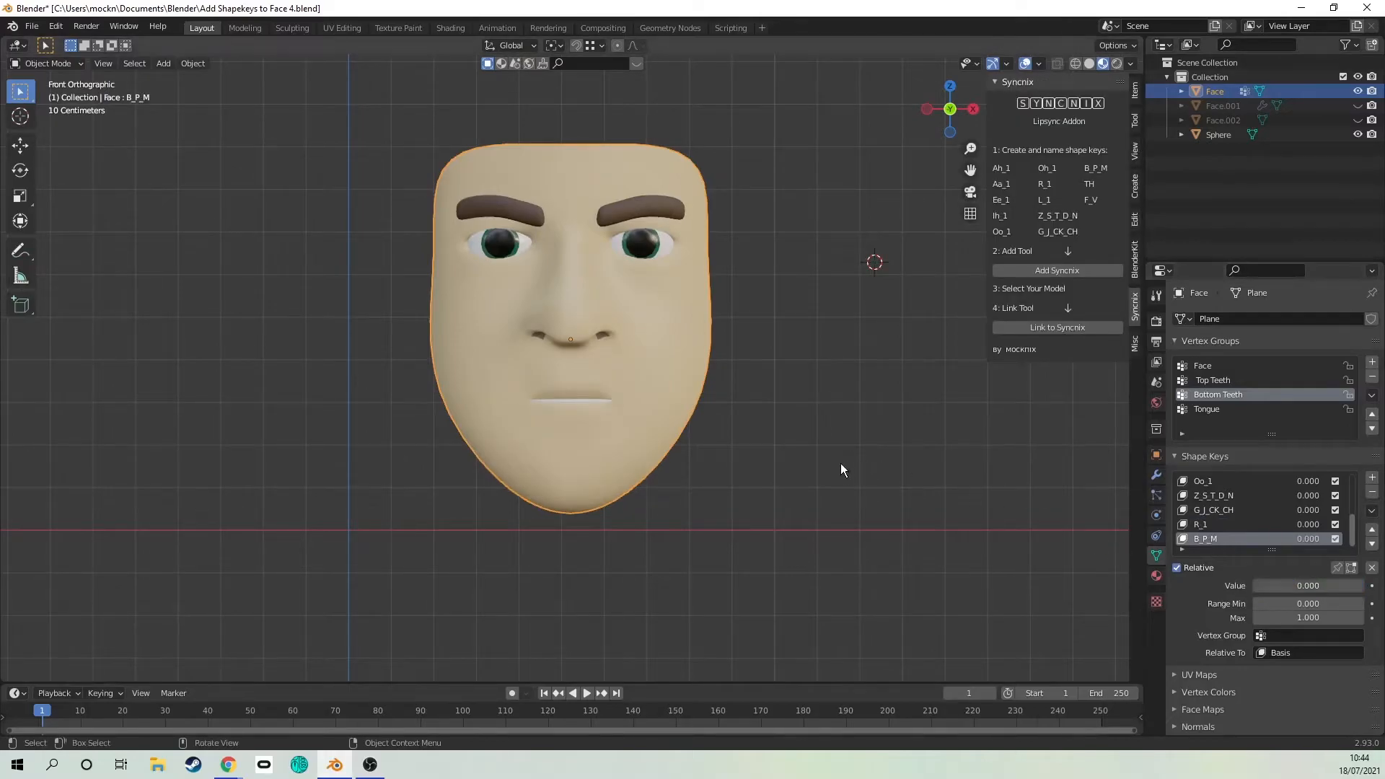
scroll(704, 467, up, 3)
key(Tab)
scroll(703, 467, up, 4)
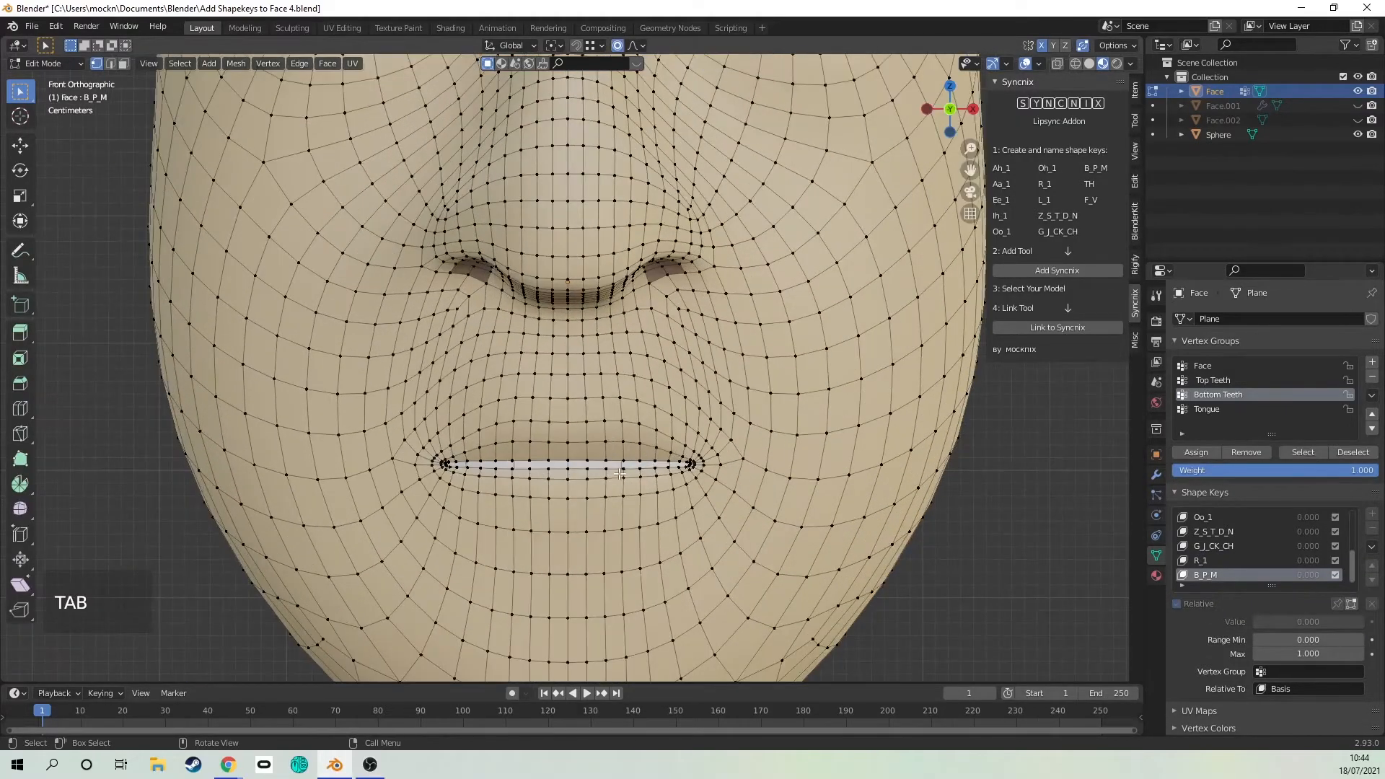
ctrl+click(409, 469)
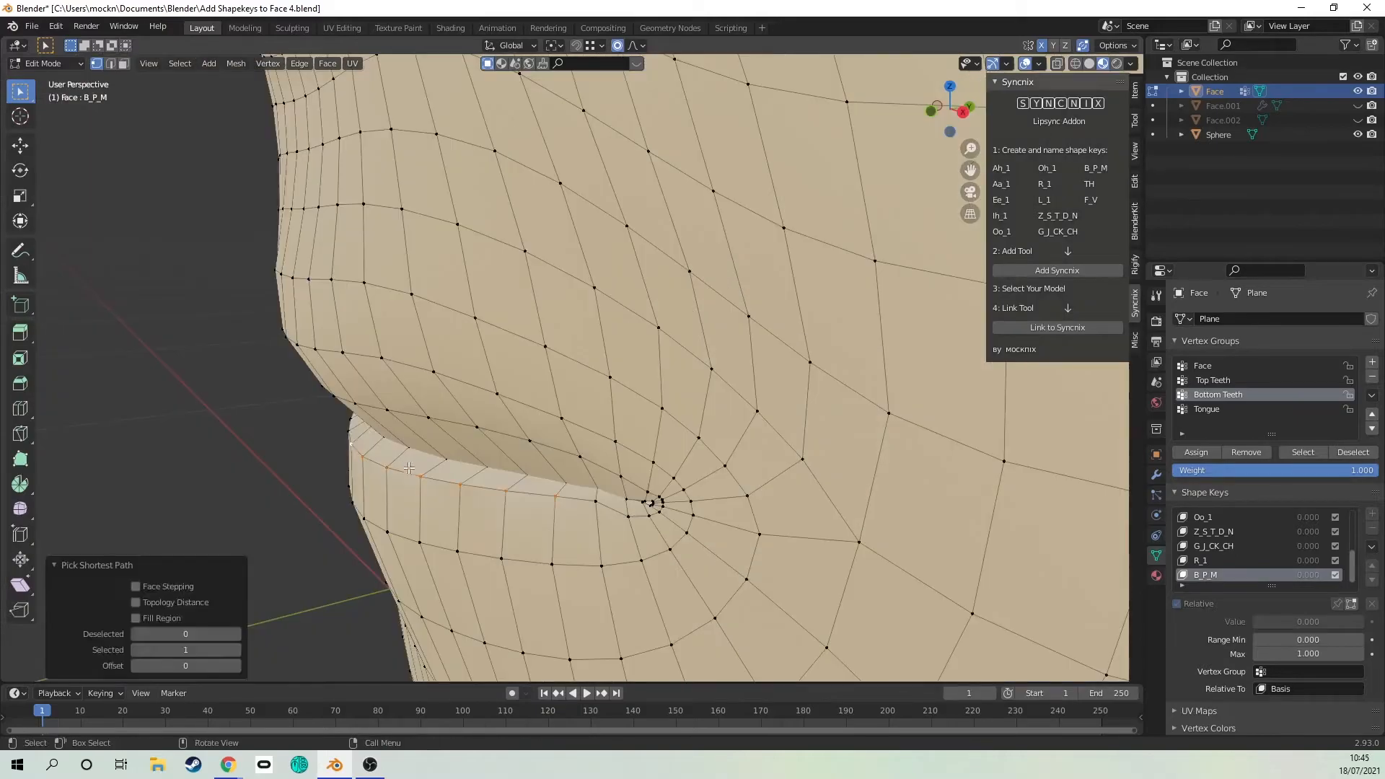
key(g)
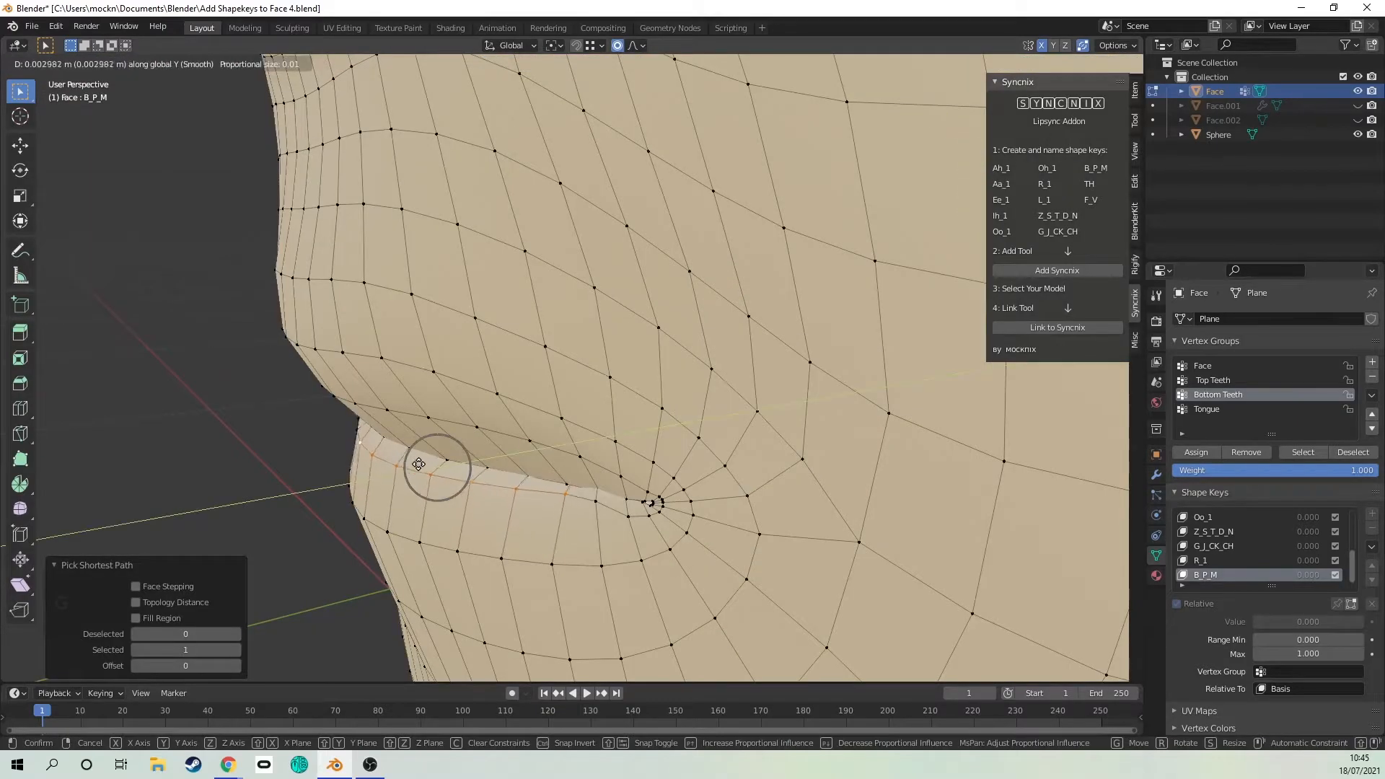
click(429, 465)
Step: Name the new shape key B_P_M and confirm the Y move of its lower lip vertices
click(550, 557)
middle_drag(549, 557, 579, 557)
ctrl+click(379, 533)
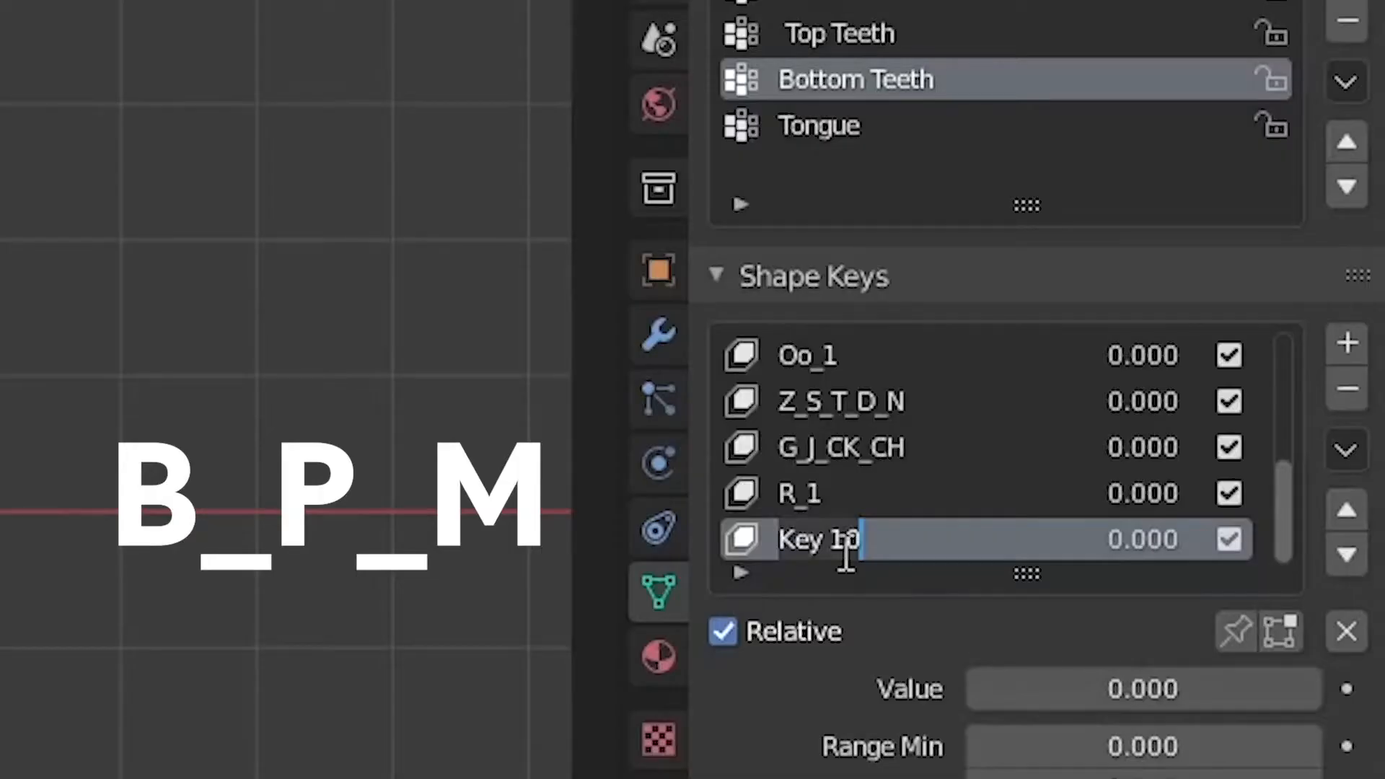
text(B_P_M)
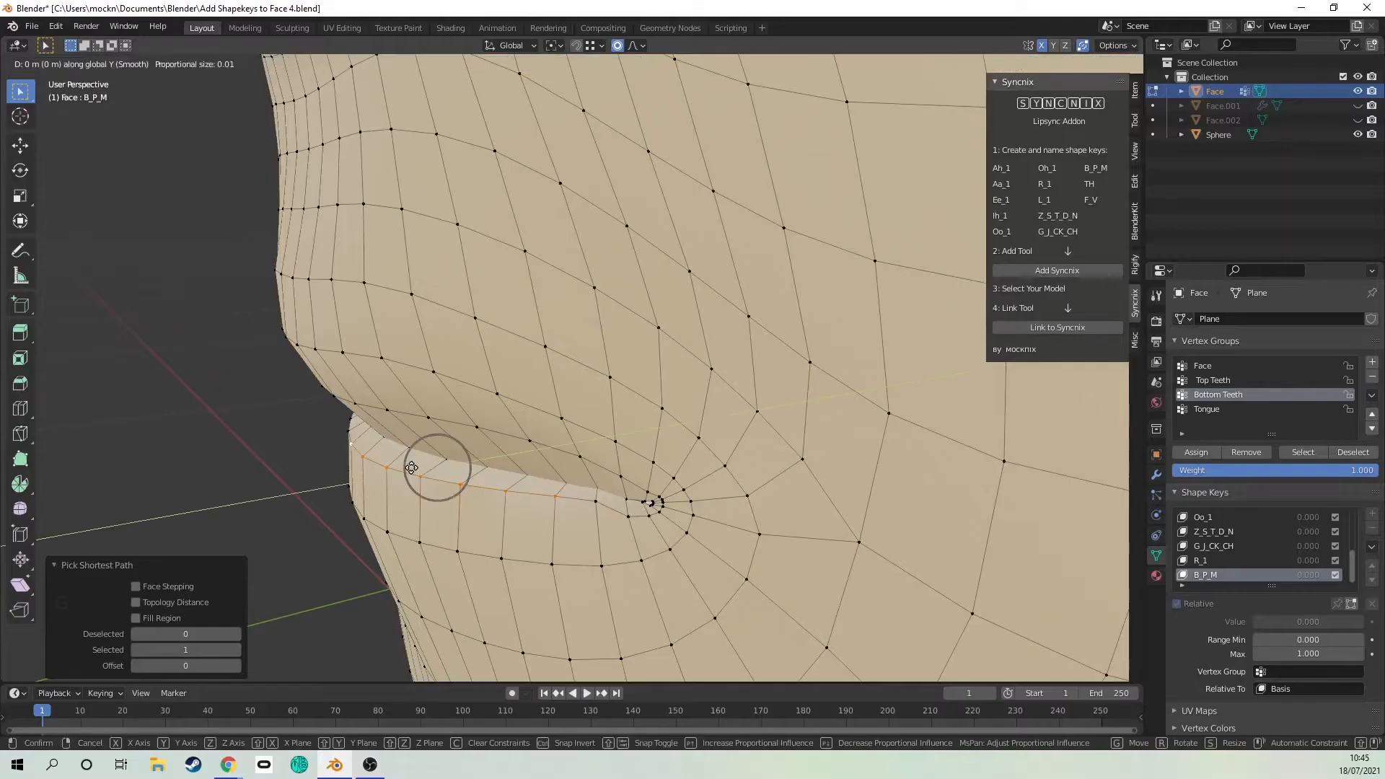
click(468, 494)
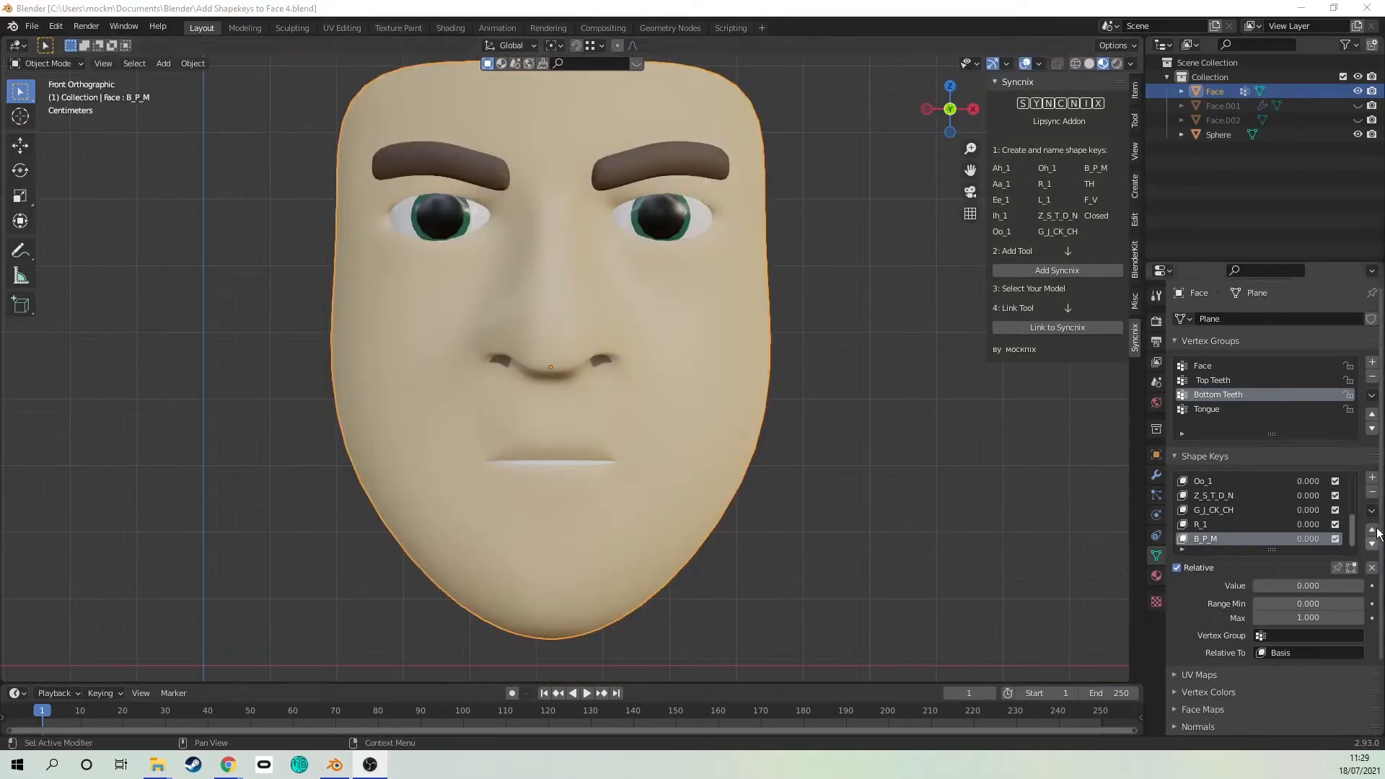
Step: Add a new shape key to the face and name it Th_1
click(1373, 478)
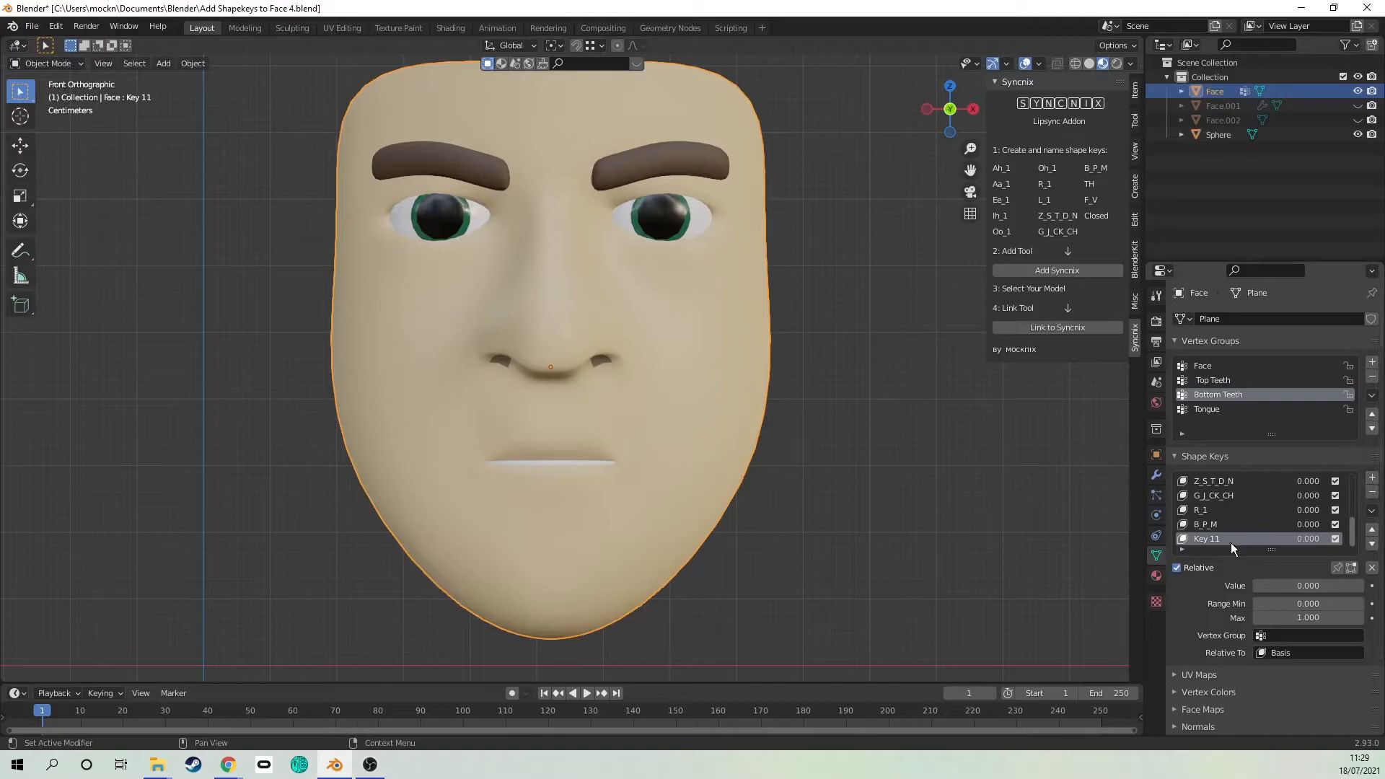
text(Th_1)
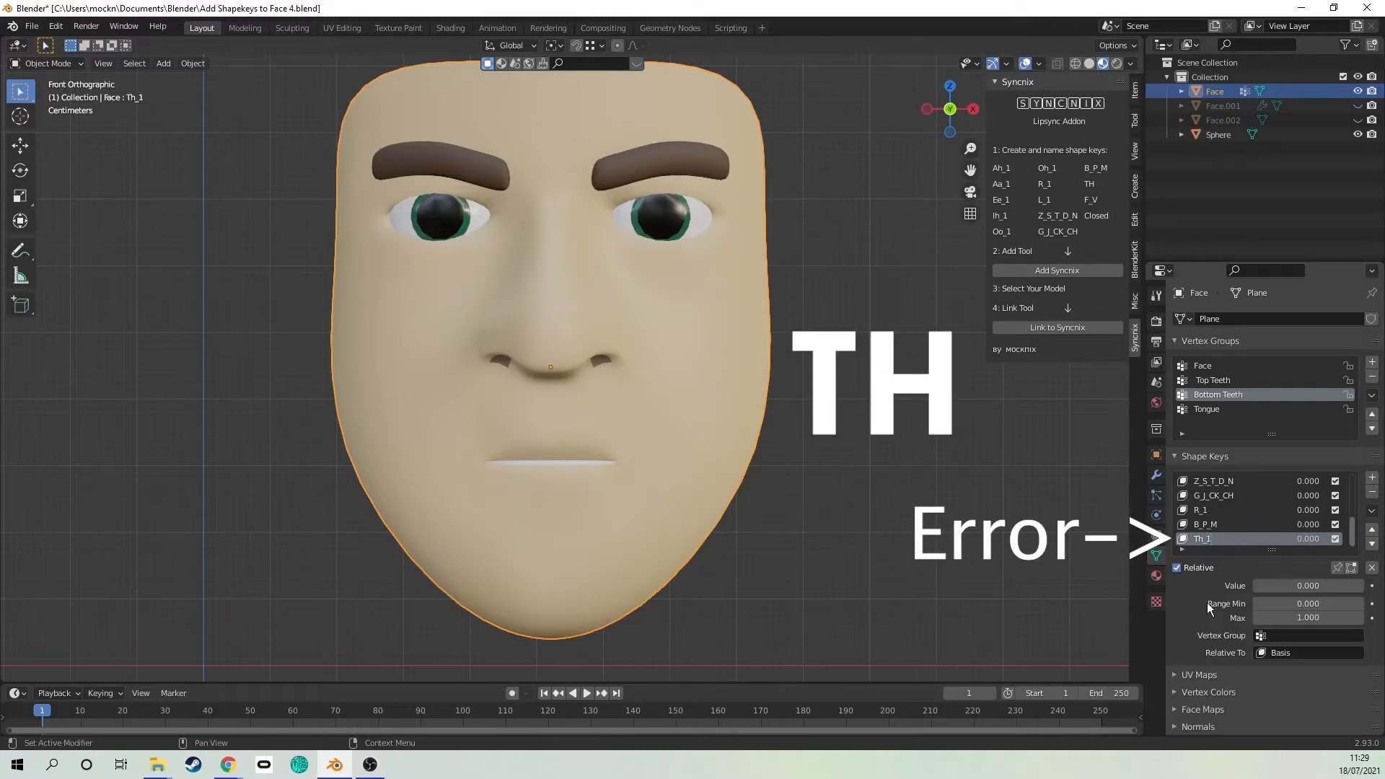
drag(1272, 585, 1257, 585)
Step: Edit the Th_1 shape by moving the tongue vertices along Z with proportional editing
key(Tab)
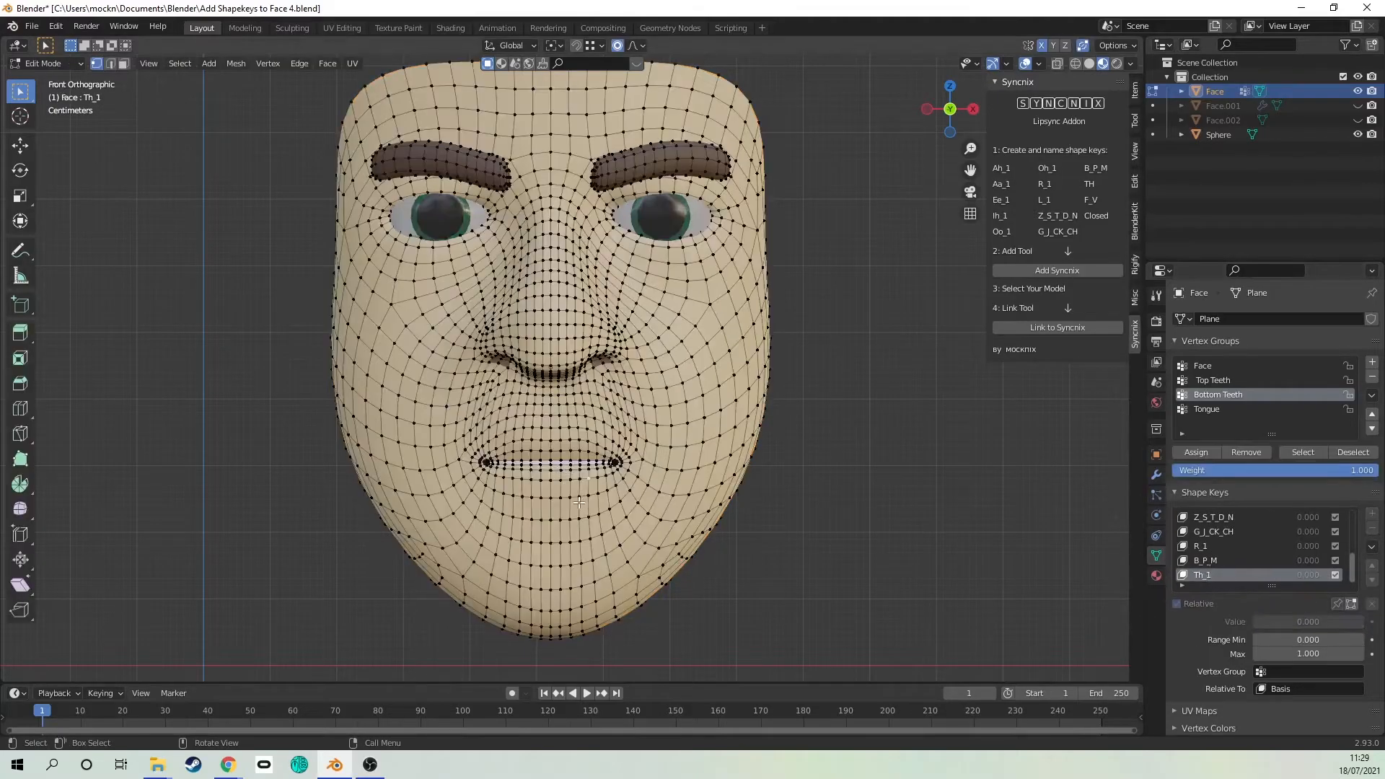
scroll(578, 540, up, 3)
shift+middle_drag(578, 540, 611, 369)
scroll(607, 409, up, 2)
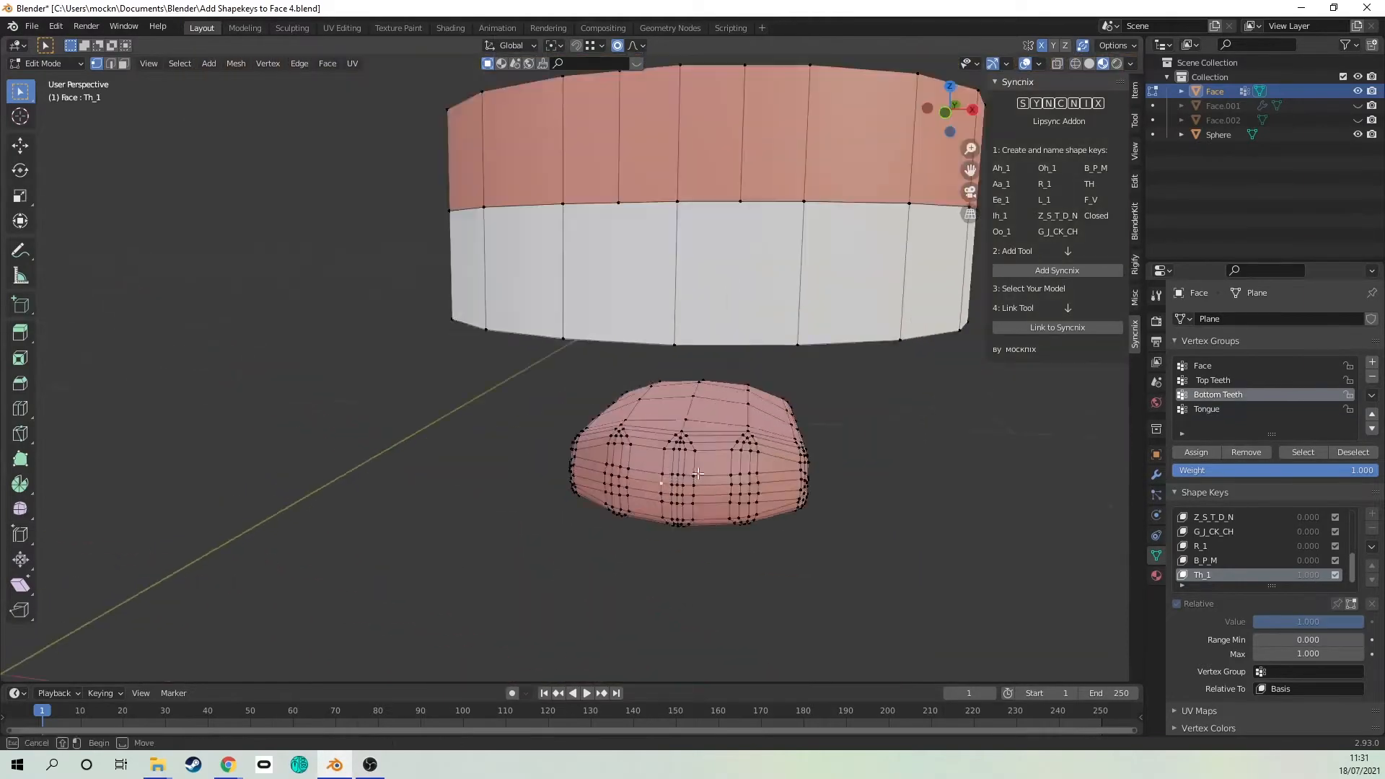
key(g)
key(z)
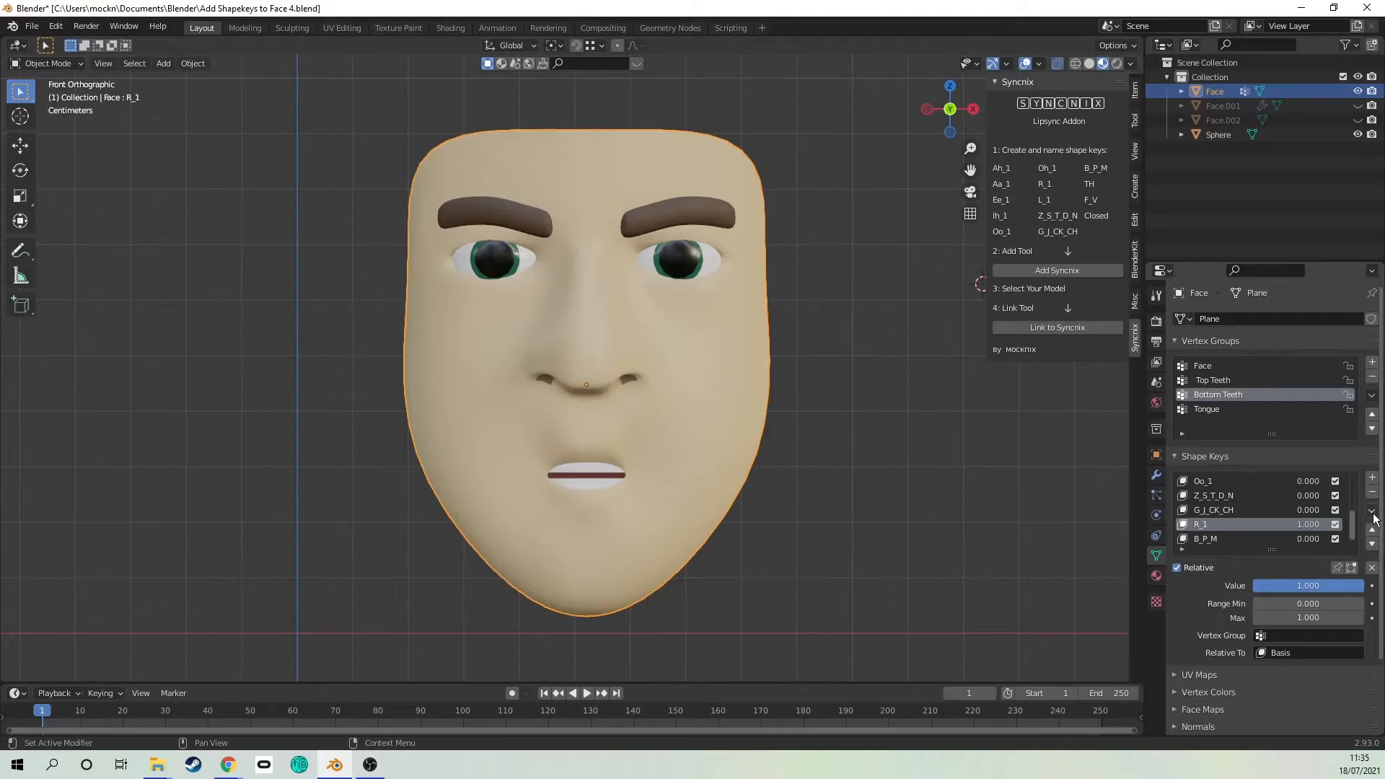
Step: Create a new shape key from the mix with R_1 at 1.000
click(1372, 511)
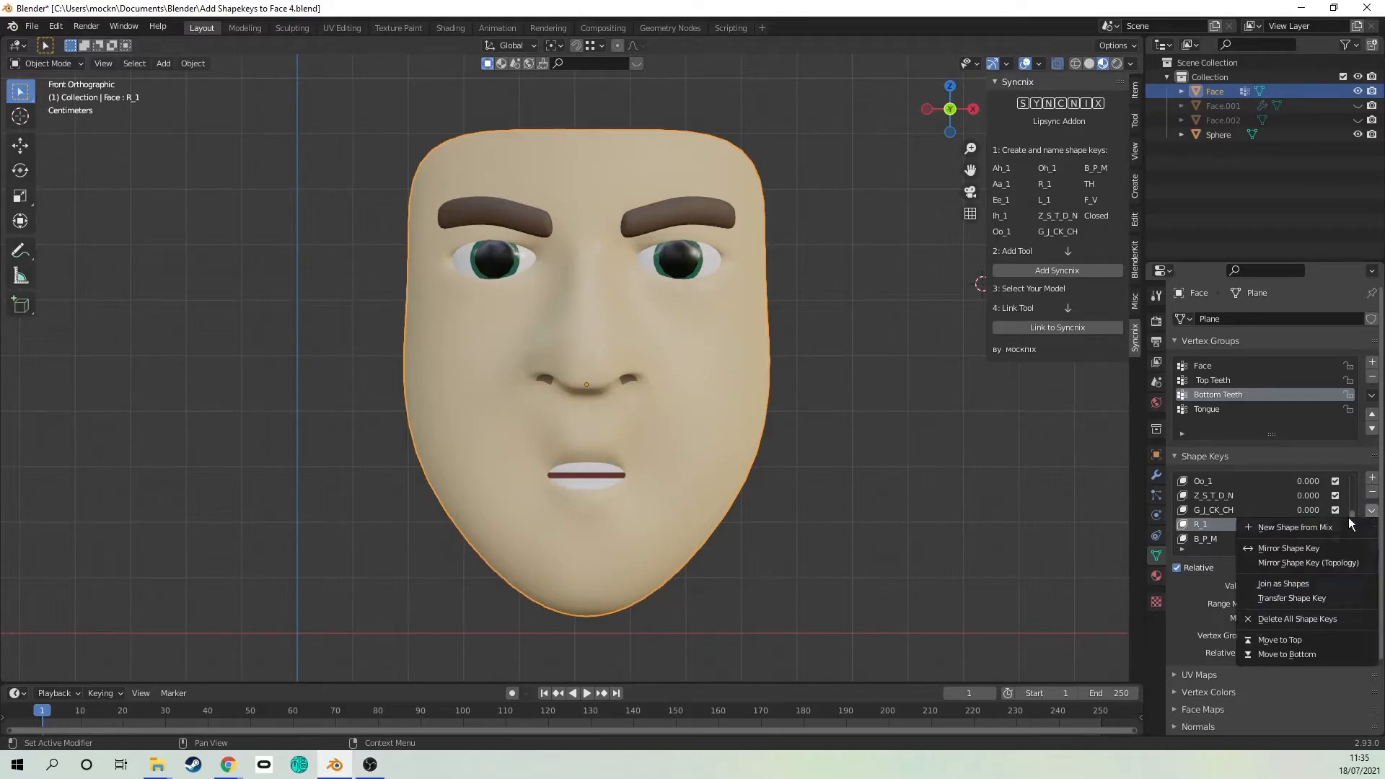
click(1303, 528)
click(1231, 495)
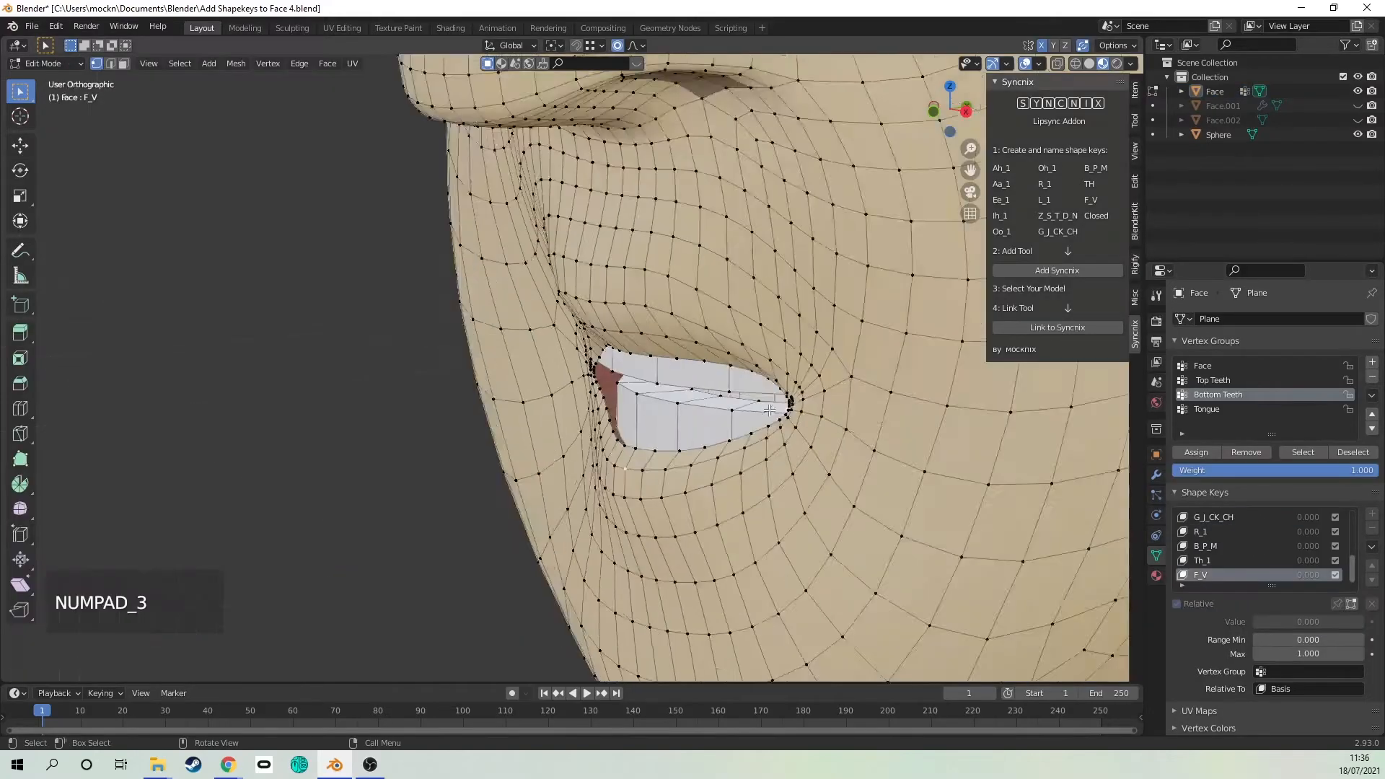
Step: Move the selected lower lip vertices of F_V freely, along Y and along Z with proportional editing
key(g)
click(784, 367)
key(g)
key(y)
click(837, 359)
key(g)
key(z)
click(832, 334)
middle_drag(663, 404, 819, 415)
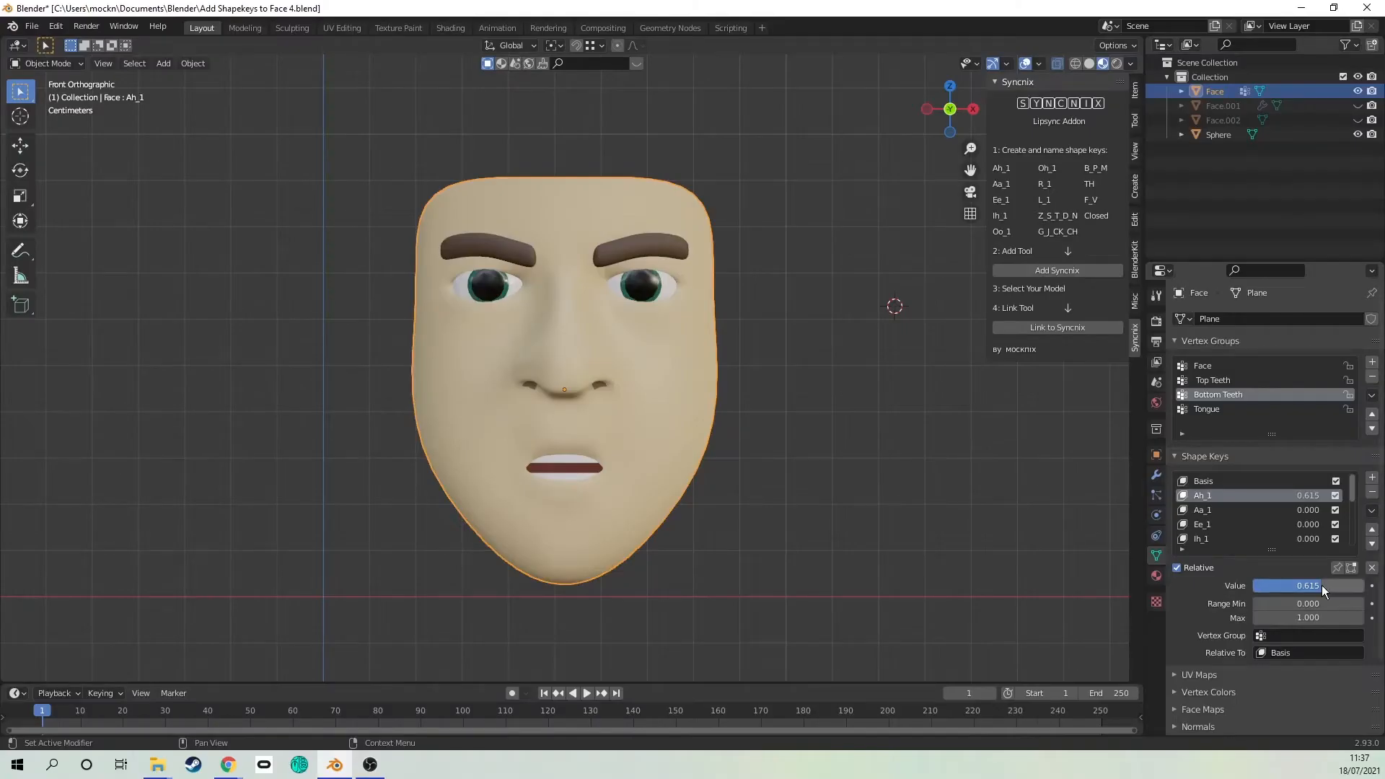
Step: Create a new shape key from the mix with Ah_1 at 0.615 and raise the tongue tip of L_1 along Z with proportional editing
click(1372, 510)
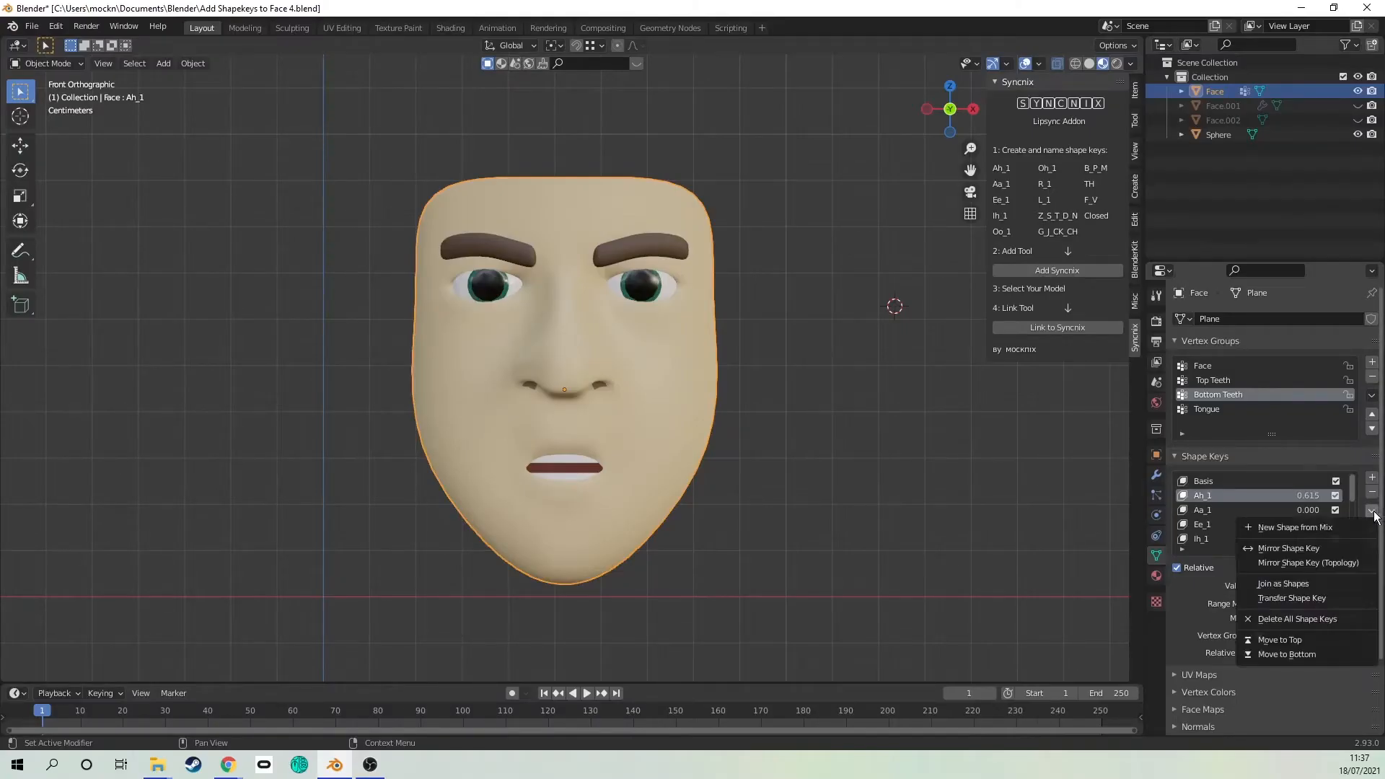
click(1331, 525)
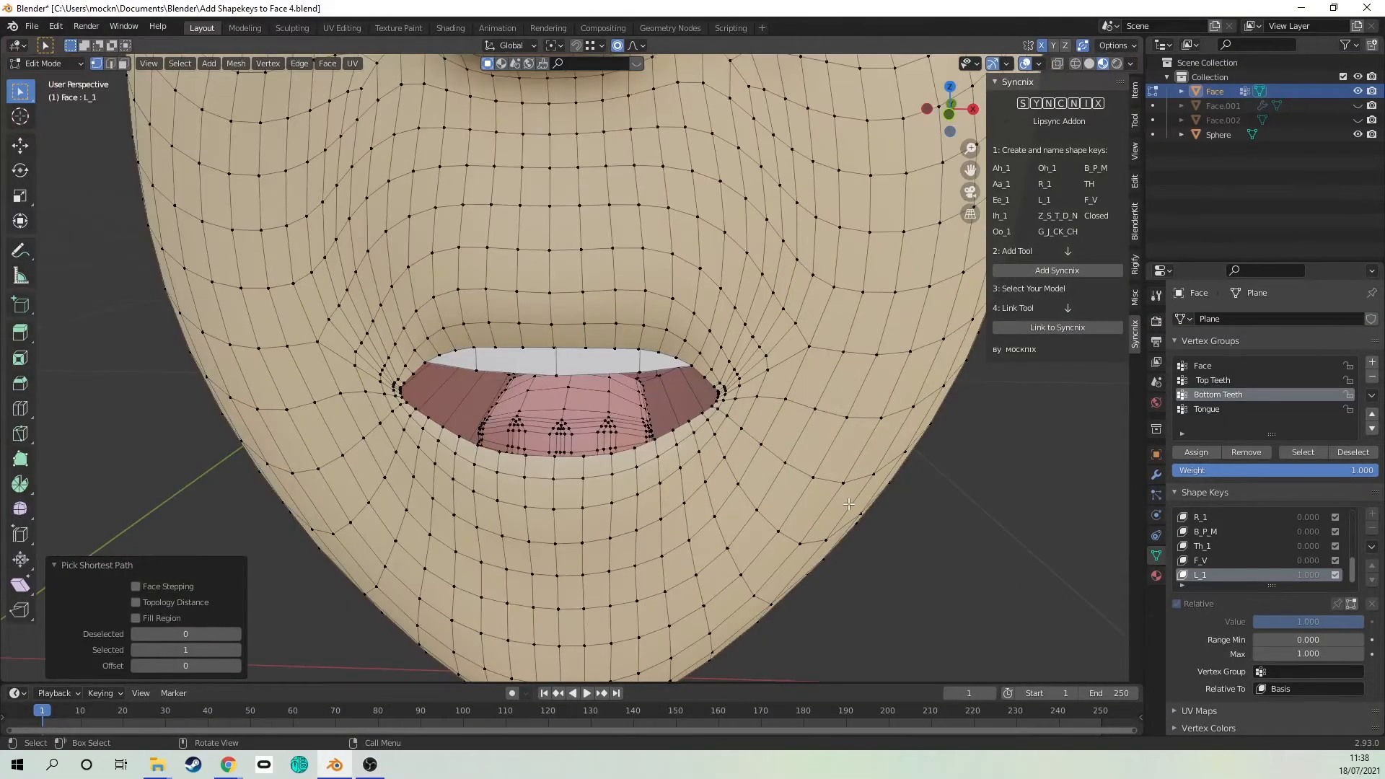
key(KP_1)
key(g)
key(z)
scroll(853, 433, down, 17)
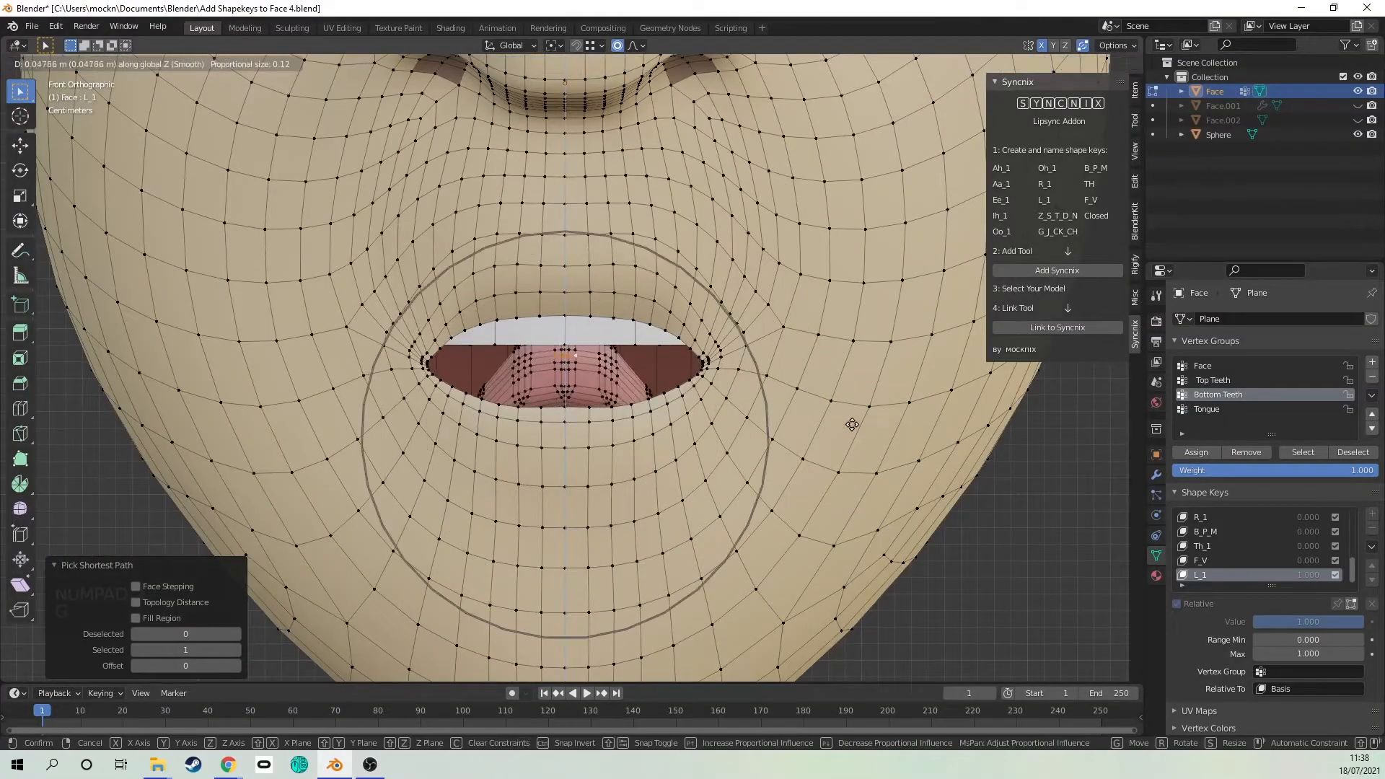
key(Tab)
scroll(793, 425, down, 6)
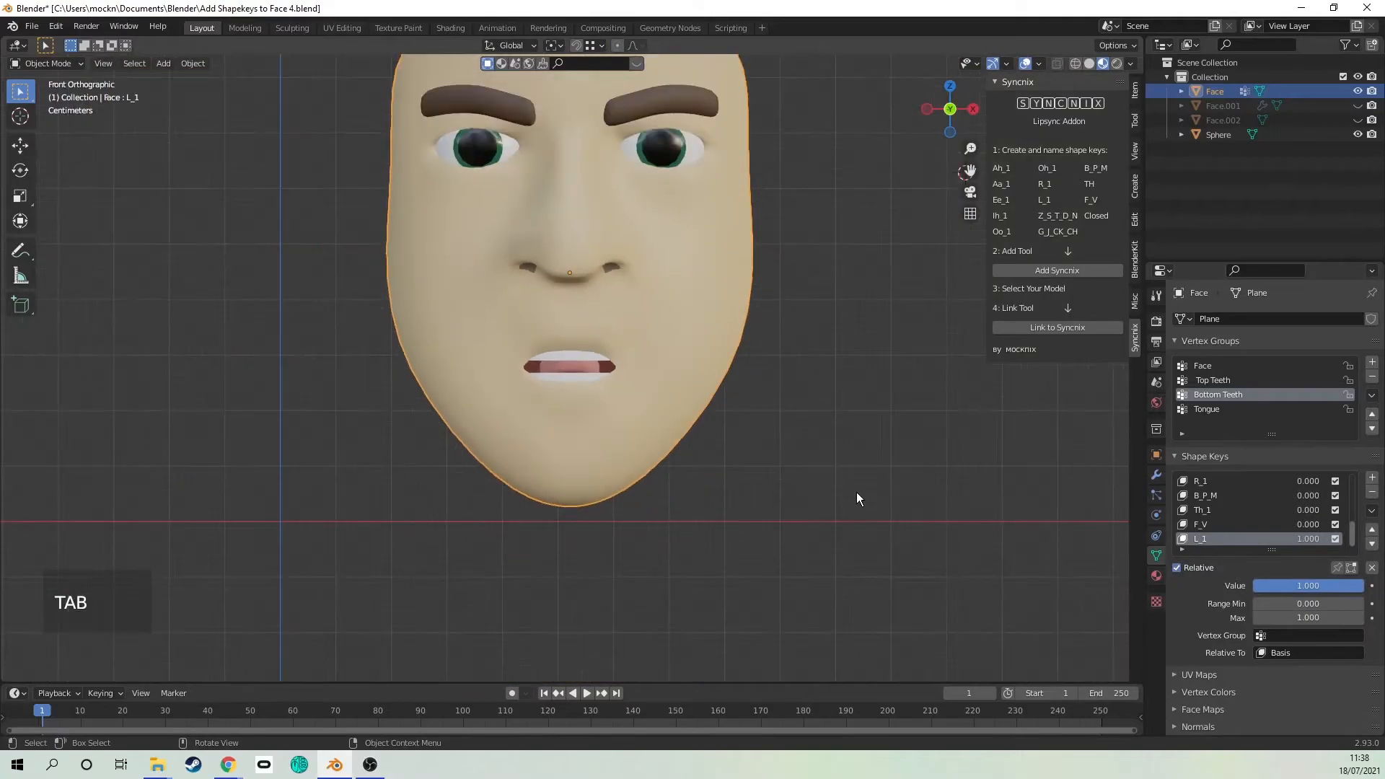
Step: Reveal all hidden geometry of the face mesh and return to Object Mode
key(Tab)
key(alt+h)
key(Tab)
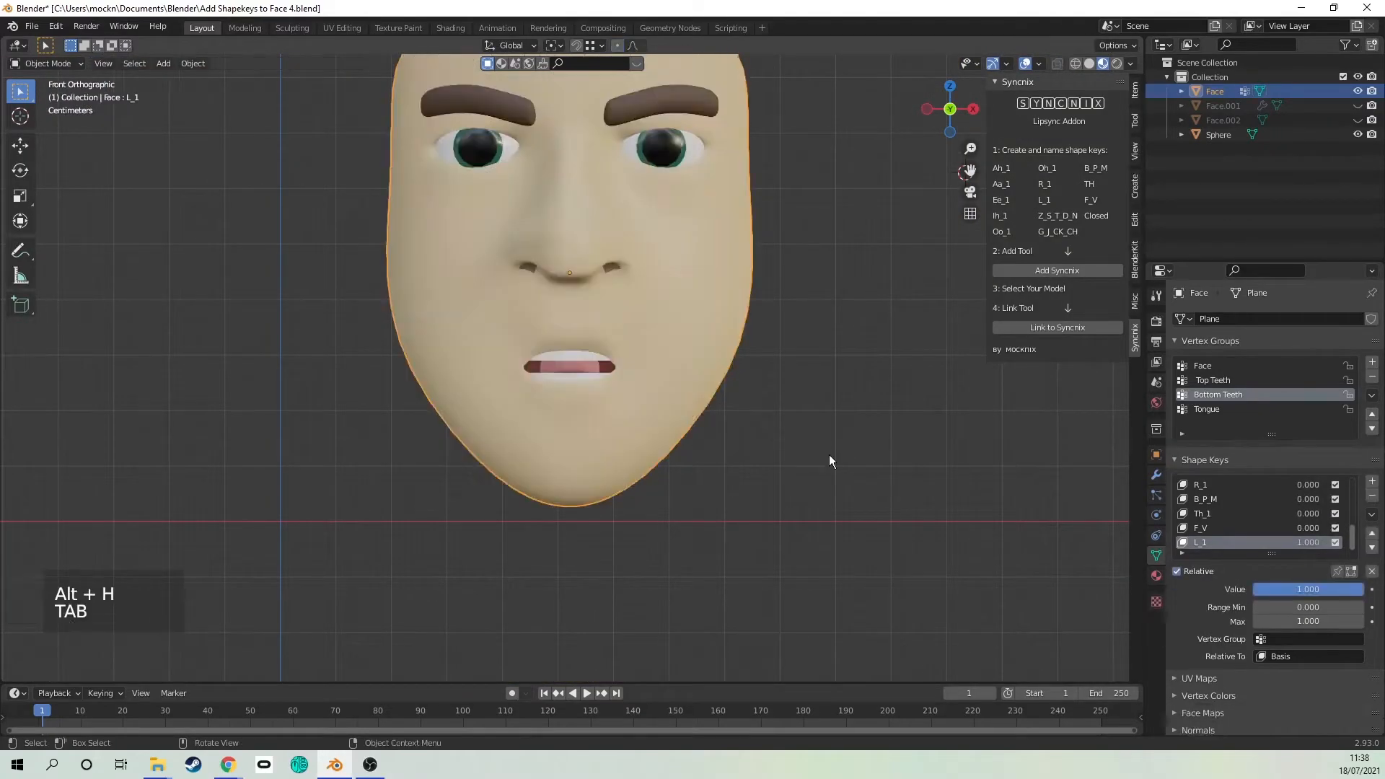
Step: Set the L_1 shape key value to 0 and save the file
scroll(829, 455, up, 3)
shift+middle_drag(829, 454, 829, 572)
scroll(829, 570, down, 3)
shift+middle_drag(829, 490, 899, 528)
drag(1298, 585, 1183, 583)
middle_drag(898, 487, 895, 490)
key(ctrl+s)
key(KP_1)
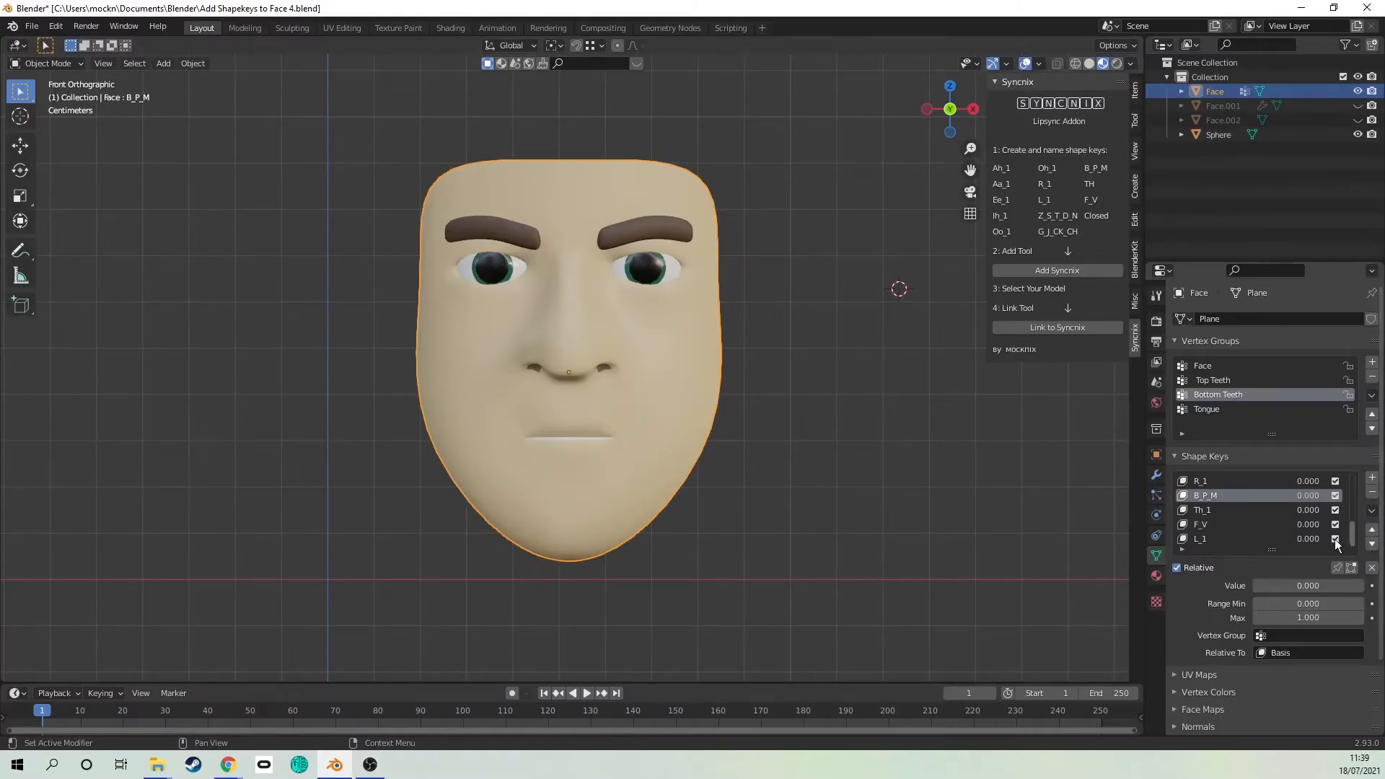
Step: Add a new shape key to the face and name it Closed
click(1372, 478)
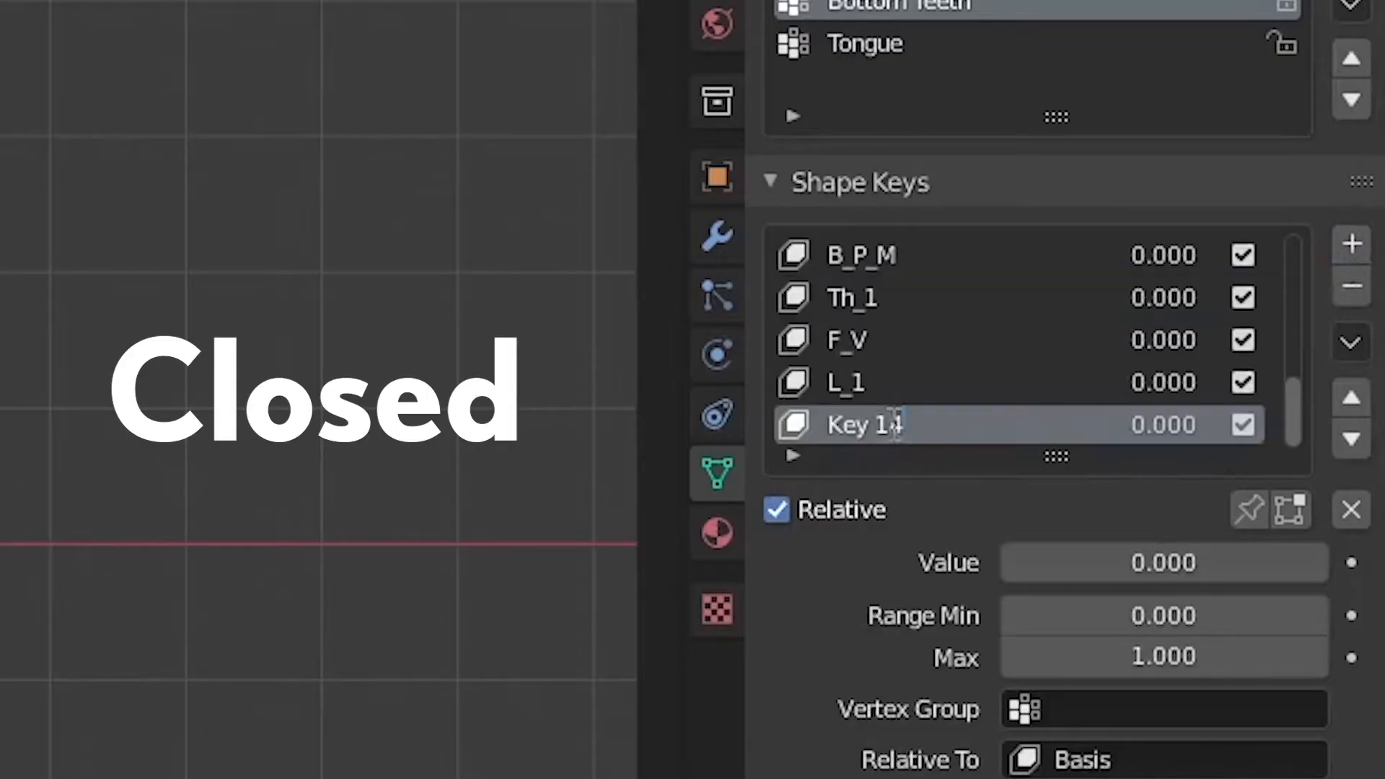
double_click(894, 424)
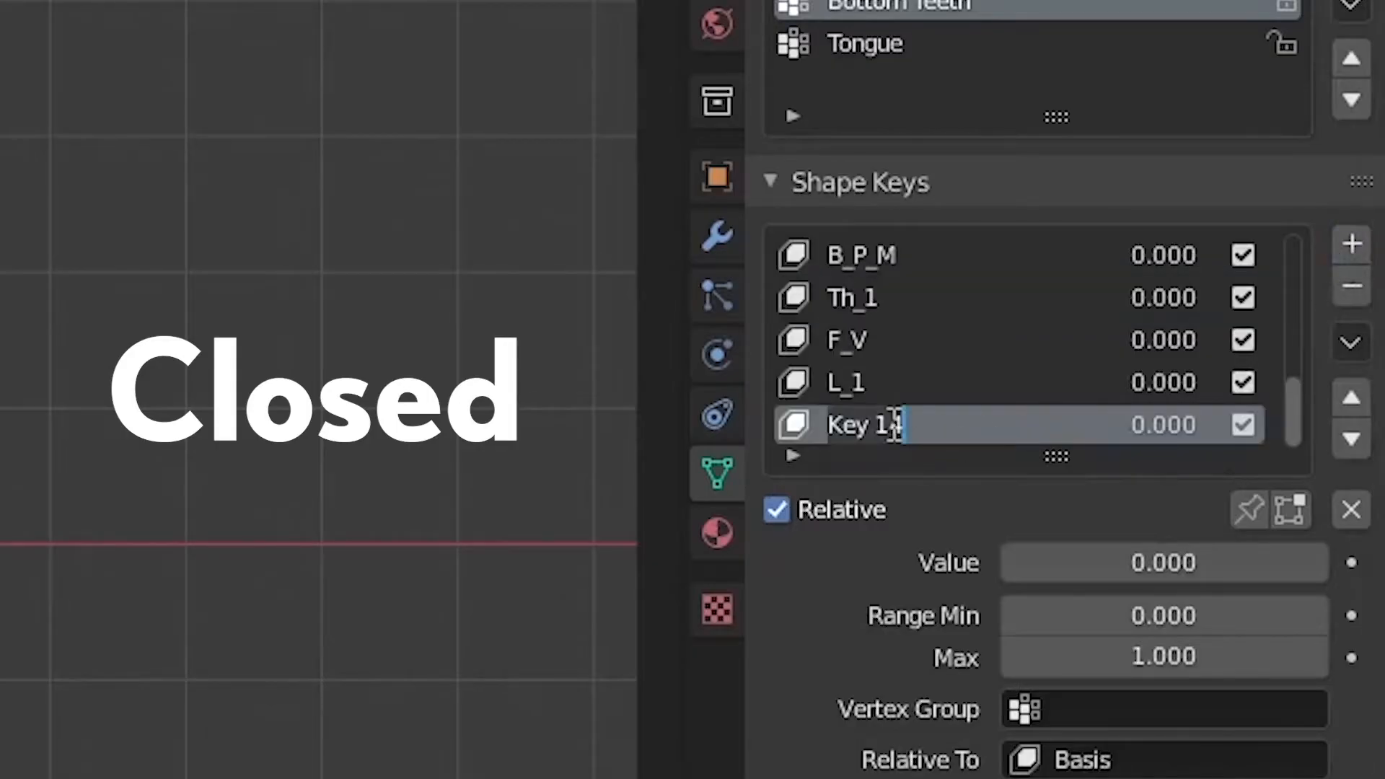
text(Closed)
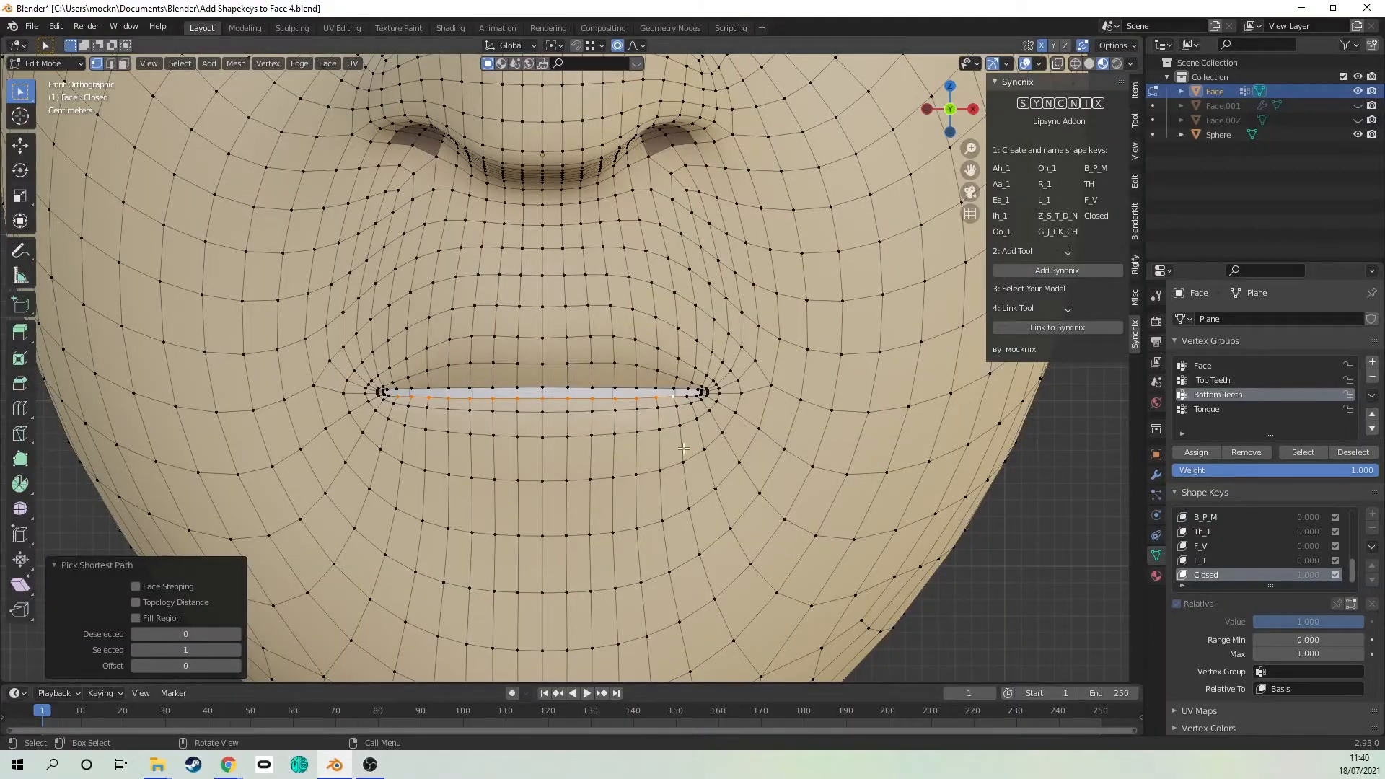
Step: Move the selected lower lip vertices of Closed up along Z with proportional editing, adjusting the falloff radius to close the mouth
key(g)
key(z)
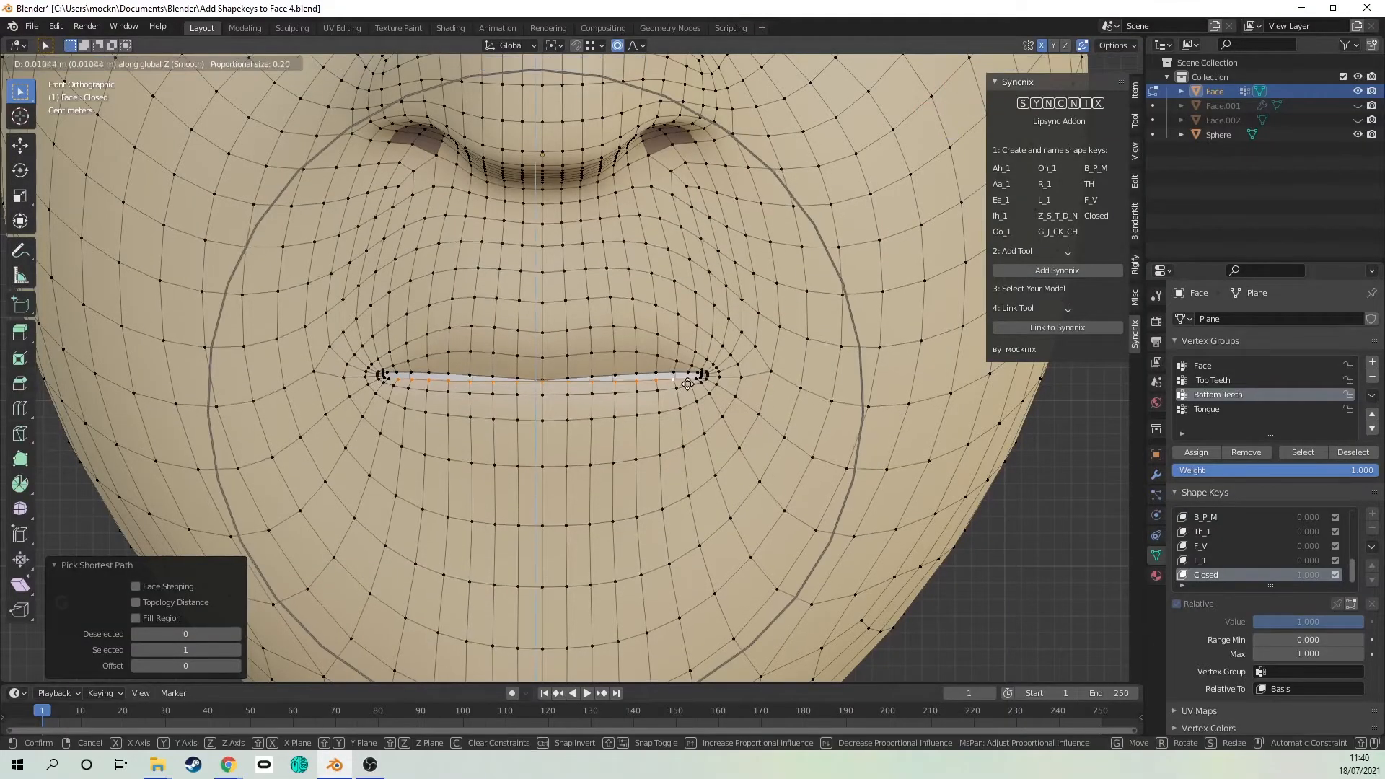
scroll(688, 379, up, 15)
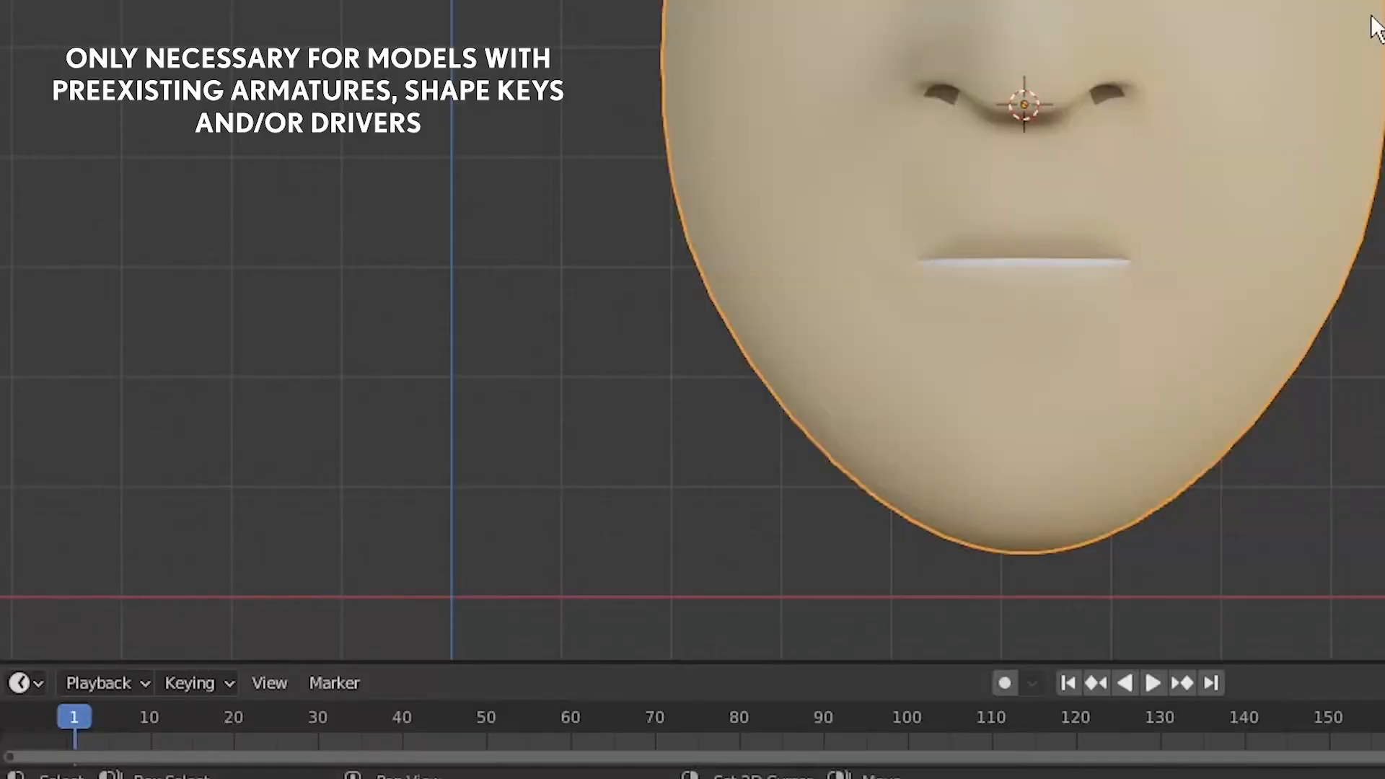
Step: Duplicate the face object in place and hide one copy as a backup
key(shift+d)
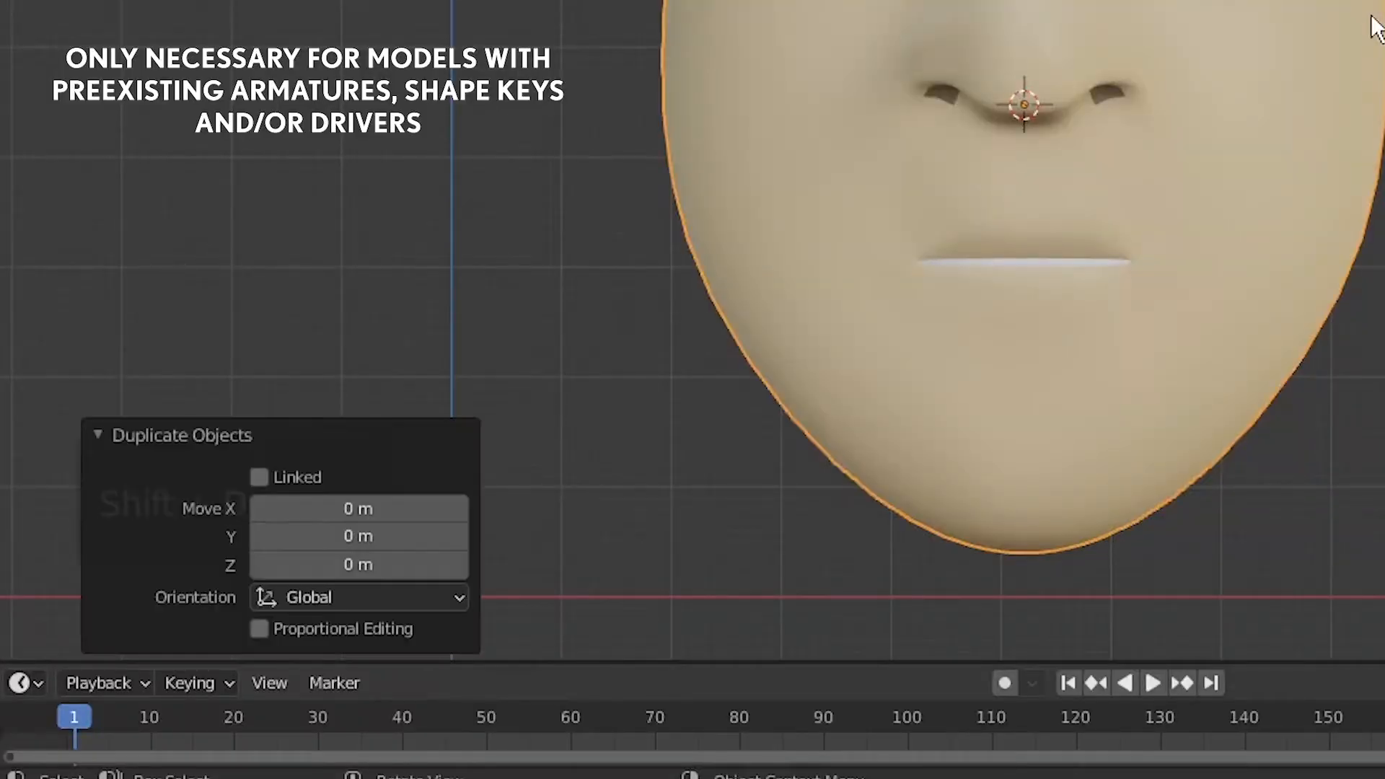
key(h)
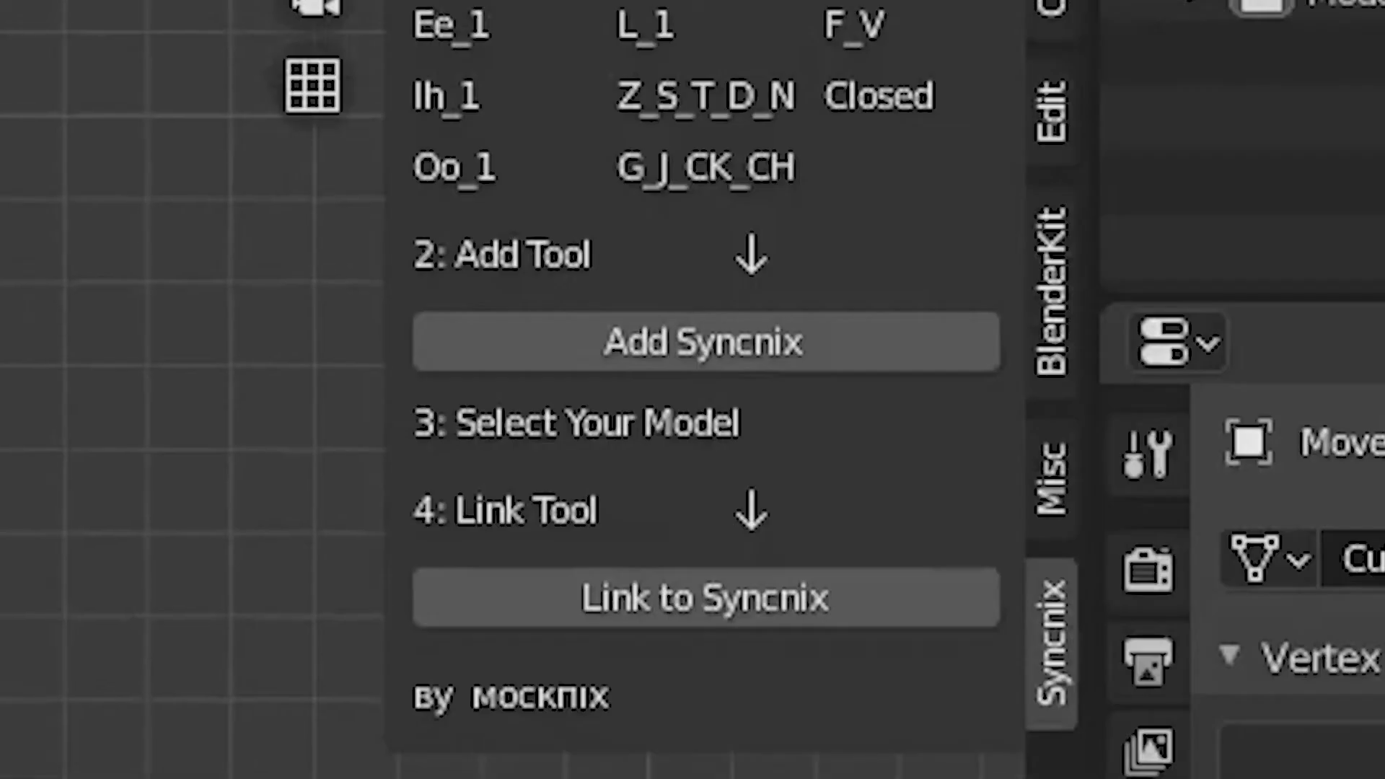
Step: Add the Syncnix lipsync tool to the scene
click(736, 346)
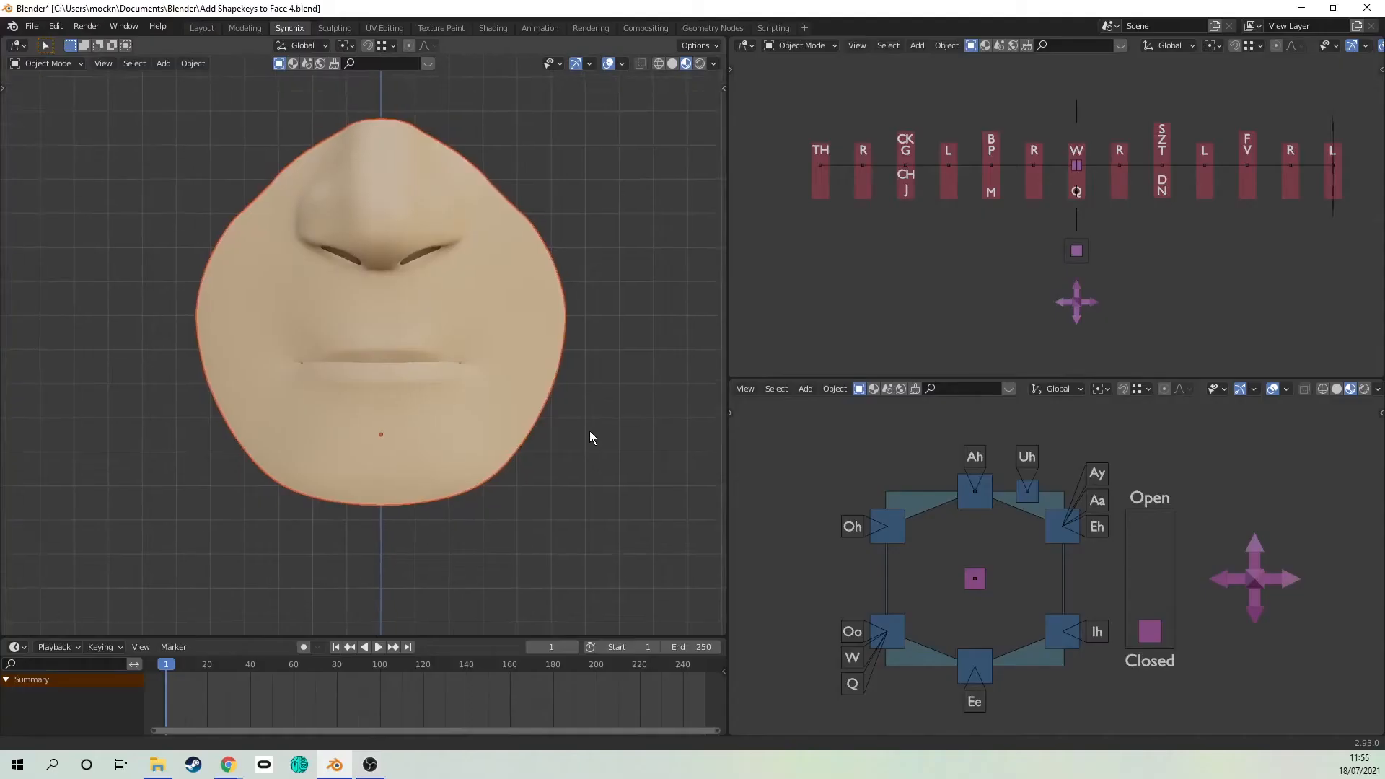
middle_drag(590, 435, 599, 426)
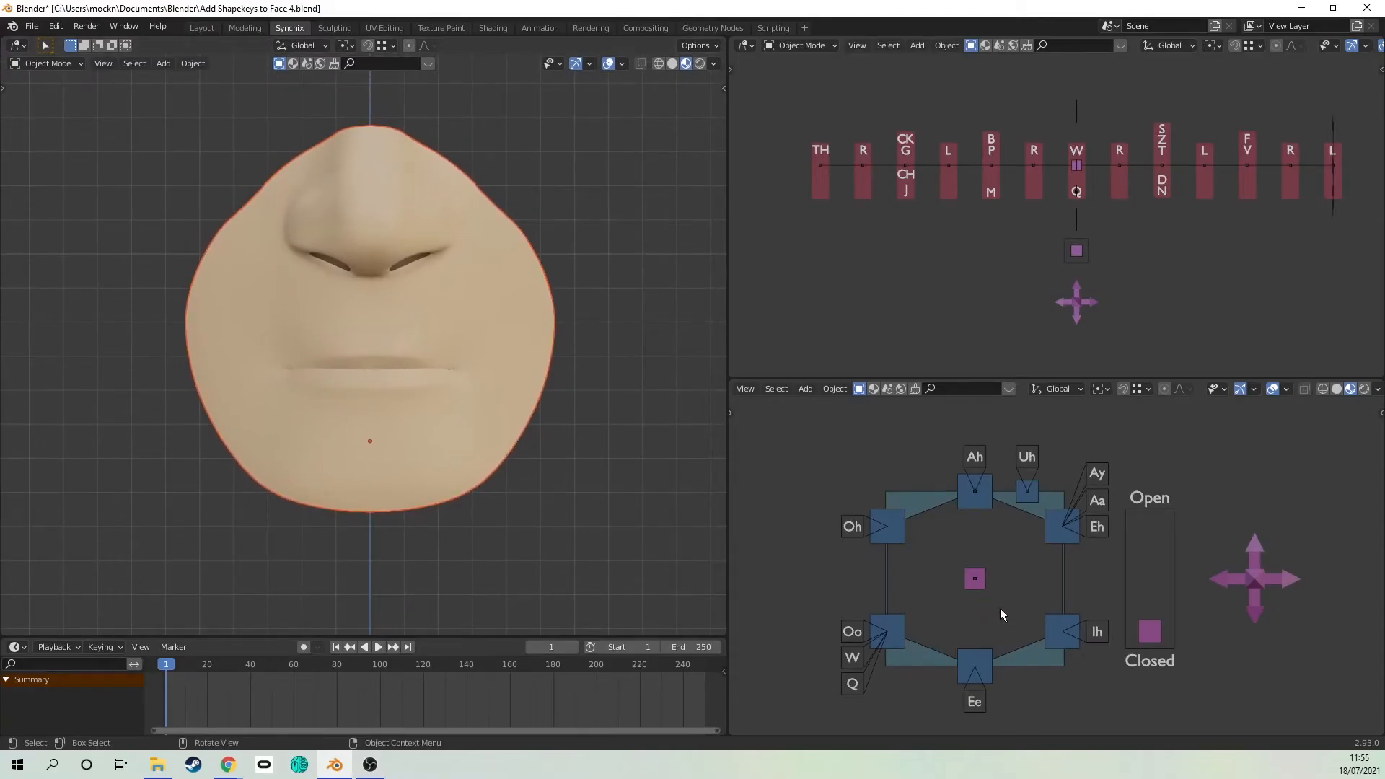
Step: Return to the Layout workspace, select the face model and link it to Syncnix
click(206, 27)
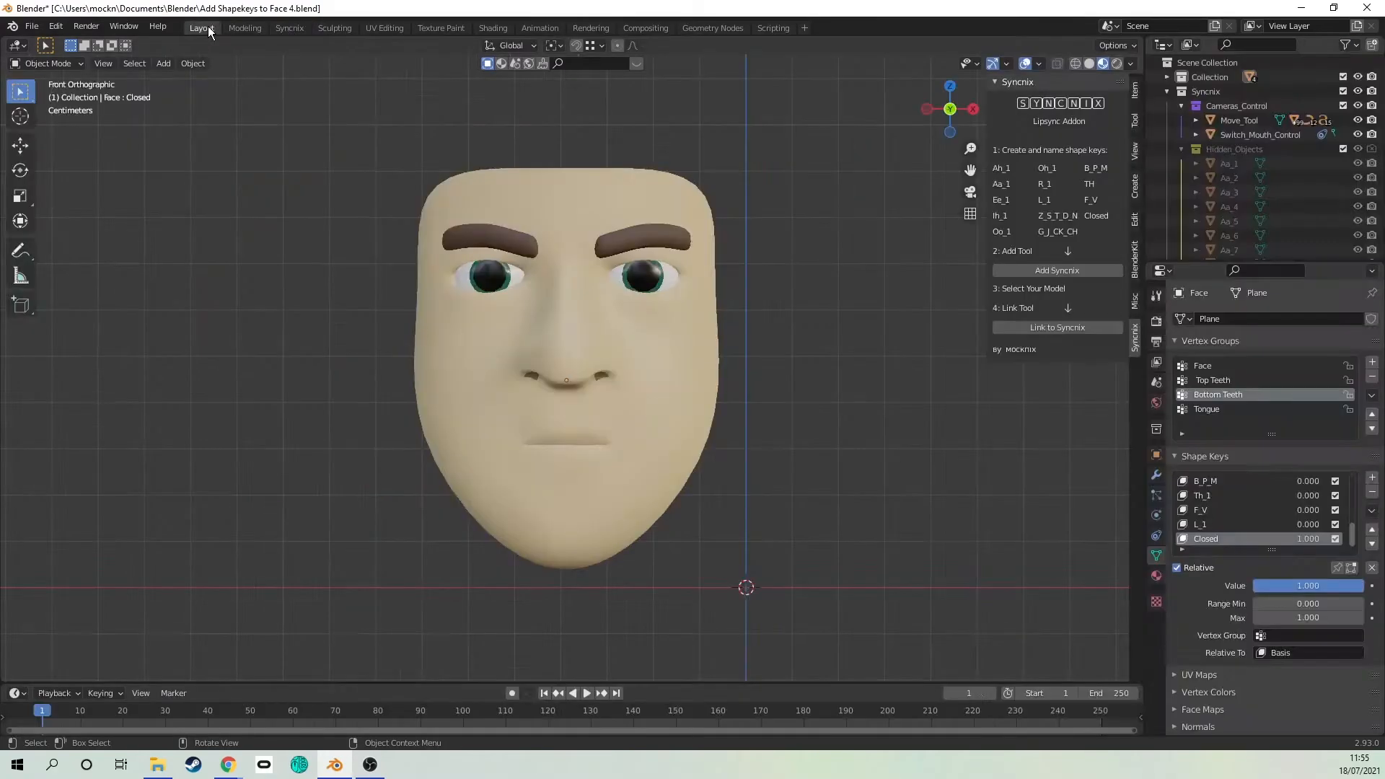
scroll(639, 449, down, 3)
click(639, 449)
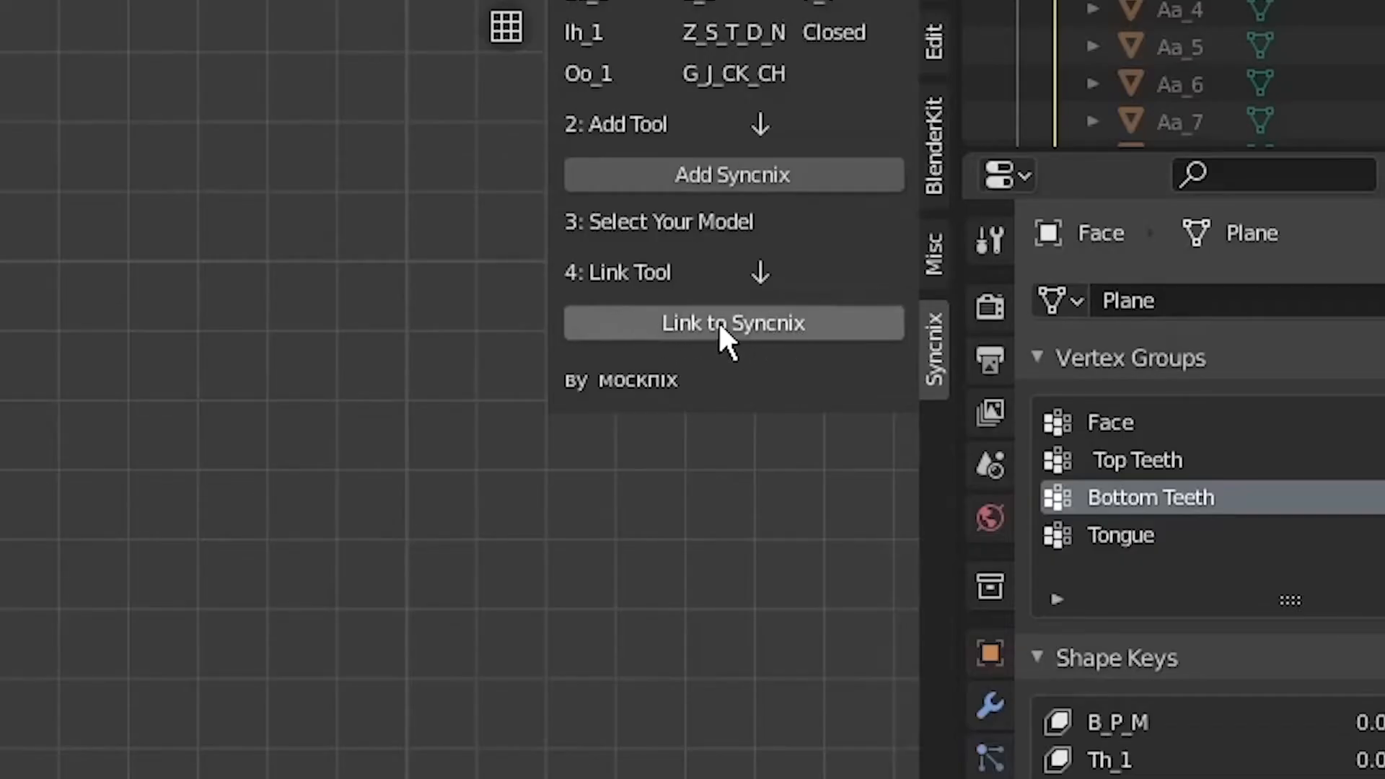
click(719, 324)
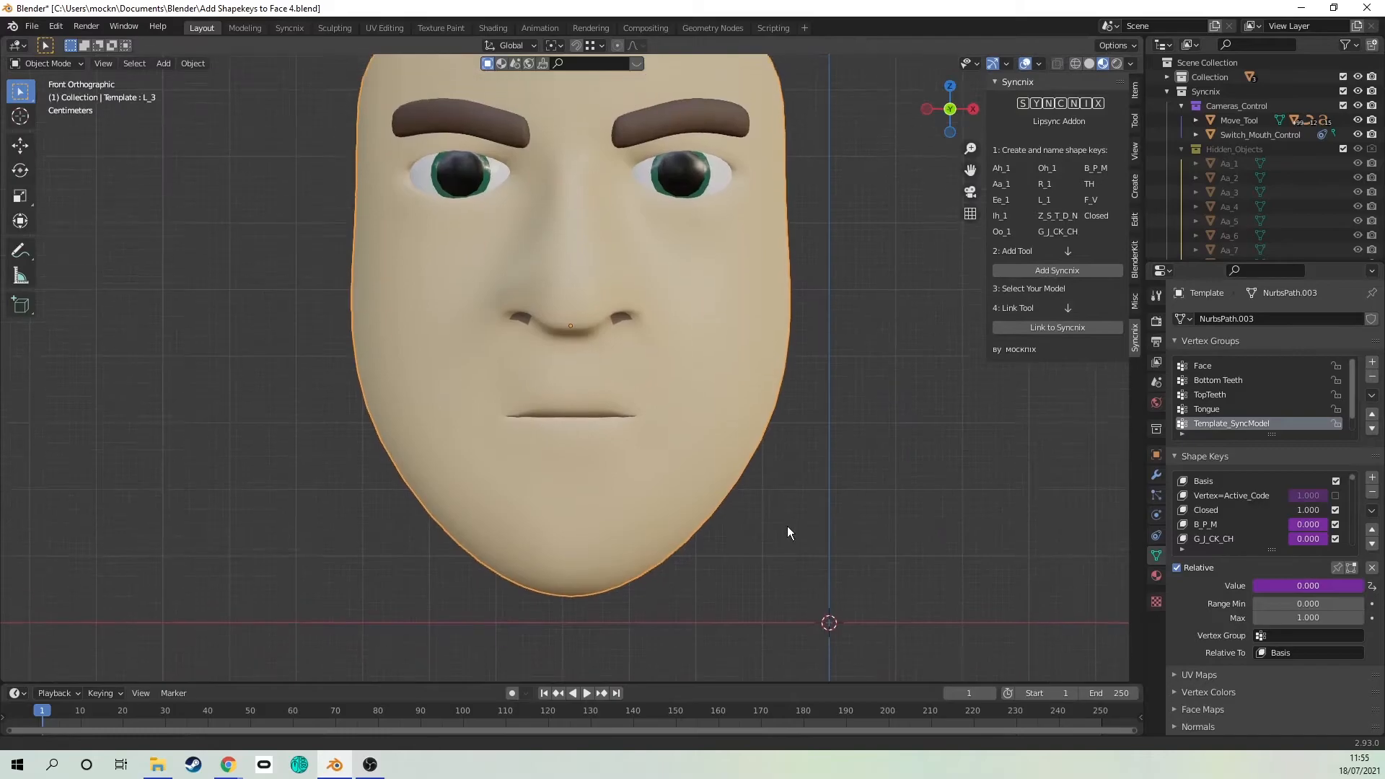
Step: Check the linked model's shape key list down to its end and undo the Syncnix link
scroll(1245, 508, down, 10)
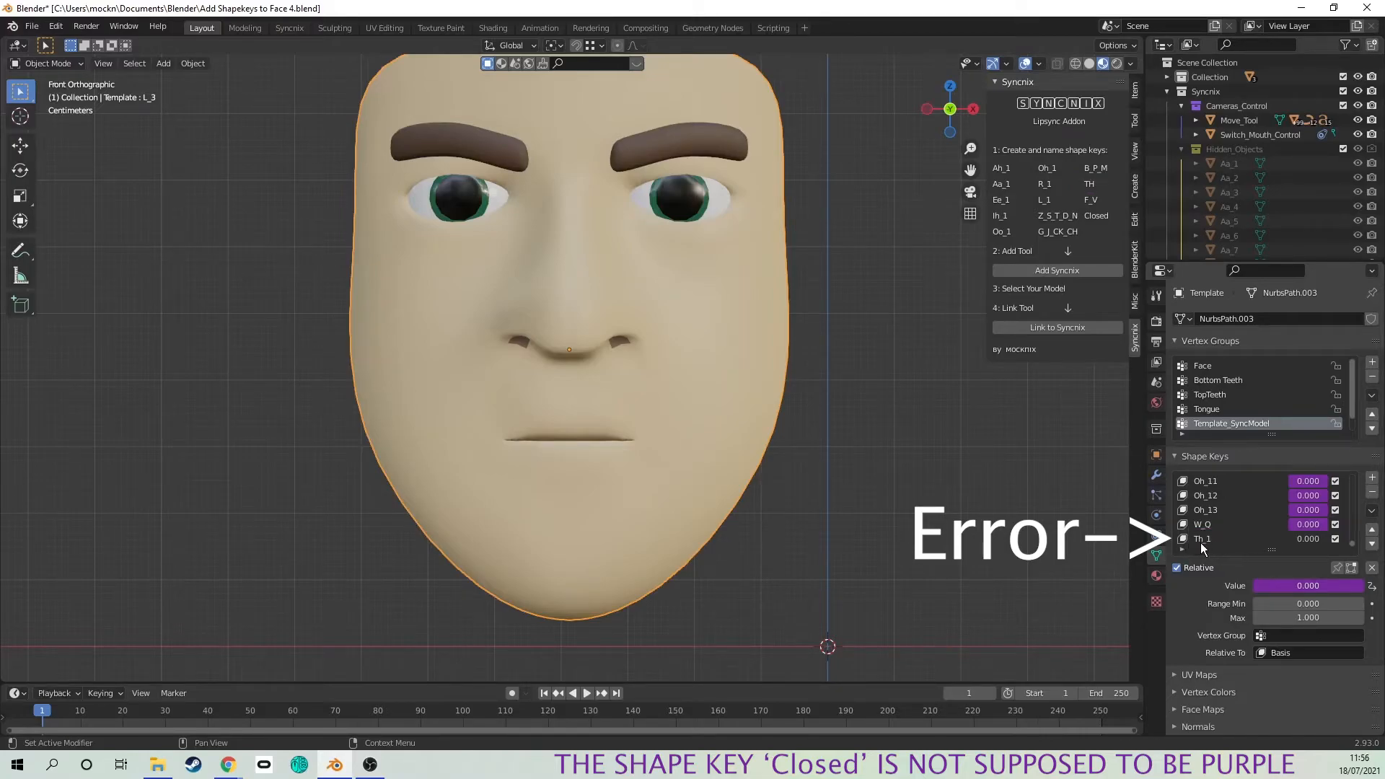
key(ctrl+z)
key(ctrl+z)
key(ctrl+z)
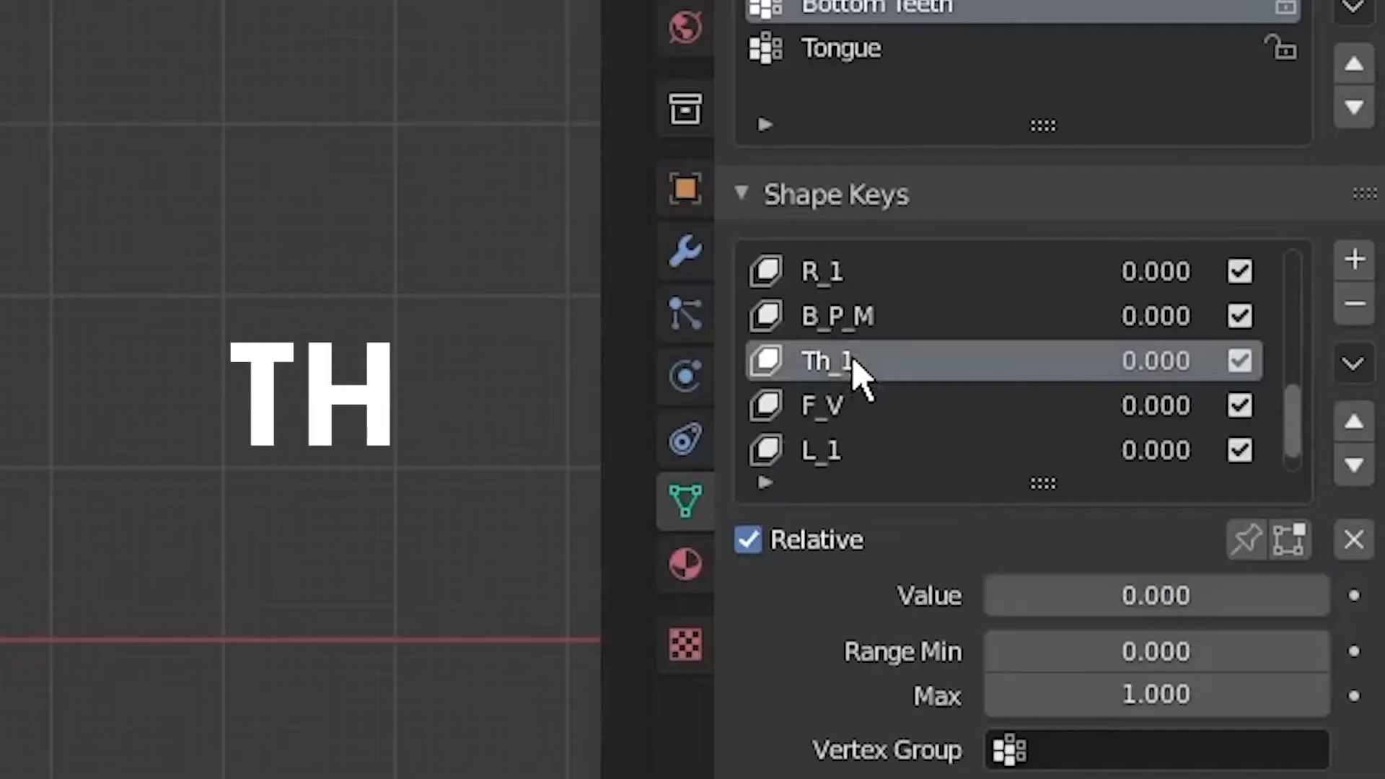
Step: Rename the Th_1 shape key to TH and link the selected model to Syncnix
double_click(1211, 496)
text(TH)
key(Return)
click(1062, 326)
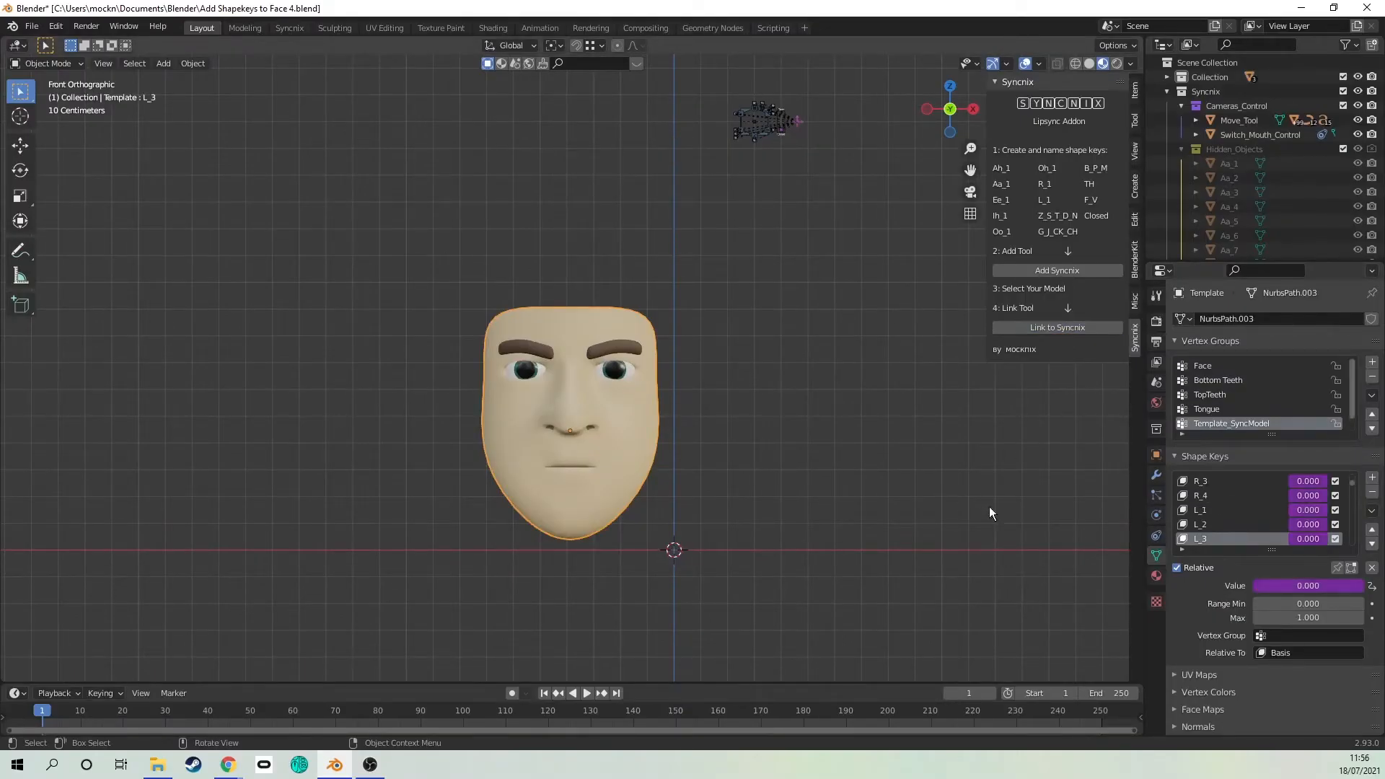
Step: Open the Syncnix workspace and test the linked mouth by moving the vowel control to Oo and the consonant control between F_V and R
scroll(1224, 510, up, 3)
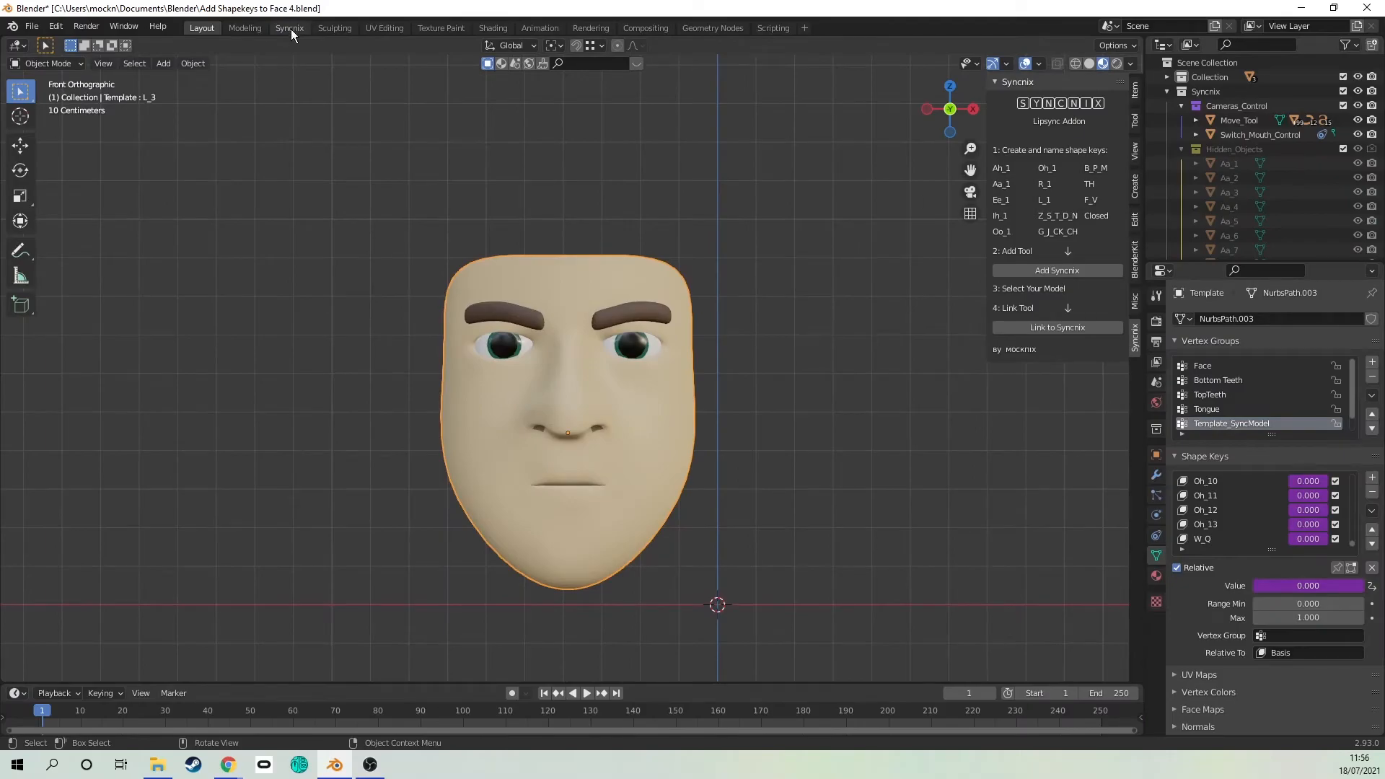
click(291, 29)
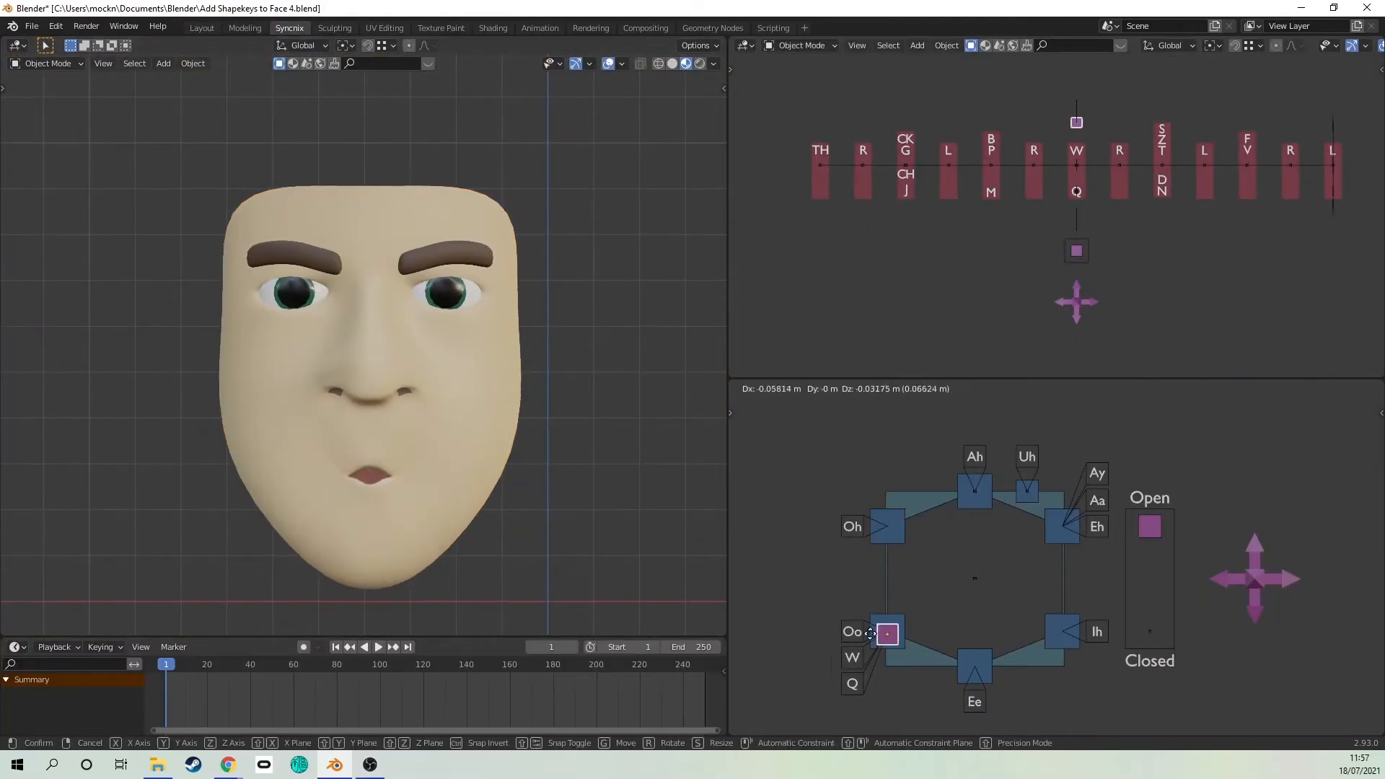
key(g)
key(y)
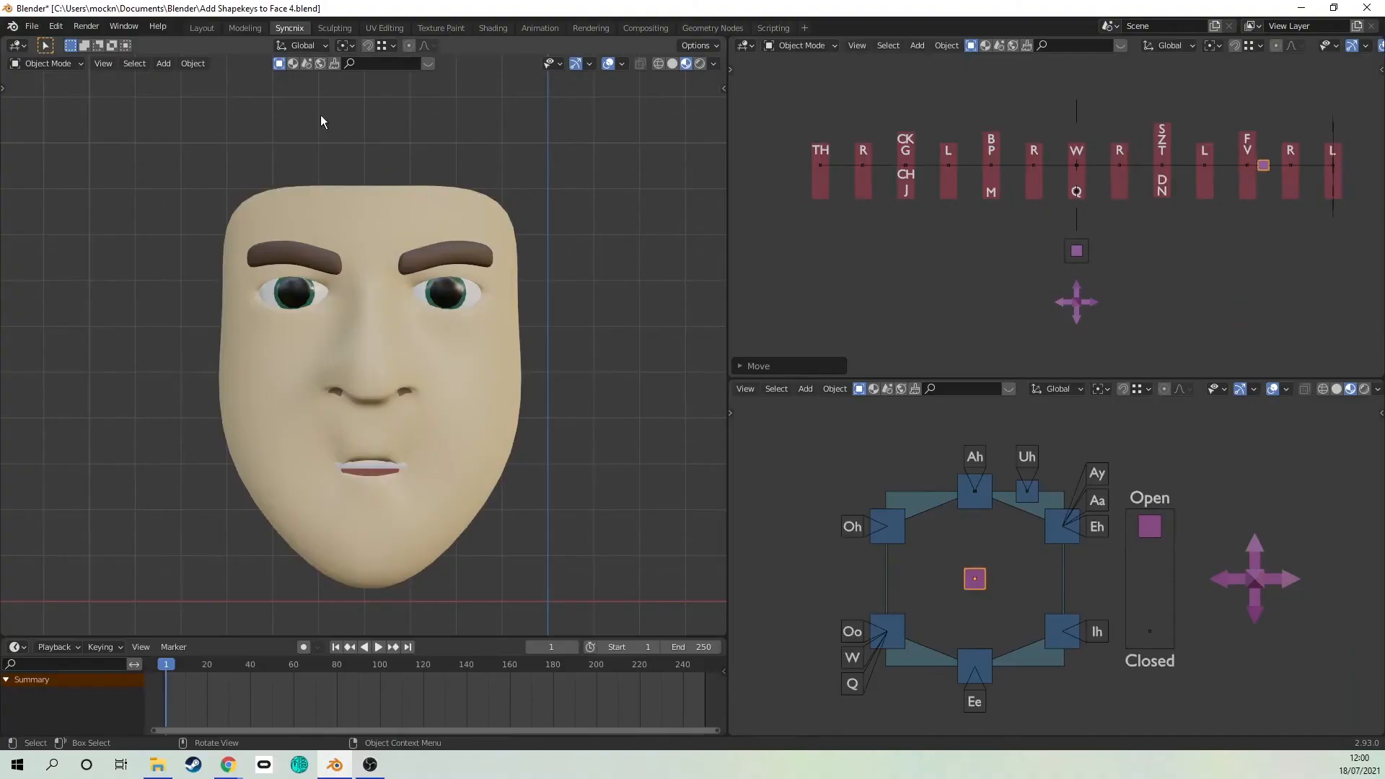
Step: Return to the Layout workspace, select the face and make F_V the active shape key
click(204, 27)
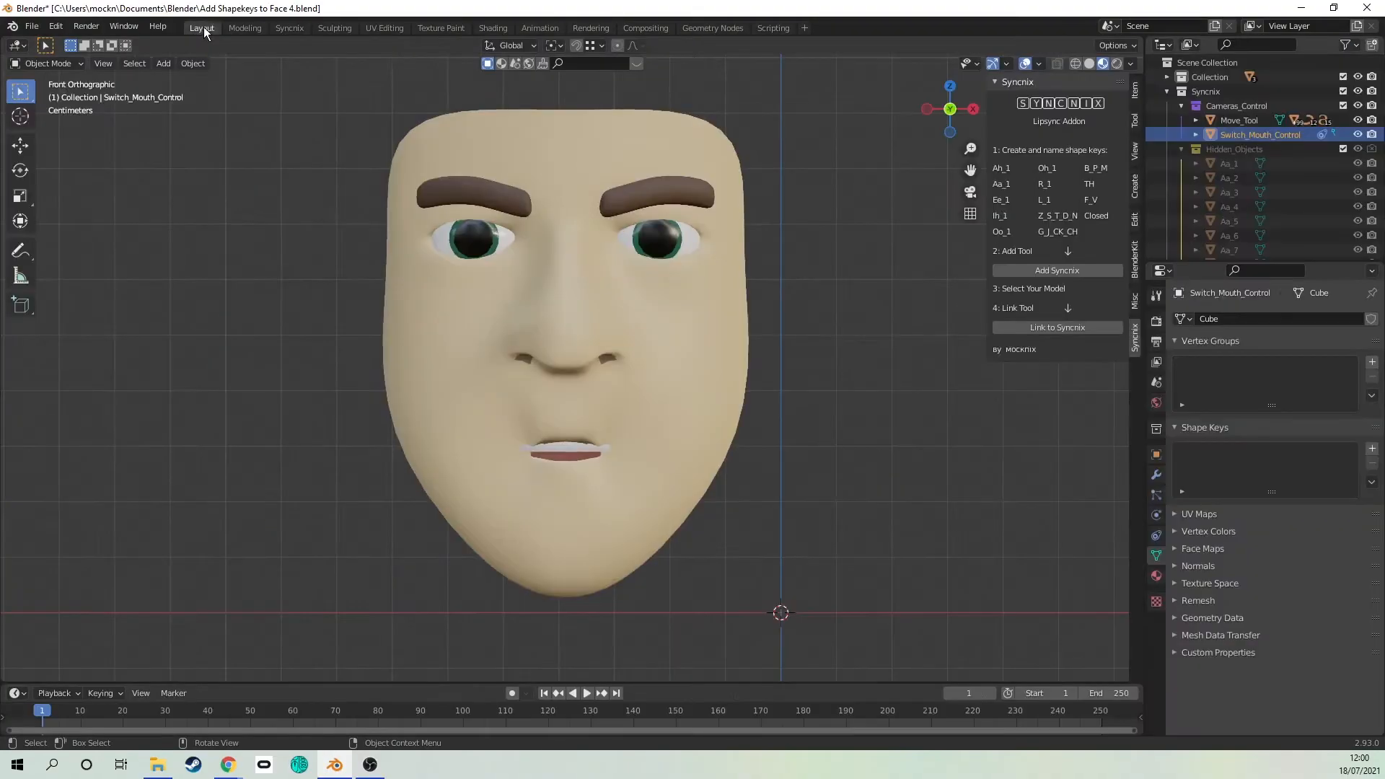
scroll(708, 376, up, 2)
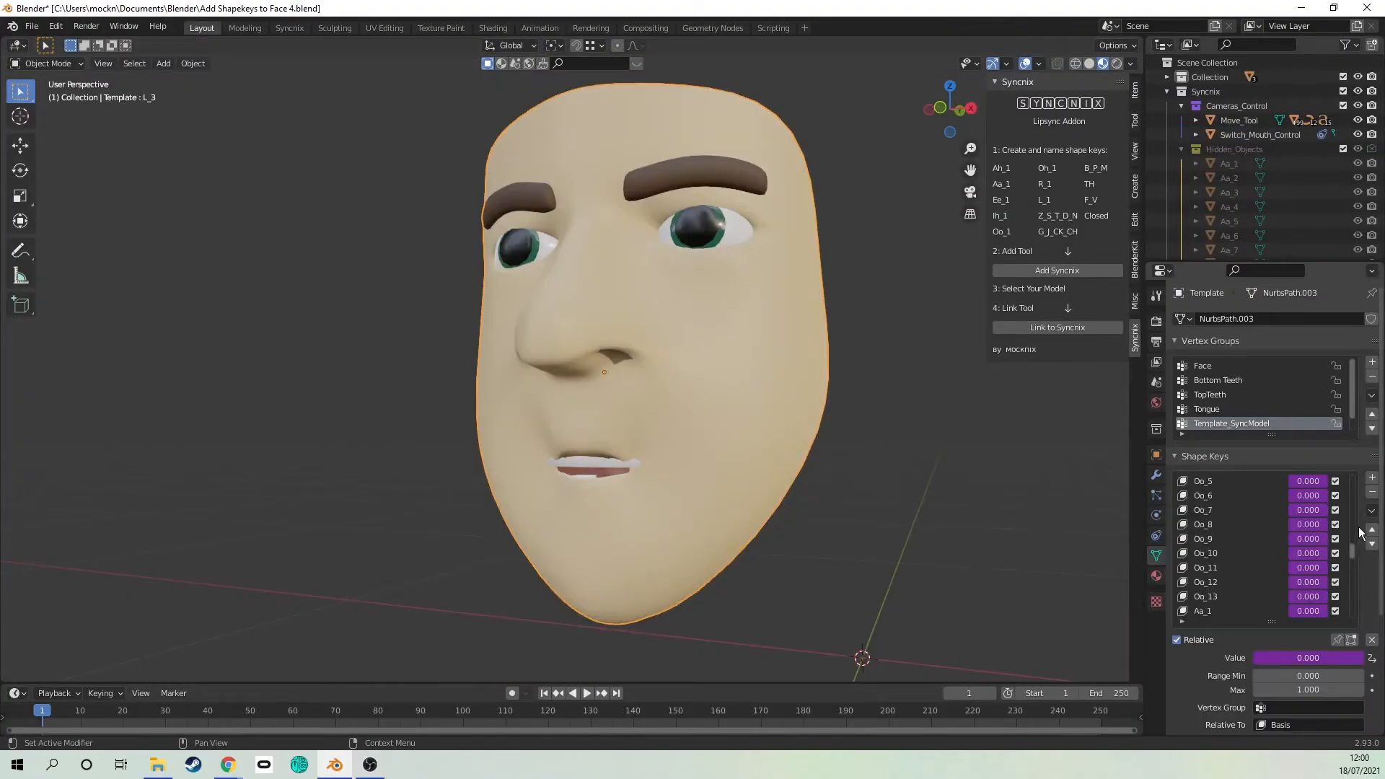
scroll(1359, 533, up, 15)
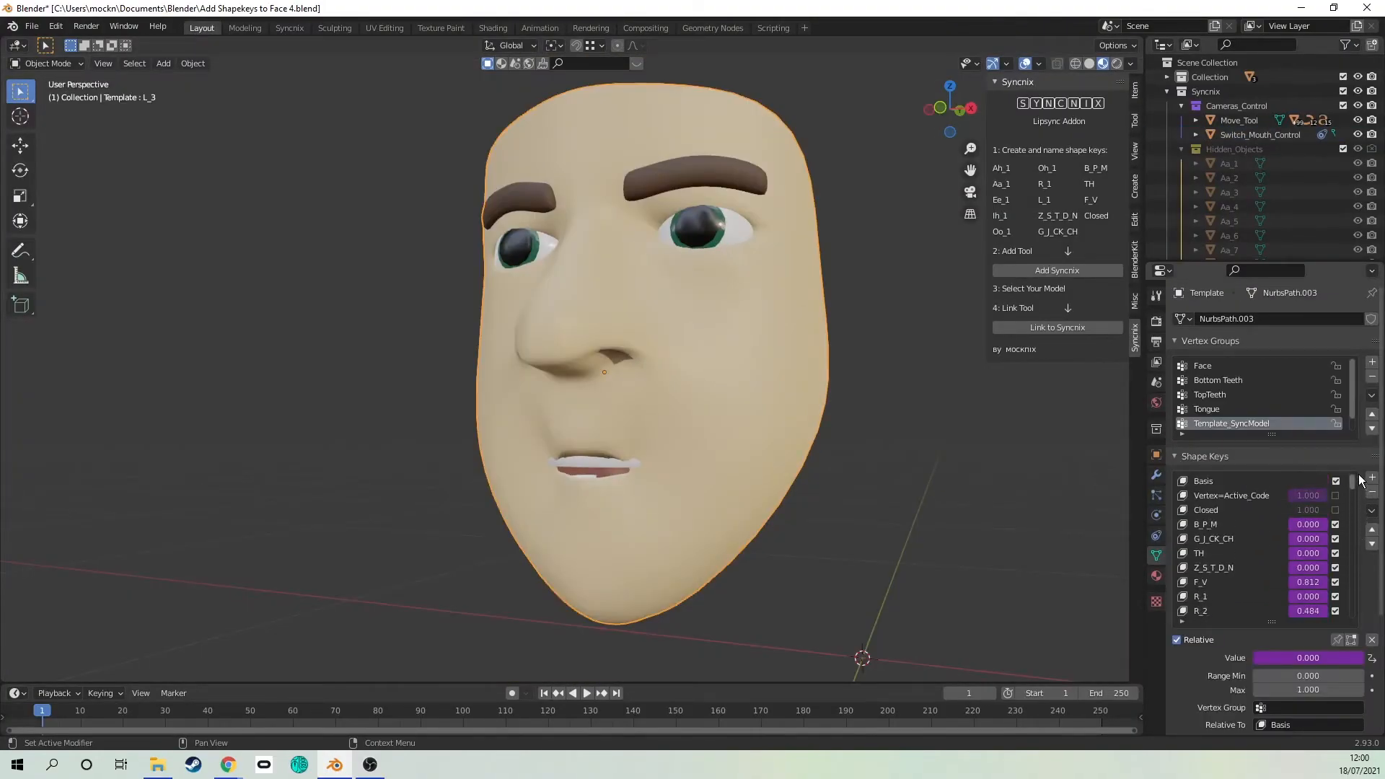
scroll(1359, 495, up, 5)
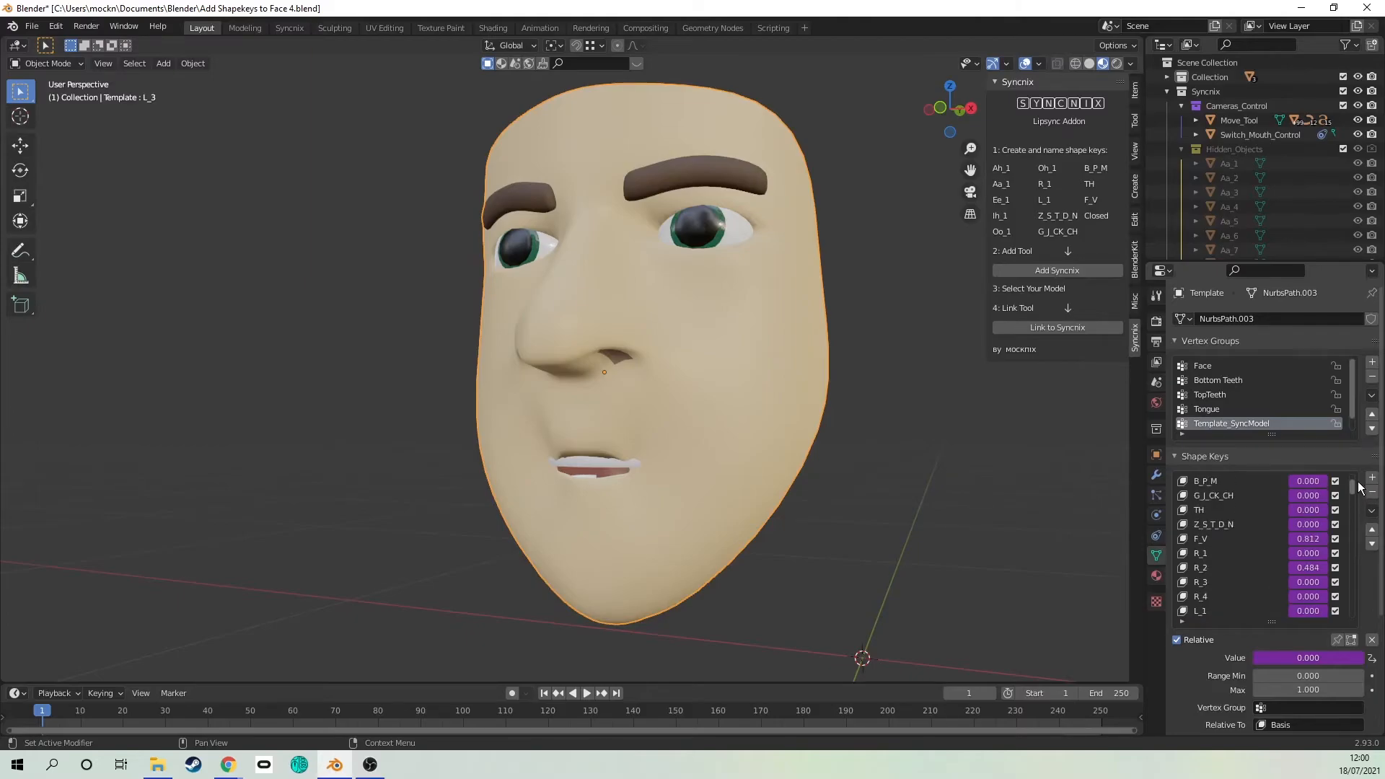
click(1203, 540)
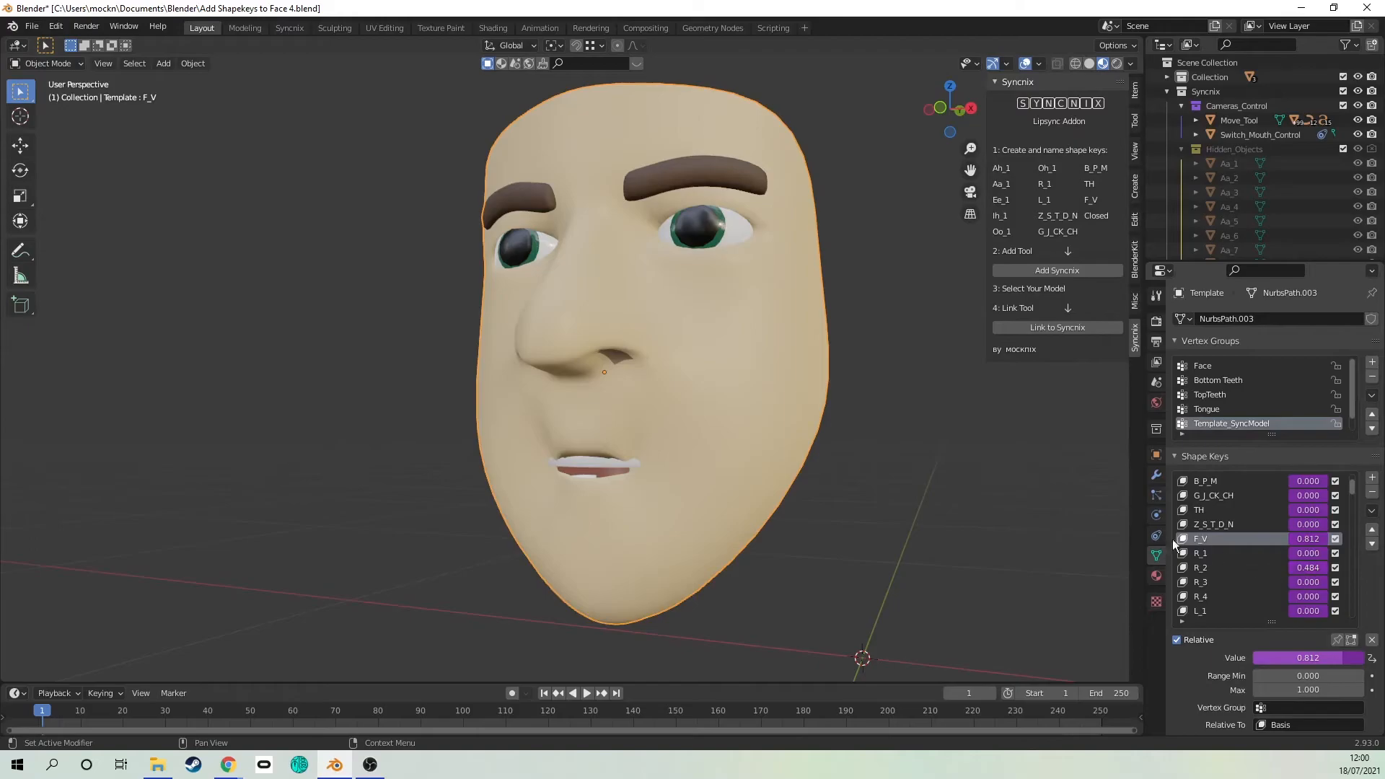
Step: Enter Edit Mode on the F_V shape key and reposition the lower-lip vertices that let the teeth poke through
scroll(512, 522, up, 2)
scroll(605, 535, down, 1)
key(Tab)
scroll(661, 539, up, 2)
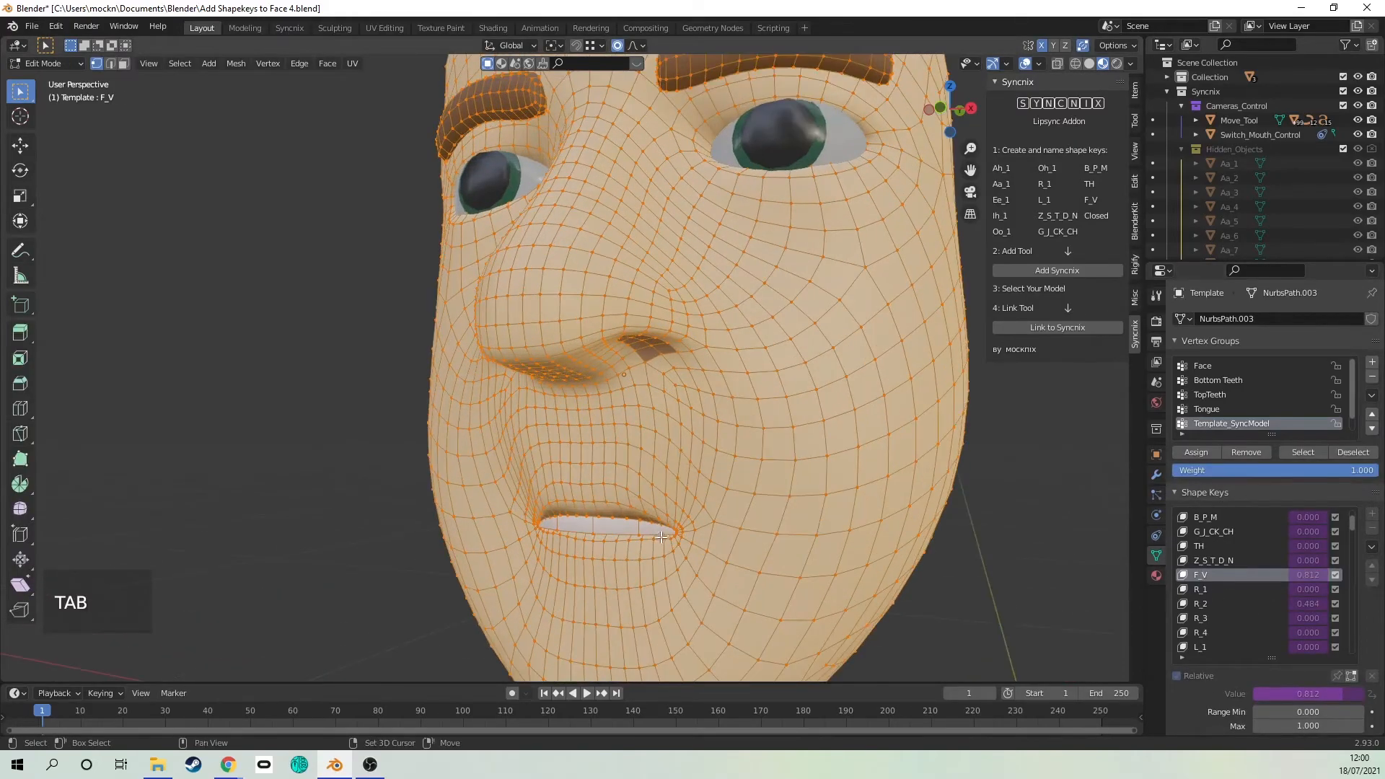
scroll(660, 538, up, 5)
key(g)
scroll(677, 393, down, 3)
key(Tab)
key(Tab)
scroll(677, 393, up, 4)
Step: Try moving the lip vertices at the corner of the mouth in the F_V shape key
ctrl+click(666, 363)
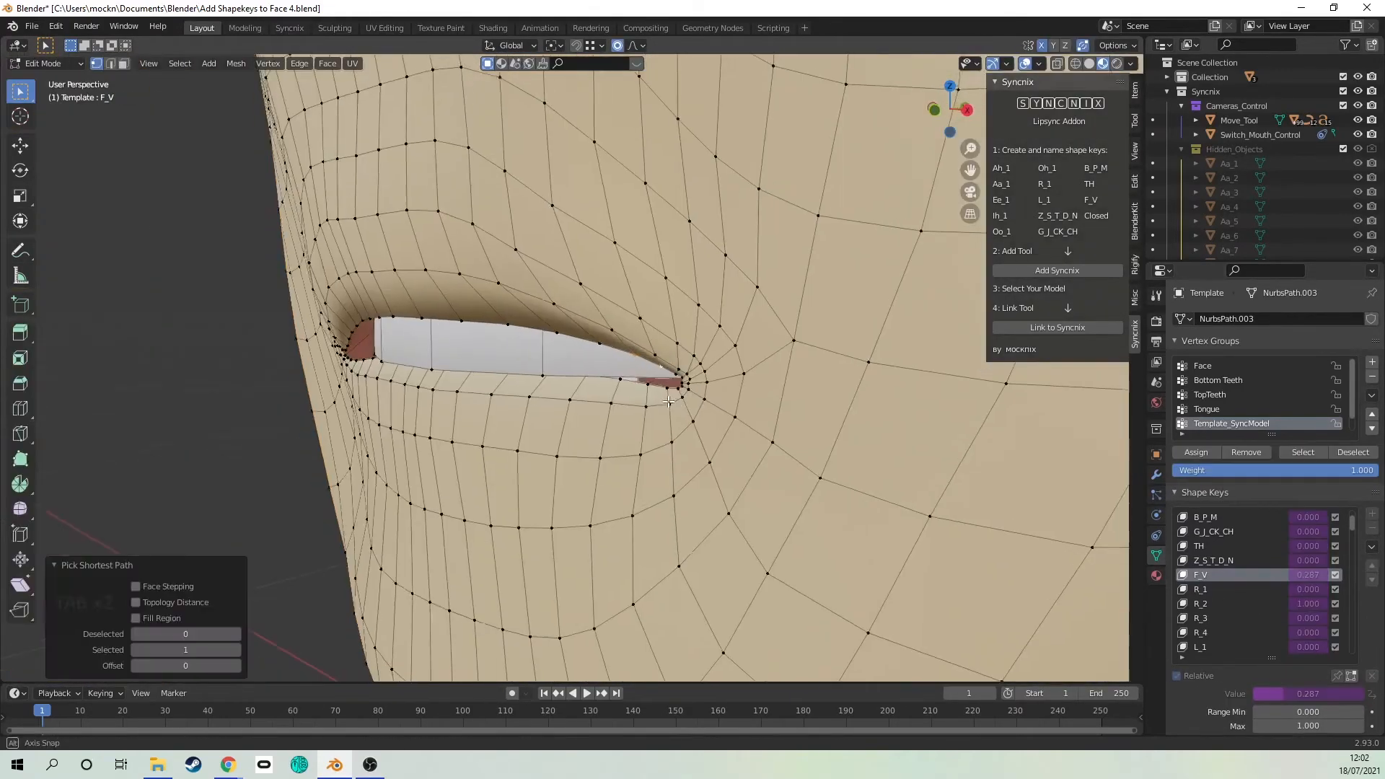
middle_drag(676, 393, 751, 401)
key(Tab)
key(Tab)
key(g)
key(g)
key(Tab)
key(Tab)
Step: Undo the last mouth-corner edits on the F_V shape key
key(ctrl+z)
key(ctrl+z)
key(ctrl+z)
key(ctrl+z)
key(ctrl+z)
key(ctrl+z)
key(ctrl+z)
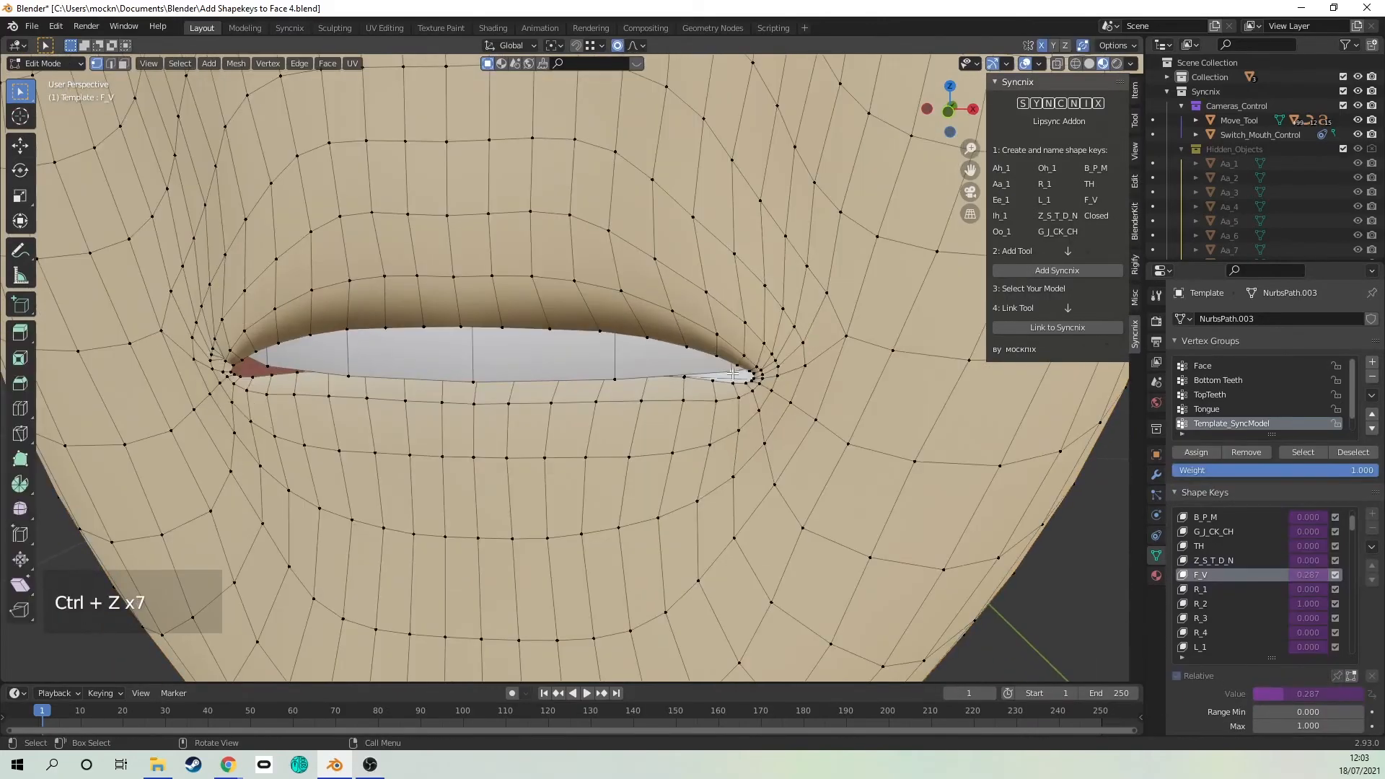
key(Tab)
key(Tab)
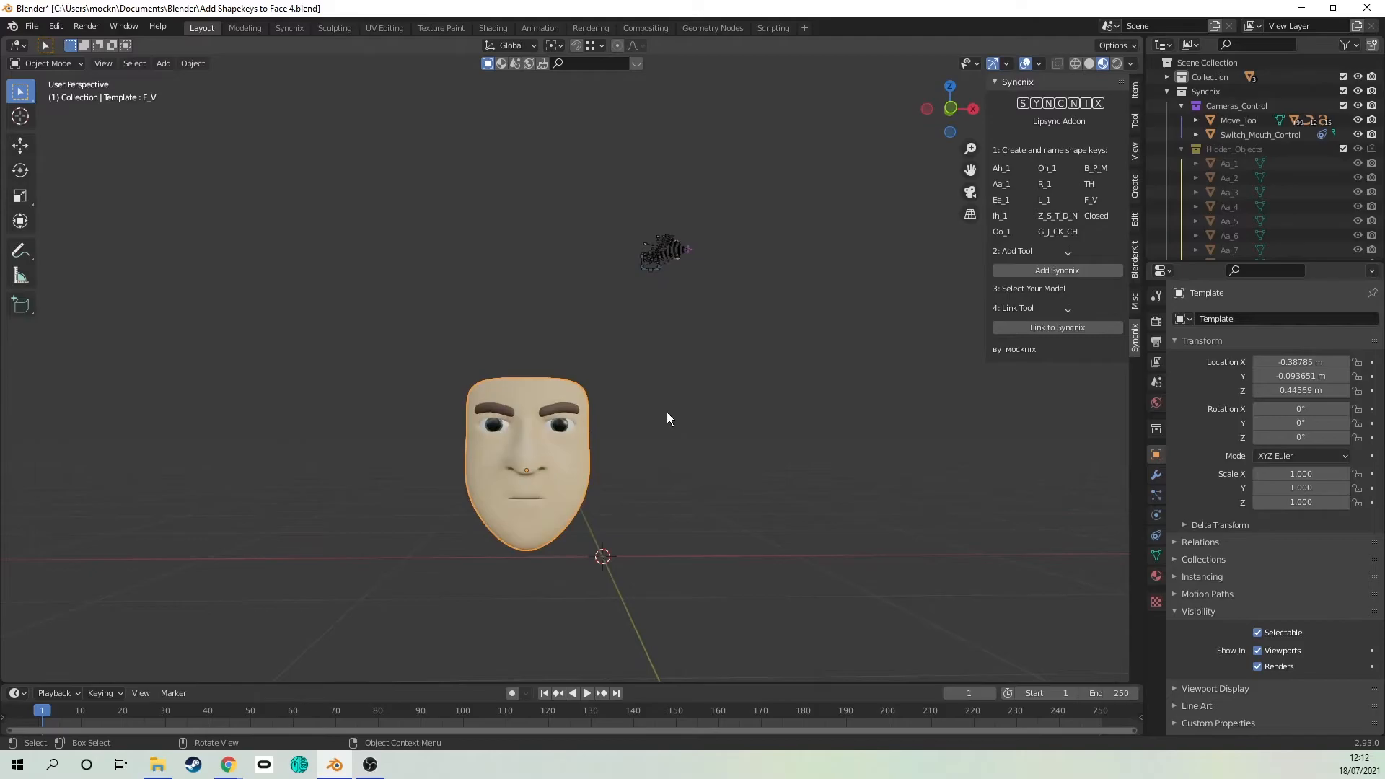
Step: Select the face and eyes together in front view and scale them down to about 0.142
key(KP_1)
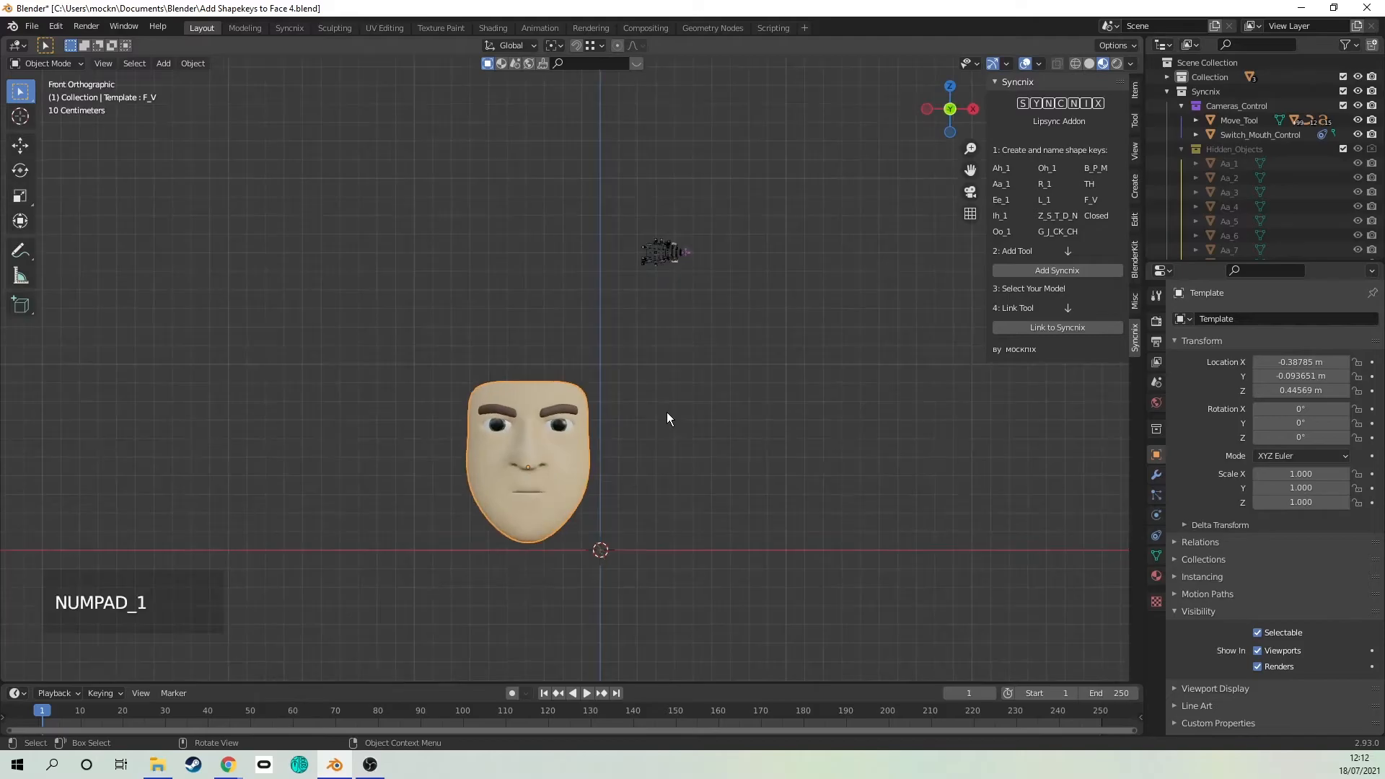
scroll(667, 411, up, 2)
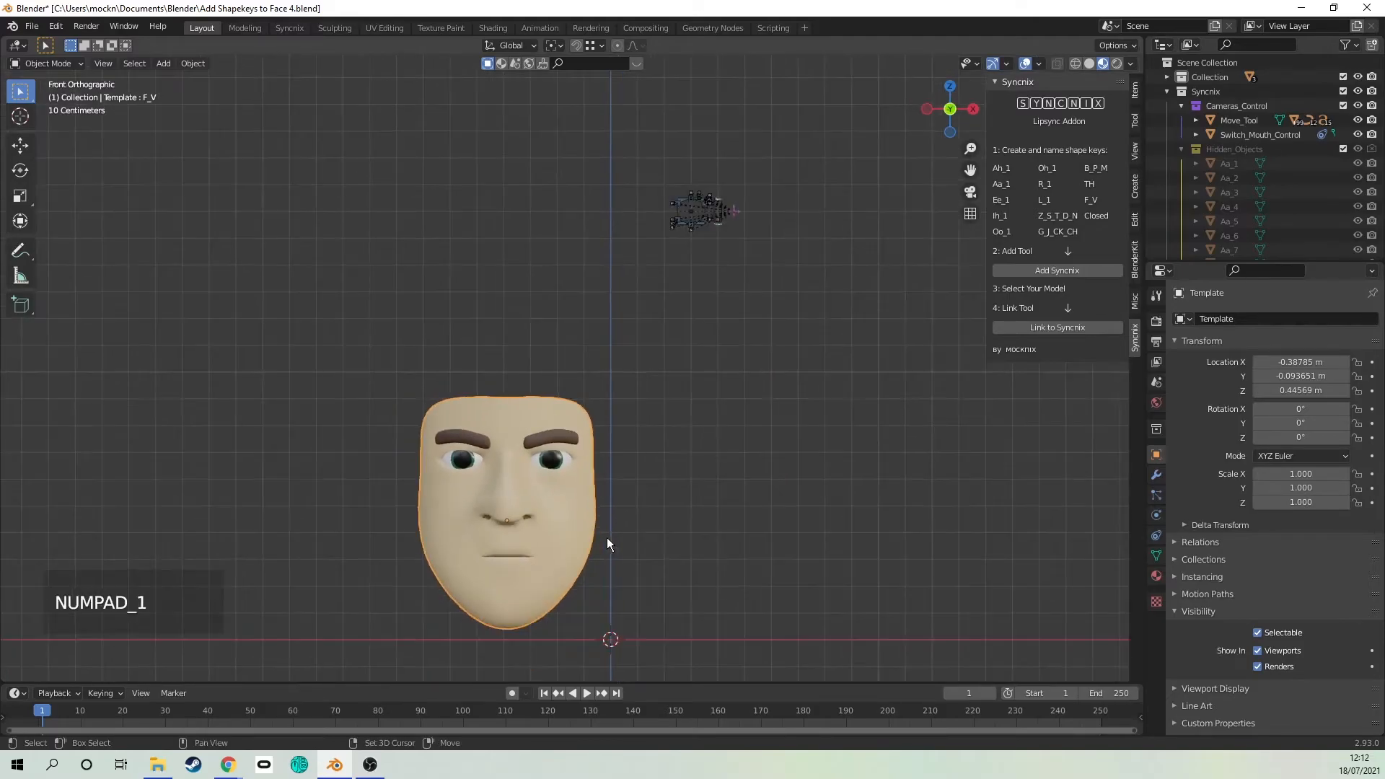
shift+middle_drag(606, 538, 669, 470)
shift+click(609, 387)
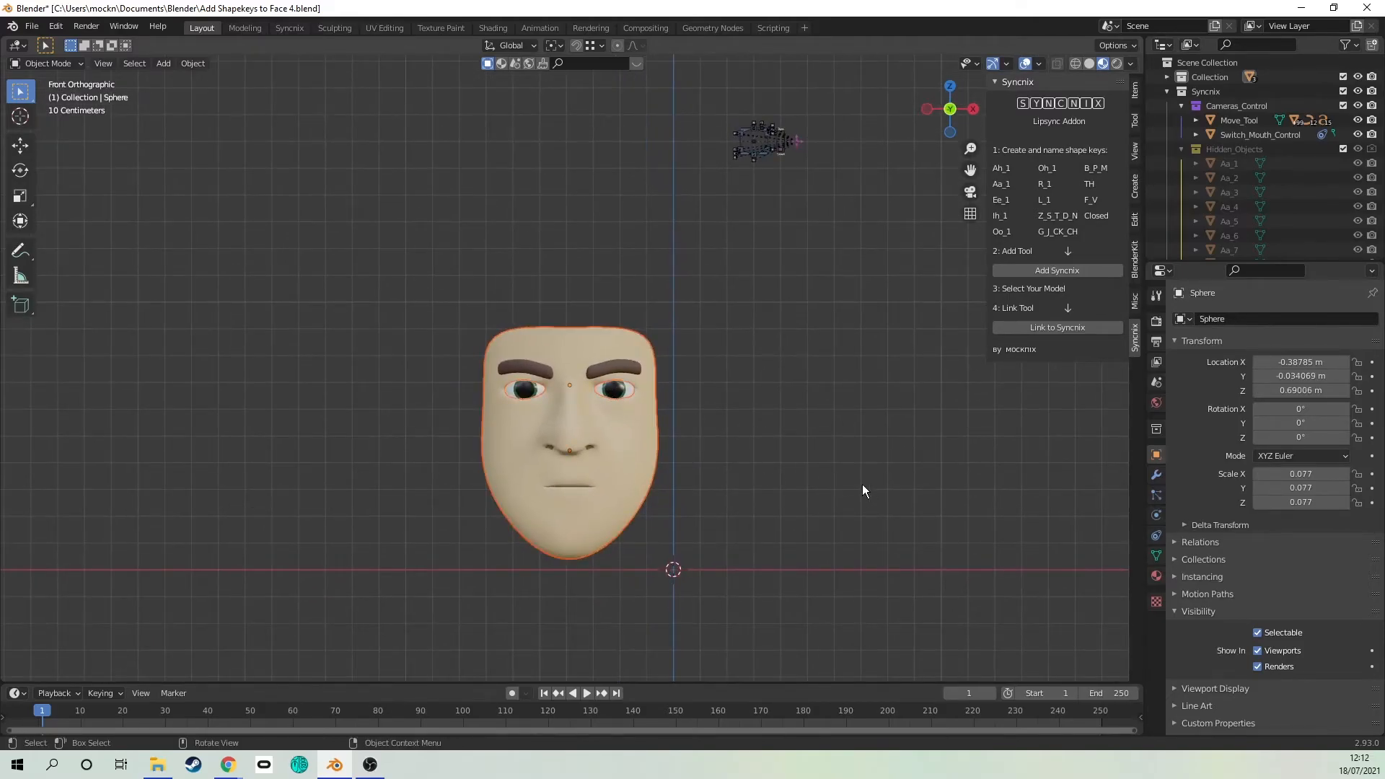
key(s)
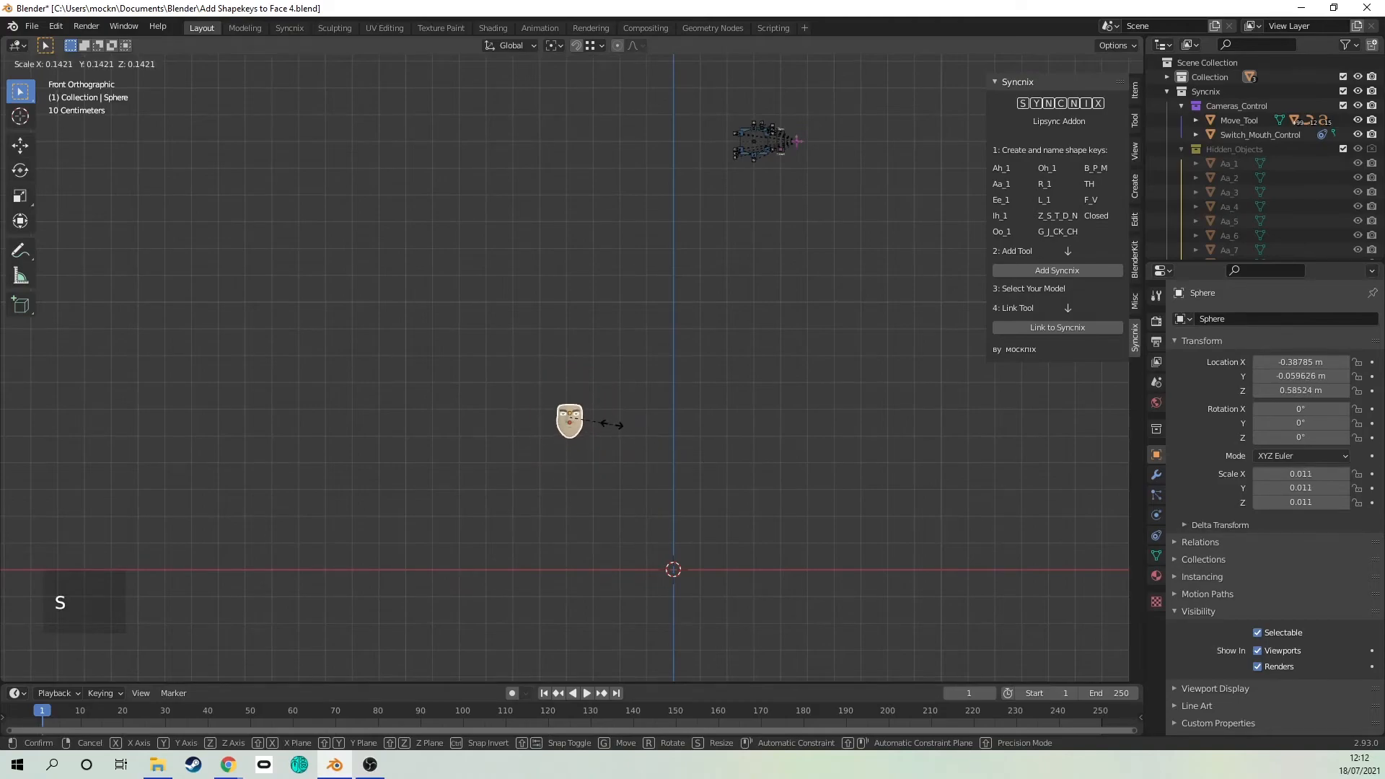
click(612, 425)
Step: Move the scaled-down face and eyes closer to the scene's vertical axis
scroll(633, 460, up, 3)
shift+middle_drag(633, 460, 583, 356)
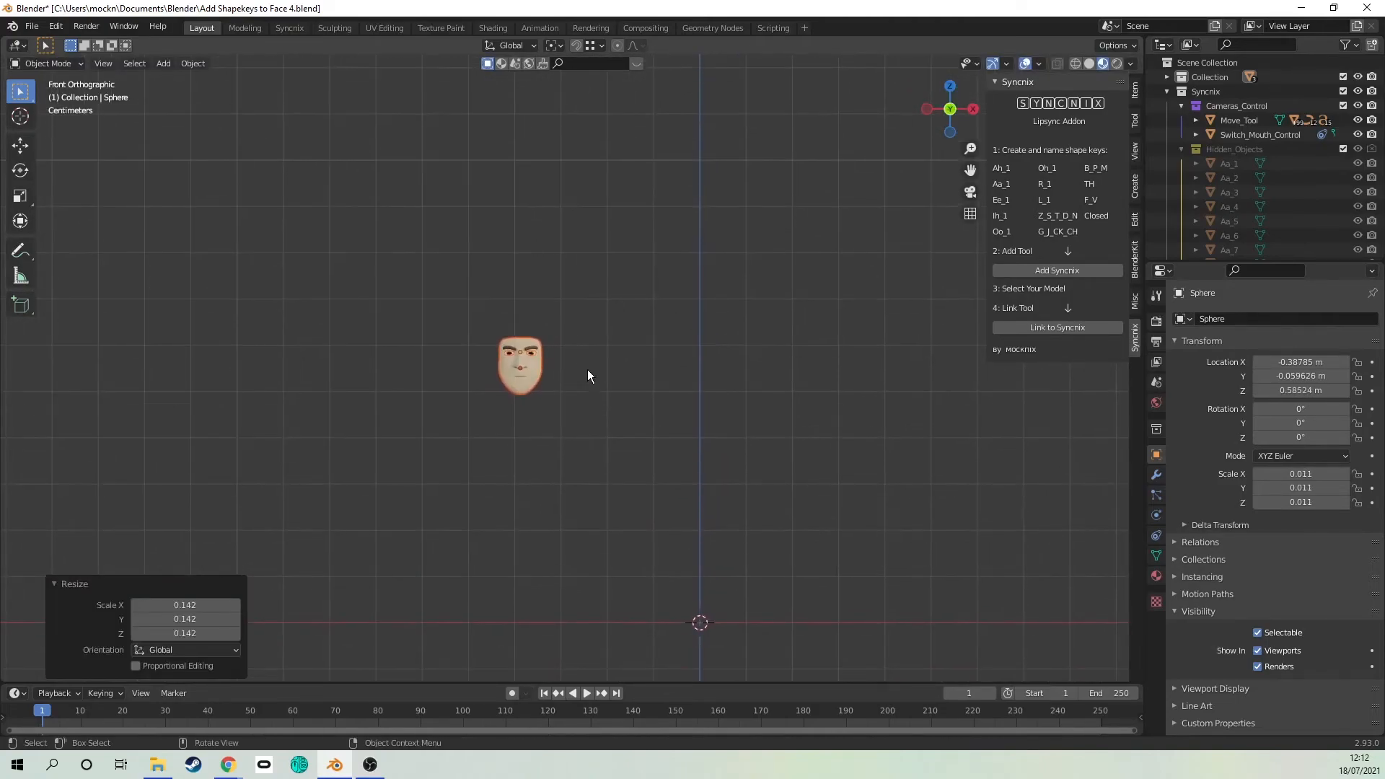
key(g)
click(725, 371)
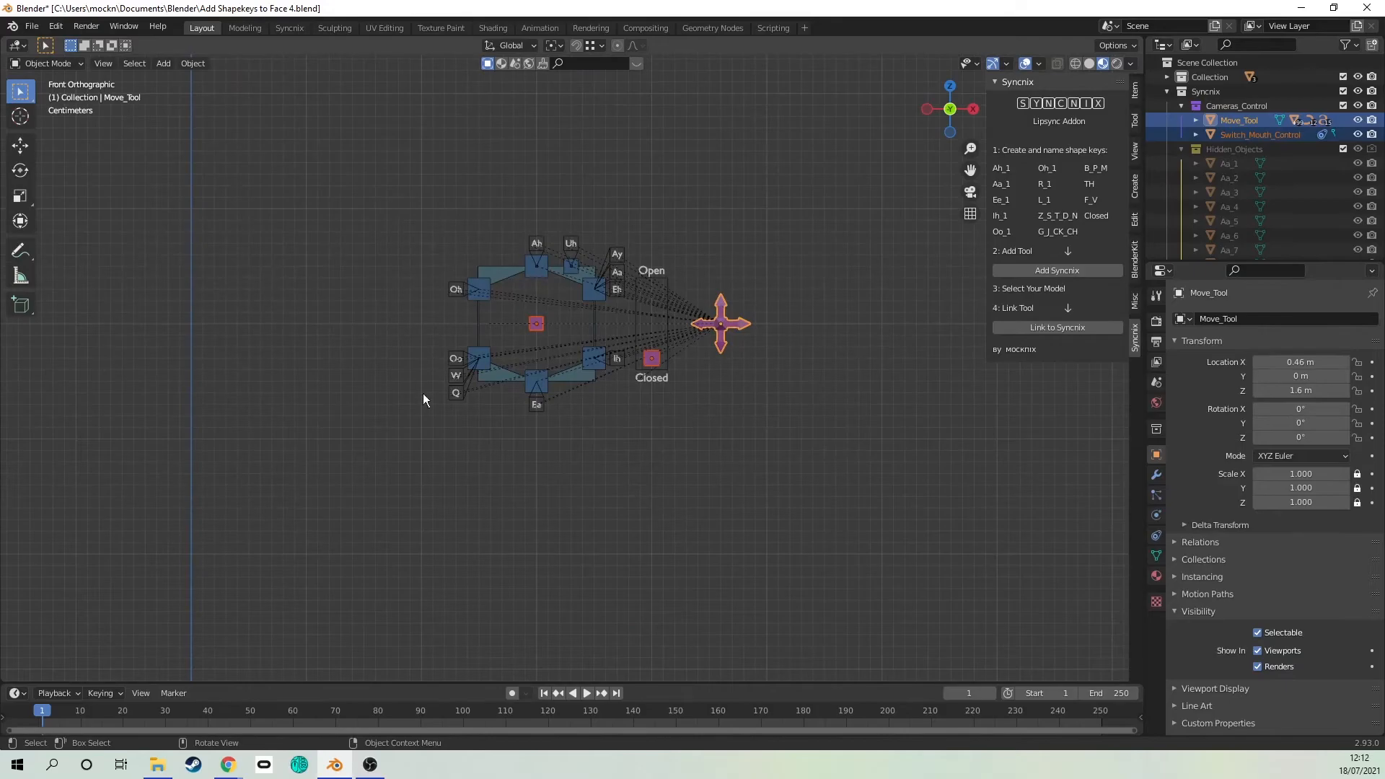
Step: Move the Syncnix controls with Move_Tool until they sit beside the face, and open the Syncnix workspace
click(614, 481)
scroll(614, 480, down, 3)
shift+middle_drag(583, 495, 637, 344)
click(678, 182)
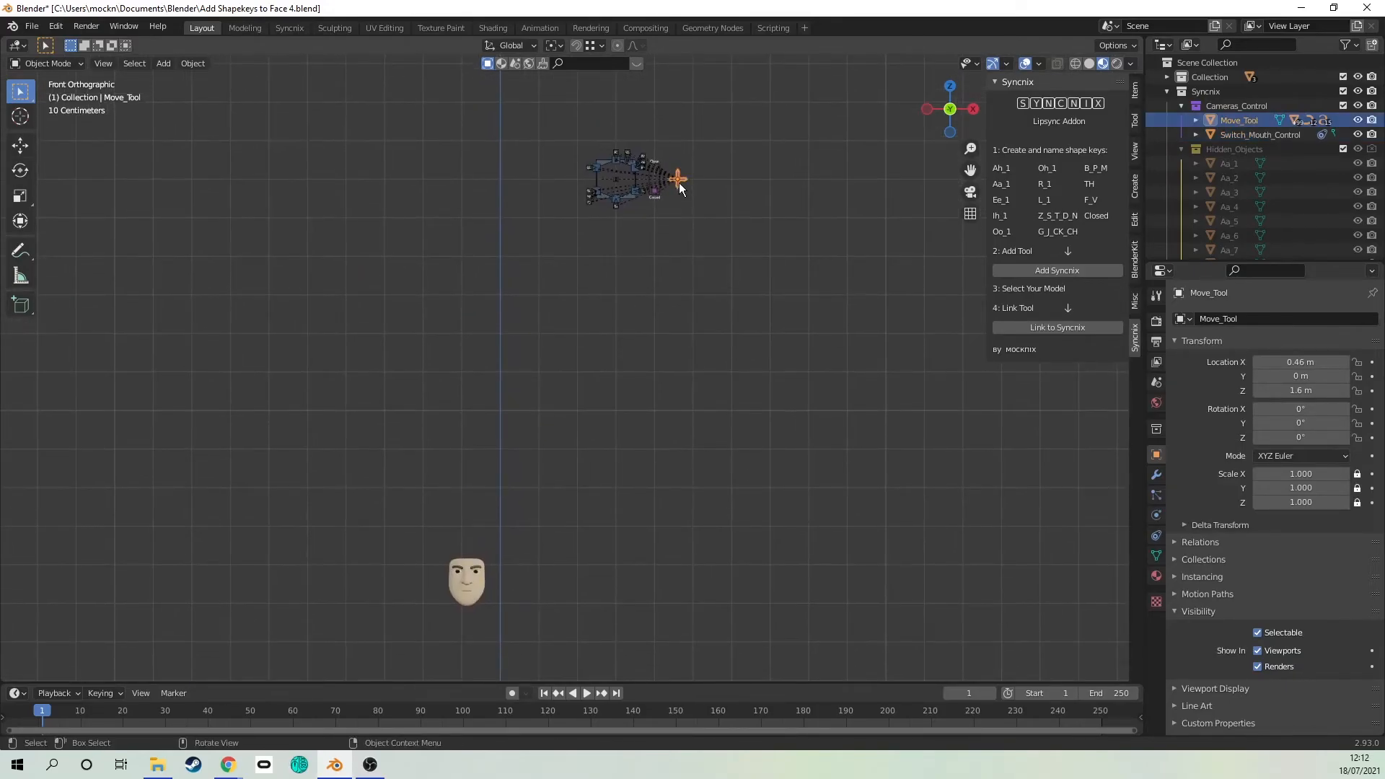
key(g)
click(600, 581)
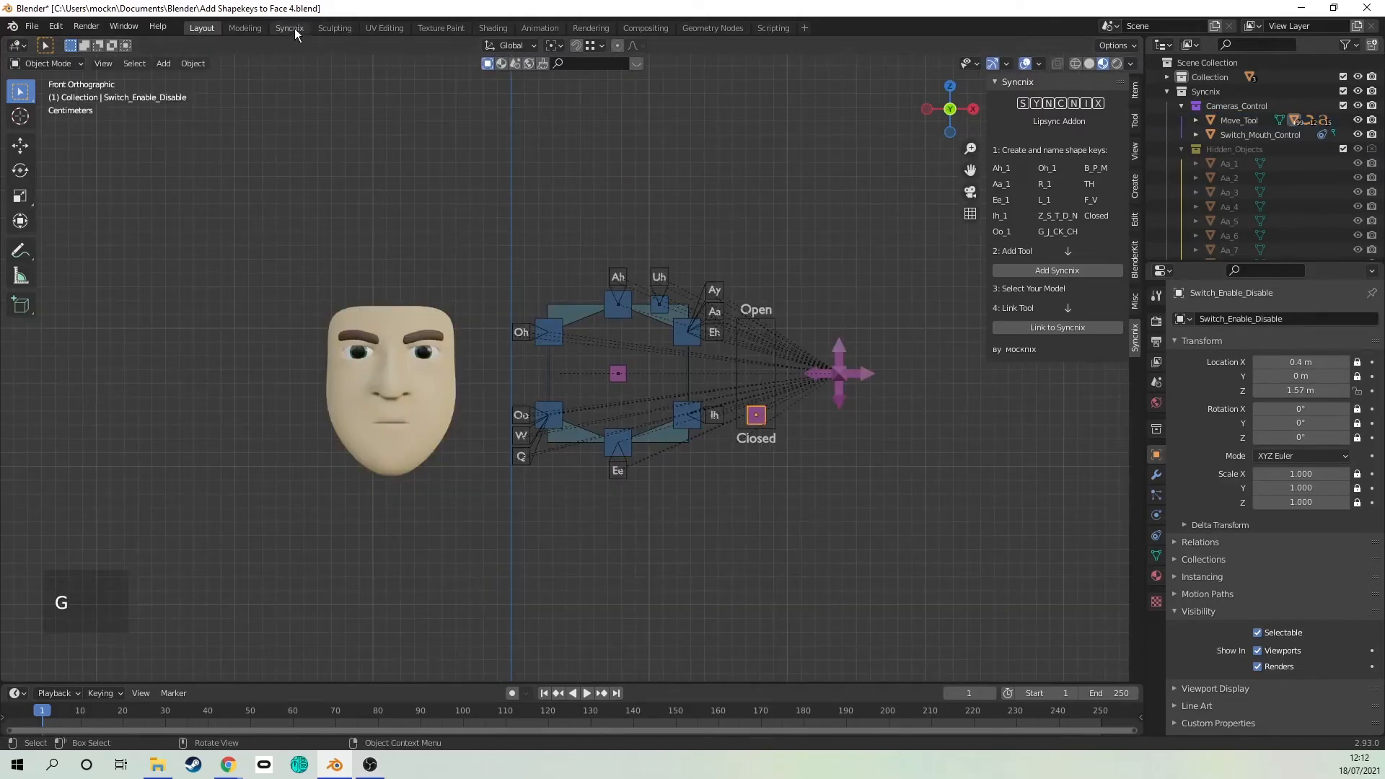
click(290, 28)
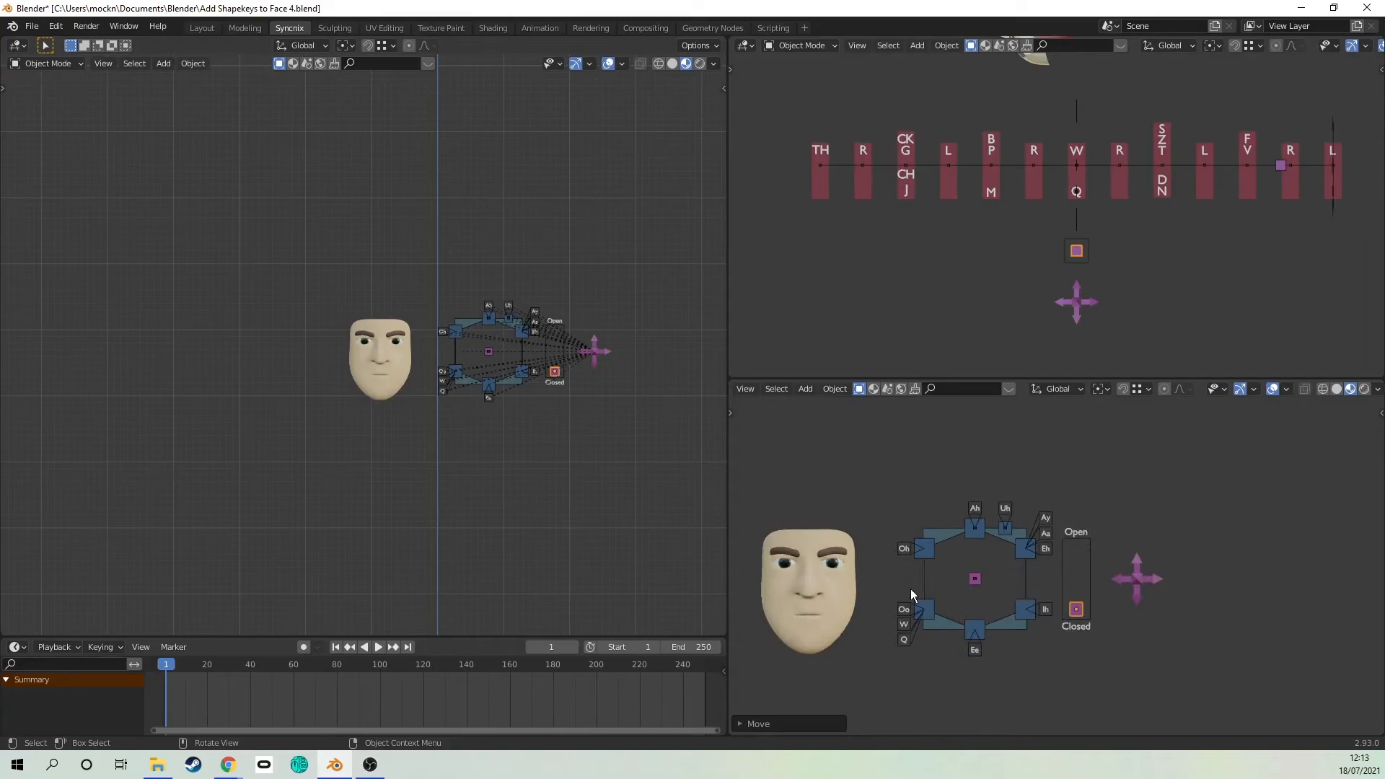
Step: Move the face into a new collection named Model
key(m)
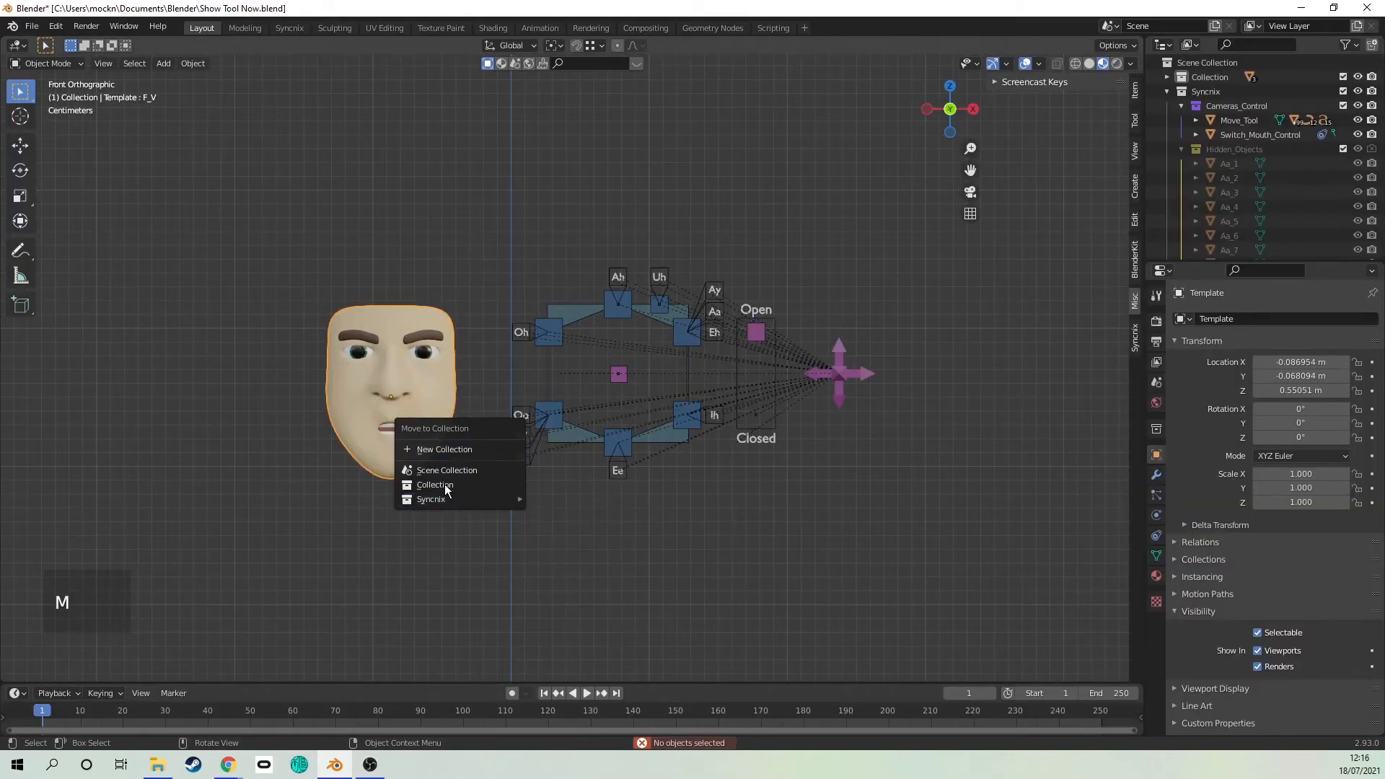
click(448, 449)
text(Mo)
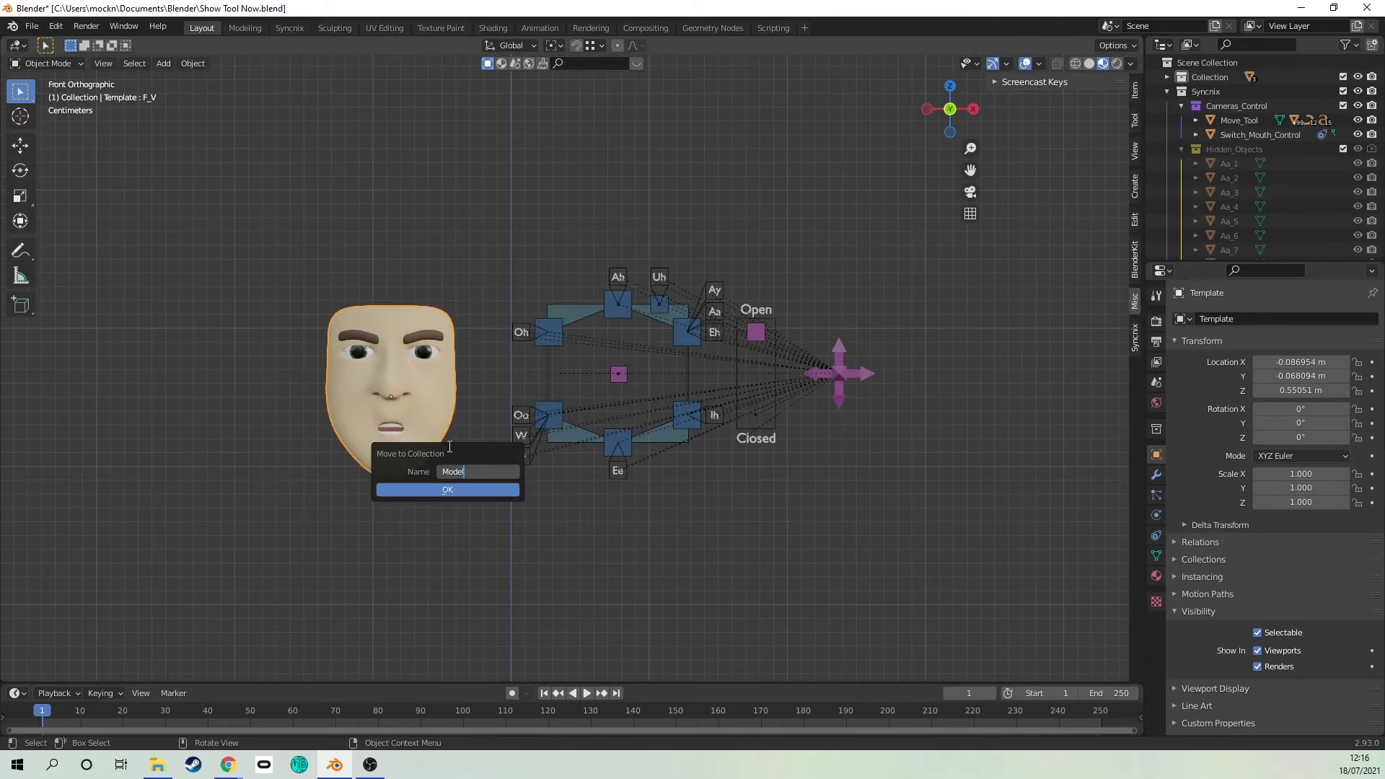
text(del)
click(448, 493)
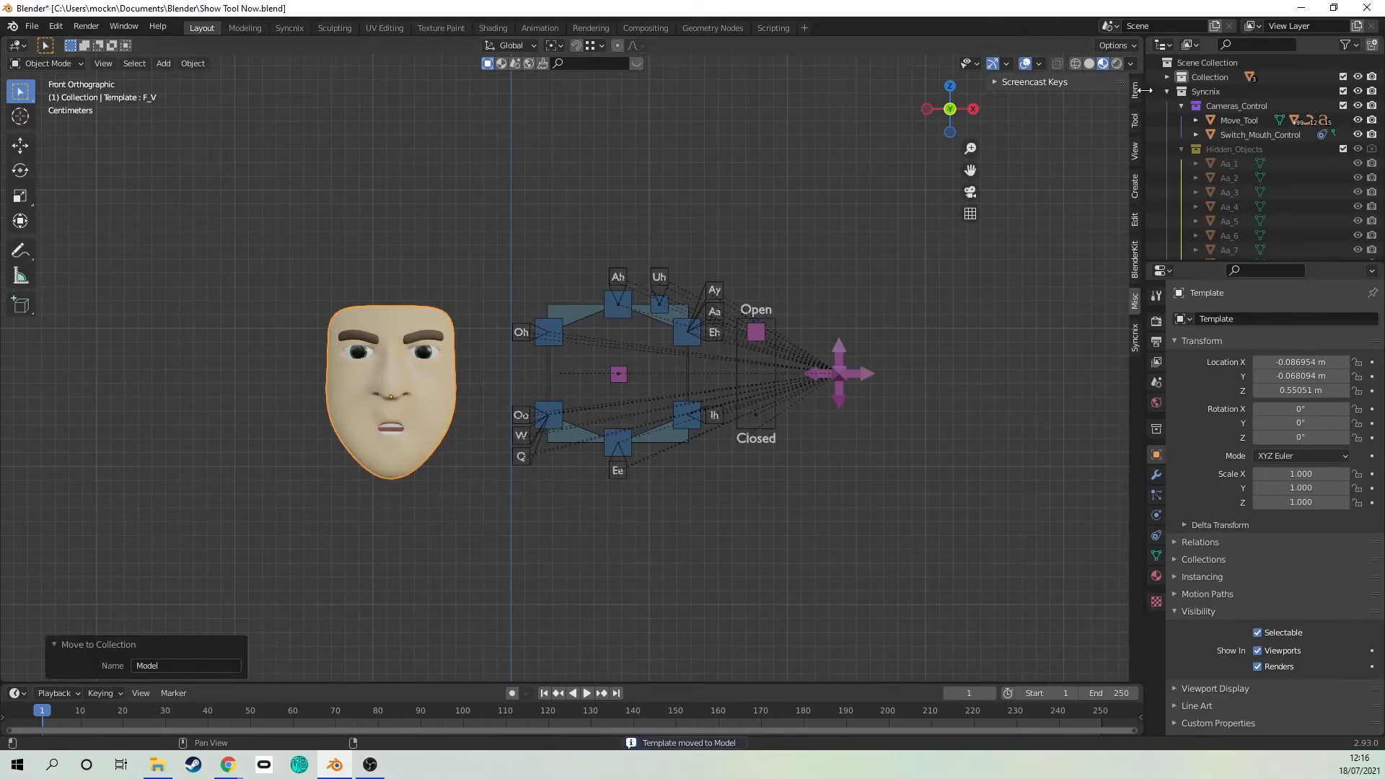
Step: Collapse the Syncnix collection and rename it Model_Lip Sync Tool
click(1167, 92)
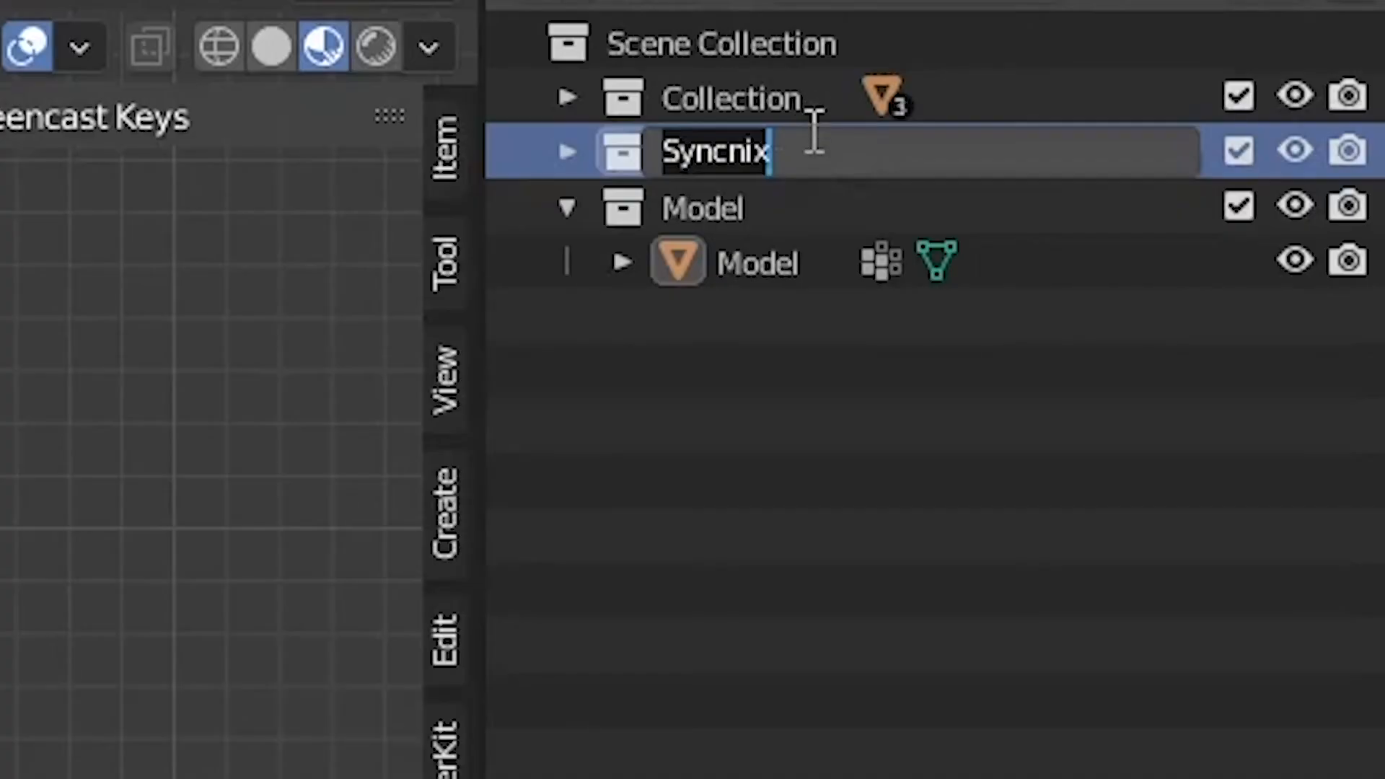
text(Model_Lip Sync Tool)
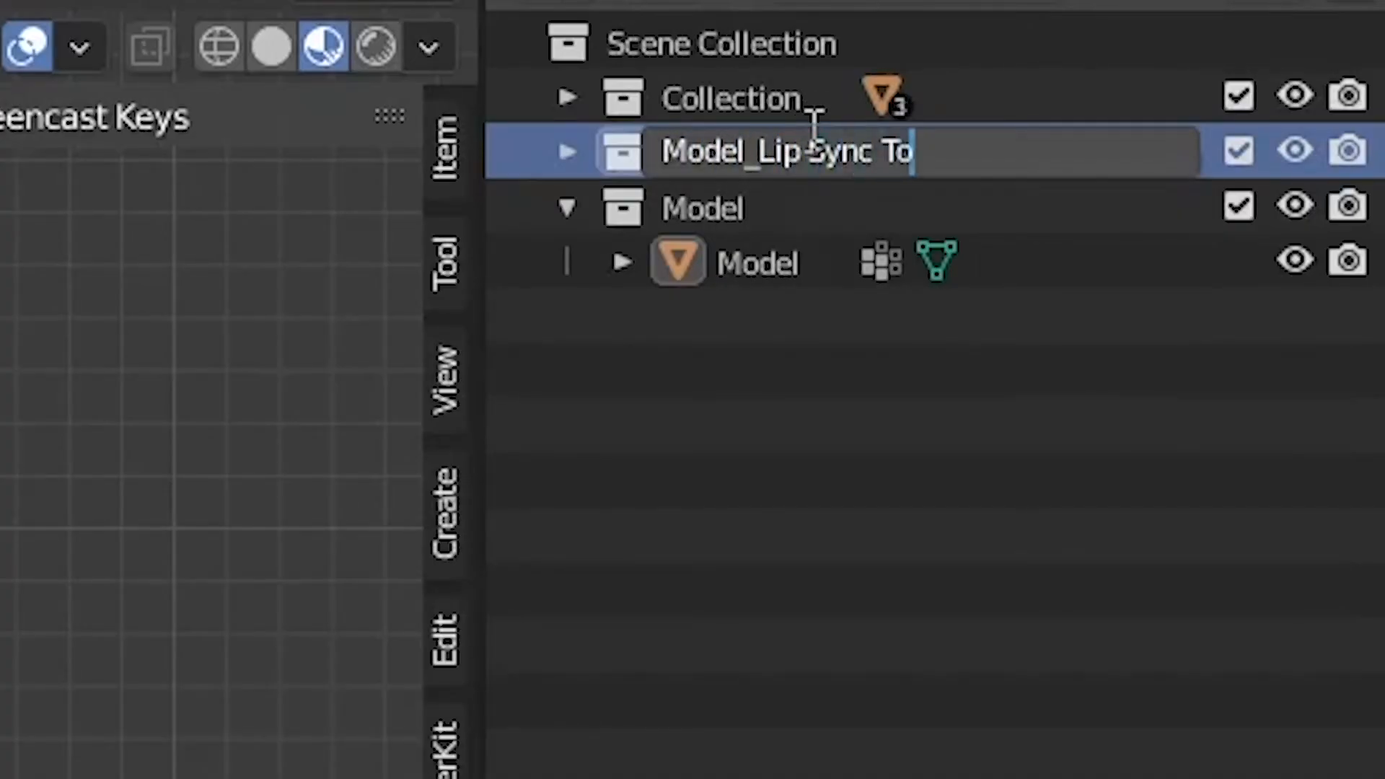
key(Return)
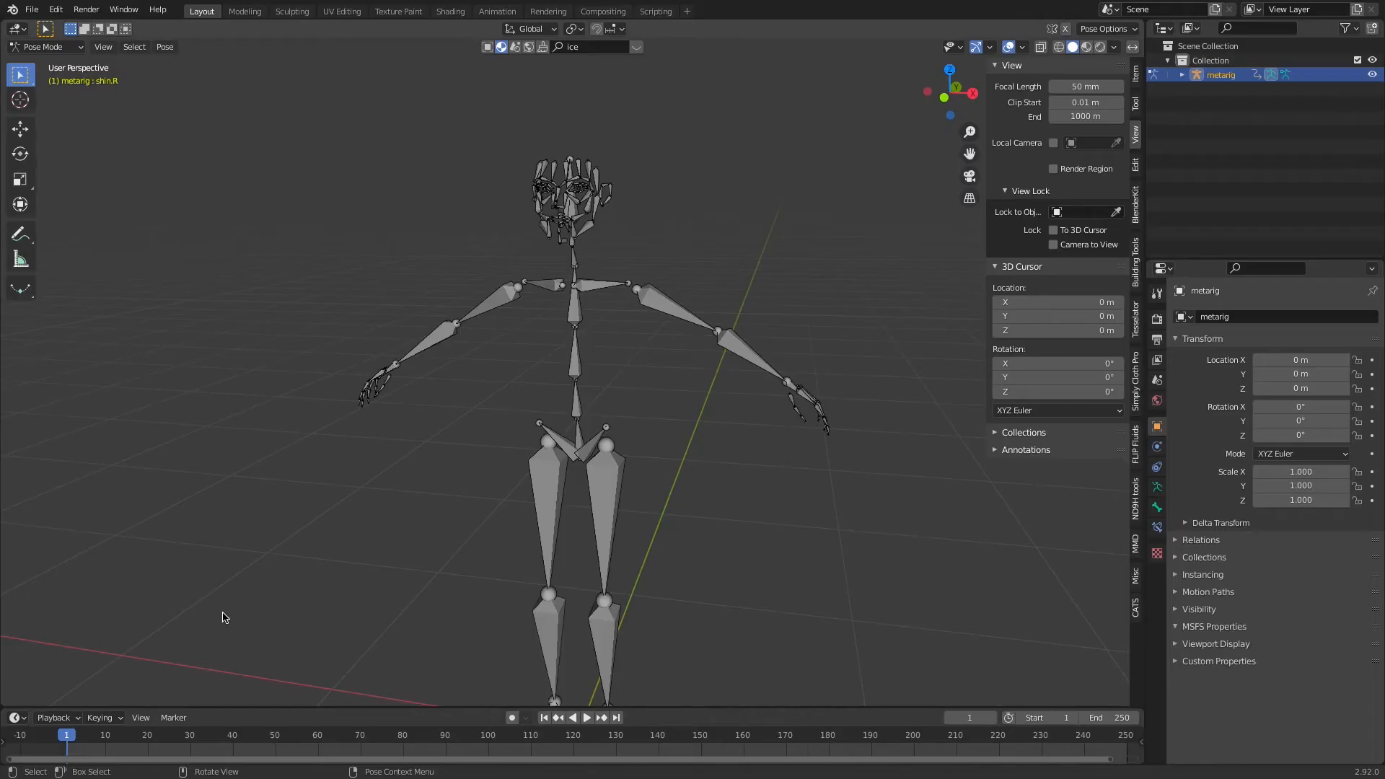
key(space)
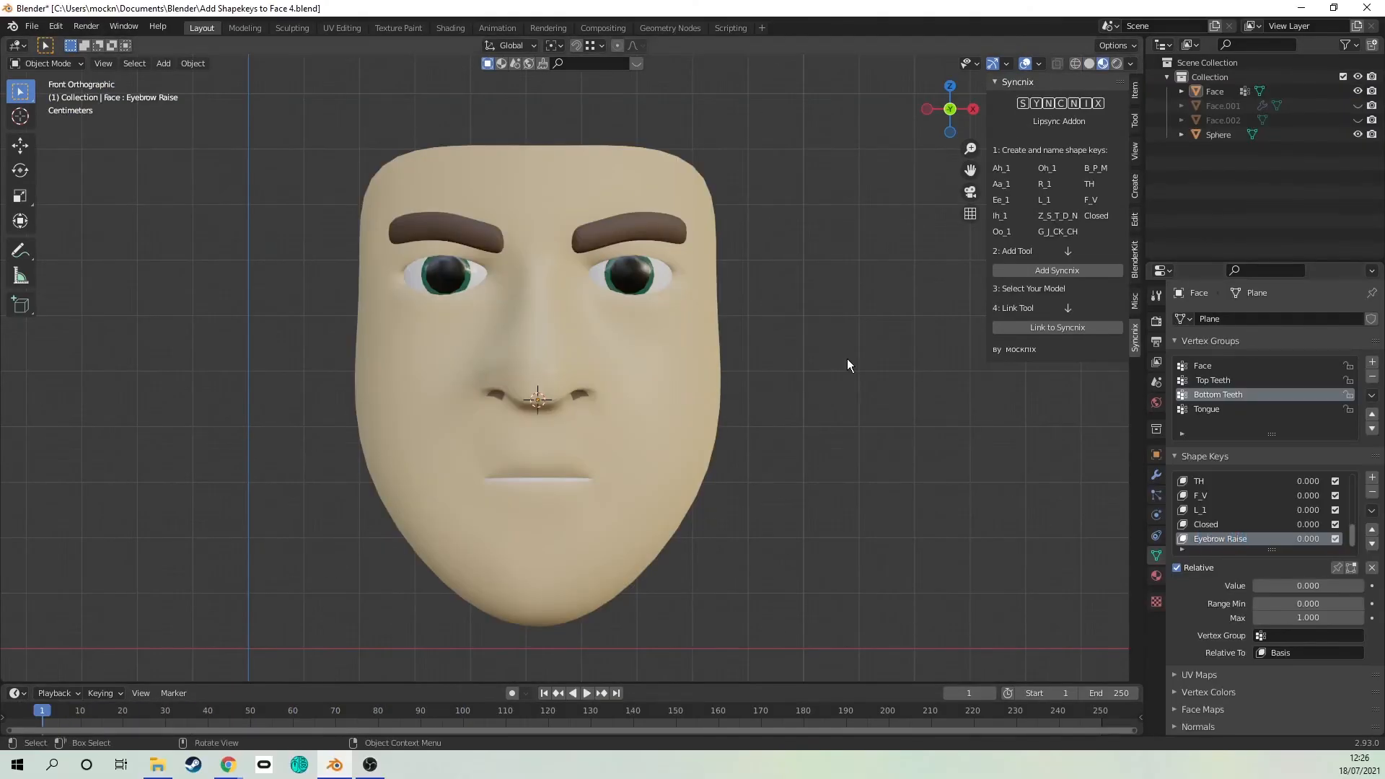
Step: Edit the Eyebrow Raise shape key by moving both eyebrows up along Z by about 0.058 m
key(Tab)
key(g)
key(z)
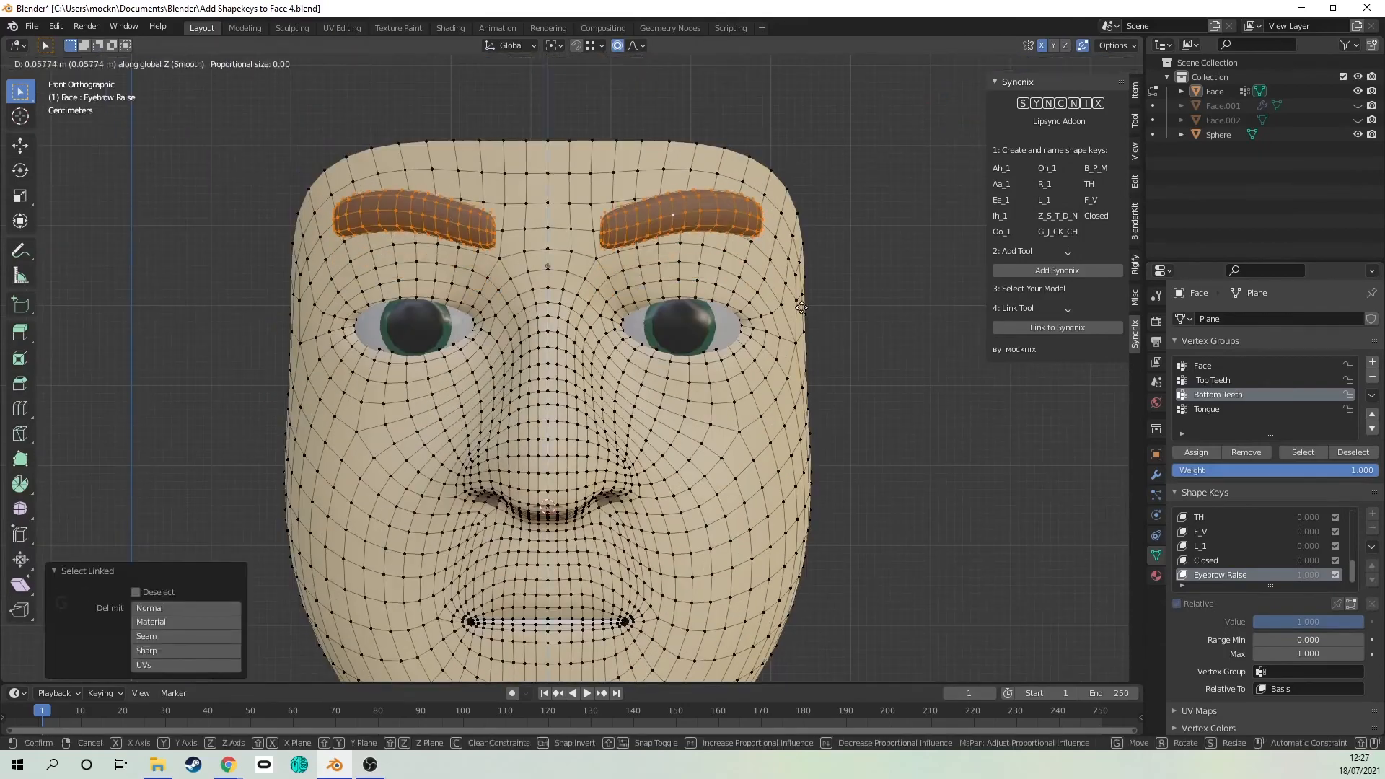
key(Tab)
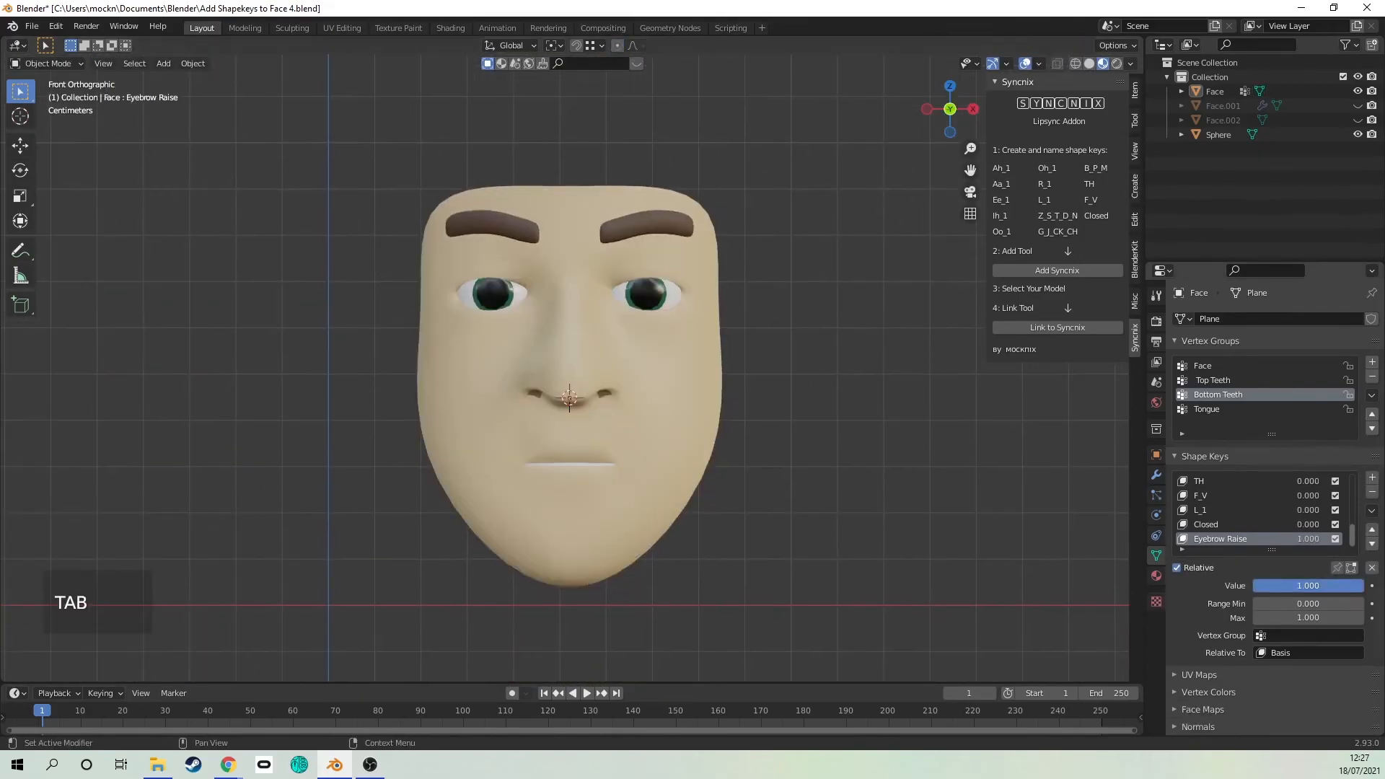
Step: Add an armature at the base of the nose and try scaling the face model on its own
scroll(826, 452, up, 3)
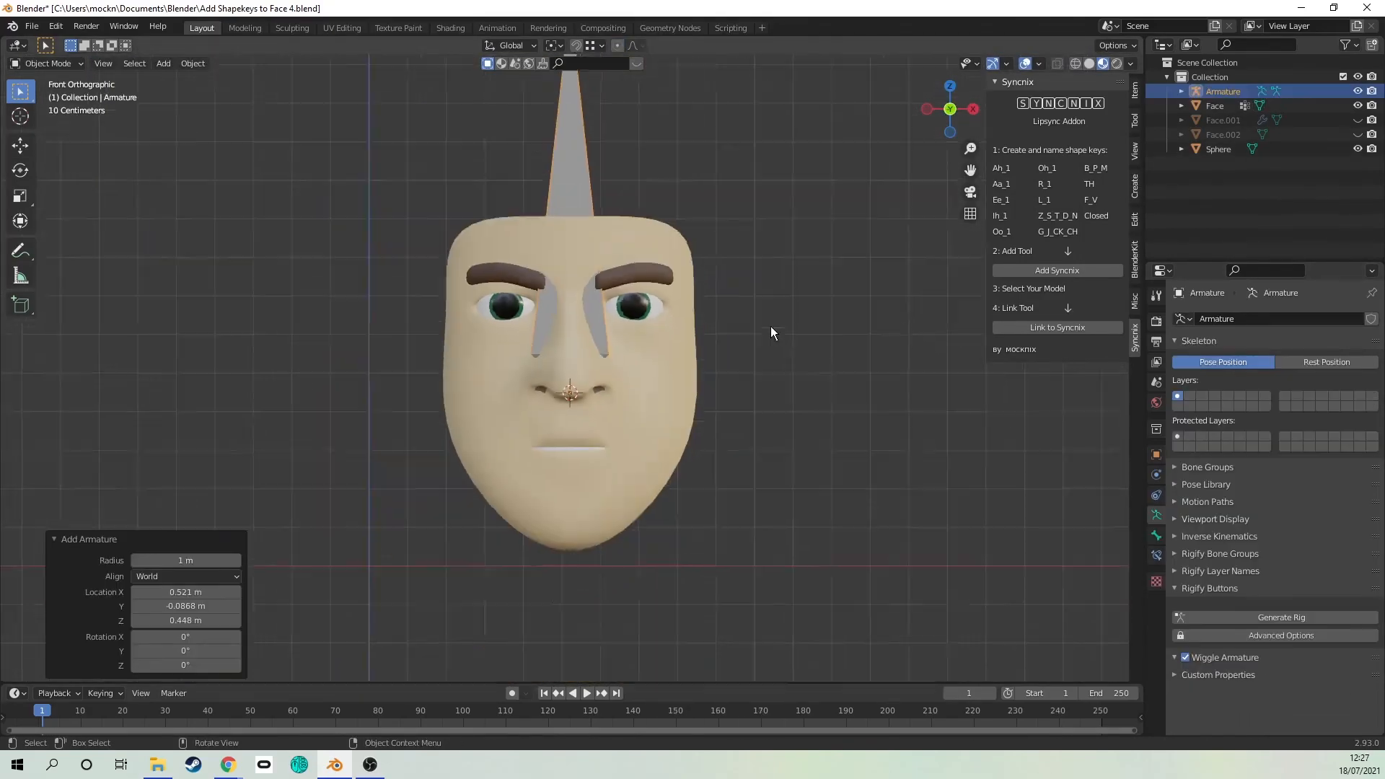
key(s)
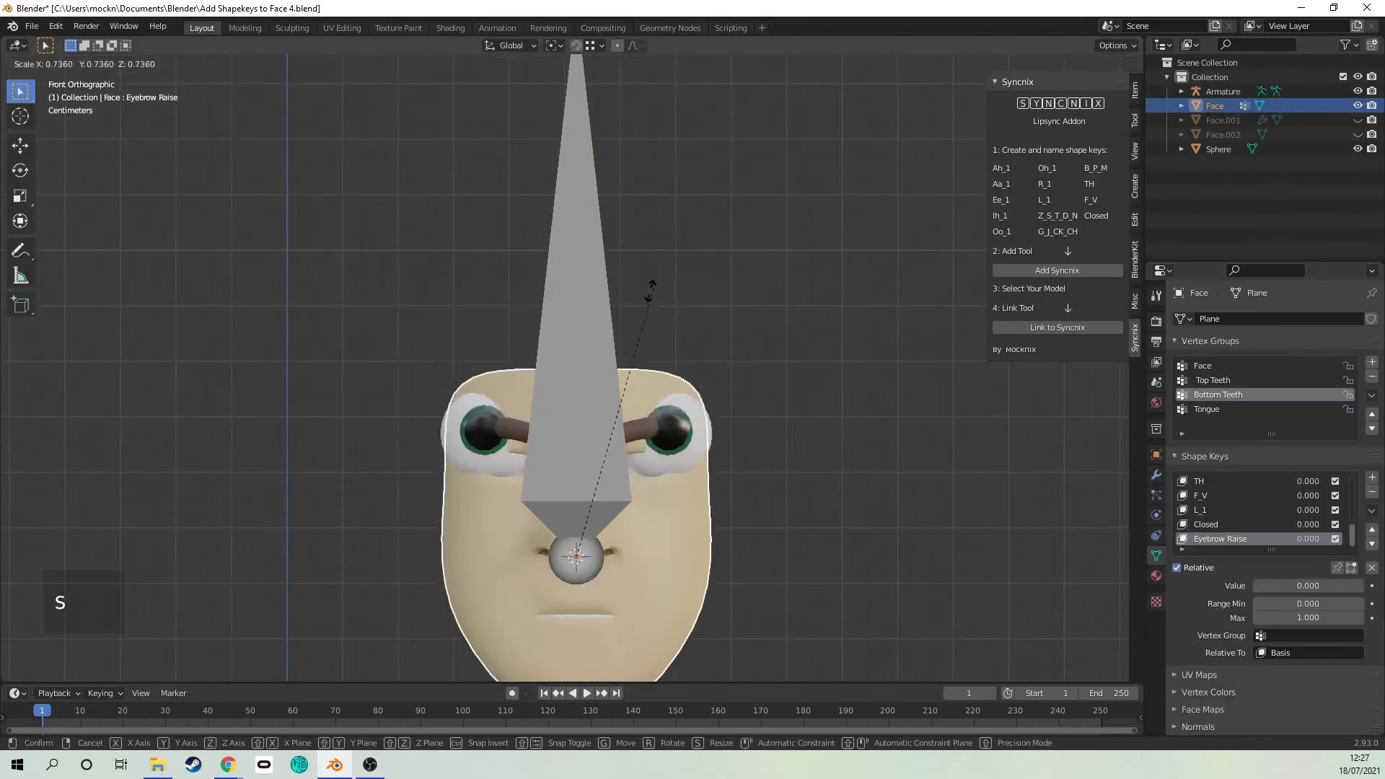
click(697, 254)
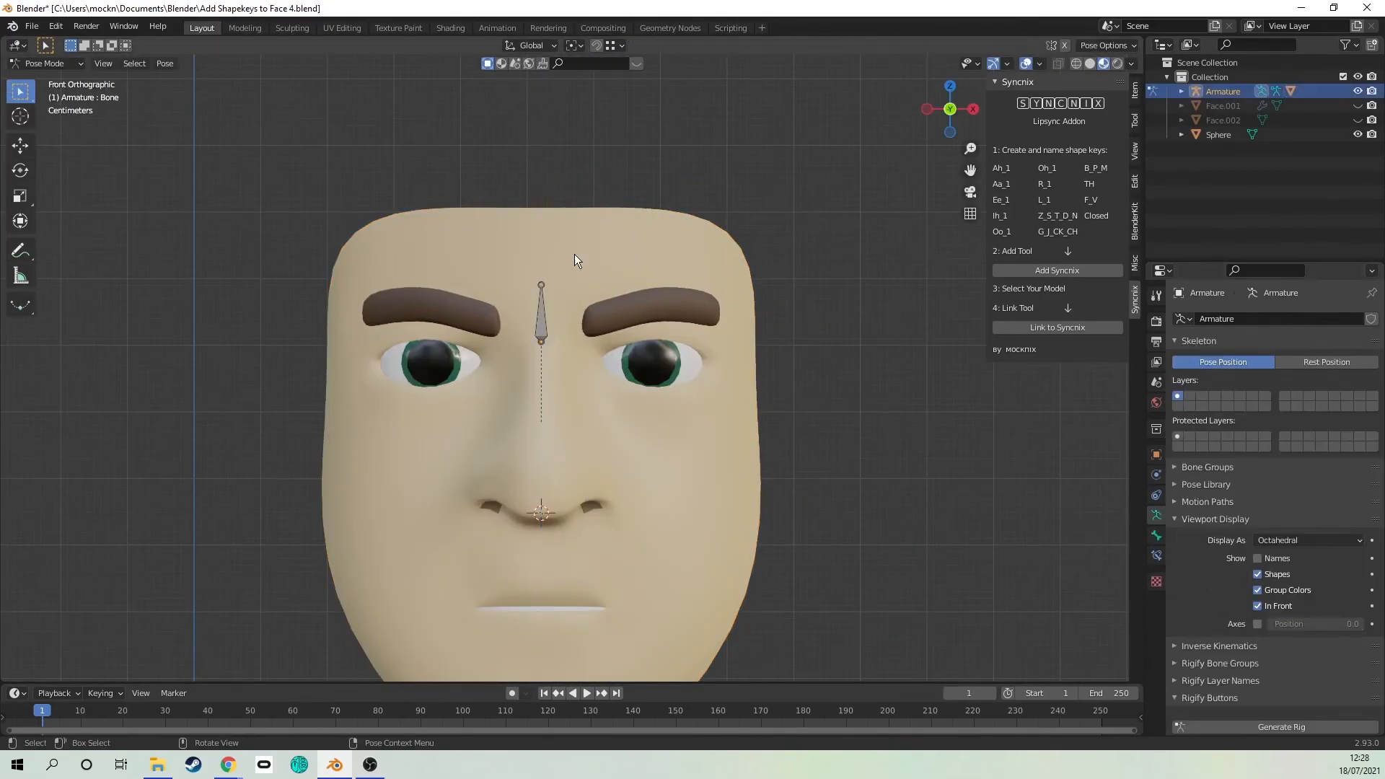
Step: Test moving the armature bone, and parent the Template face model to the armature
key(g)
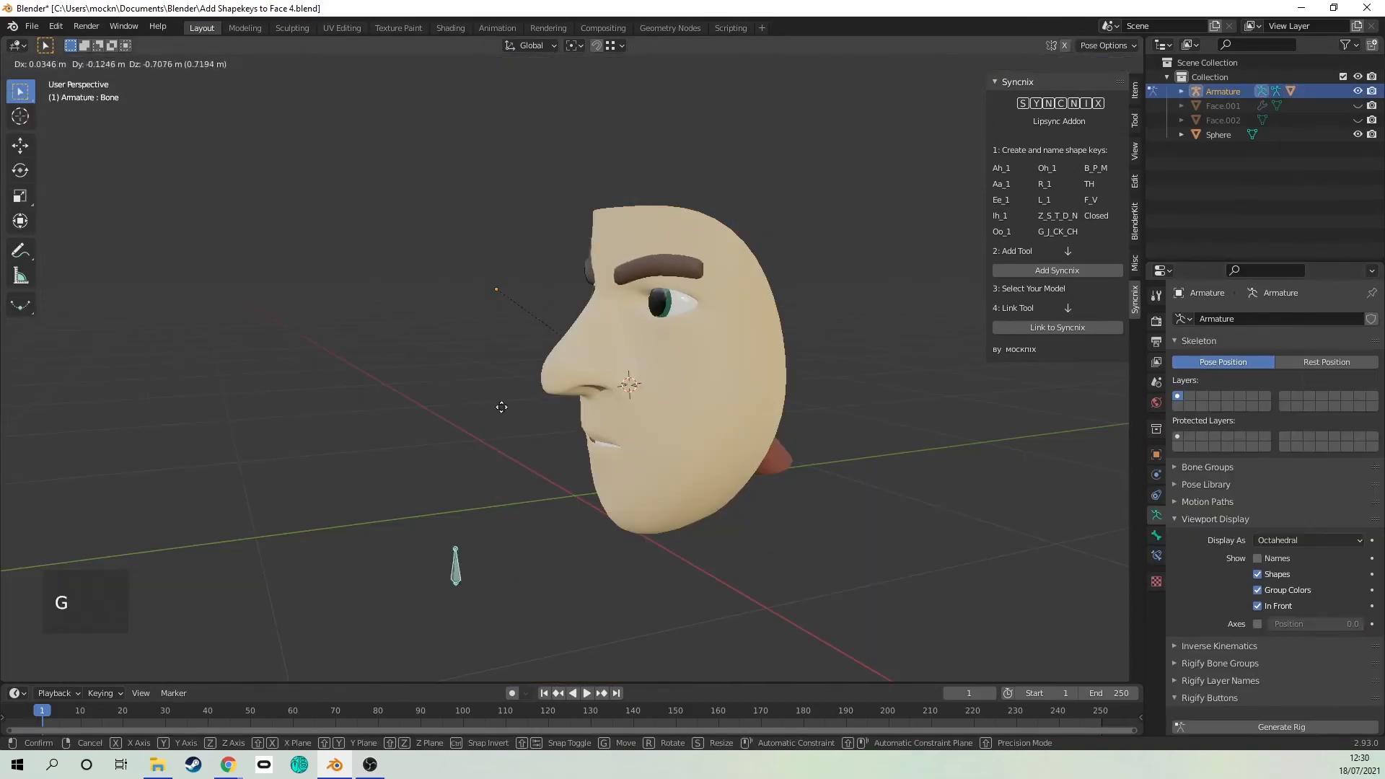
click(523, 336)
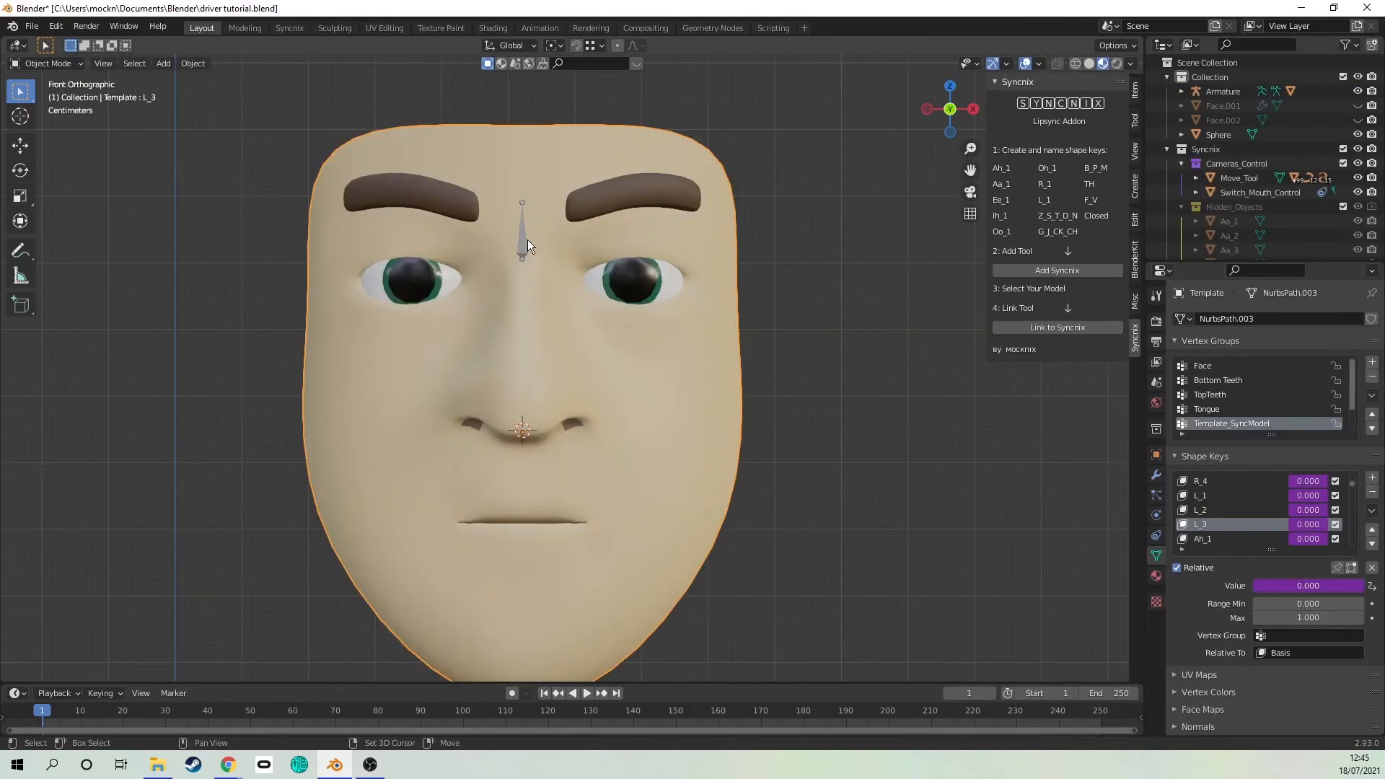
shift+click(522, 242)
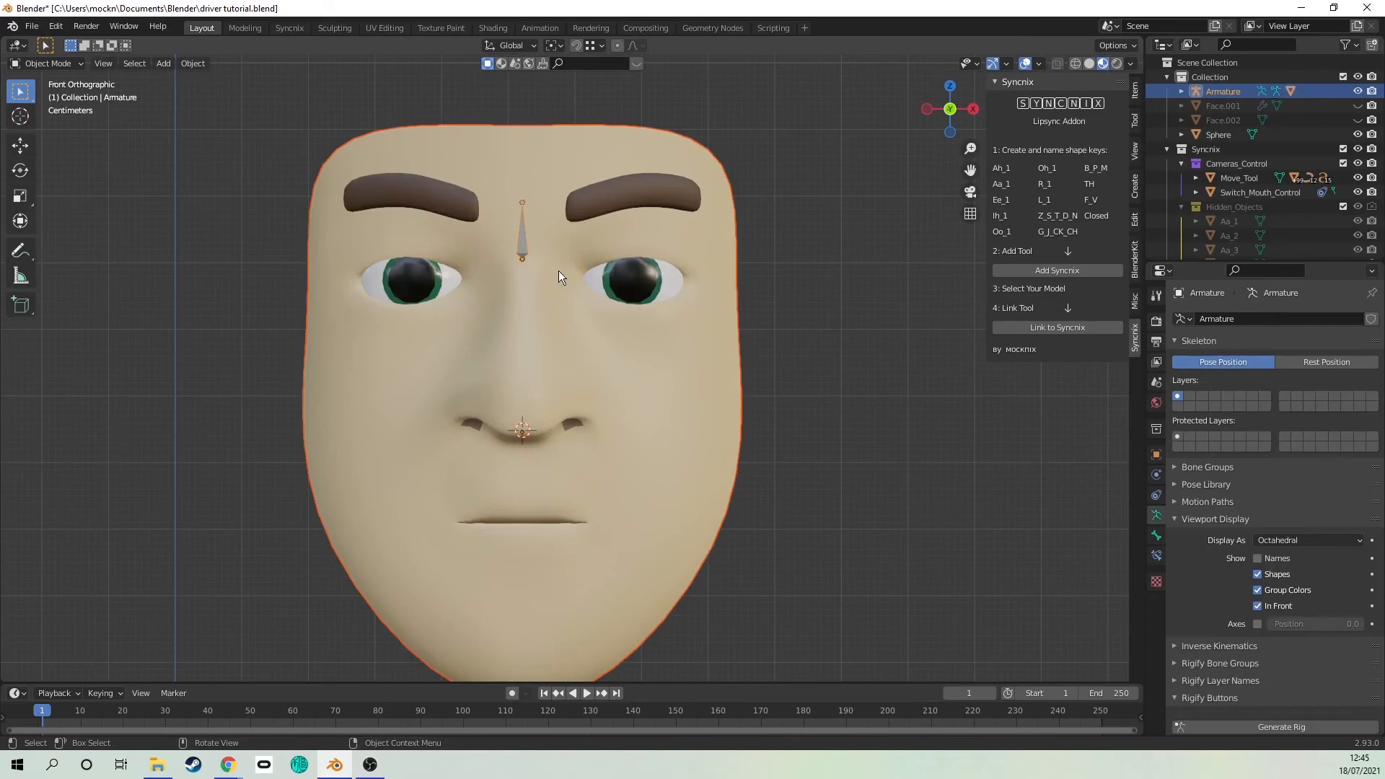
key(ctrl+p)
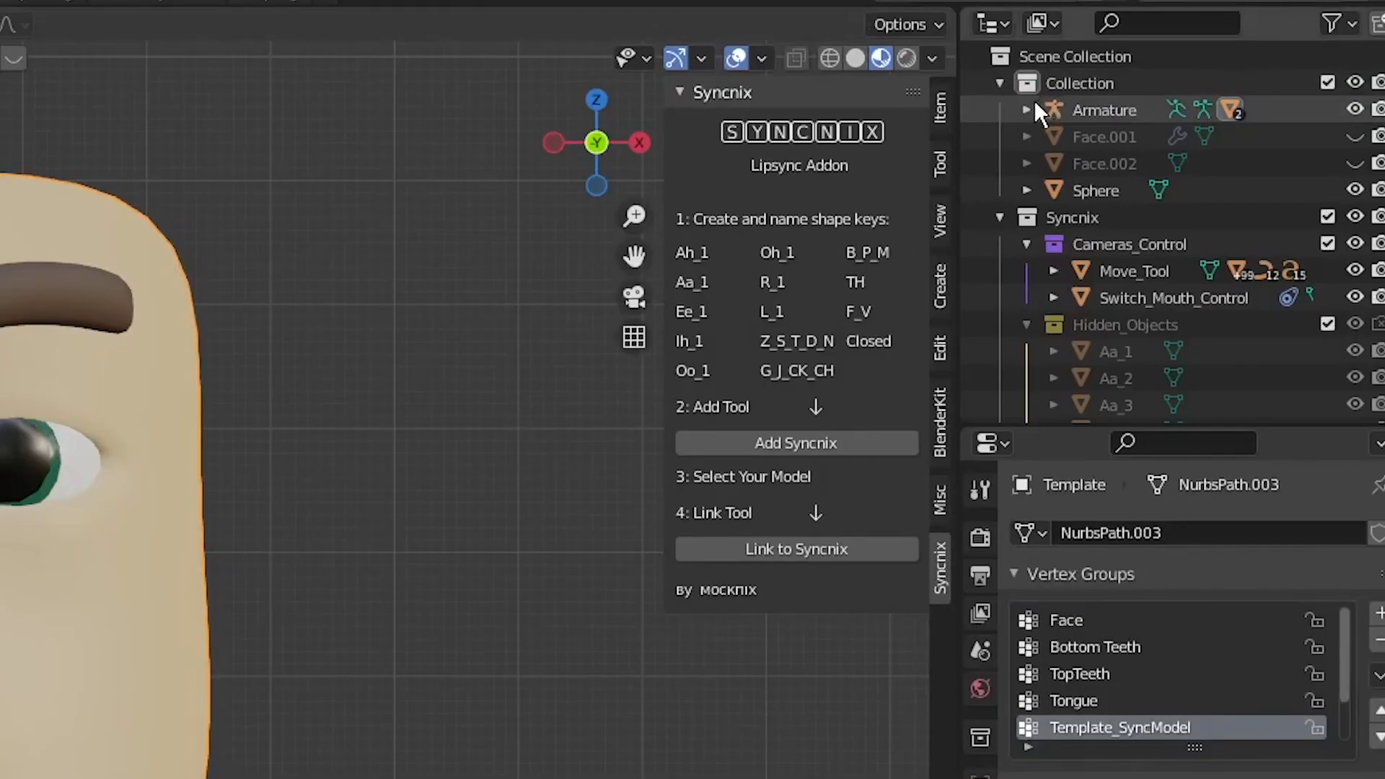
Step: Copy the Eyebrow Raise driver from Hidden Model to the Template model's Eyebrow Raise shape key, and delete Hidden Model
click(1026, 109)
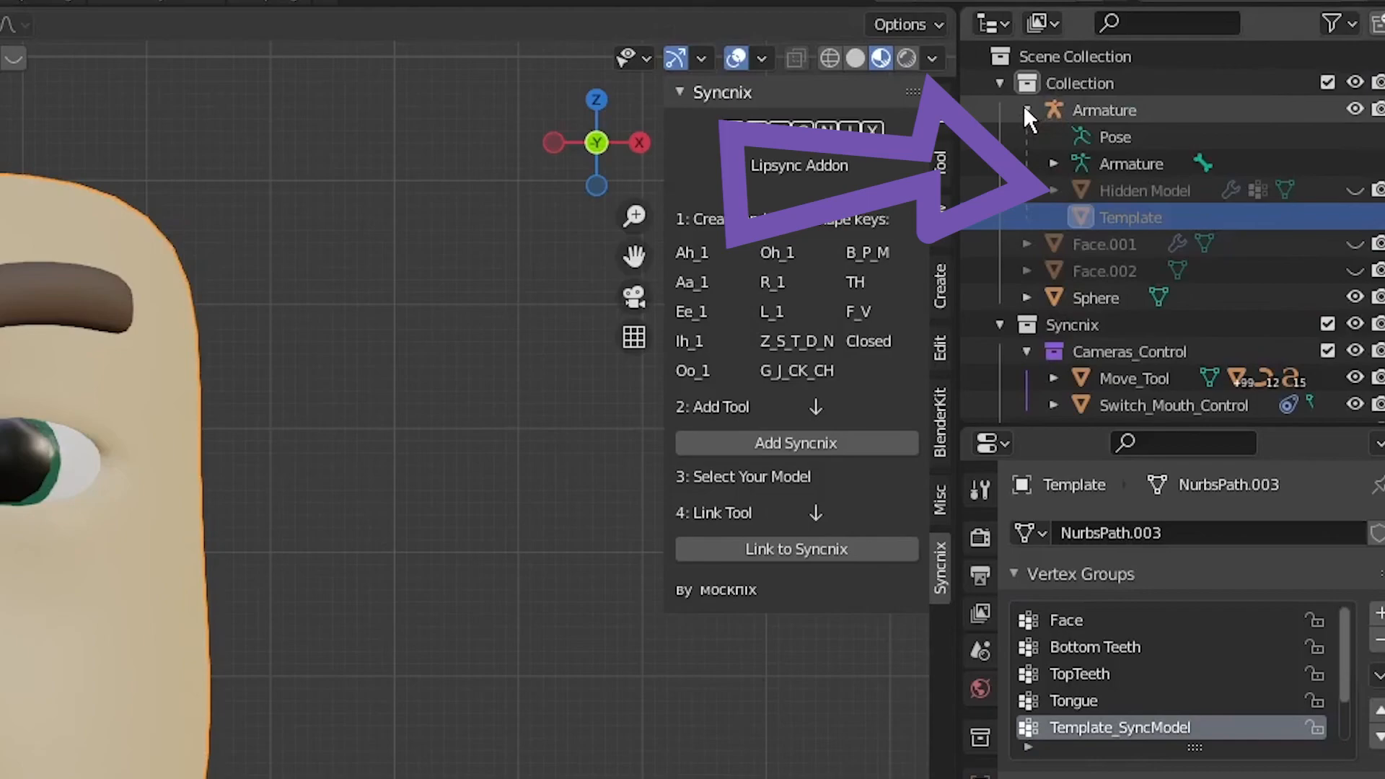
click(1163, 189)
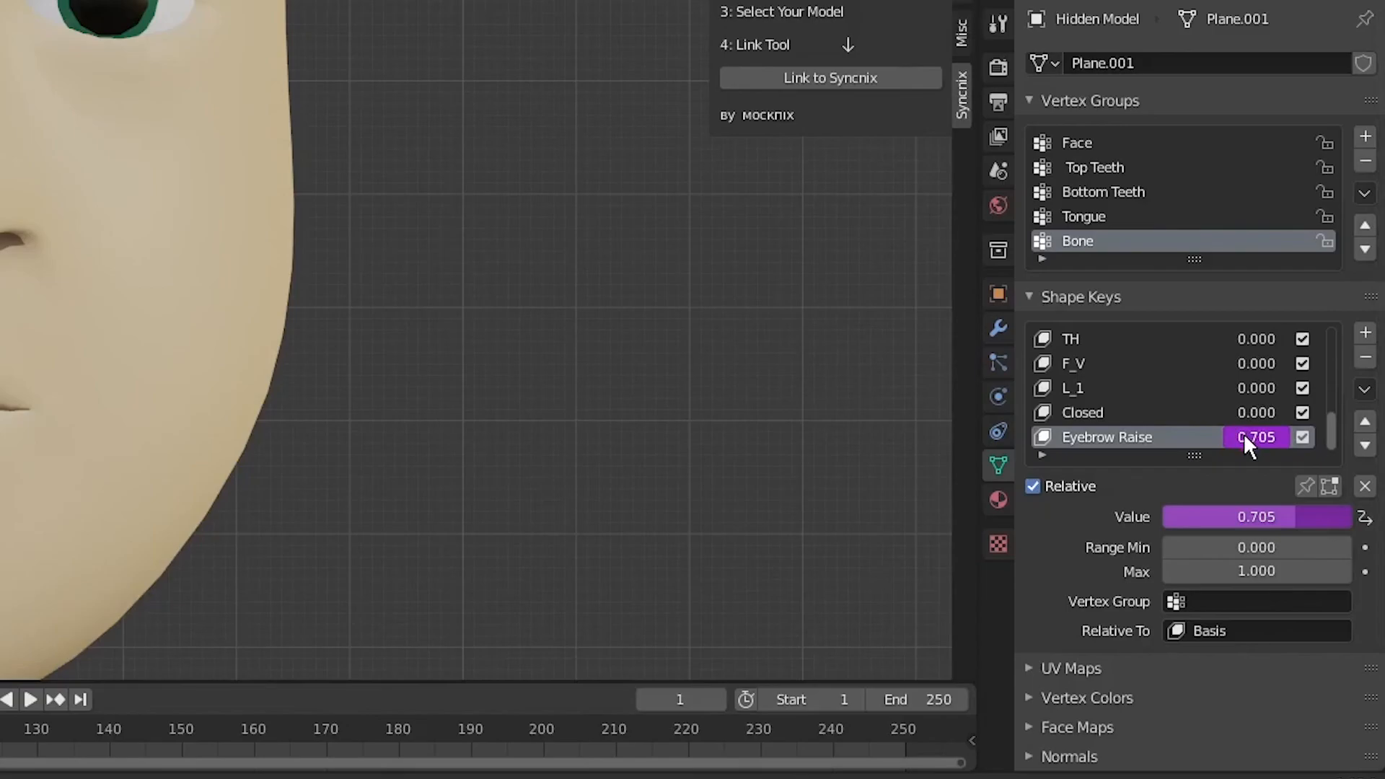
right_click(1244, 433)
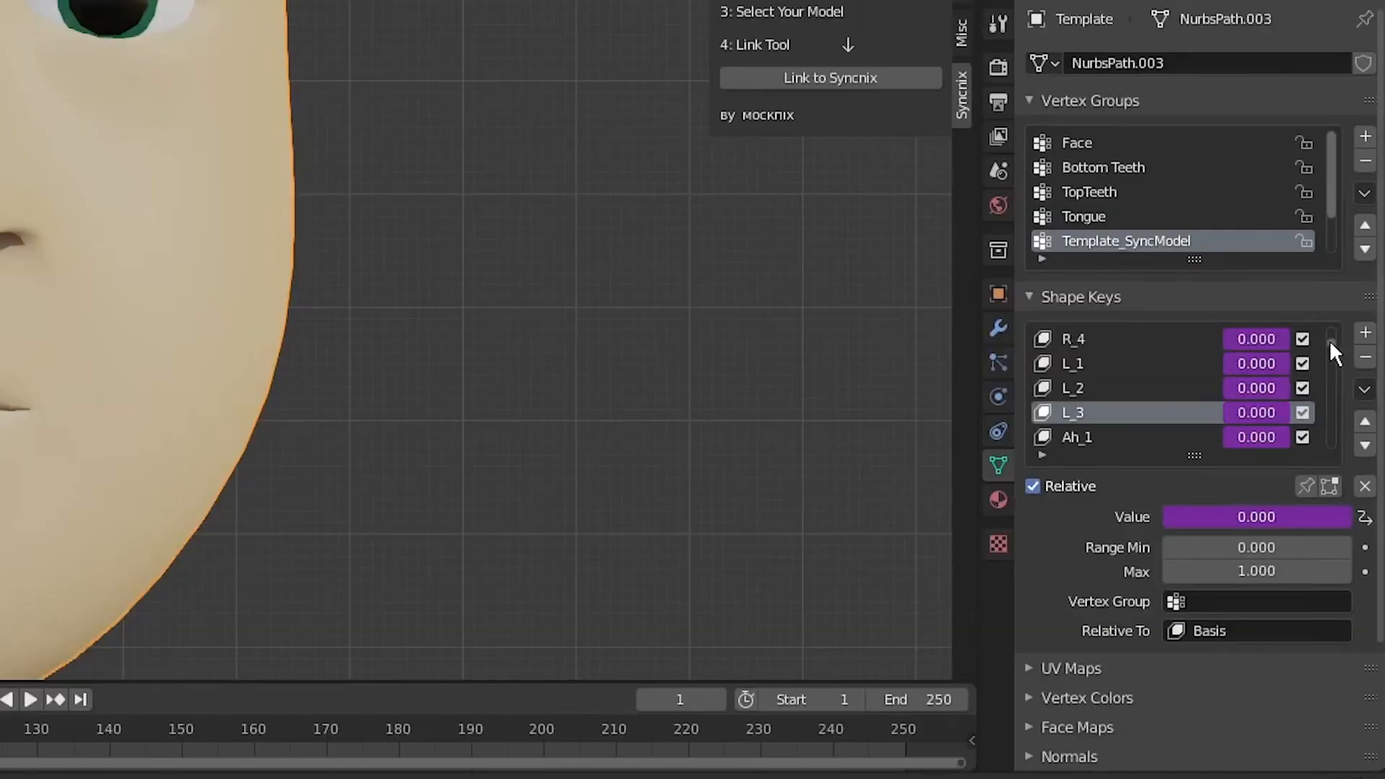
drag(1329, 339, 1330, 475)
right_click(1248, 435)
click(1254, 460)
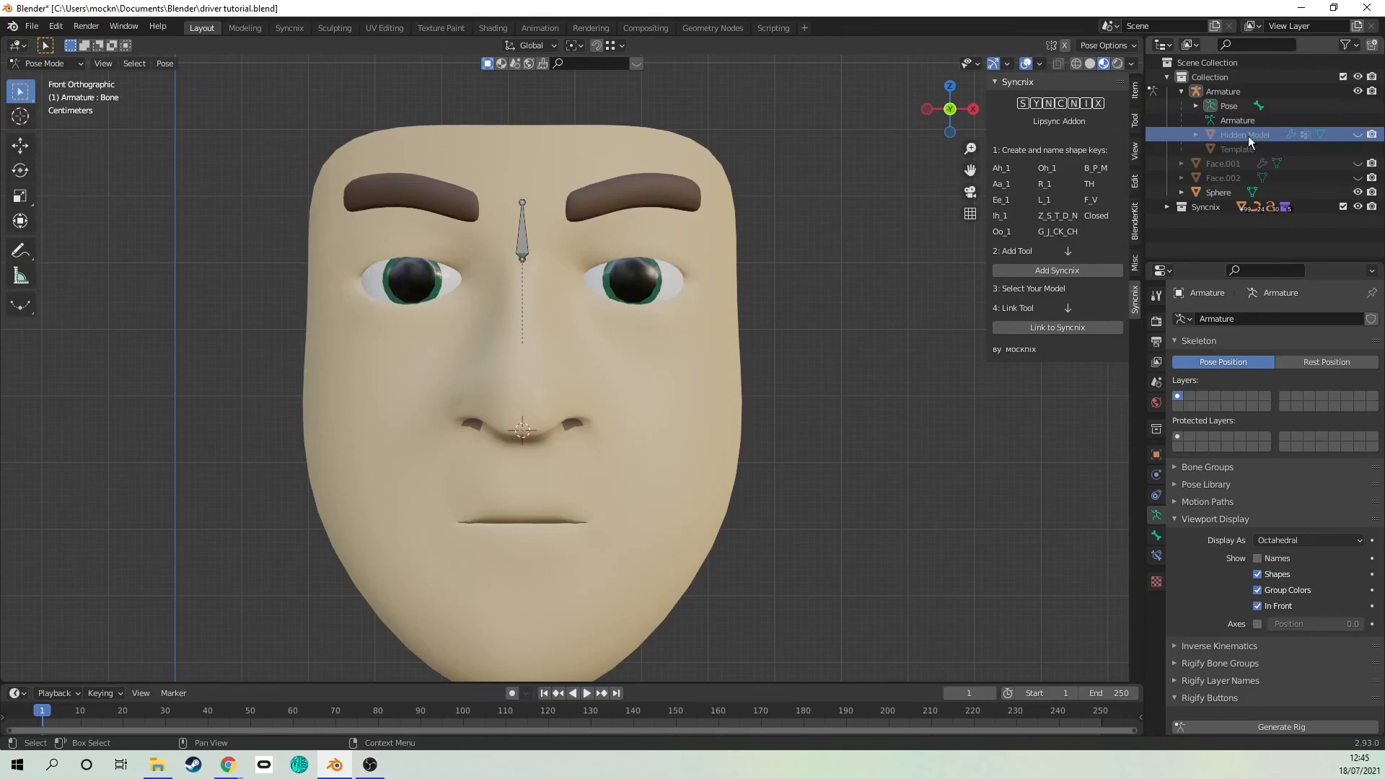
key(x)
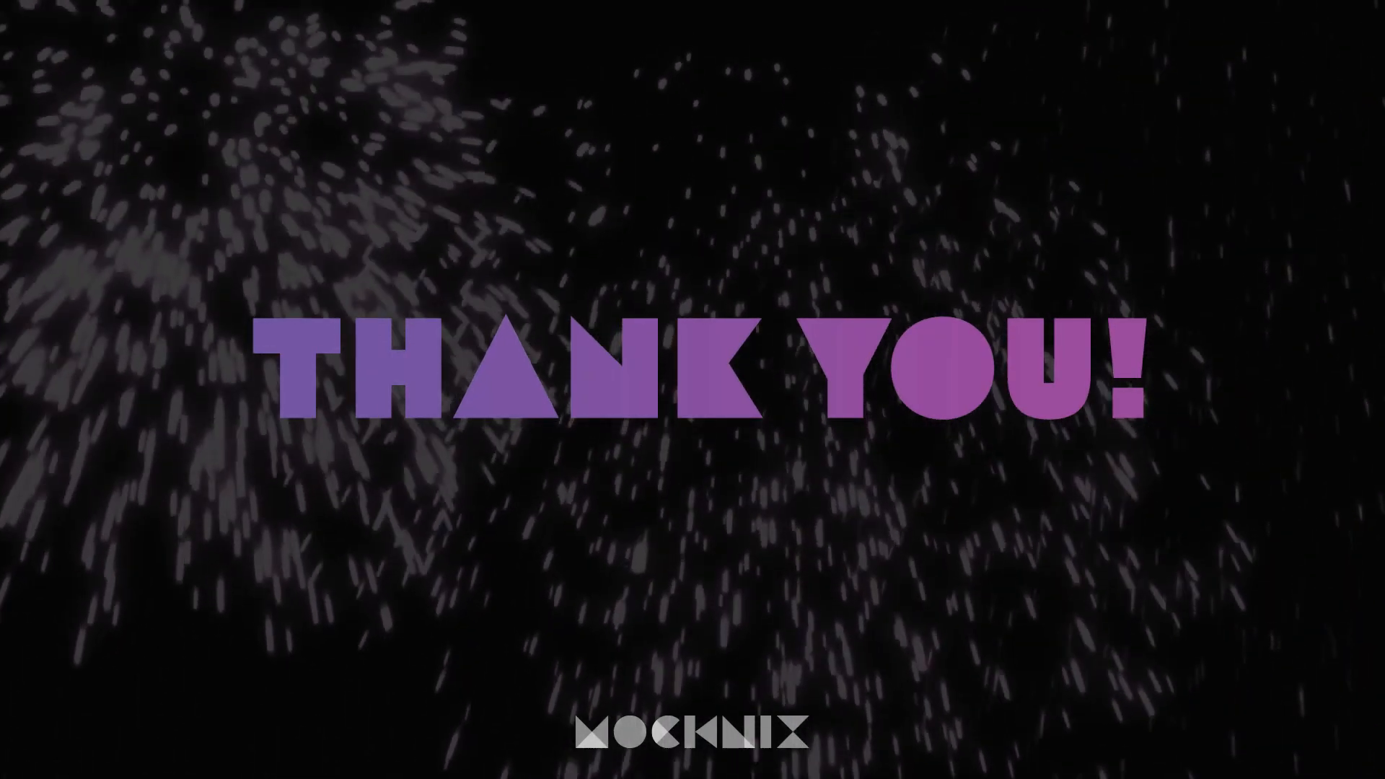